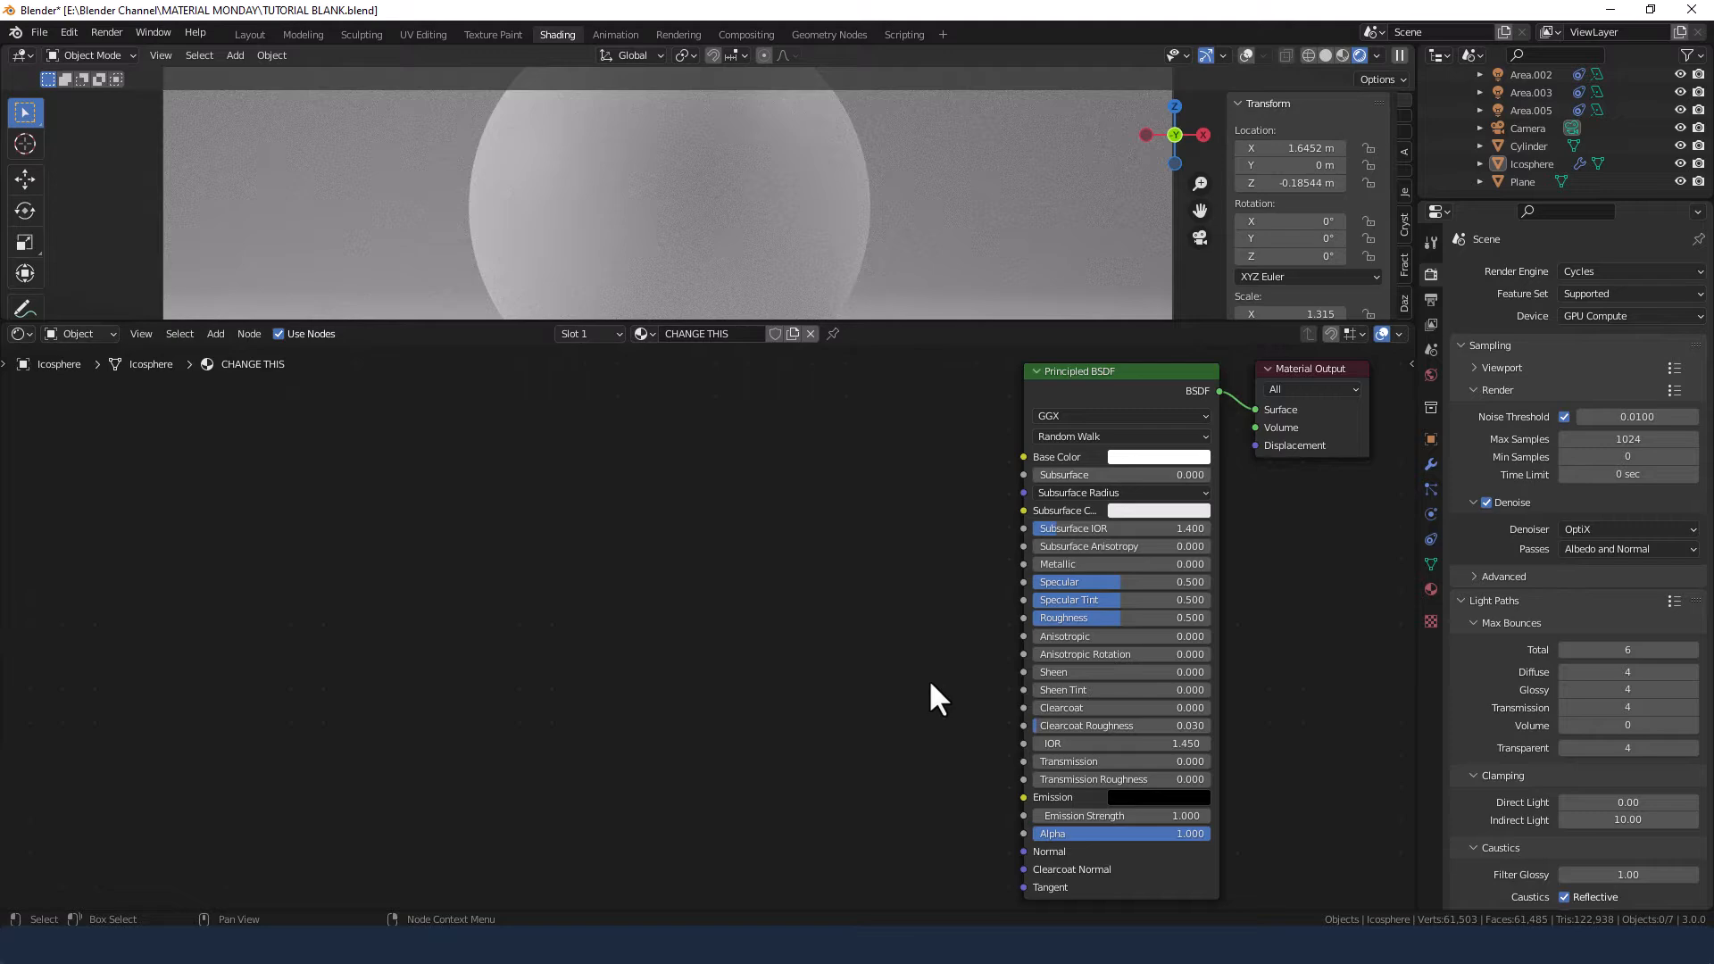
# Set the Principled BSDF's Subsurface IOR to 0.999 and its IOR to 0.97.
pyautogui.scroll(1, 959, 564)
pyautogui.moveTo(959, 564); pyautogui.dragTo(891, 524, button='middle')
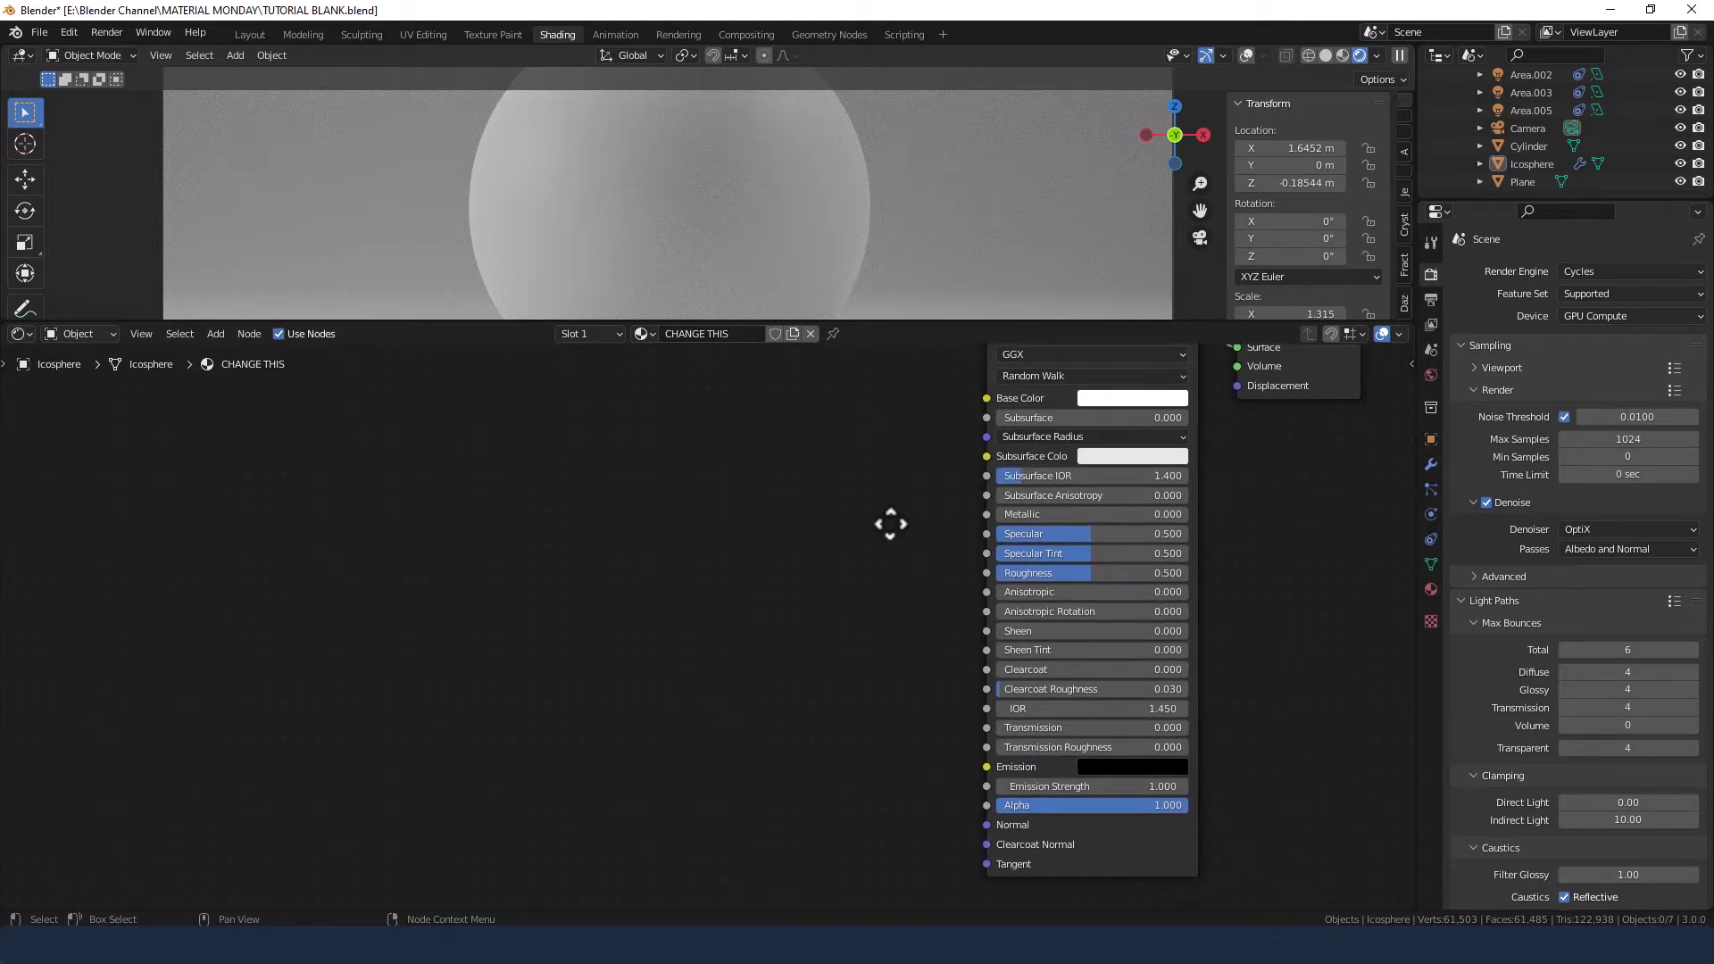
pyautogui.doubleClick(1123, 475)
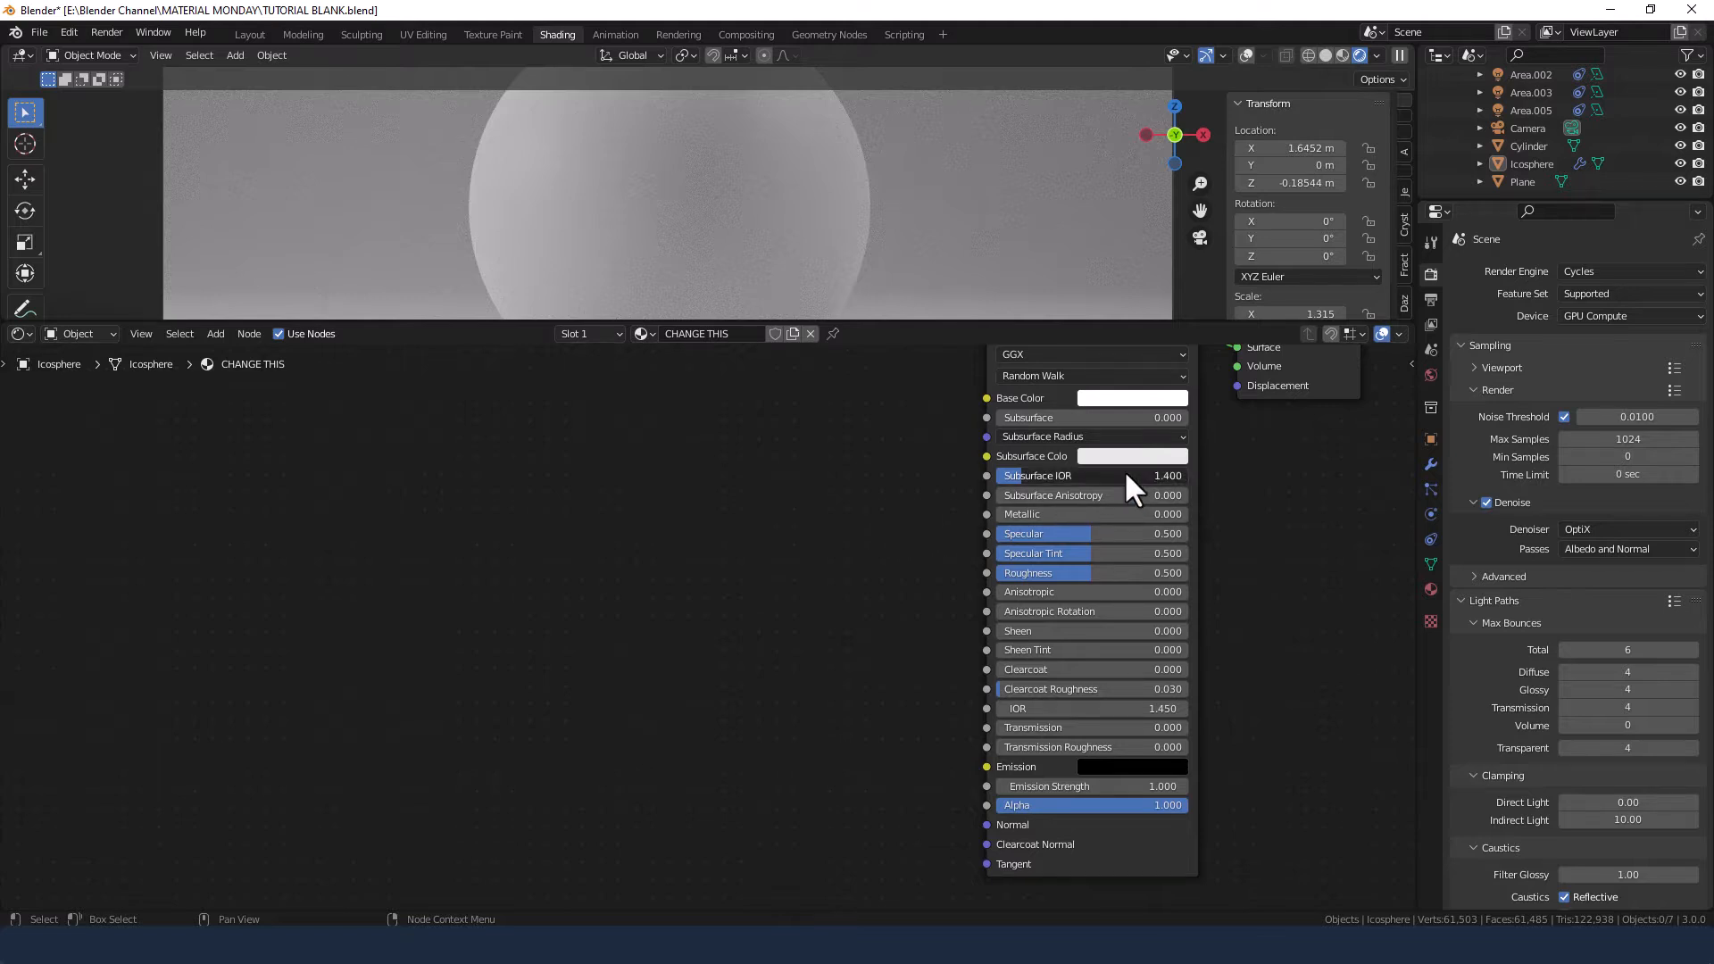
pyautogui.press('BackSpace')
pyautogui.write('.999')
pyautogui.press('Return')
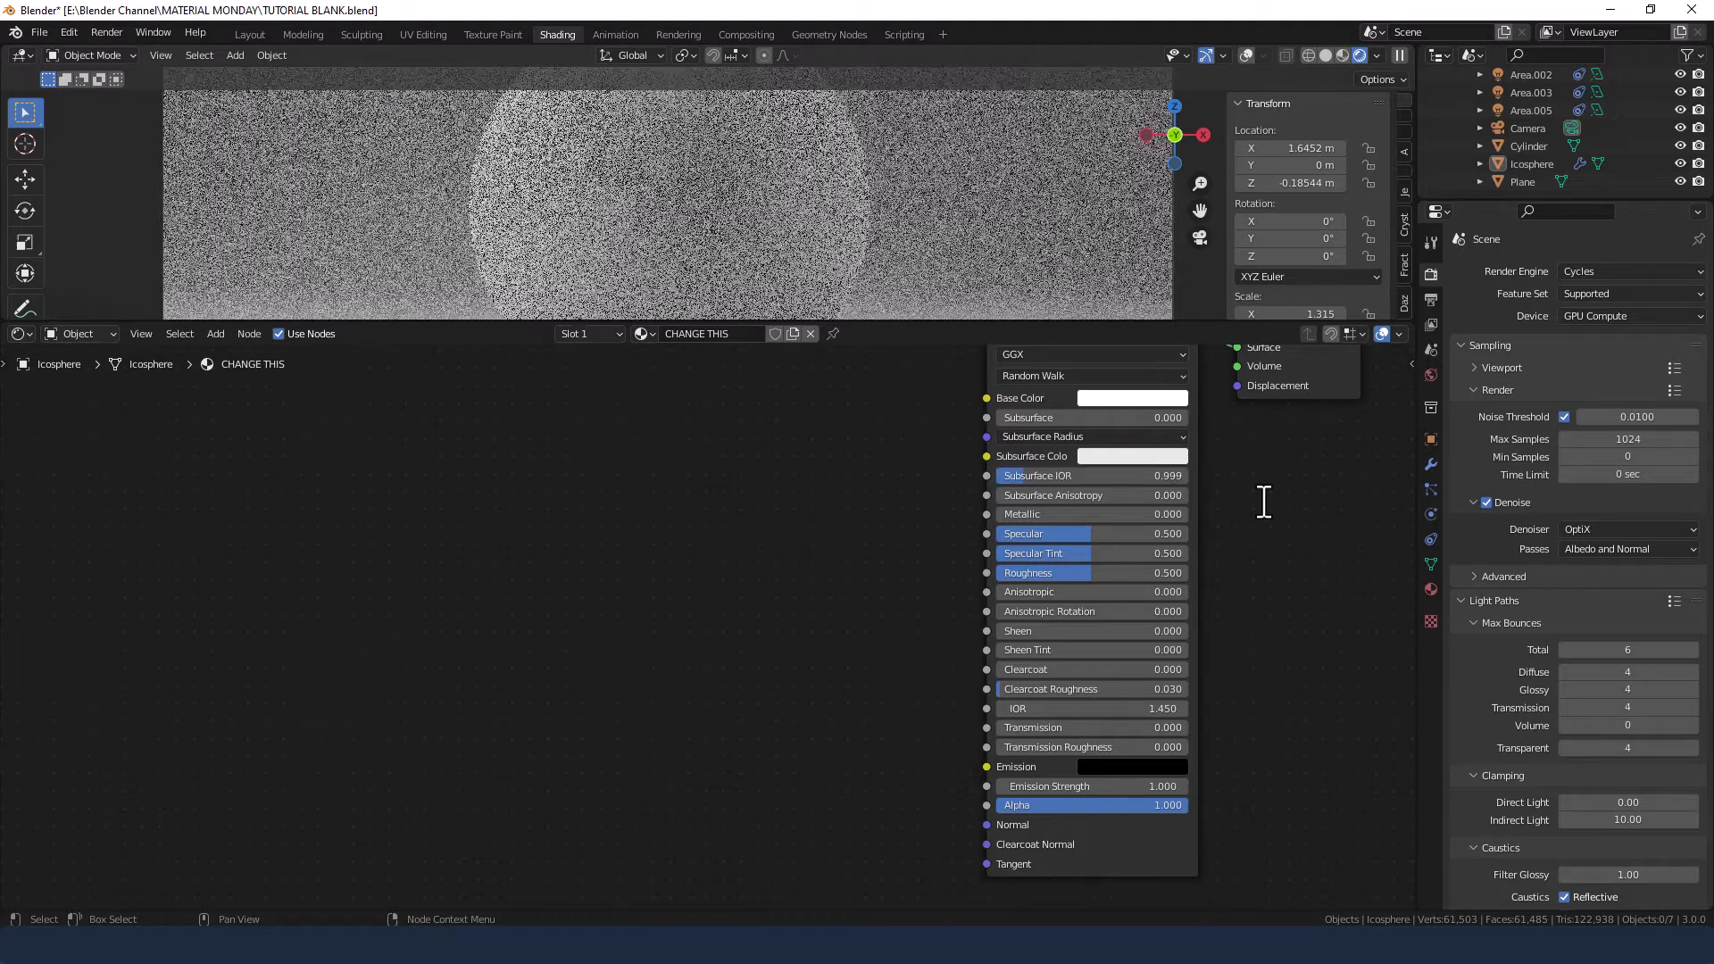
pyautogui.doubleClick(1098, 709)
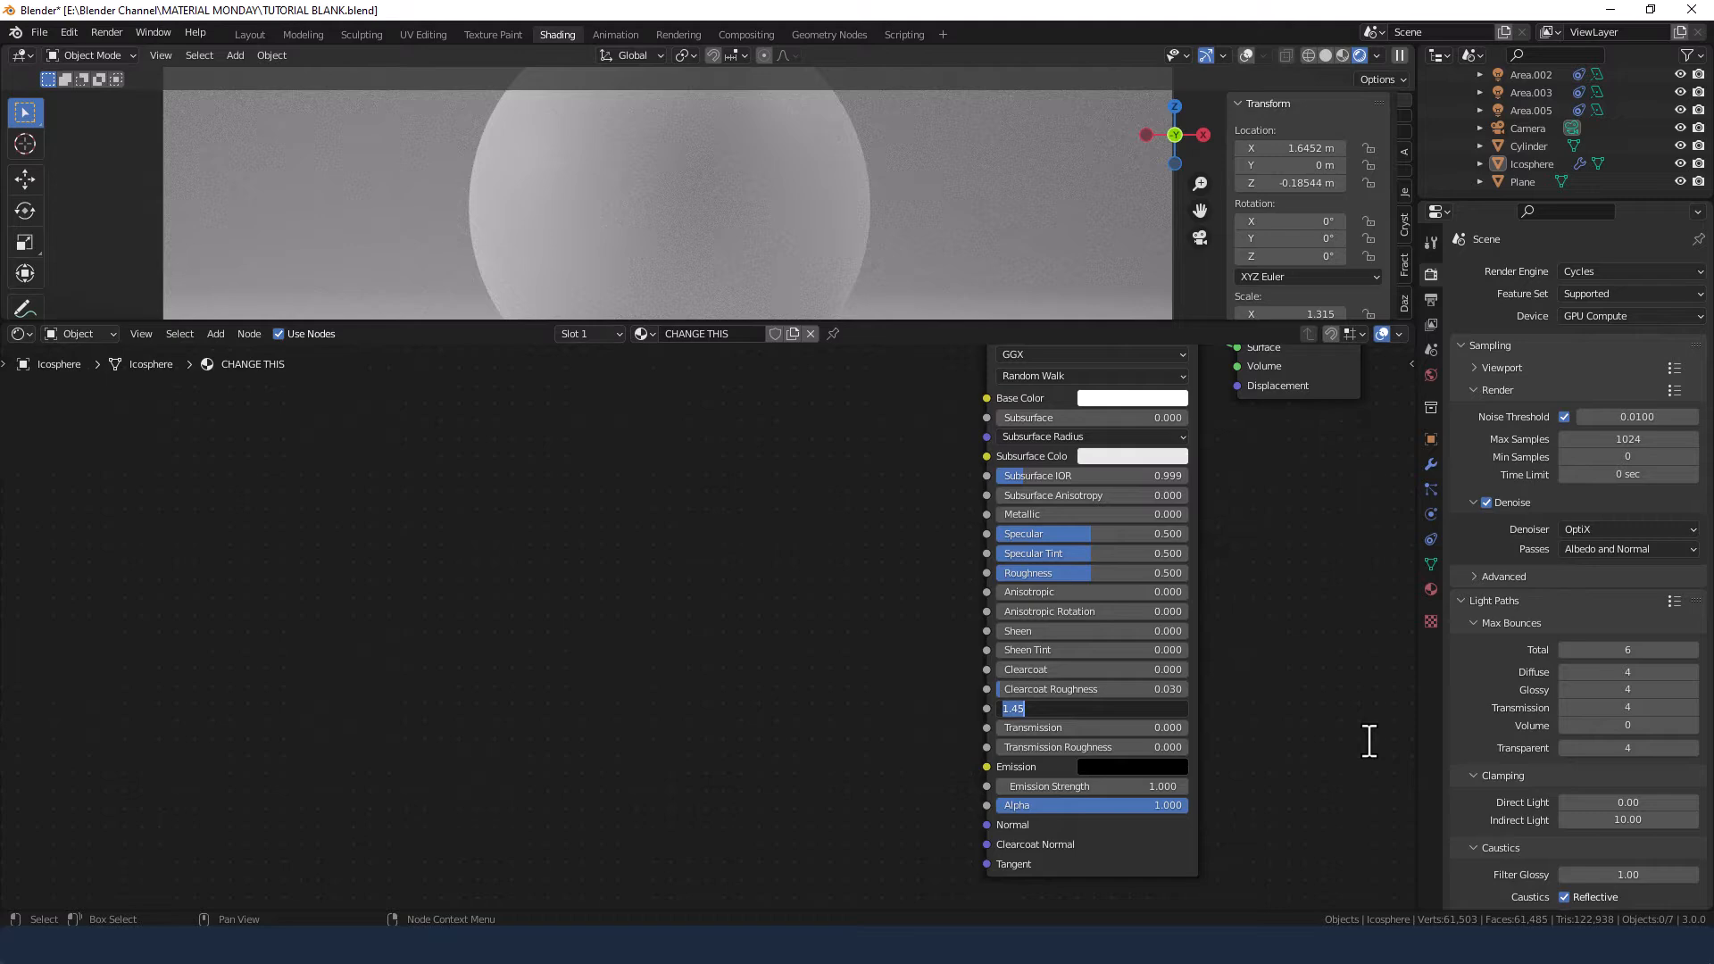
pyautogui.write('0.97')
pyautogui.press('Return')
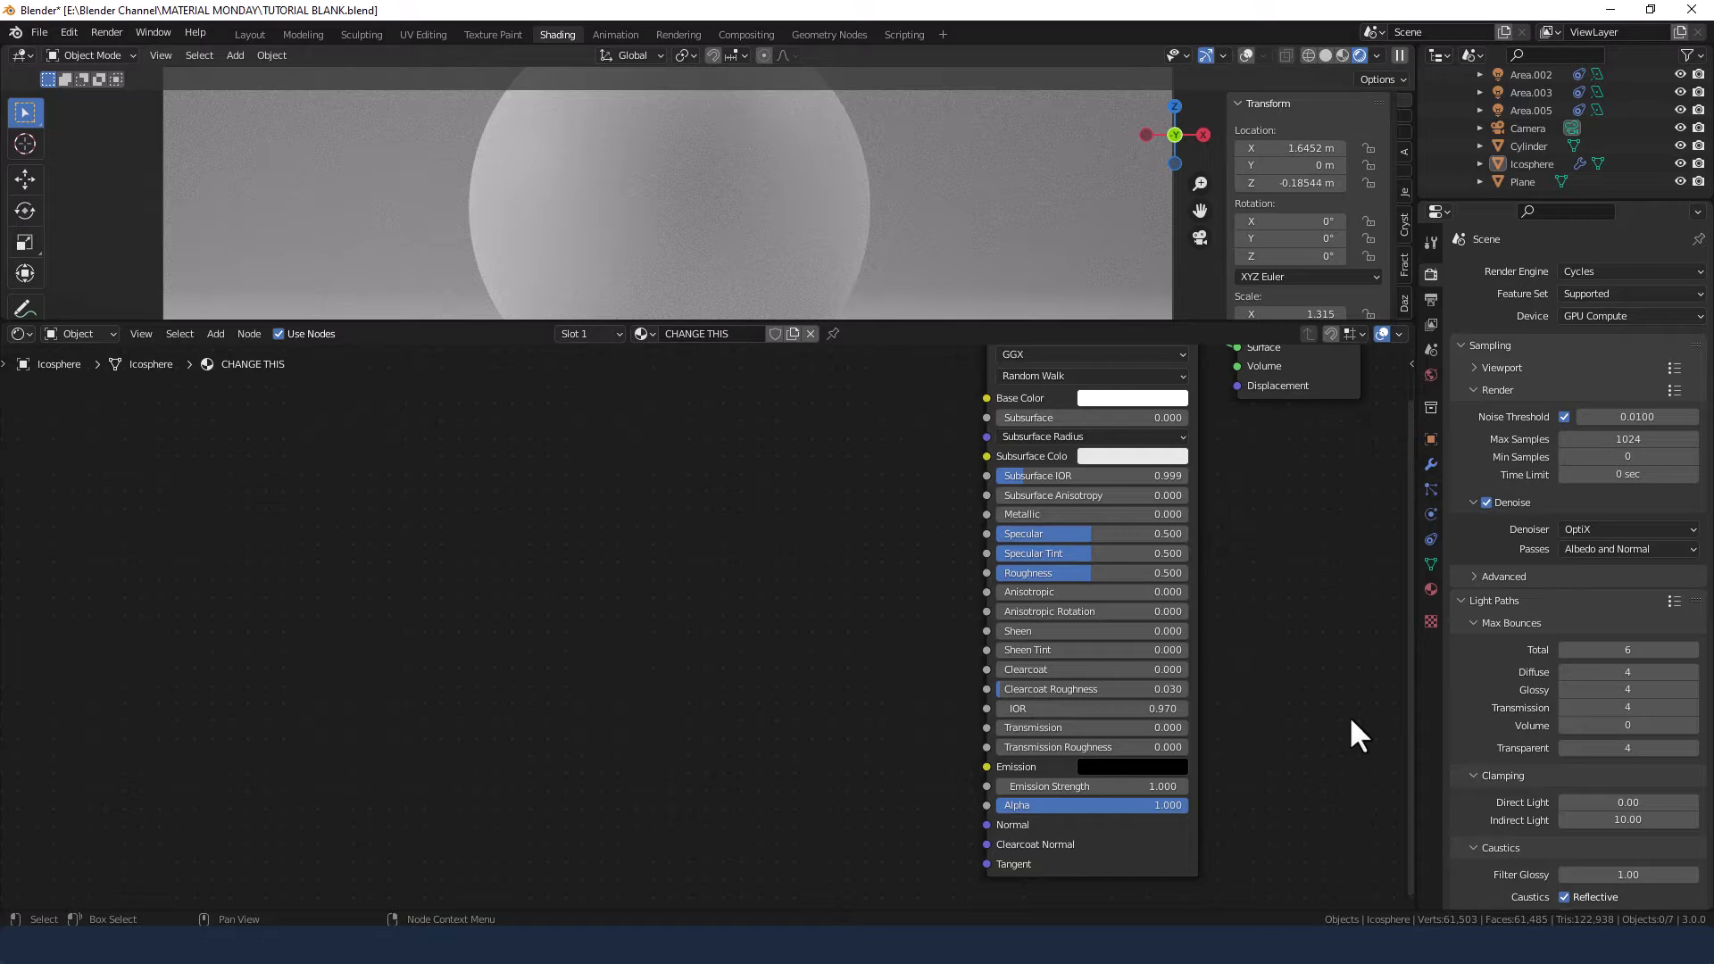
# Raise the Principled BSDF's Specular to 1.000 and set its Roughness to 0.1.
pyautogui.moveTo(1037, 534); pyautogui.dragTo(1126, 534)
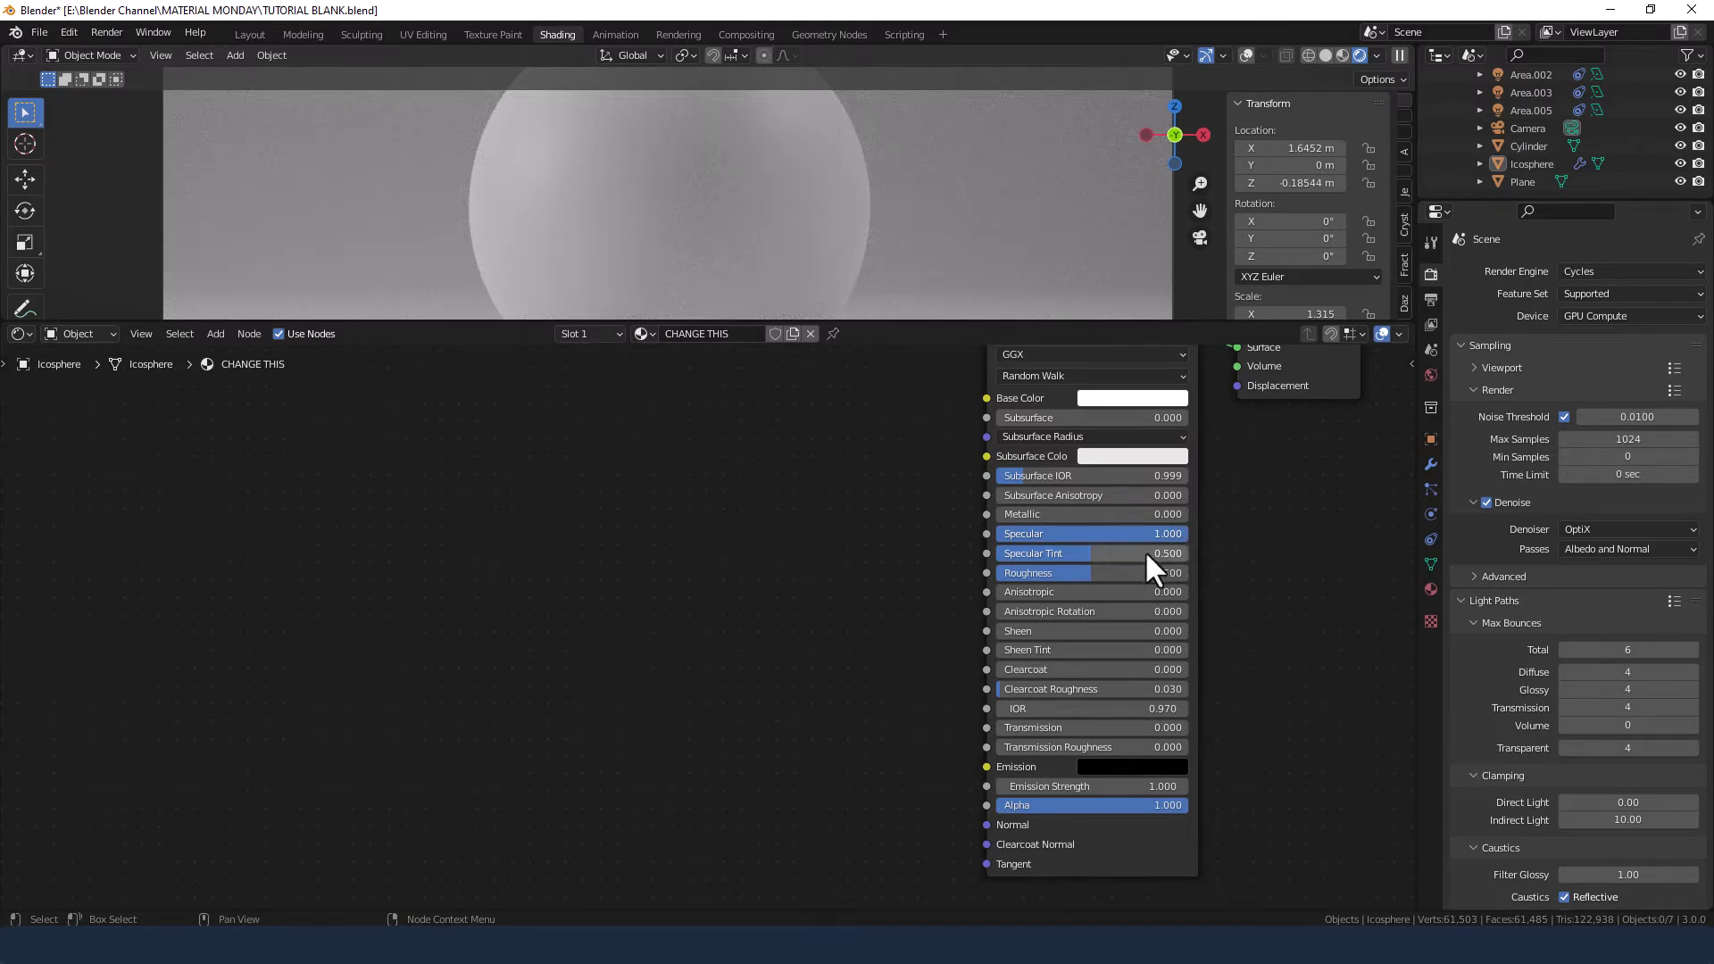
pyautogui.click(1125, 574)
pyautogui.write('0.1')
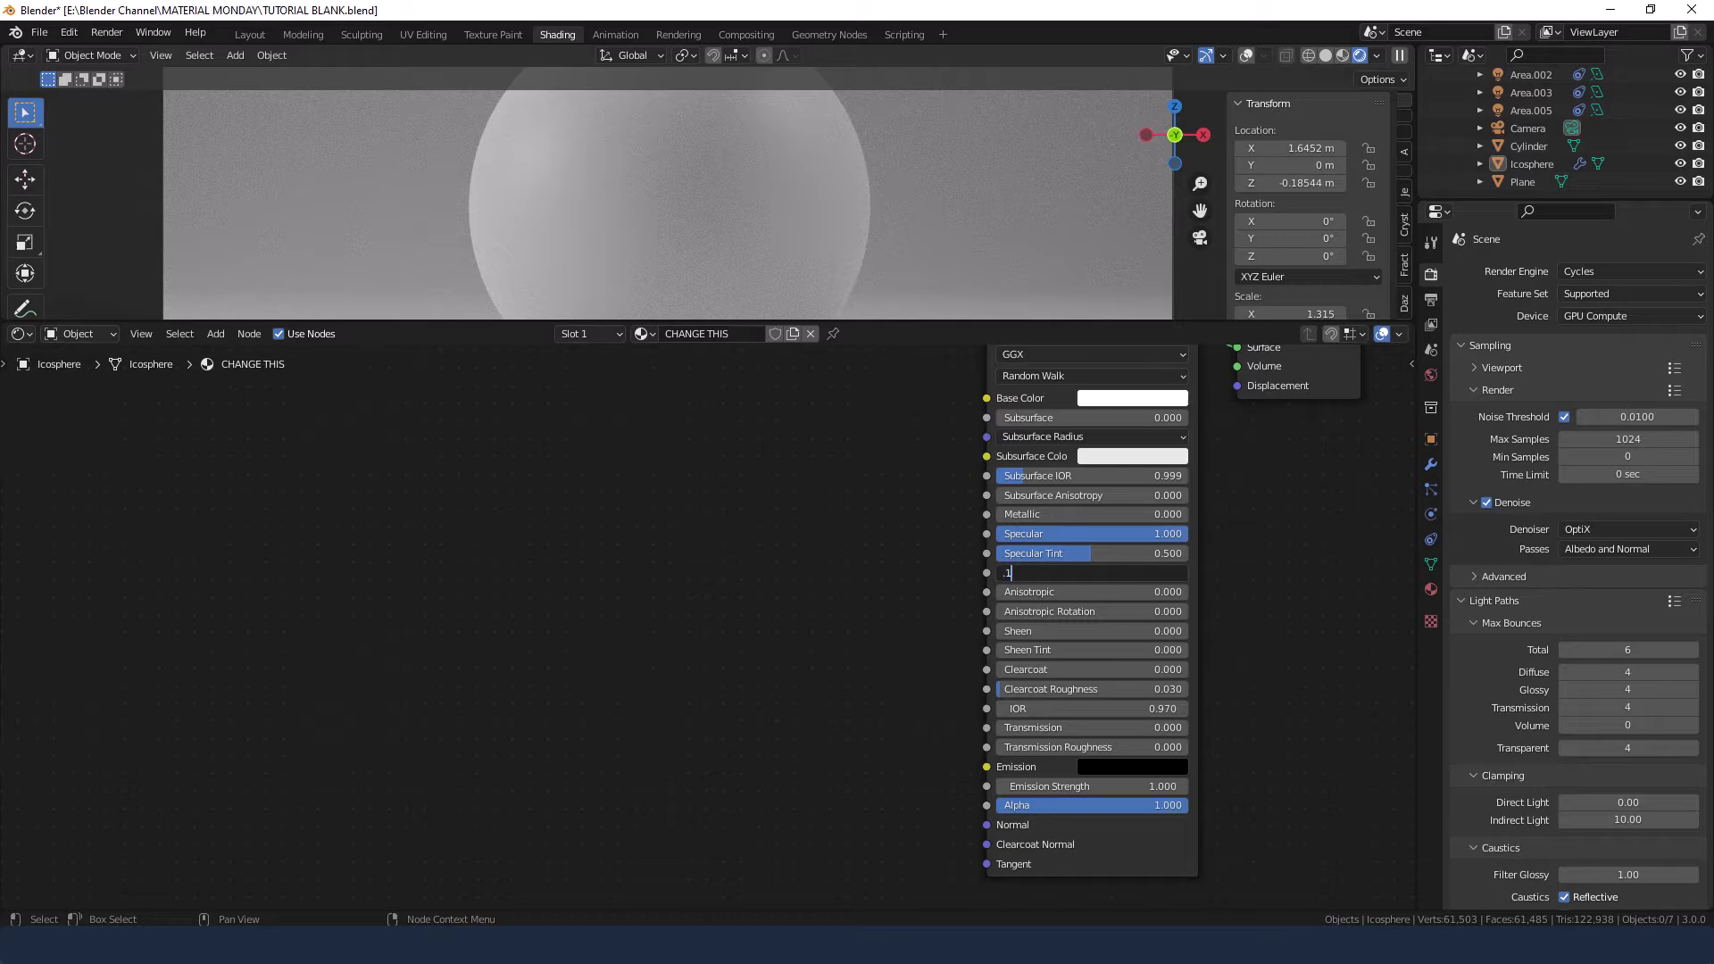
pyautogui.press('Return')
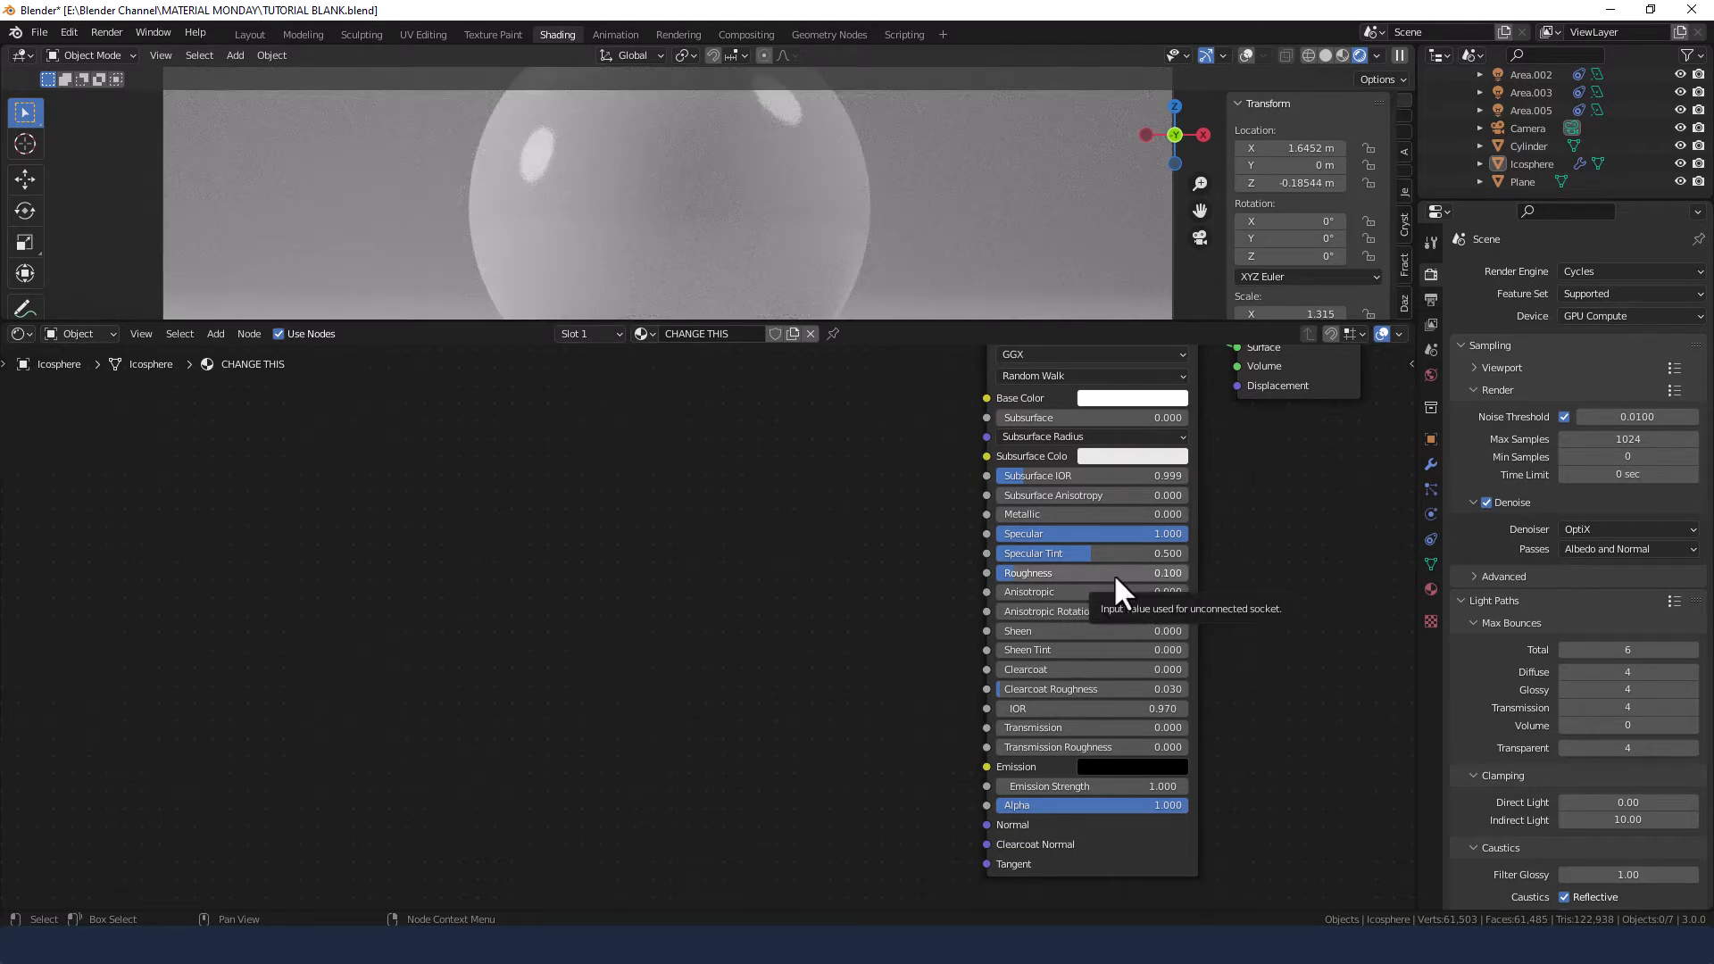
# Set the Principled BSDF's Sheen Tint to 0.5.
pyautogui.click(1109, 649)
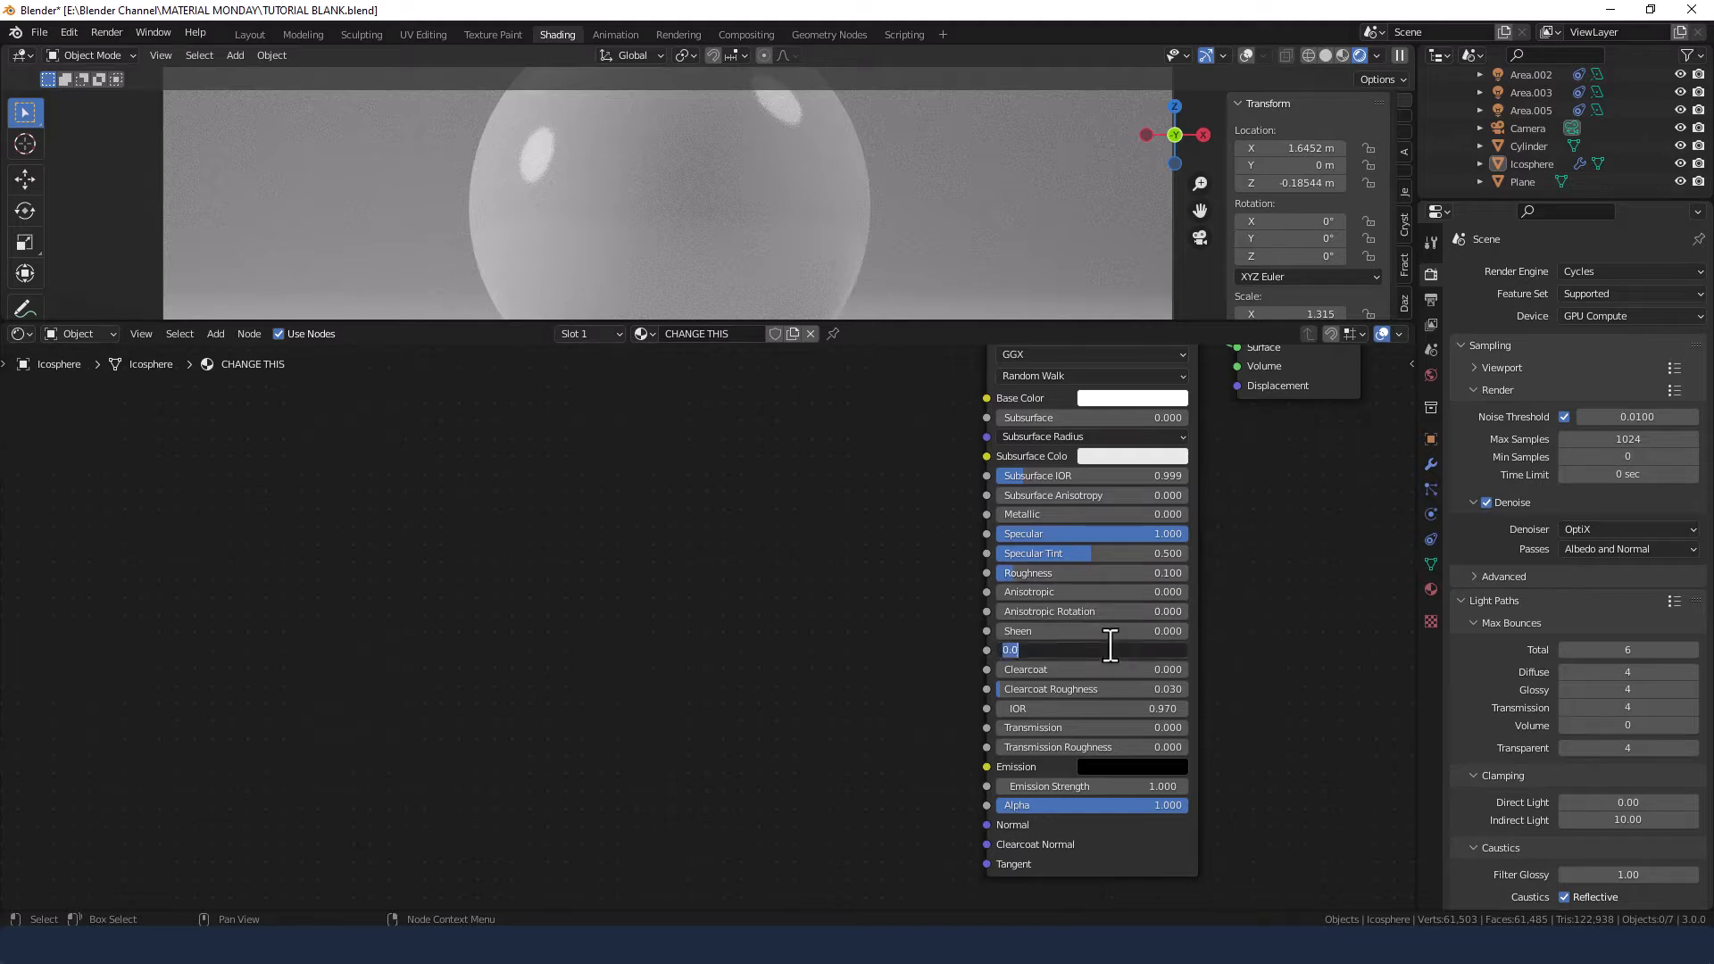
pyautogui.press('BackSpace')
pyautogui.write('0.5')
pyautogui.press('Return')
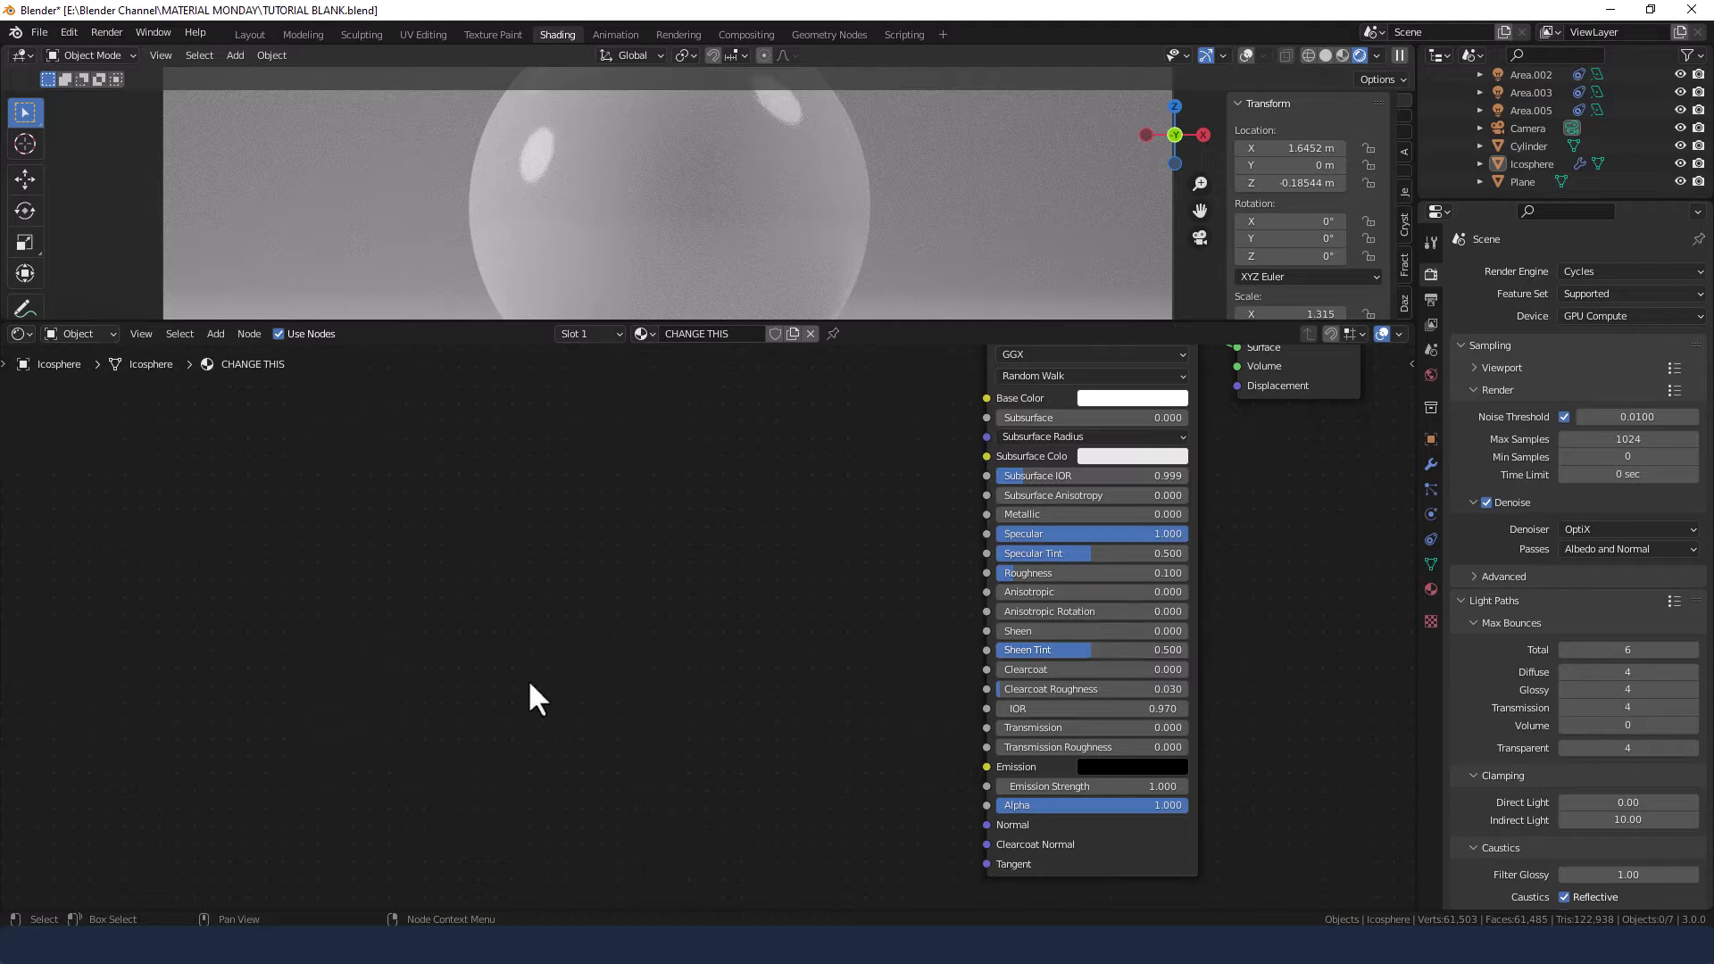
# Add a Noise Texture node beside the Principled BSDF and connect its Fac output to the shader's Normal input.
pyautogui.hotkey('shift', 'a')
pyautogui.click(618, 651)
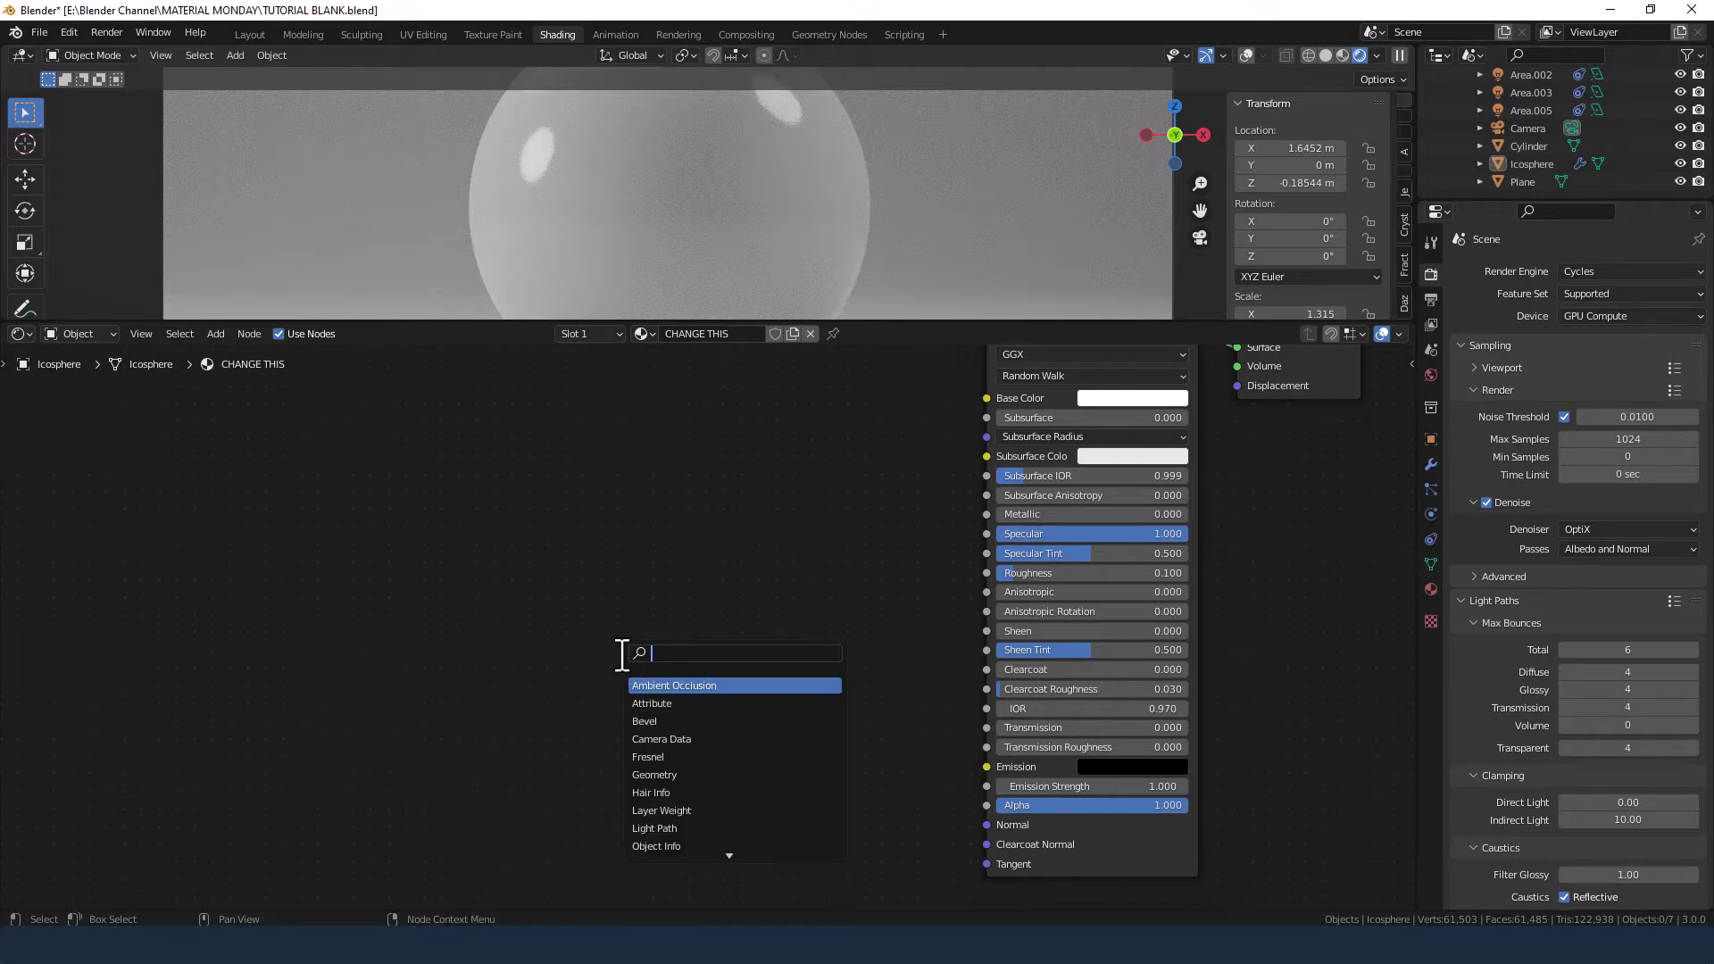
pyautogui.write('NOIS')
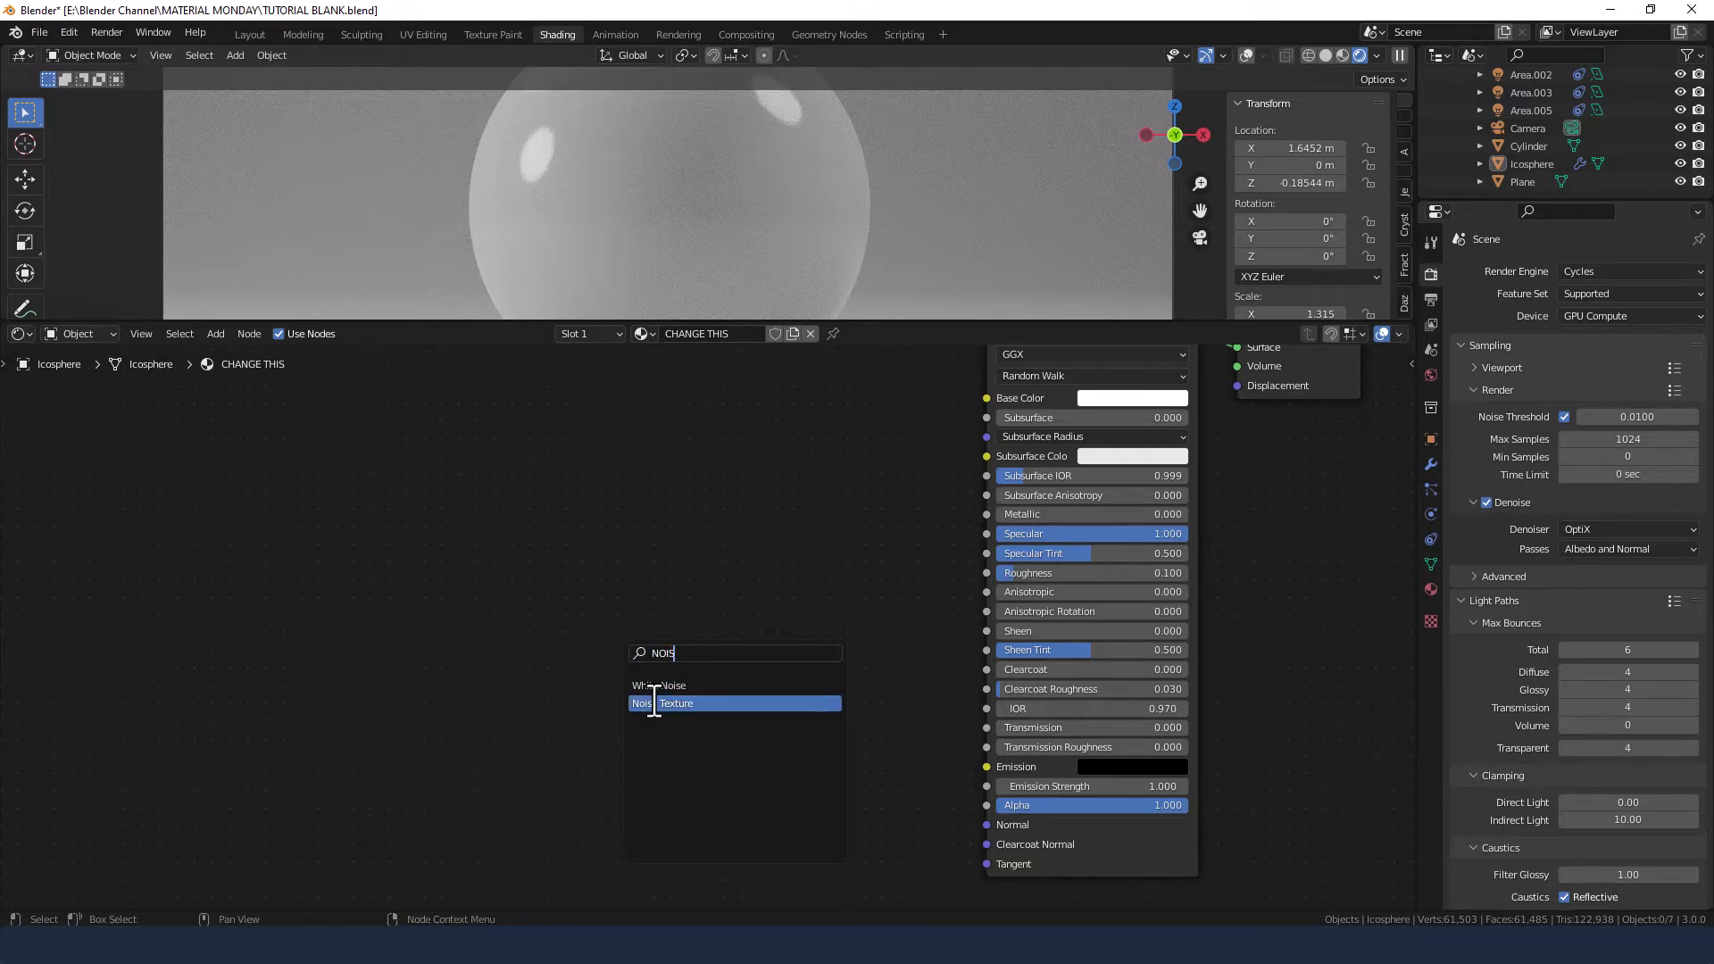
pyautogui.click(654, 704)
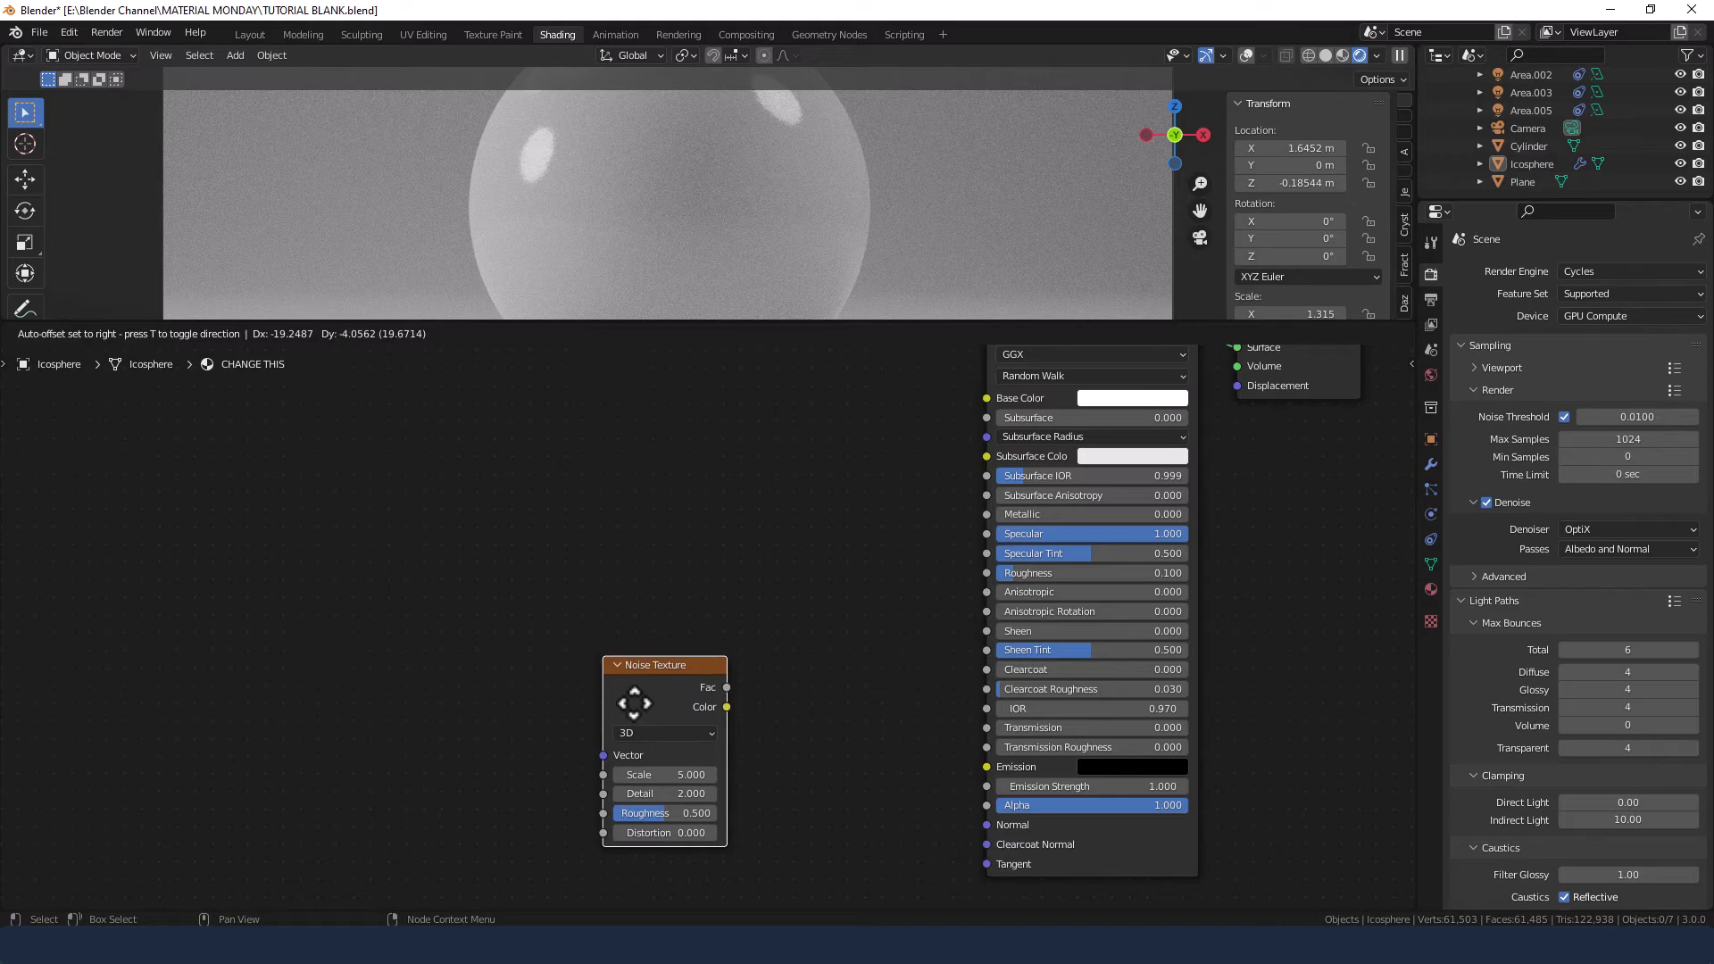
pyautogui.click(635, 703)
pyautogui.moveTo(727, 688); pyautogui.dragTo(986, 831)
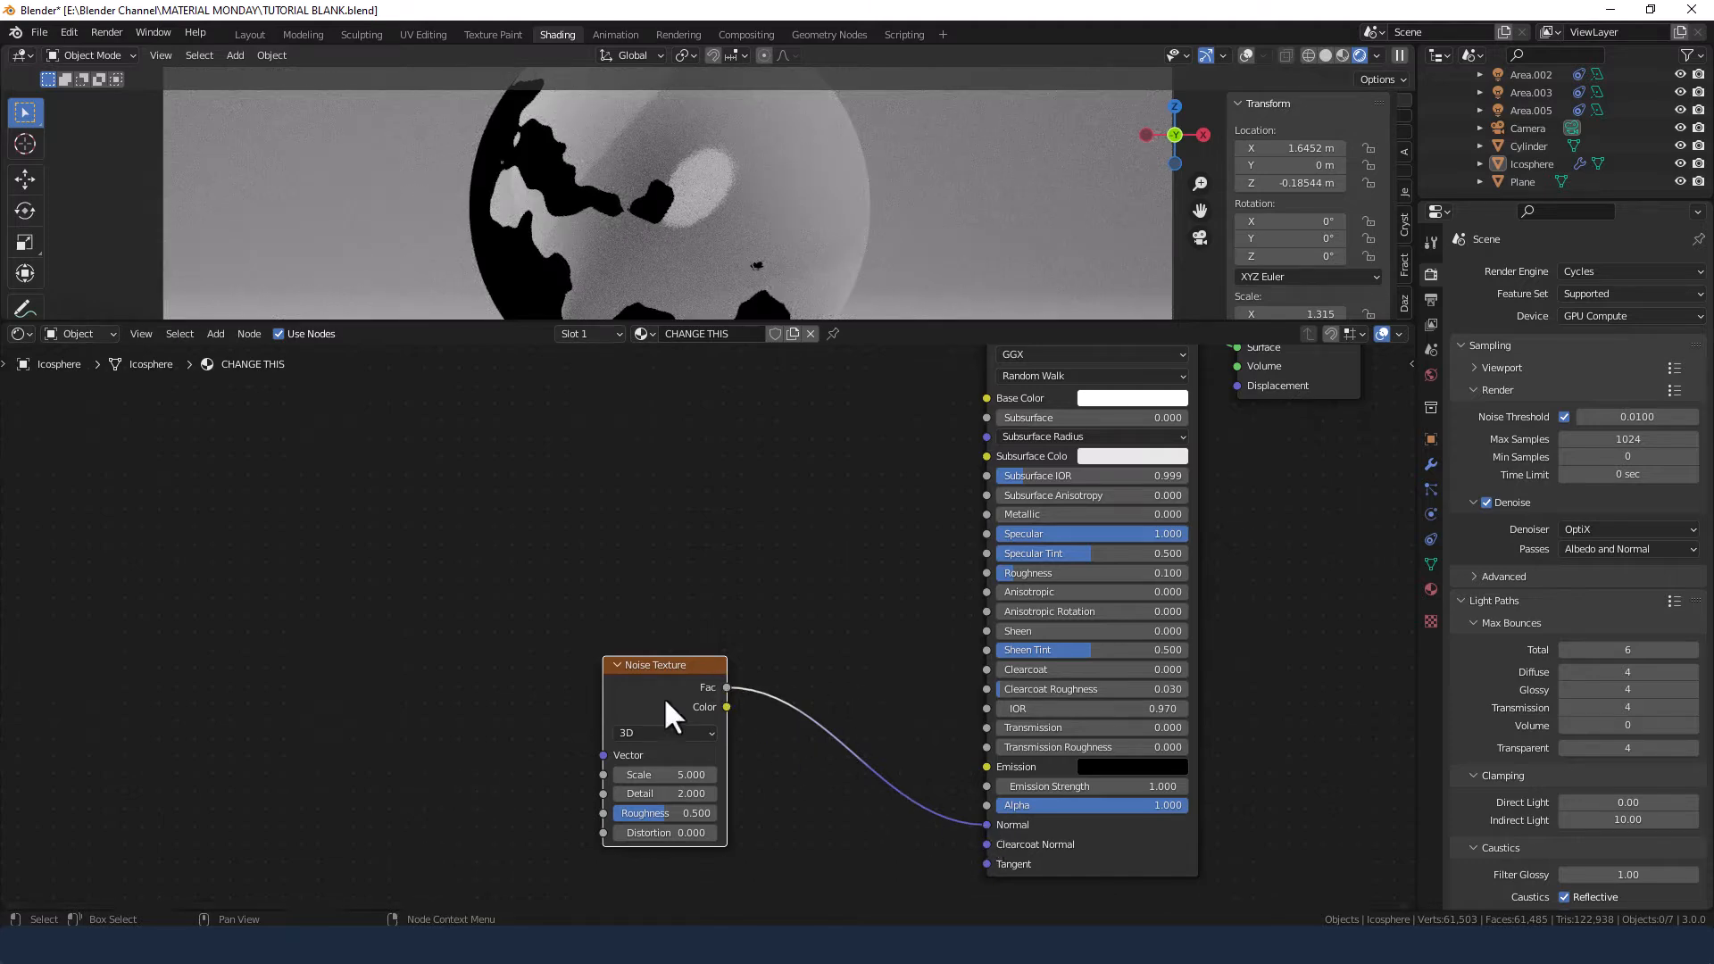
# Insert a Bump node between the Noise Texture and Principled BSDF, with the noise Fac feeding the Bump's Height input.
pyautogui.click(854, 643)
pyautogui.hotkey('shift', 'a')
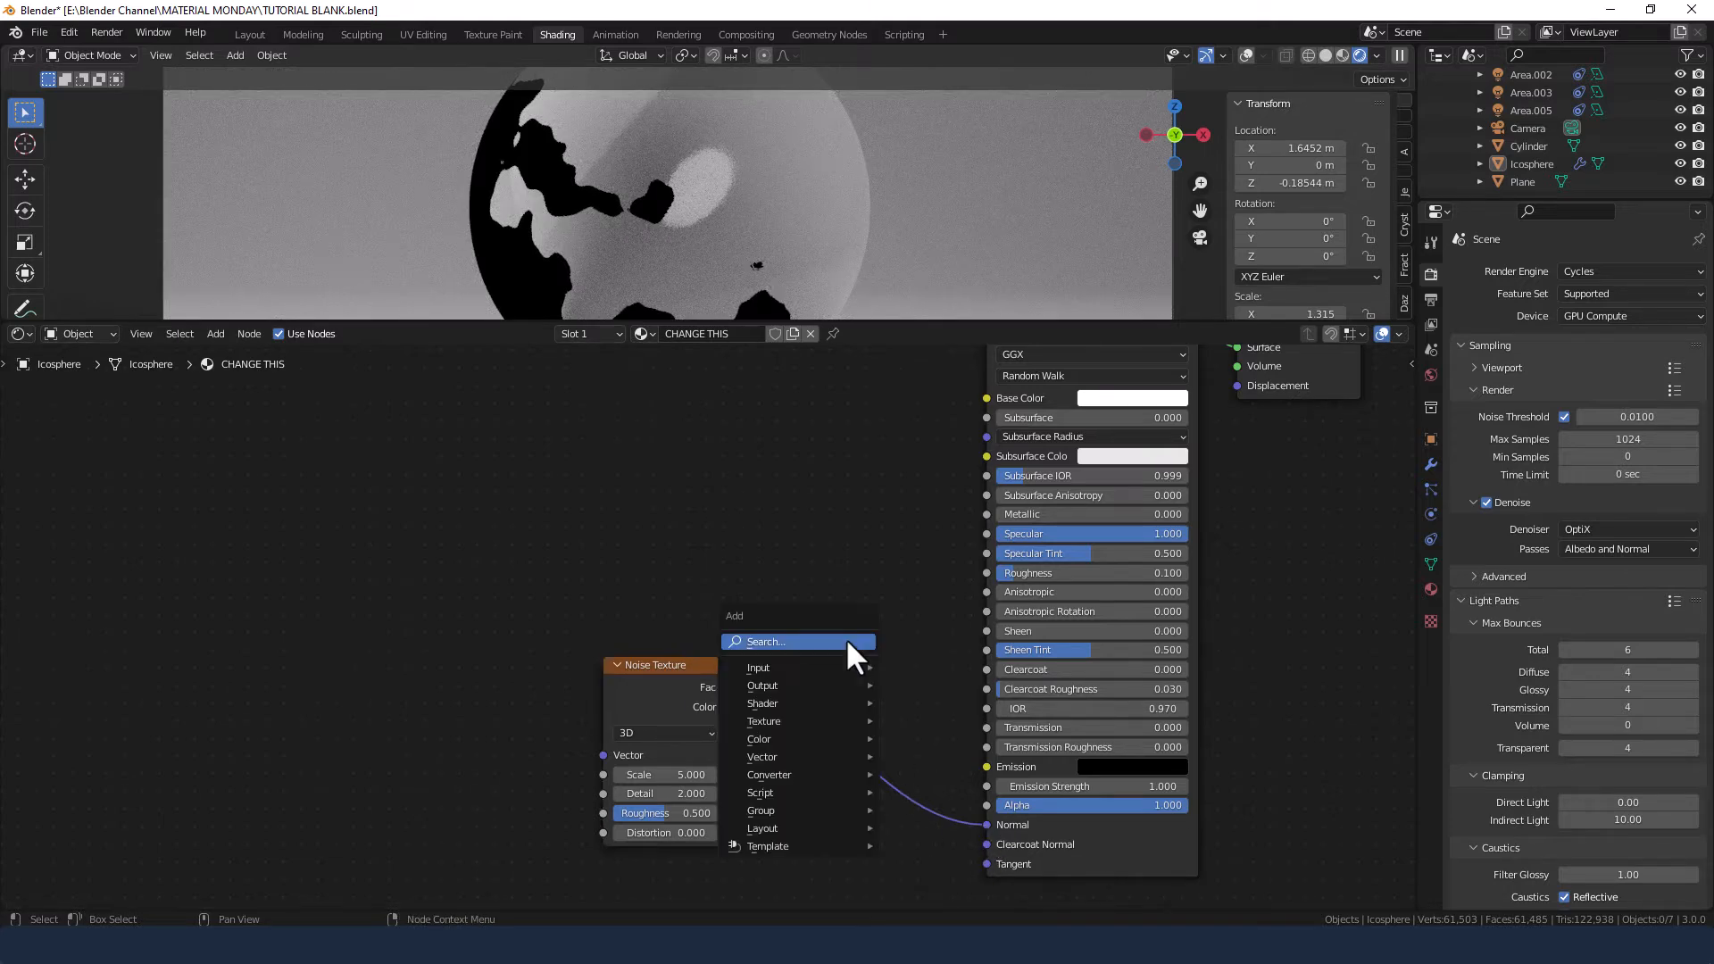
pyautogui.click(846, 637)
pyautogui.write('BUM')
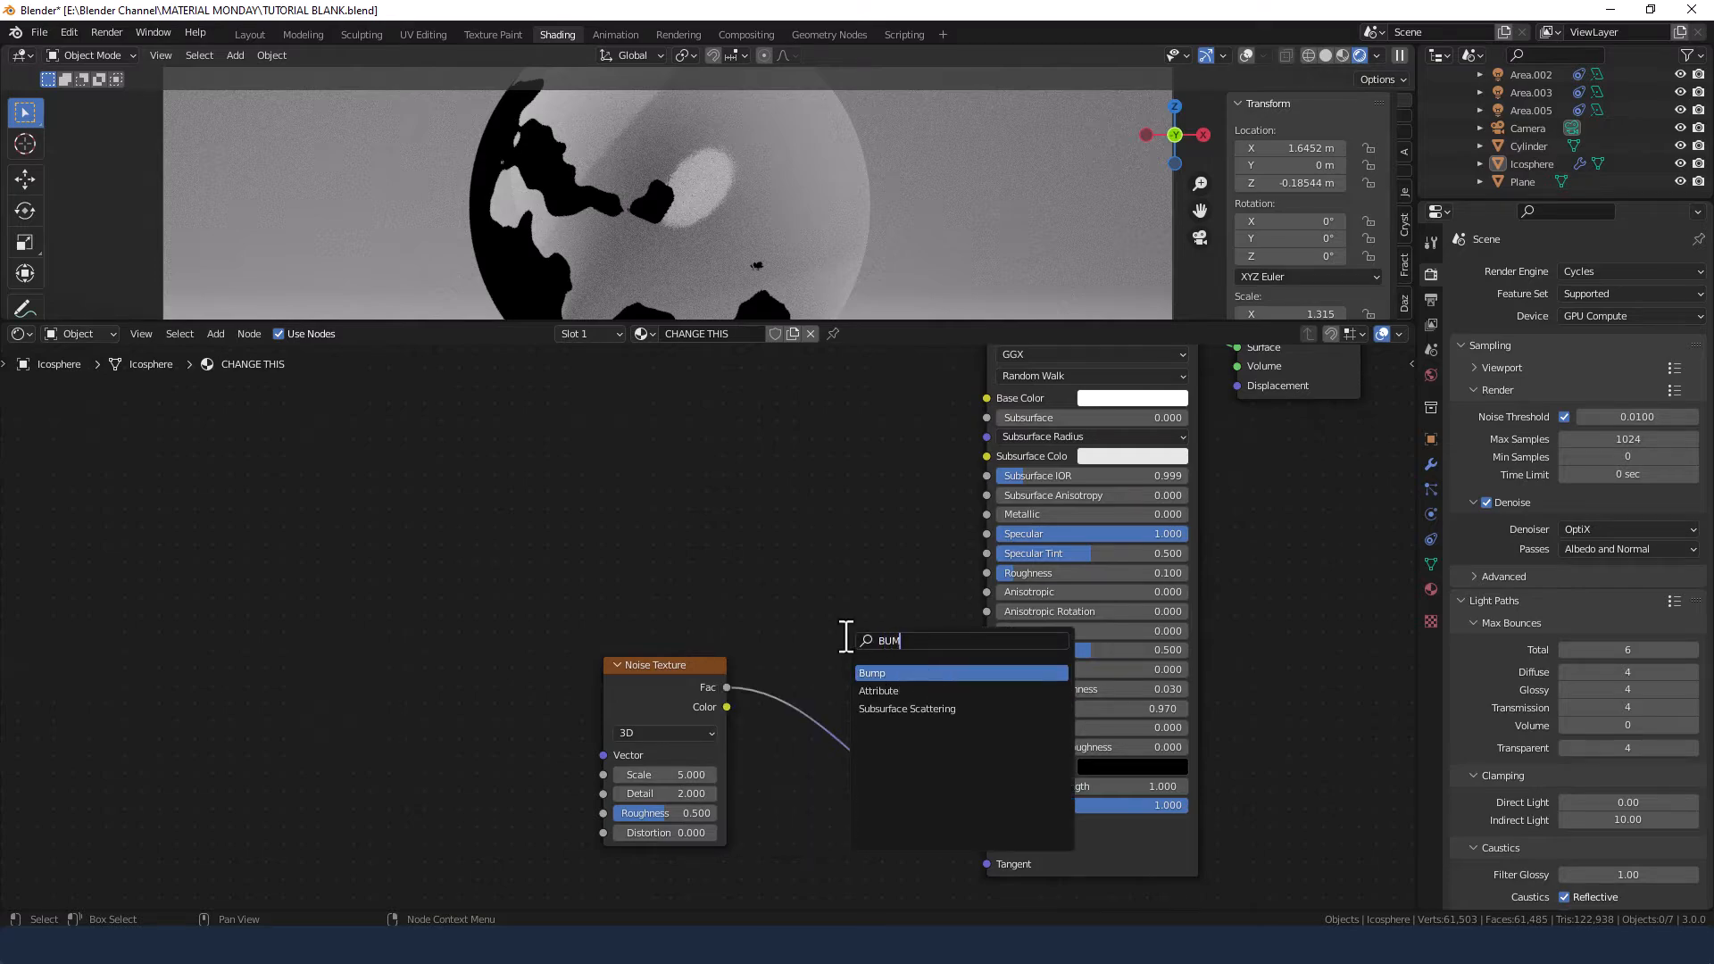
pyautogui.press('Return')
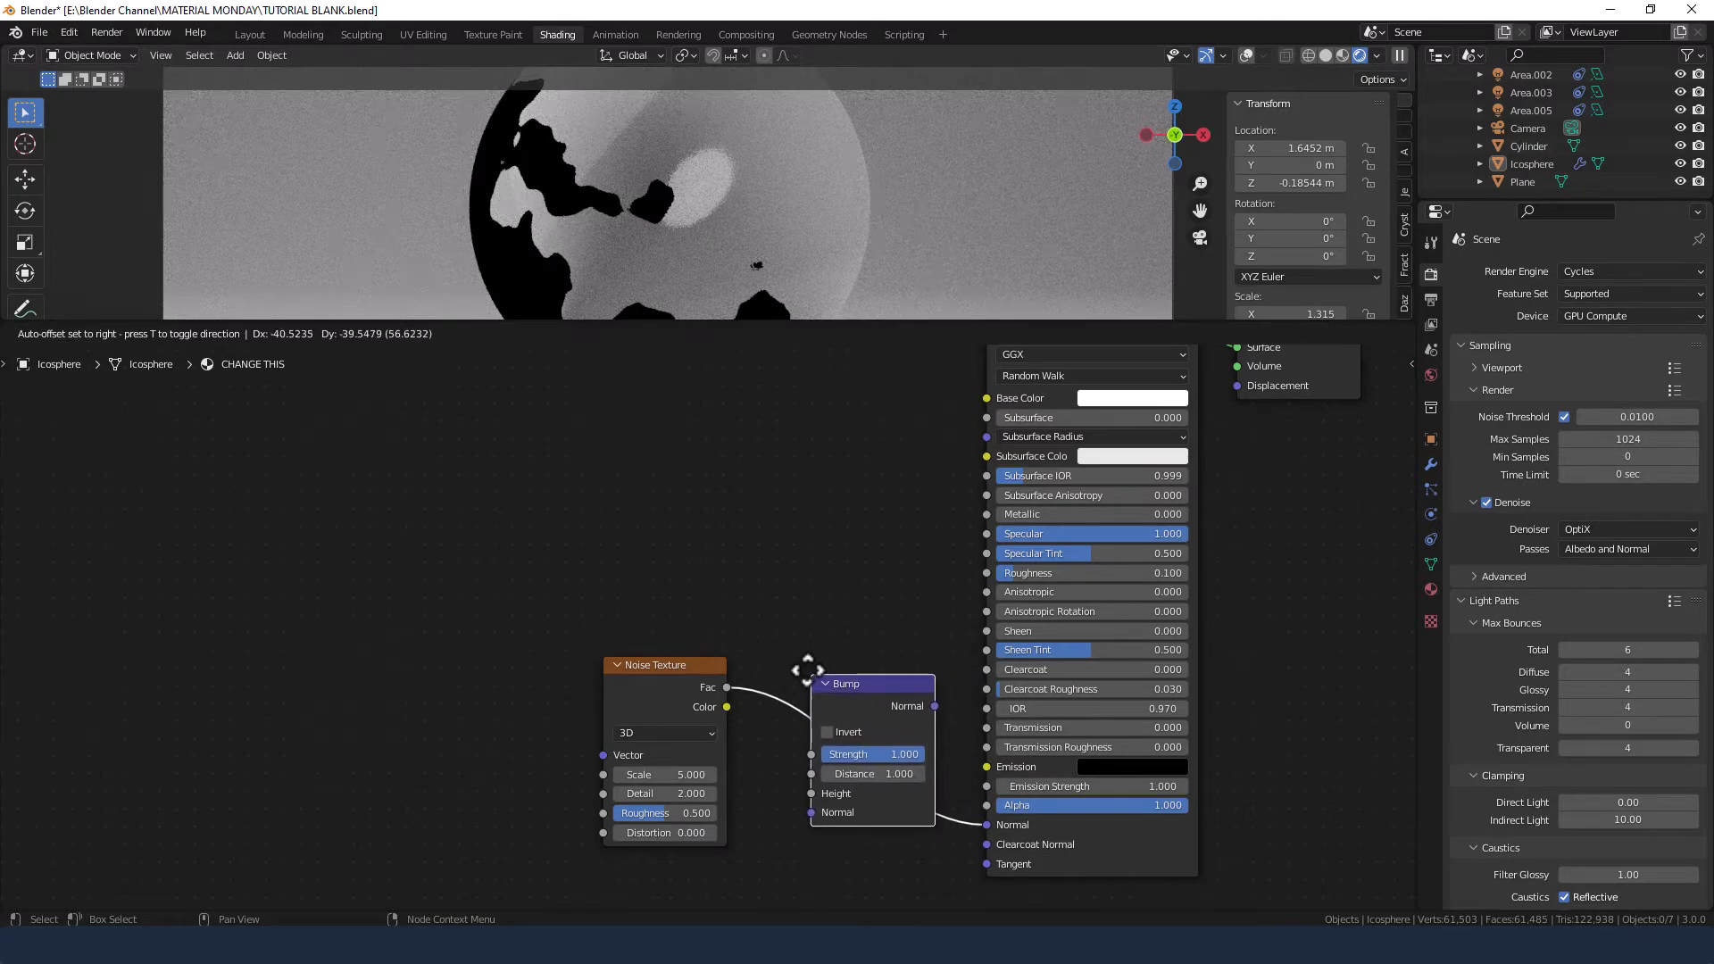
pyautogui.click(805, 675)
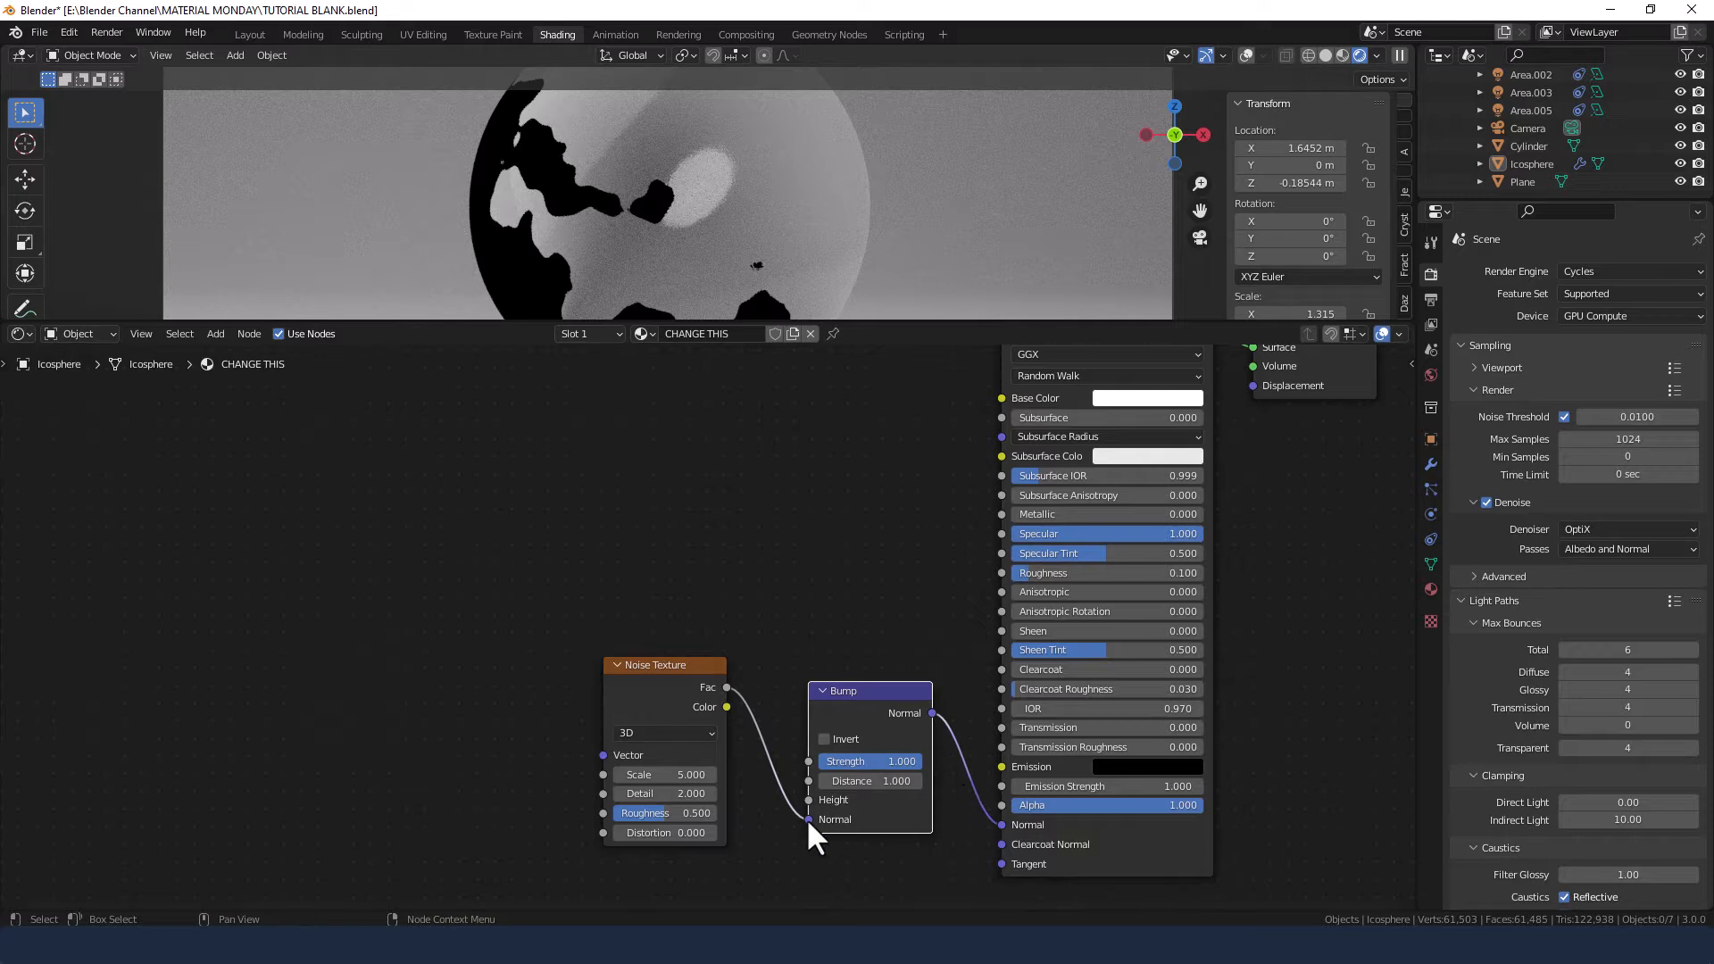
pyautogui.moveTo(807, 819); pyautogui.dragTo(809, 799)
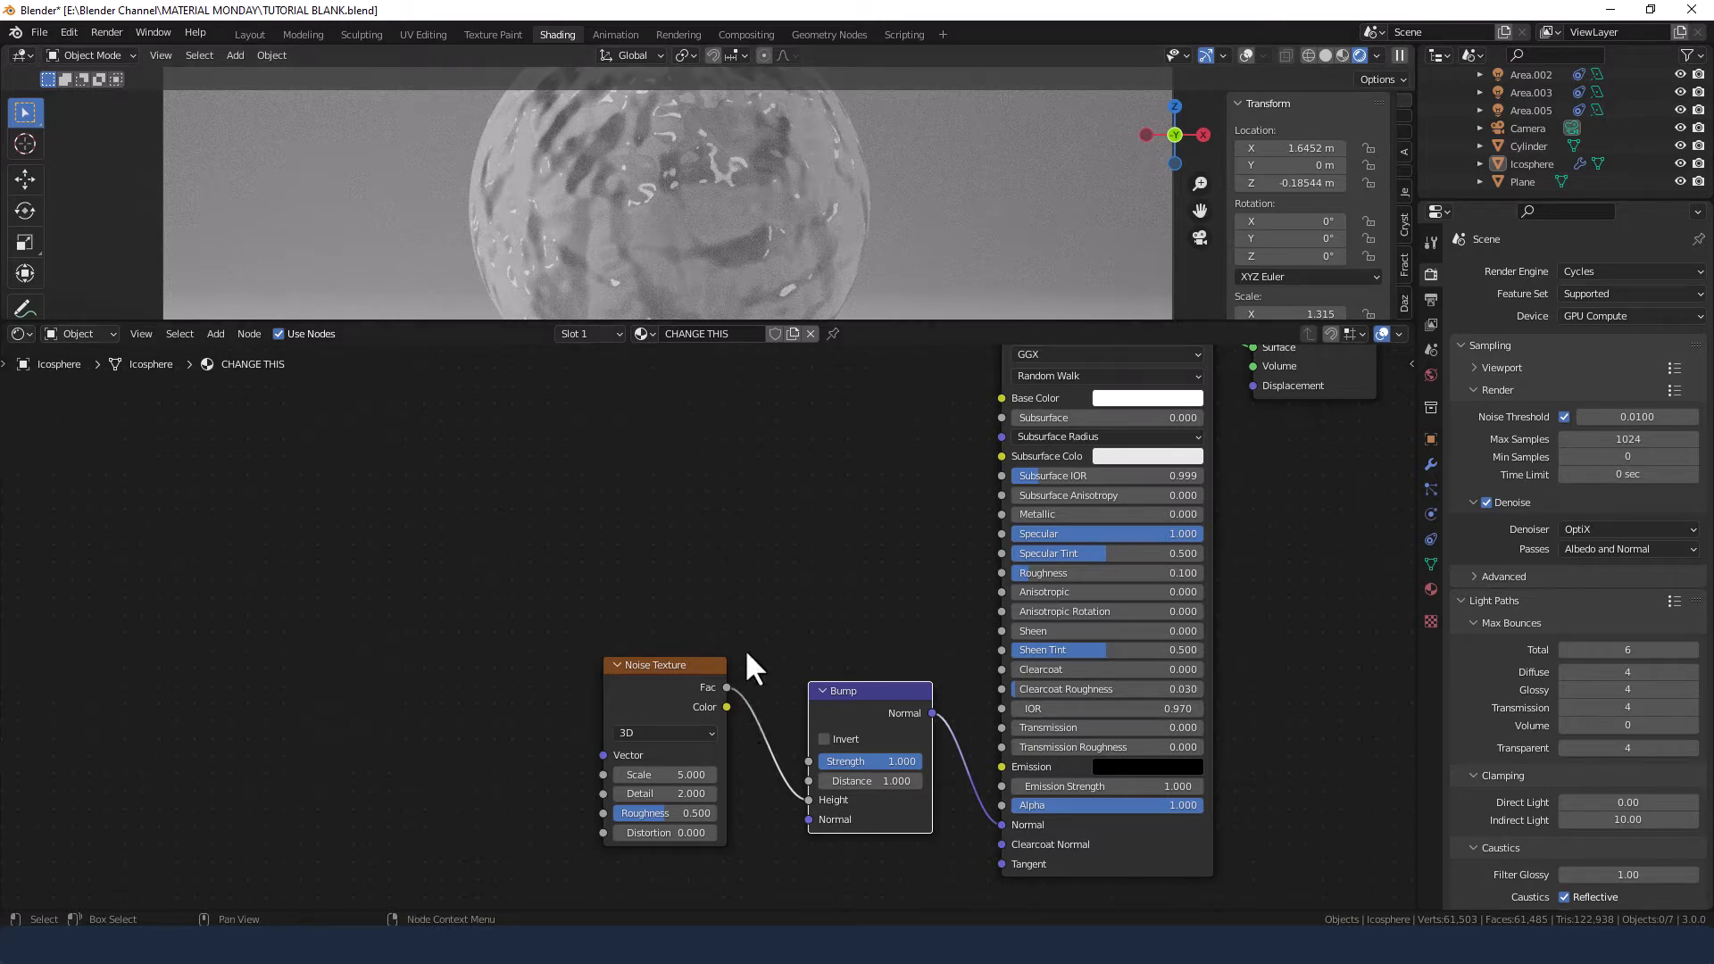
# Add Texture Coordinate and Mapping nodes to the Noise Texture and drive the Mapping vector from the Object output.
pyautogui.click(661, 665)
pyautogui.hotkey('ctrl', 't')
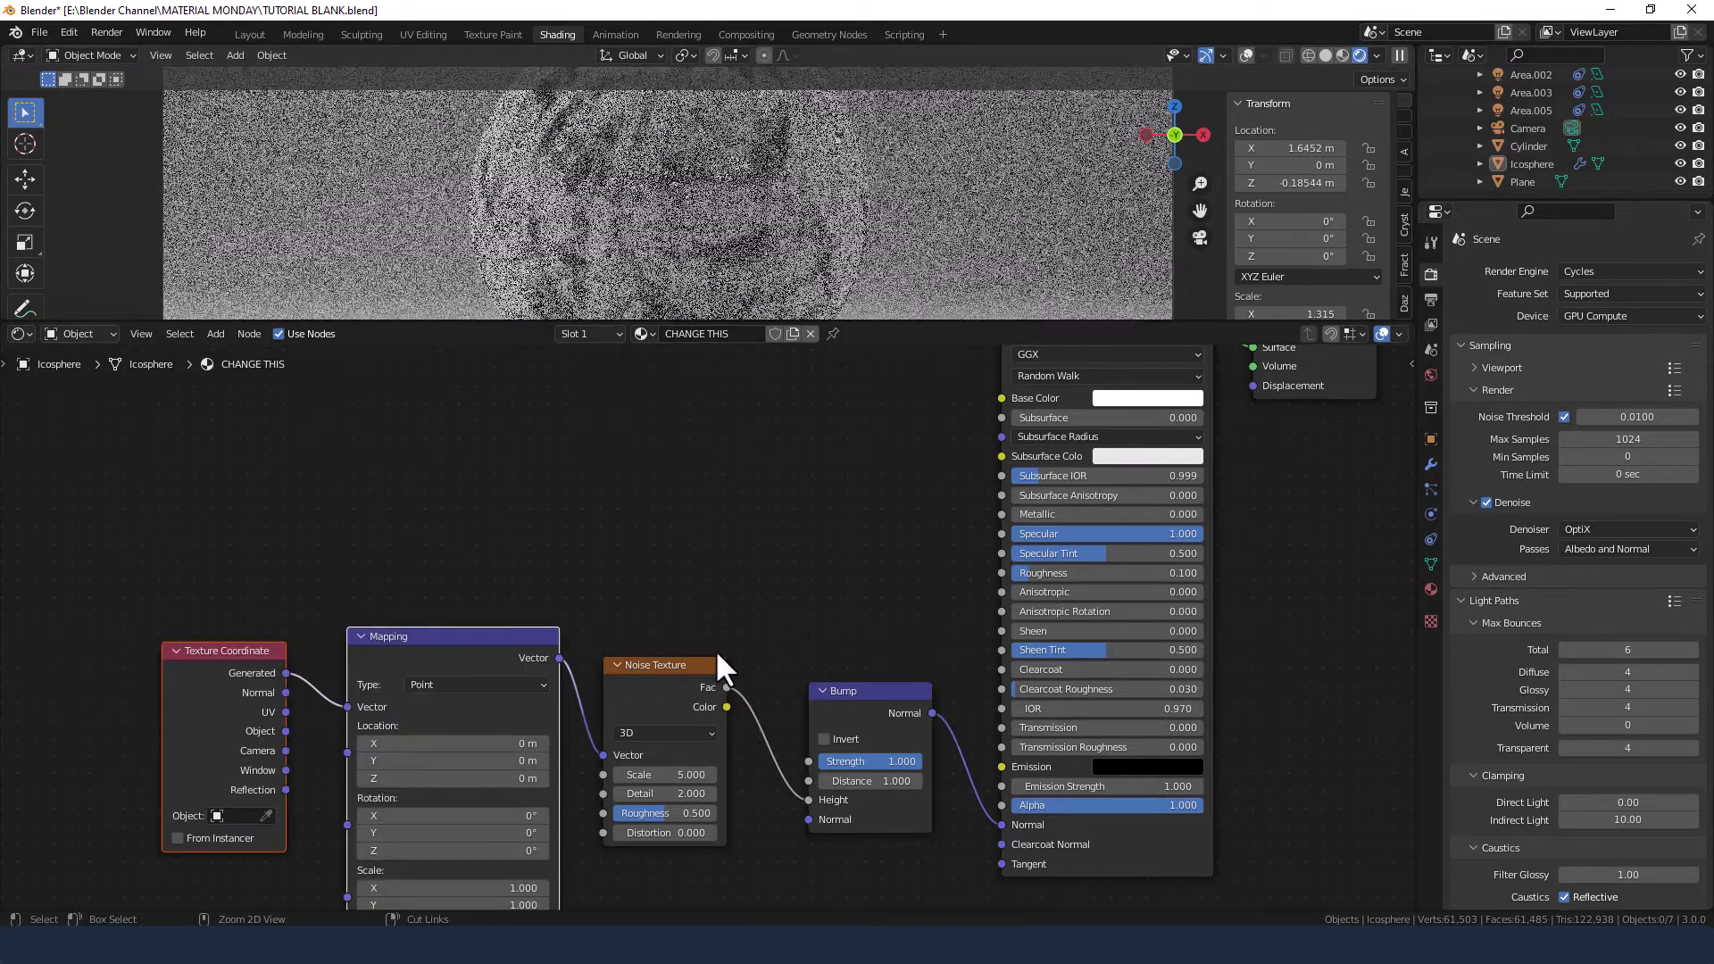
pyautogui.moveTo(468, 641); pyautogui.dragTo(309, 458)
pyautogui.moveTo(546, 502); pyautogui.dragTo(601, 539, button='middle')
pyautogui.scroll(-2, 573, 525)
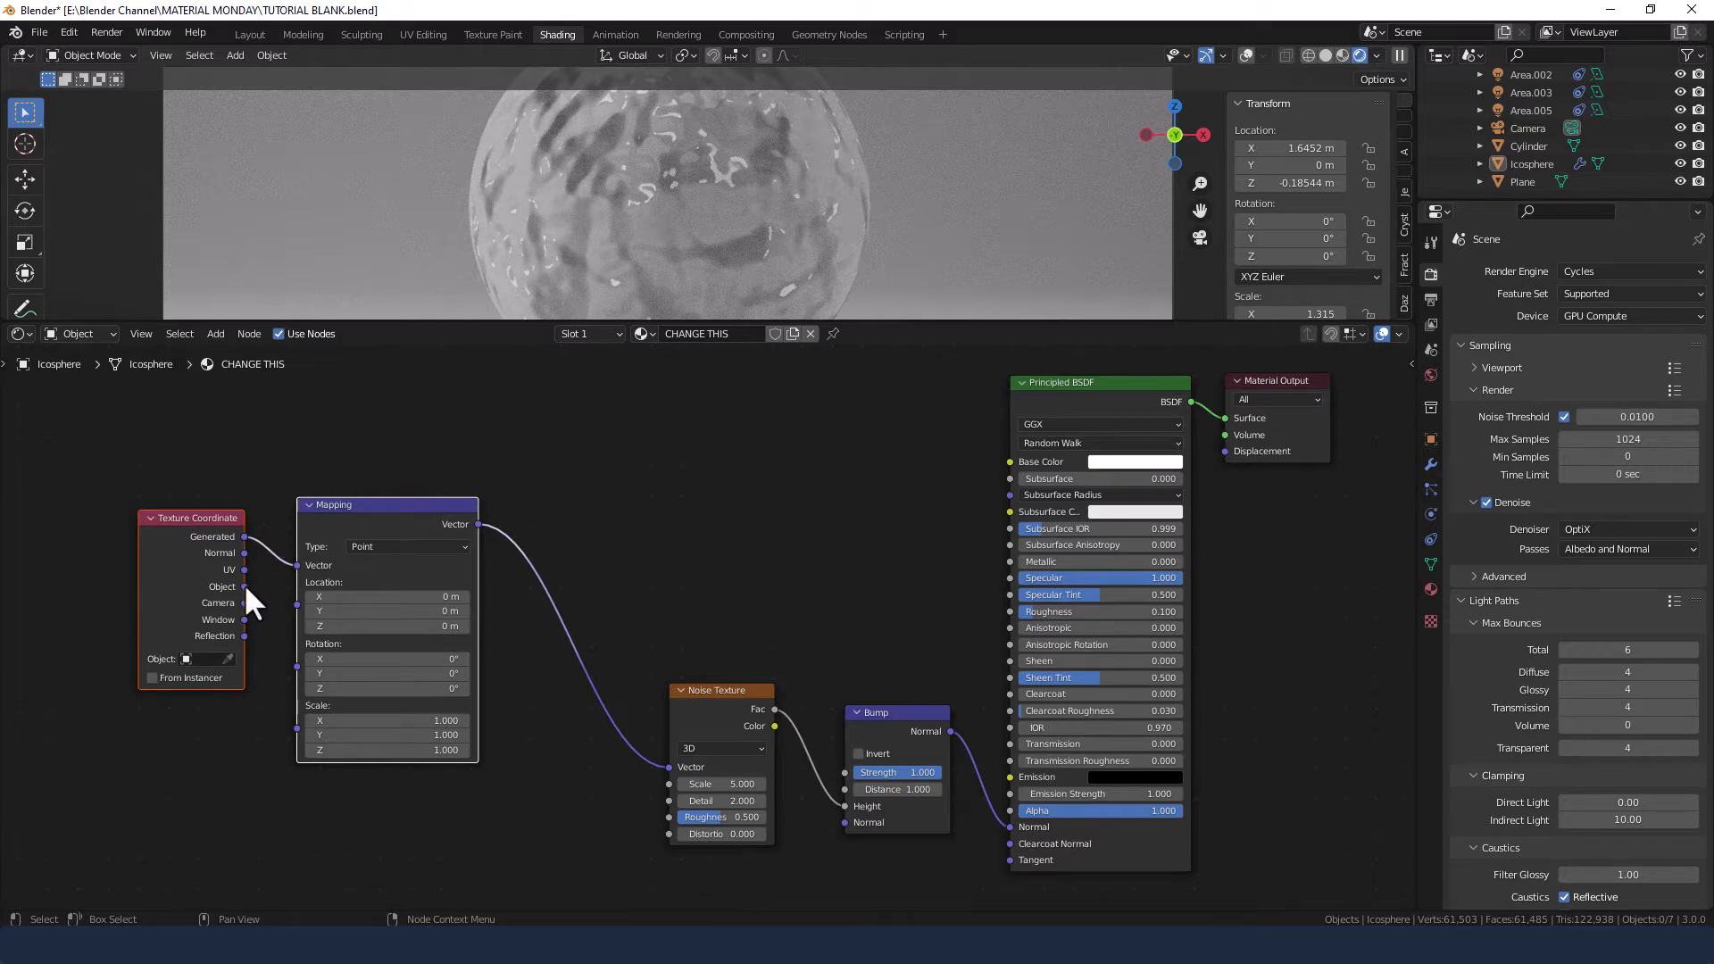
pyautogui.moveTo(245, 586); pyautogui.dragTo(294, 565)
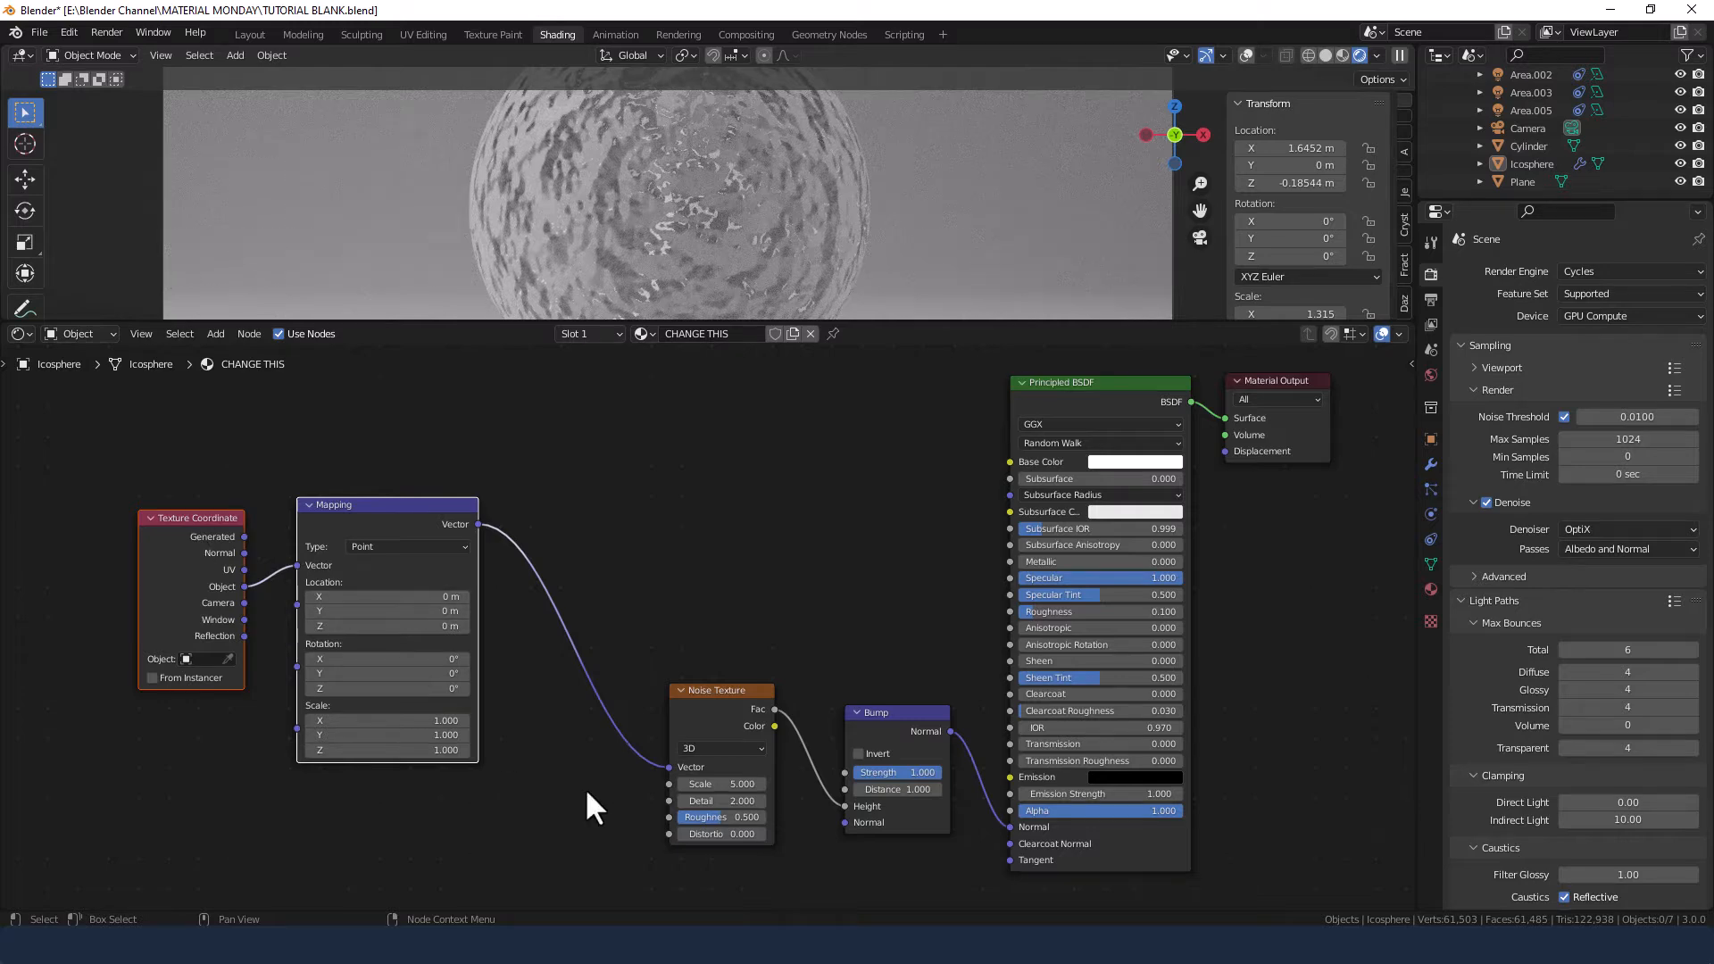
# Set the Noise Texture's Scale to 3, Detail to 1 and Roughness to 0.25.
pyautogui.scroll(1, 590, 773)
pyautogui.moveTo(589, 772); pyautogui.dragTo(580, 780, button='middle')
pyautogui.scroll(3, 534, 656)
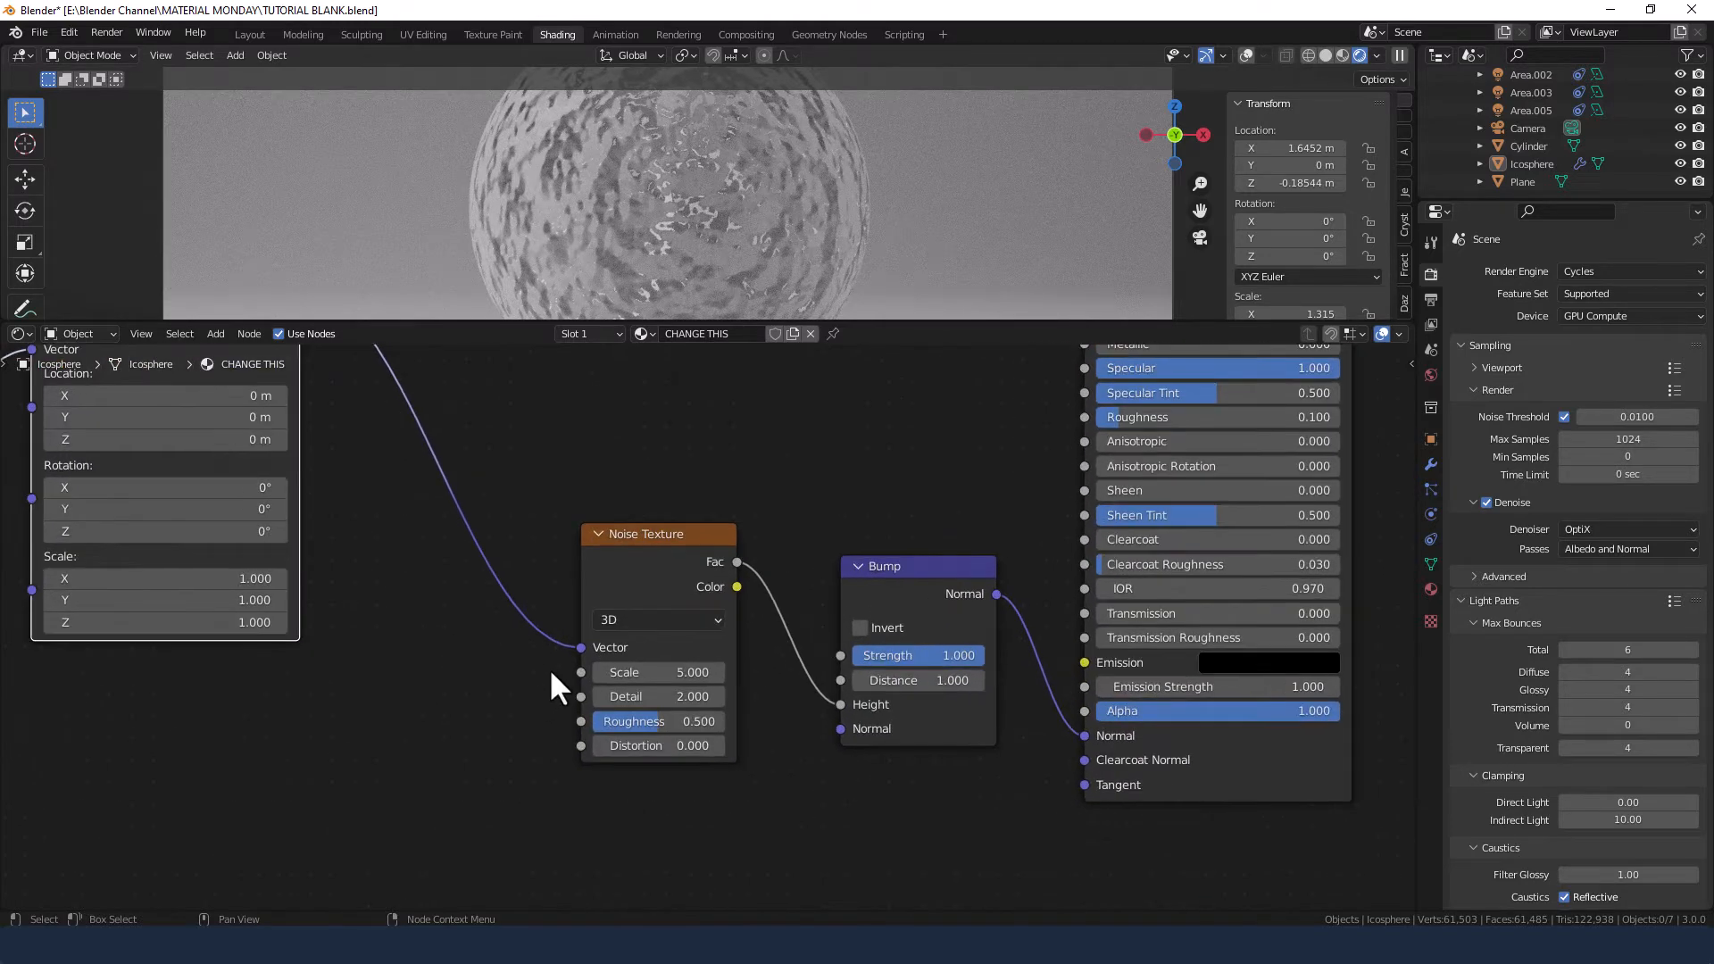
pyautogui.click(680, 682)
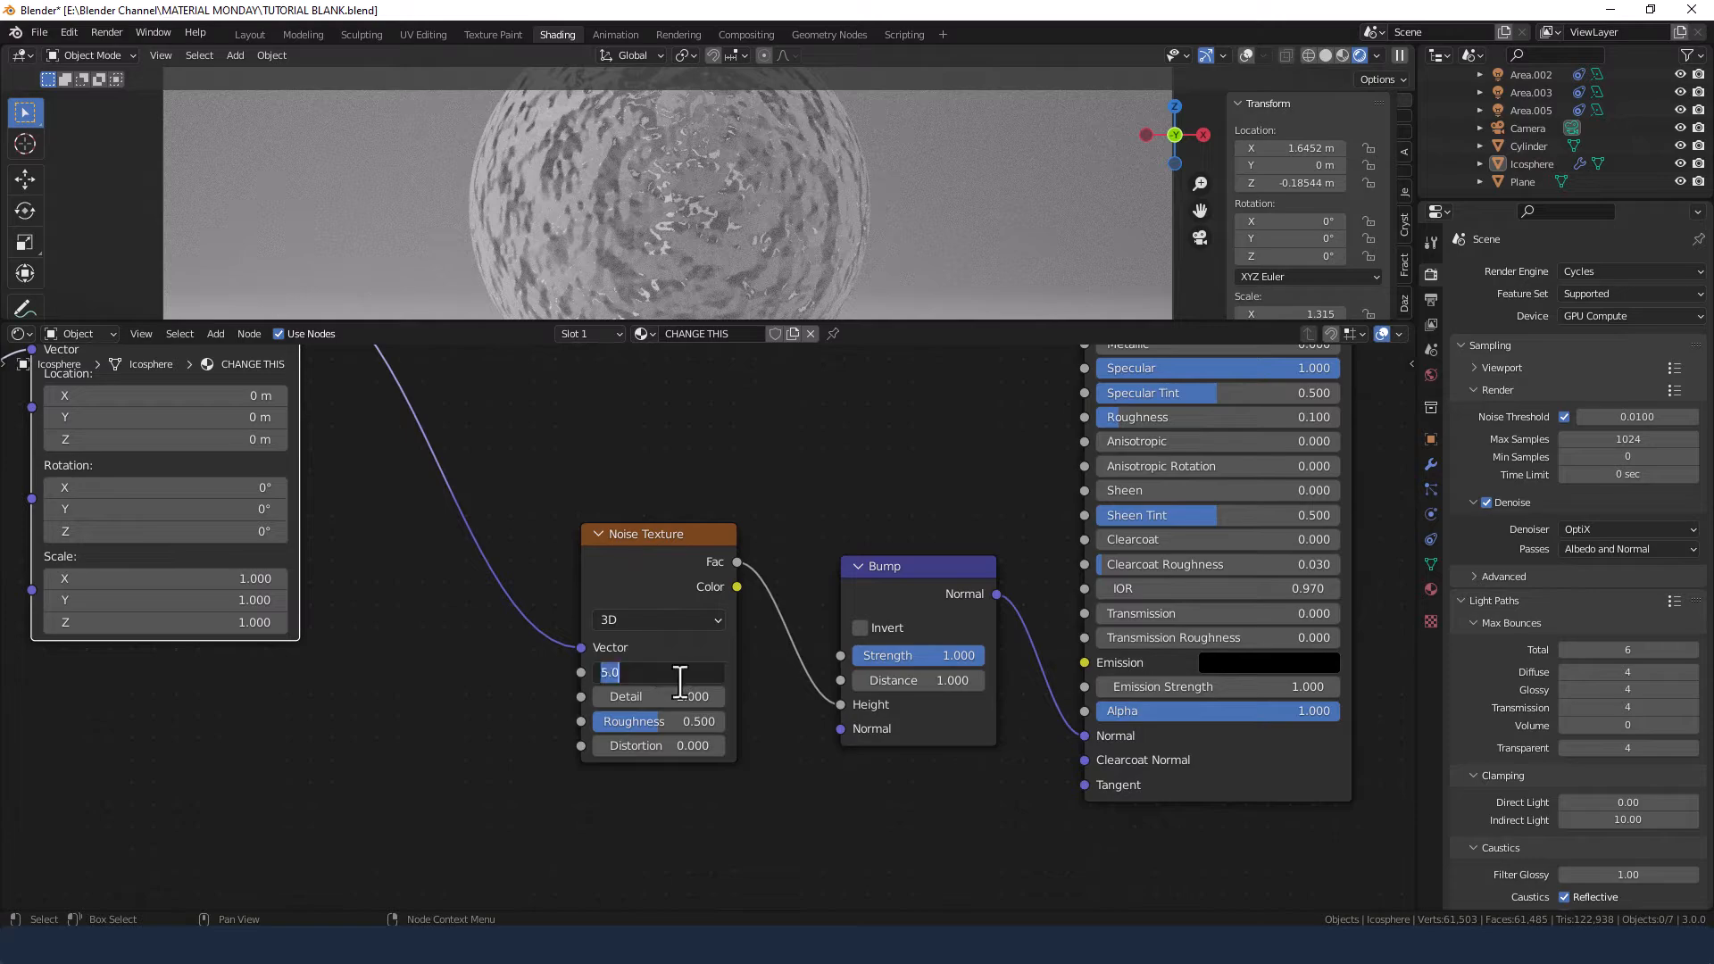
pyautogui.write('3')
pyautogui.press('Tab')
pyautogui.write('1')
pyautogui.press('Tab')
pyautogui.write('0.25')
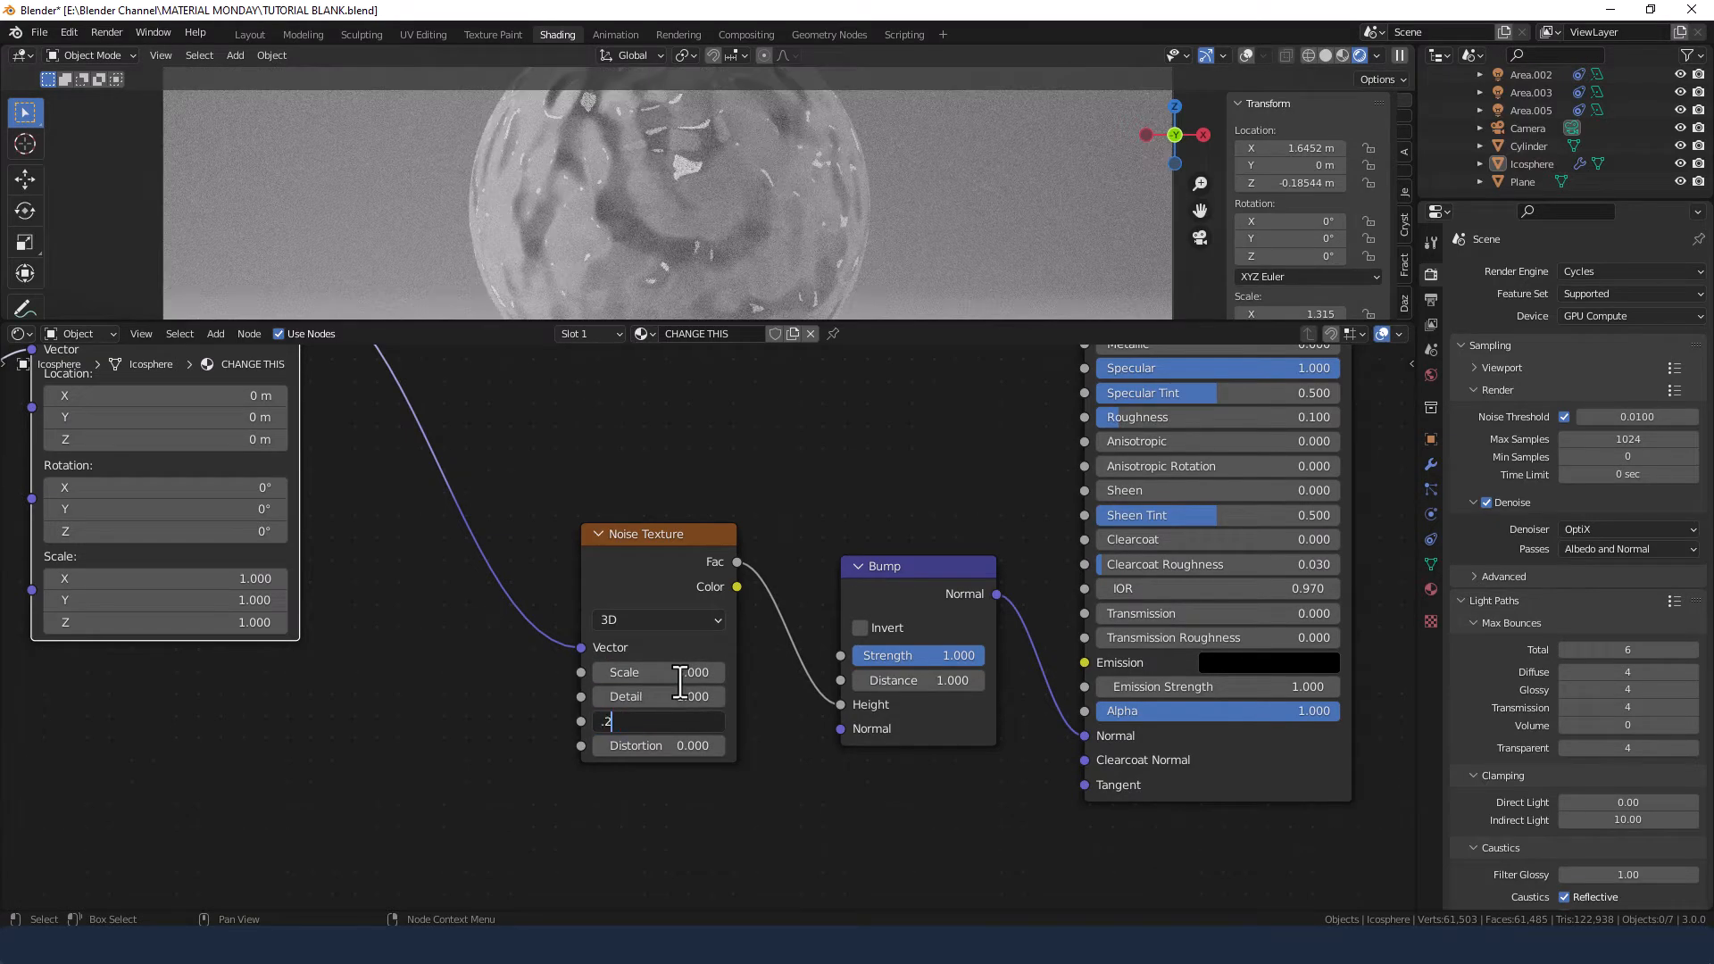
pyautogui.press('Return')
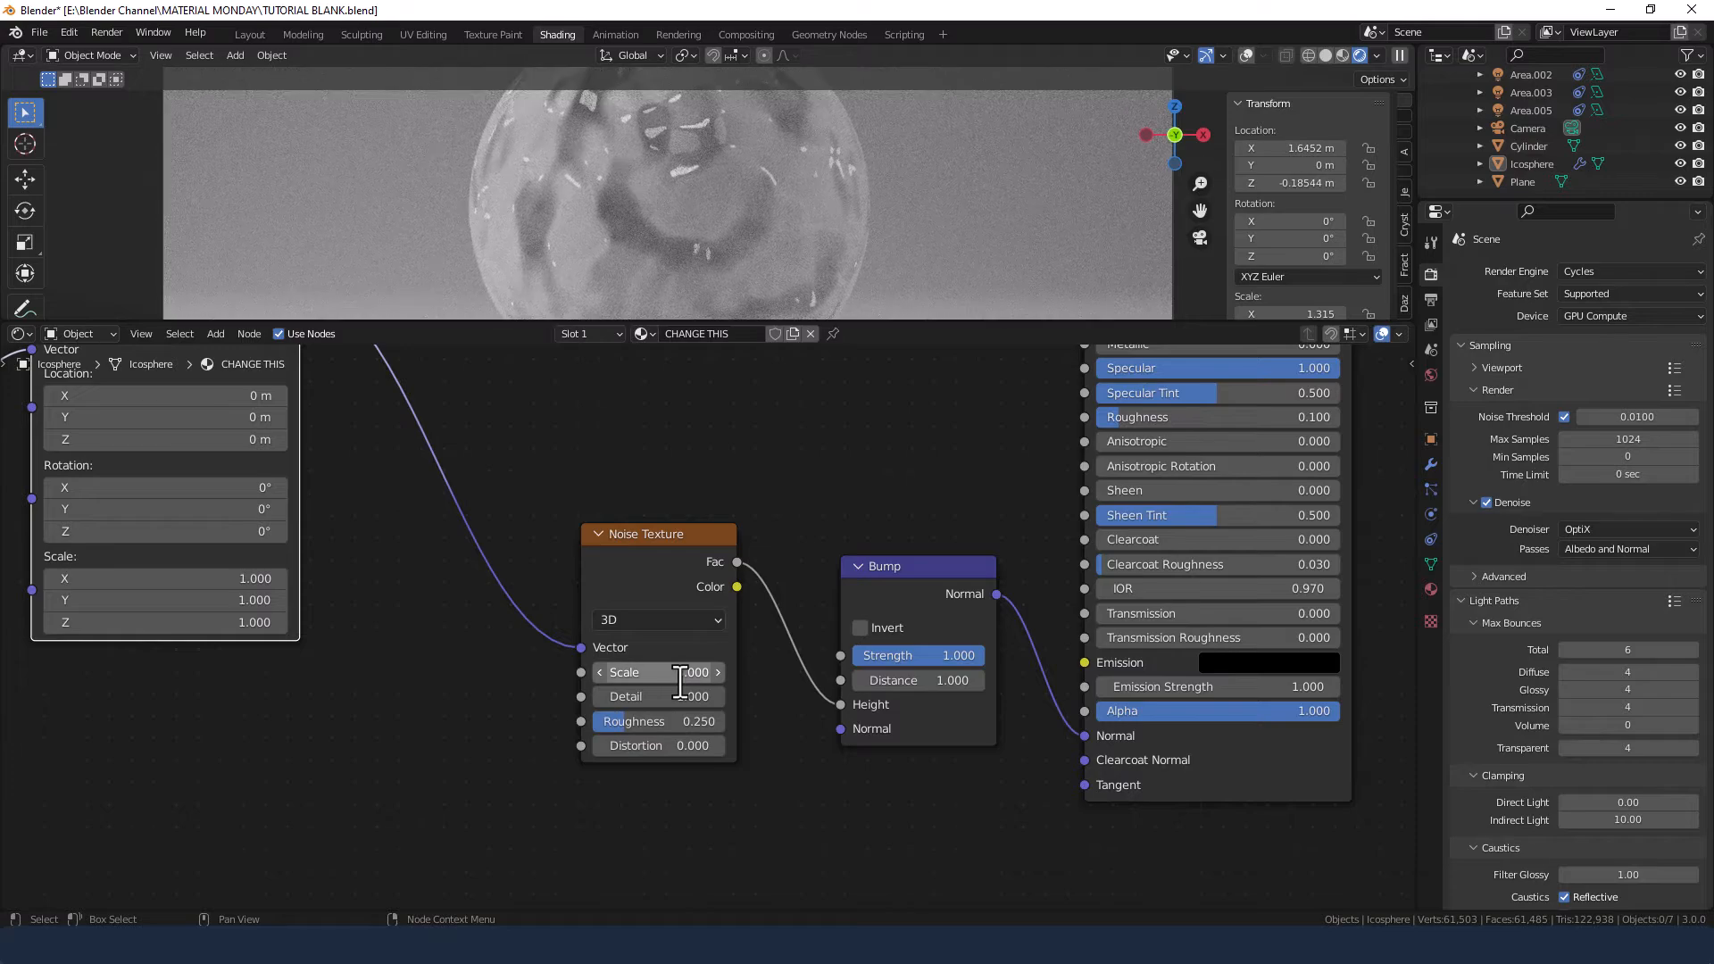
# Set the Bump node's Strength to 0.1 and Distance to 10.
pyautogui.click(935, 655)
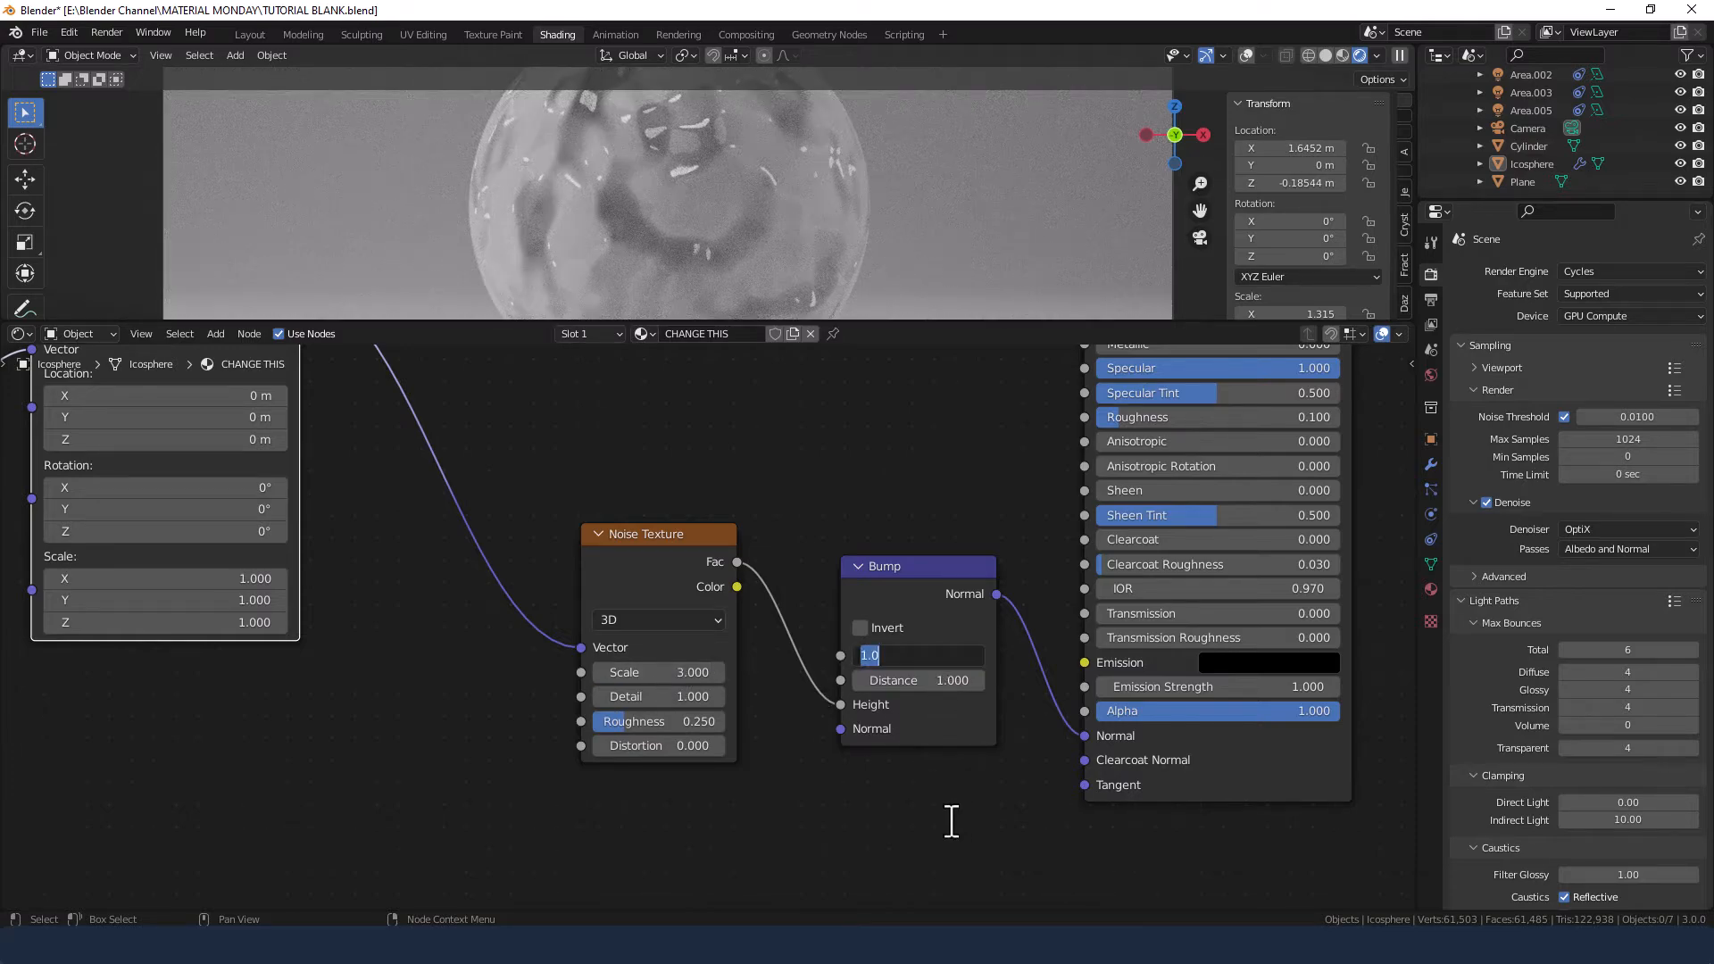
pyautogui.press('BackSpace')
pyautogui.write('.1')
pyautogui.press('Tab')
pyautogui.write('10')
pyautogui.press('Return')
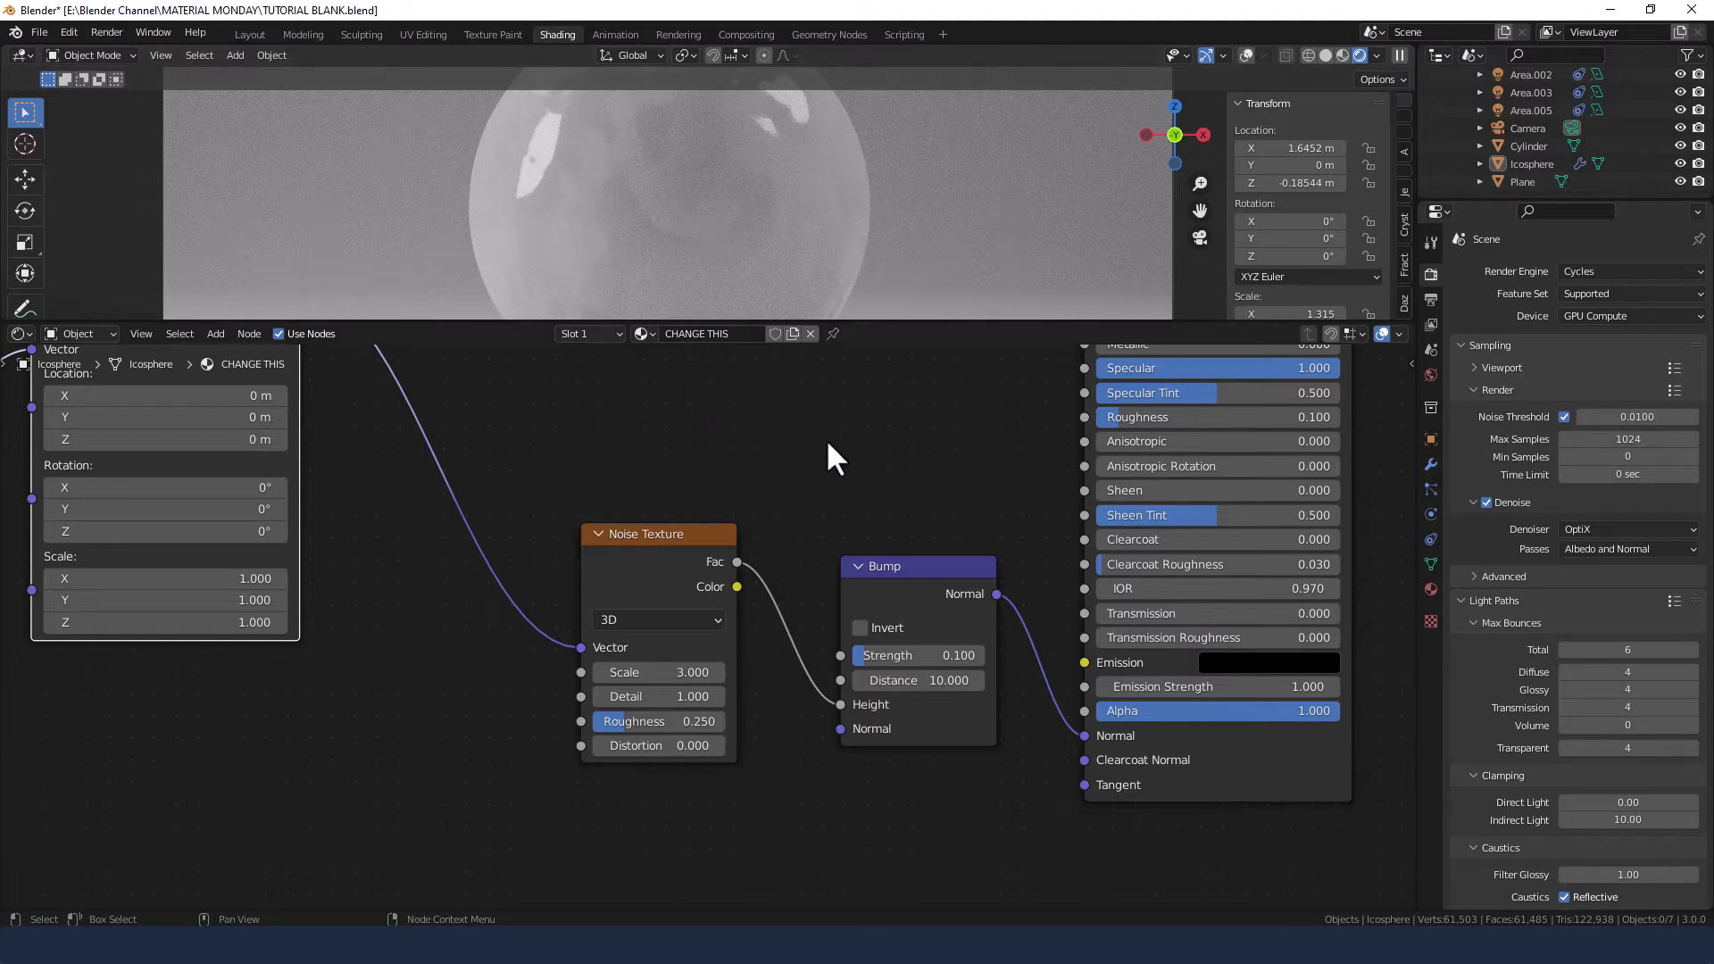
# Add a Voronoi Texture node and place it above the Noise Texture.
pyautogui.scroll(-3, 828, 444)
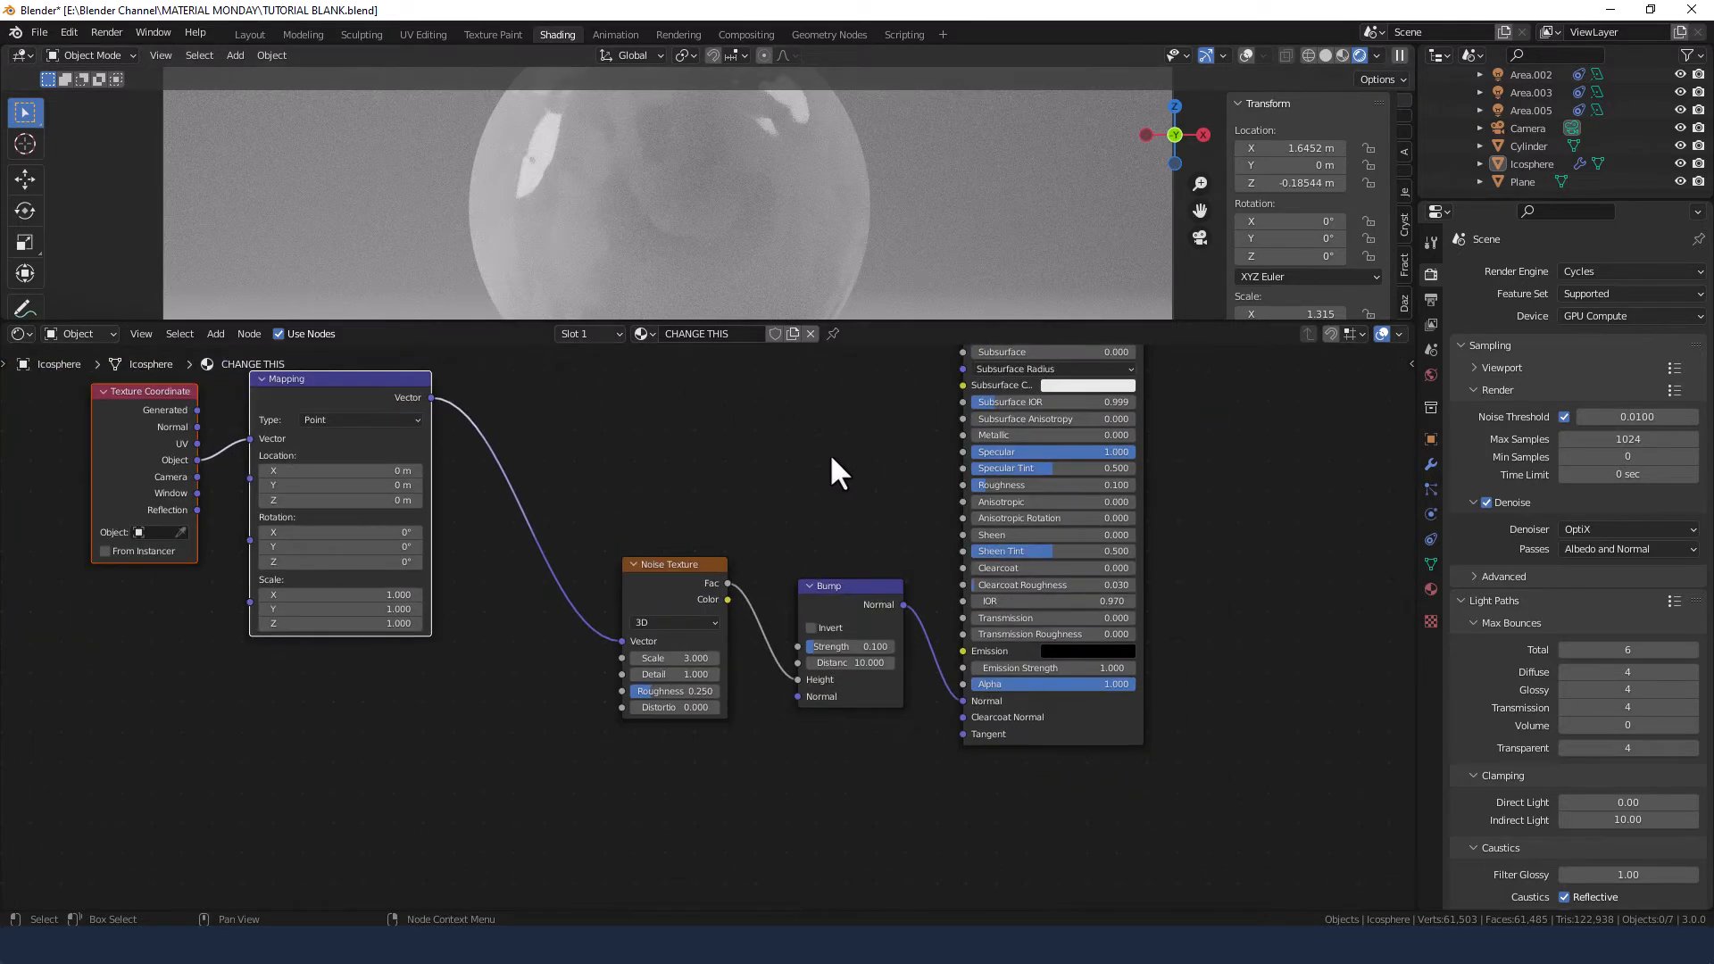
pyautogui.moveTo(829, 453); pyautogui.dragTo(828, 603, button='middle')
pyautogui.scroll(-1, 816, 580)
pyautogui.hotkey('shift', 'a')
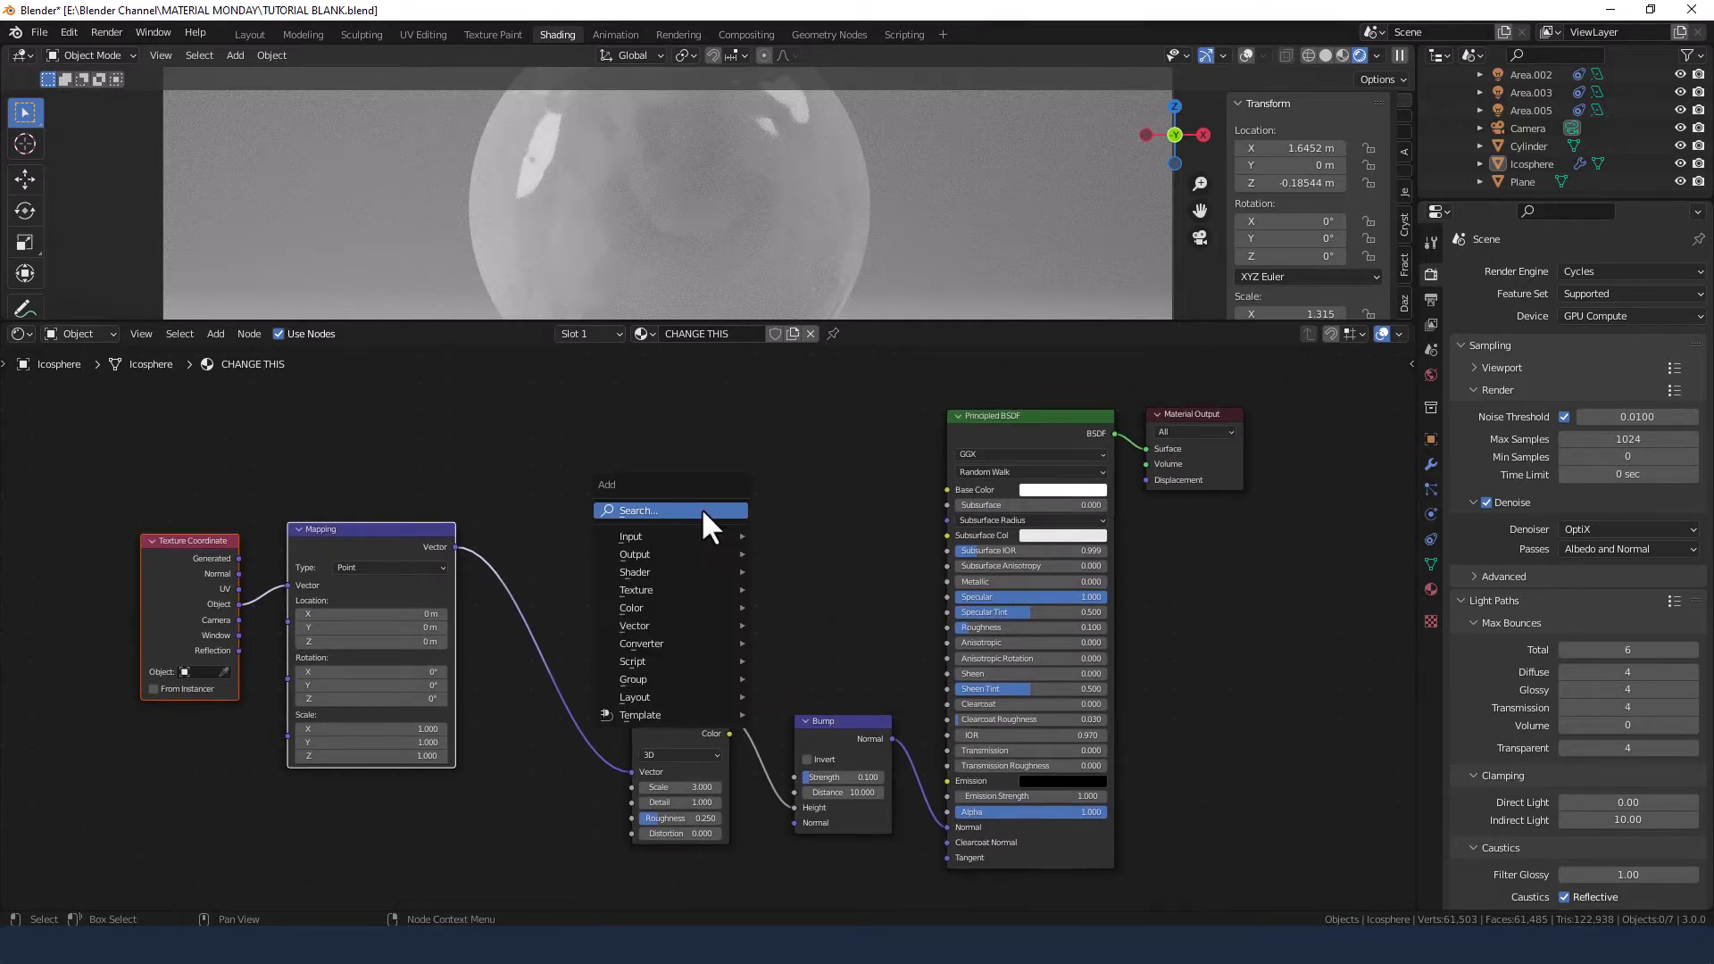
pyautogui.click(700, 509)
pyautogui.write('voron')
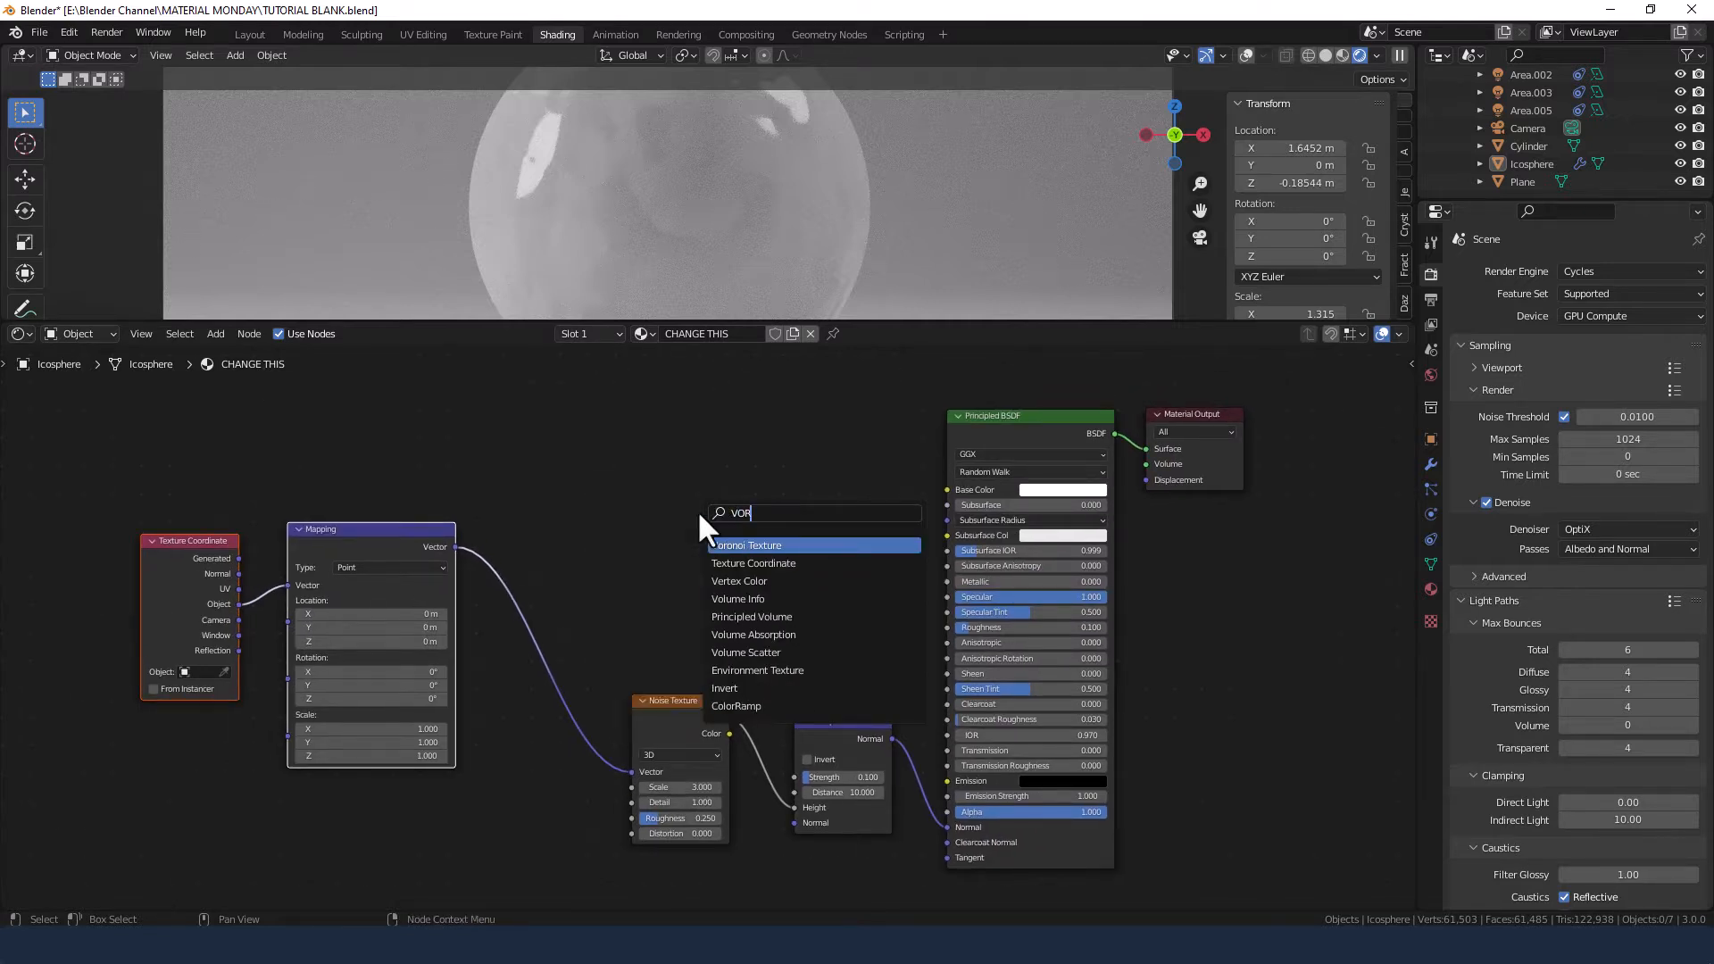
pyautogui.press('Return')
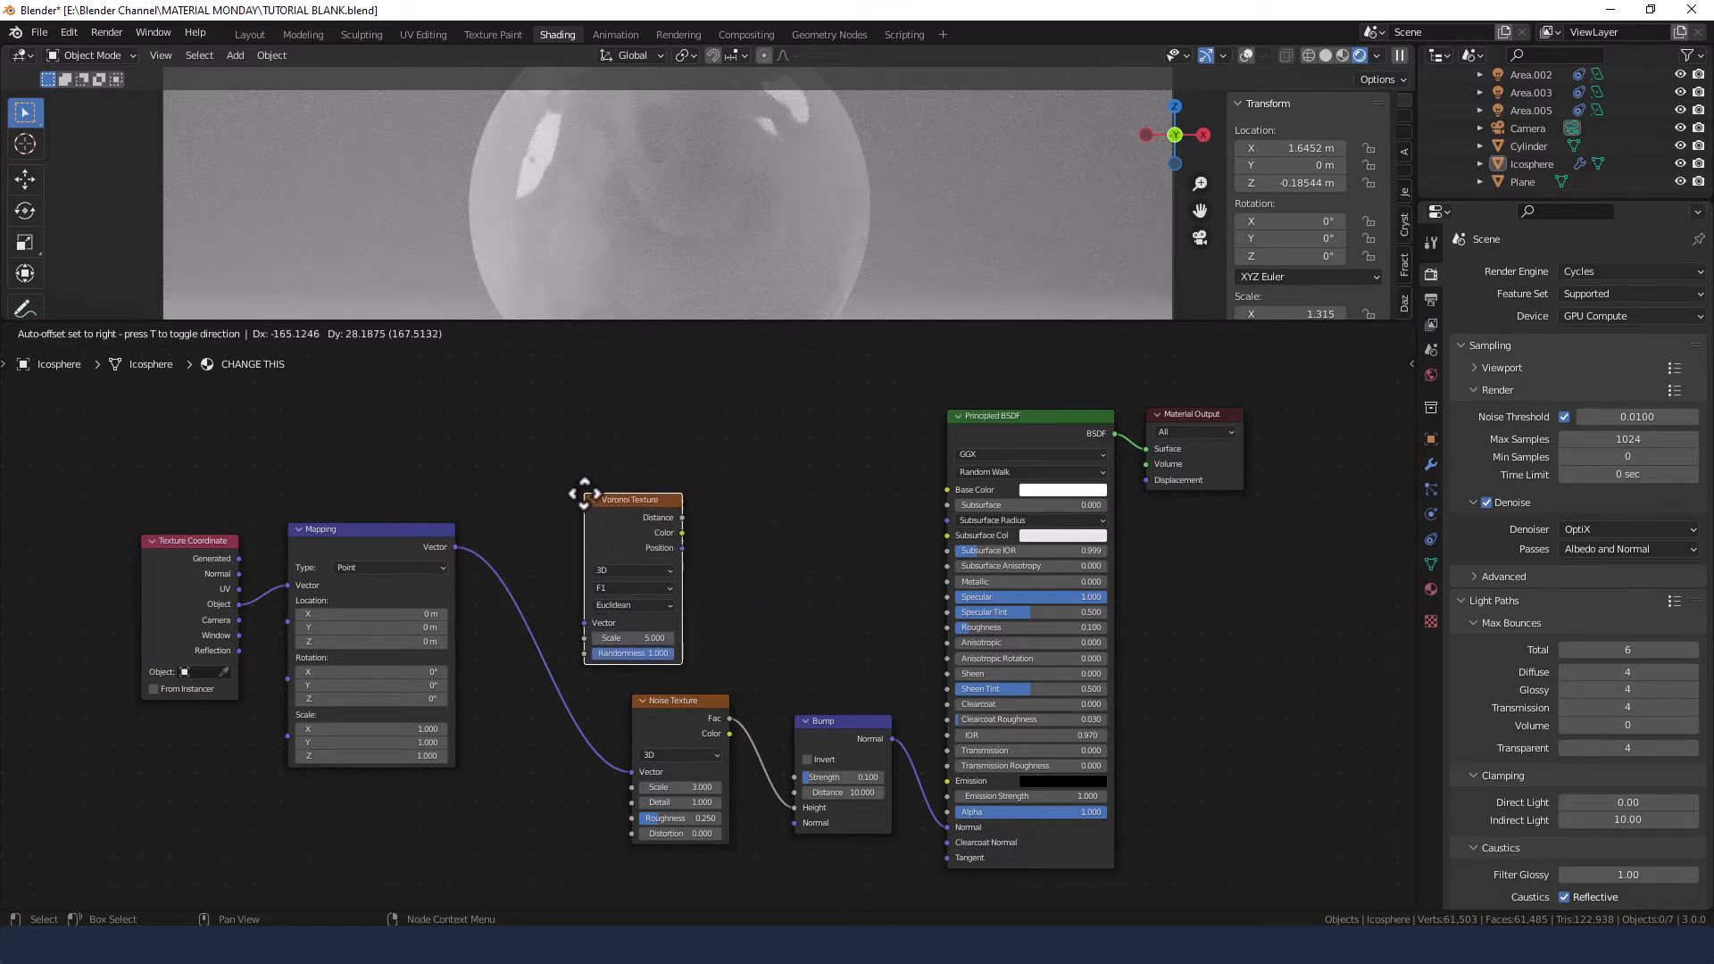
pyautogui.click(625, 492)
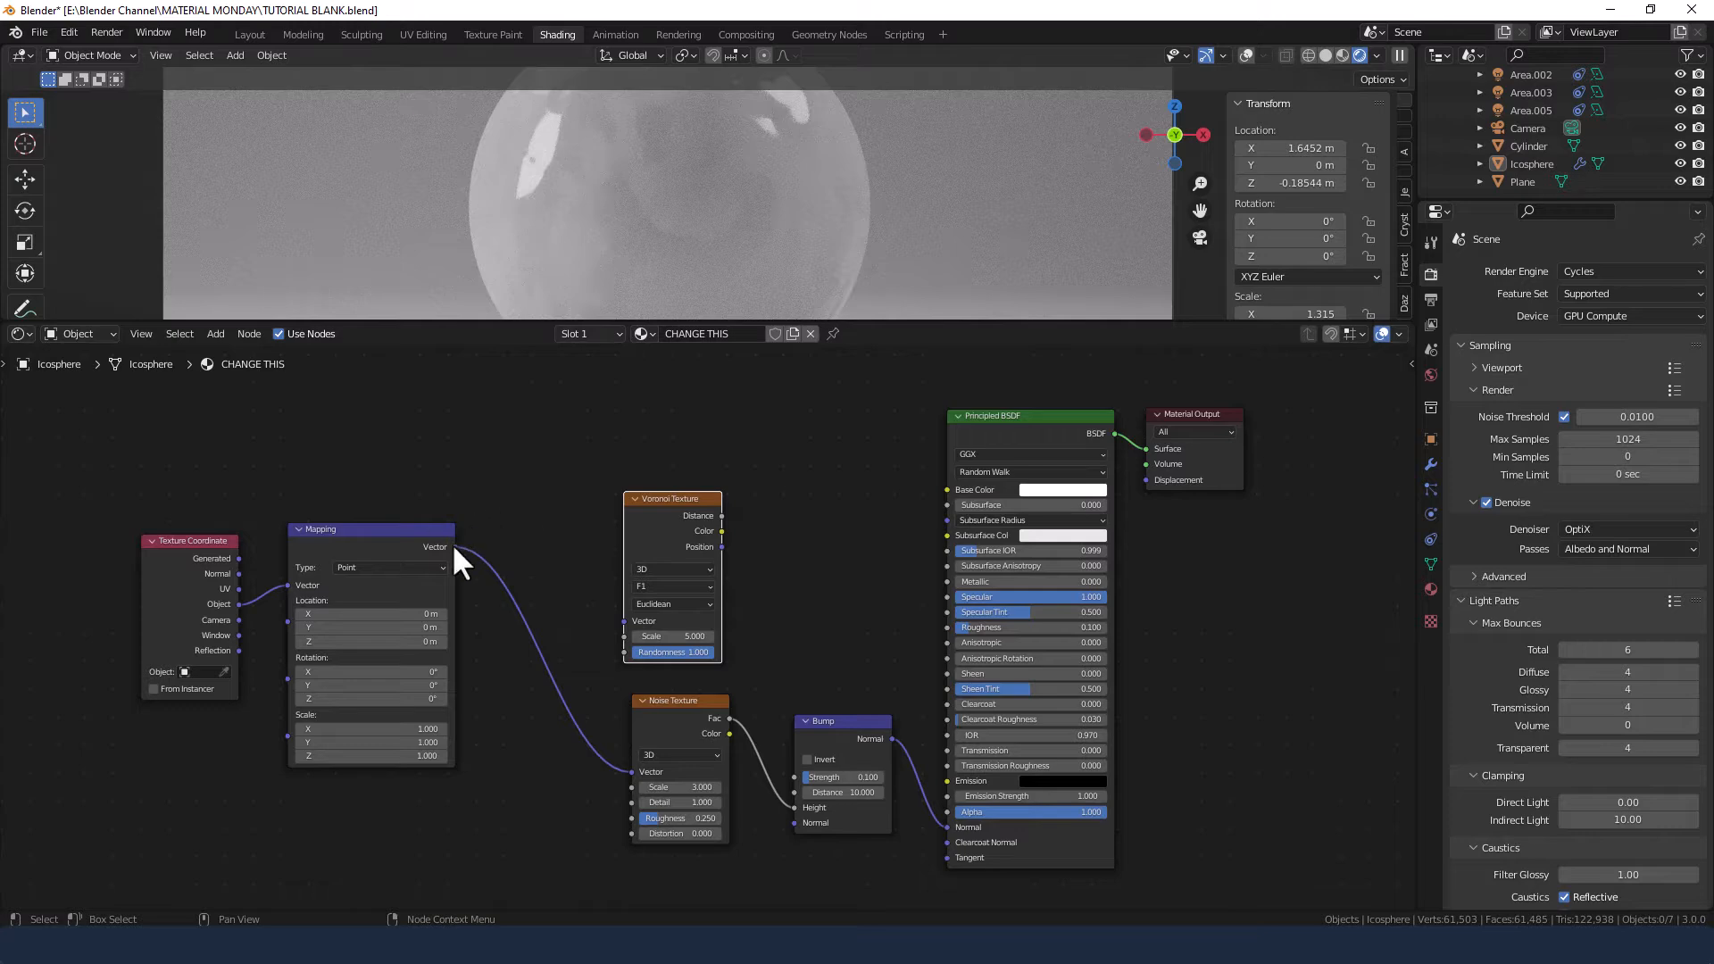
# Connect the Mapping vector to the Voronoi Texture and its Distance output to the Principled BSDF's Sheen input.
pyautogui.moveTo(456, 547); pyautogui.dragTo(469, 545)
pyautogui.moveTo(574, 618); pyautogui.dragTo(623, 629)
pyautogui.moveTo(721, 516); pyautogui.dragTo(945, 687)
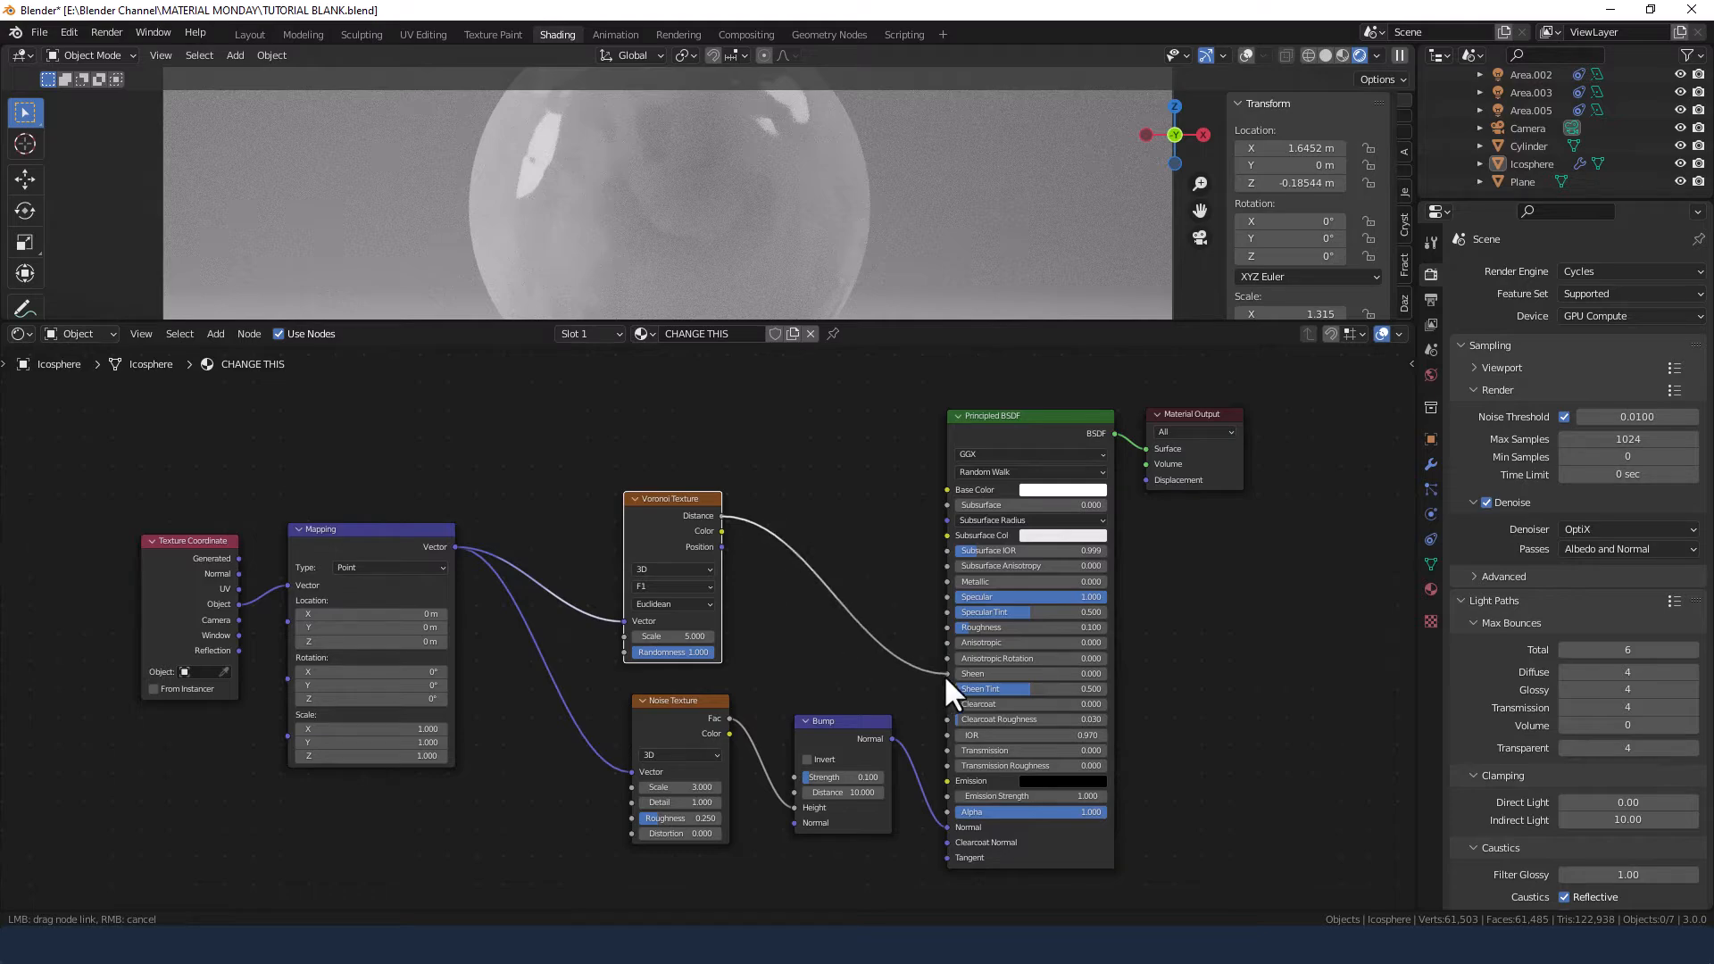
pyautogui.moveTo(945, 673); pyautogui.dragTo(944, 673)
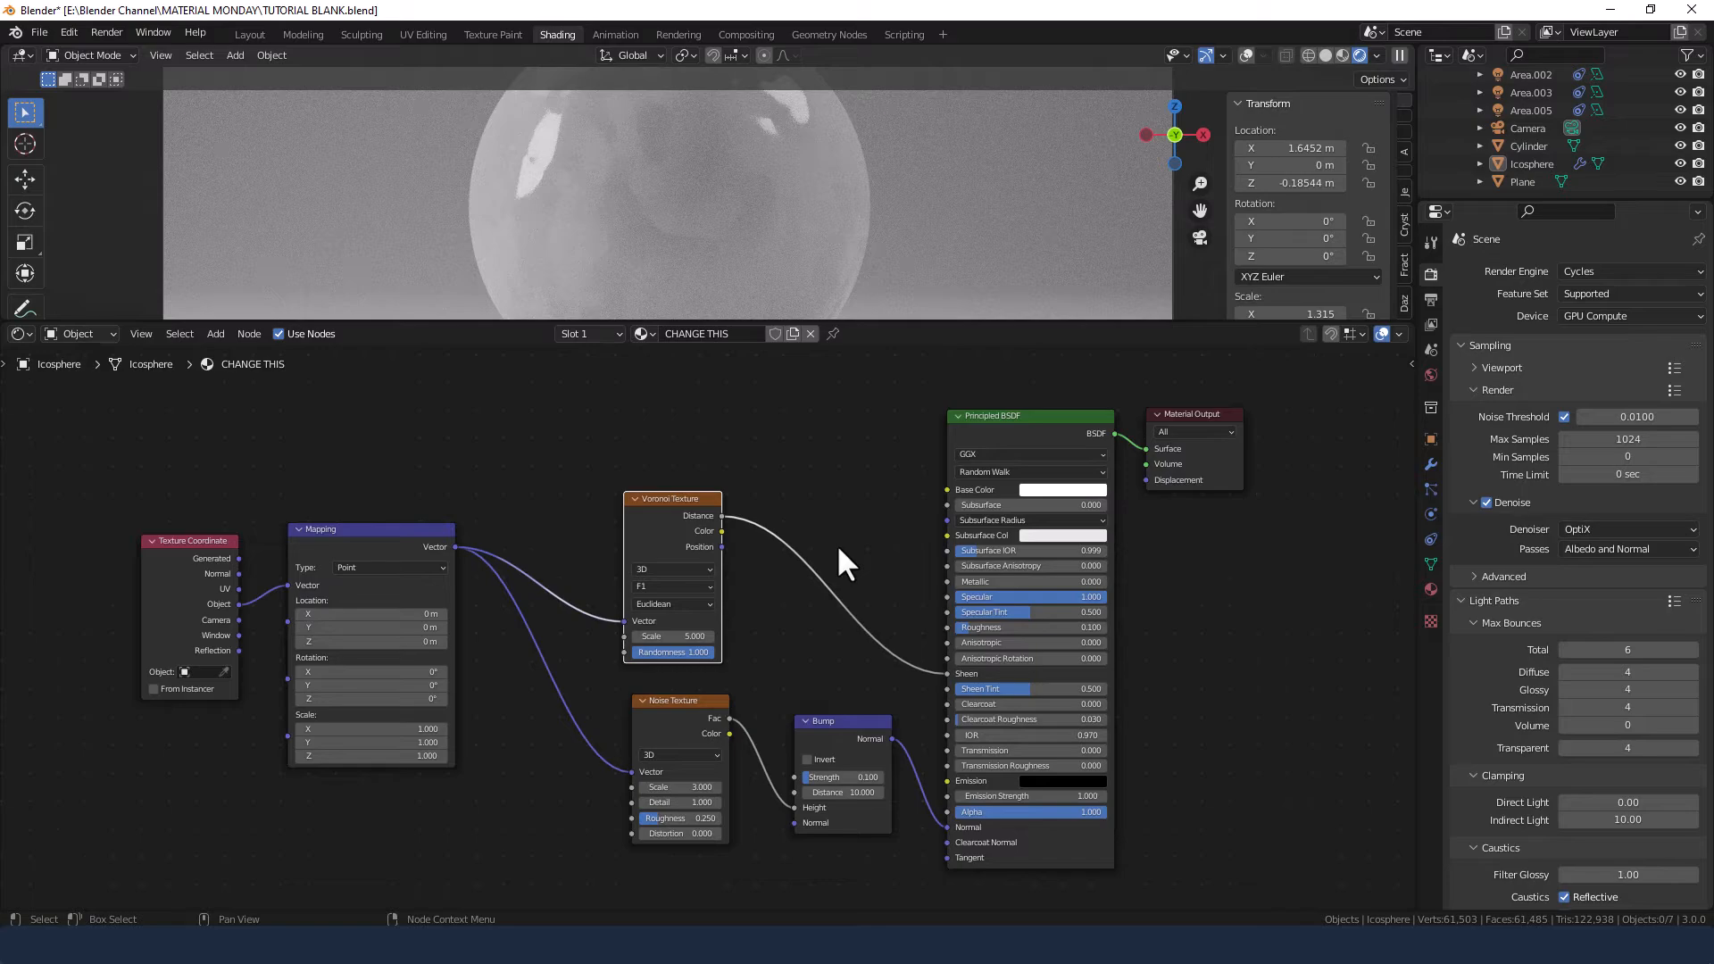
# Add a ColorRamp node and connect the Voronoi Texture's Distance output to its Fac input.
pyautogui.hotkey('shift', 'a')
pyautogui.click(838, 479)
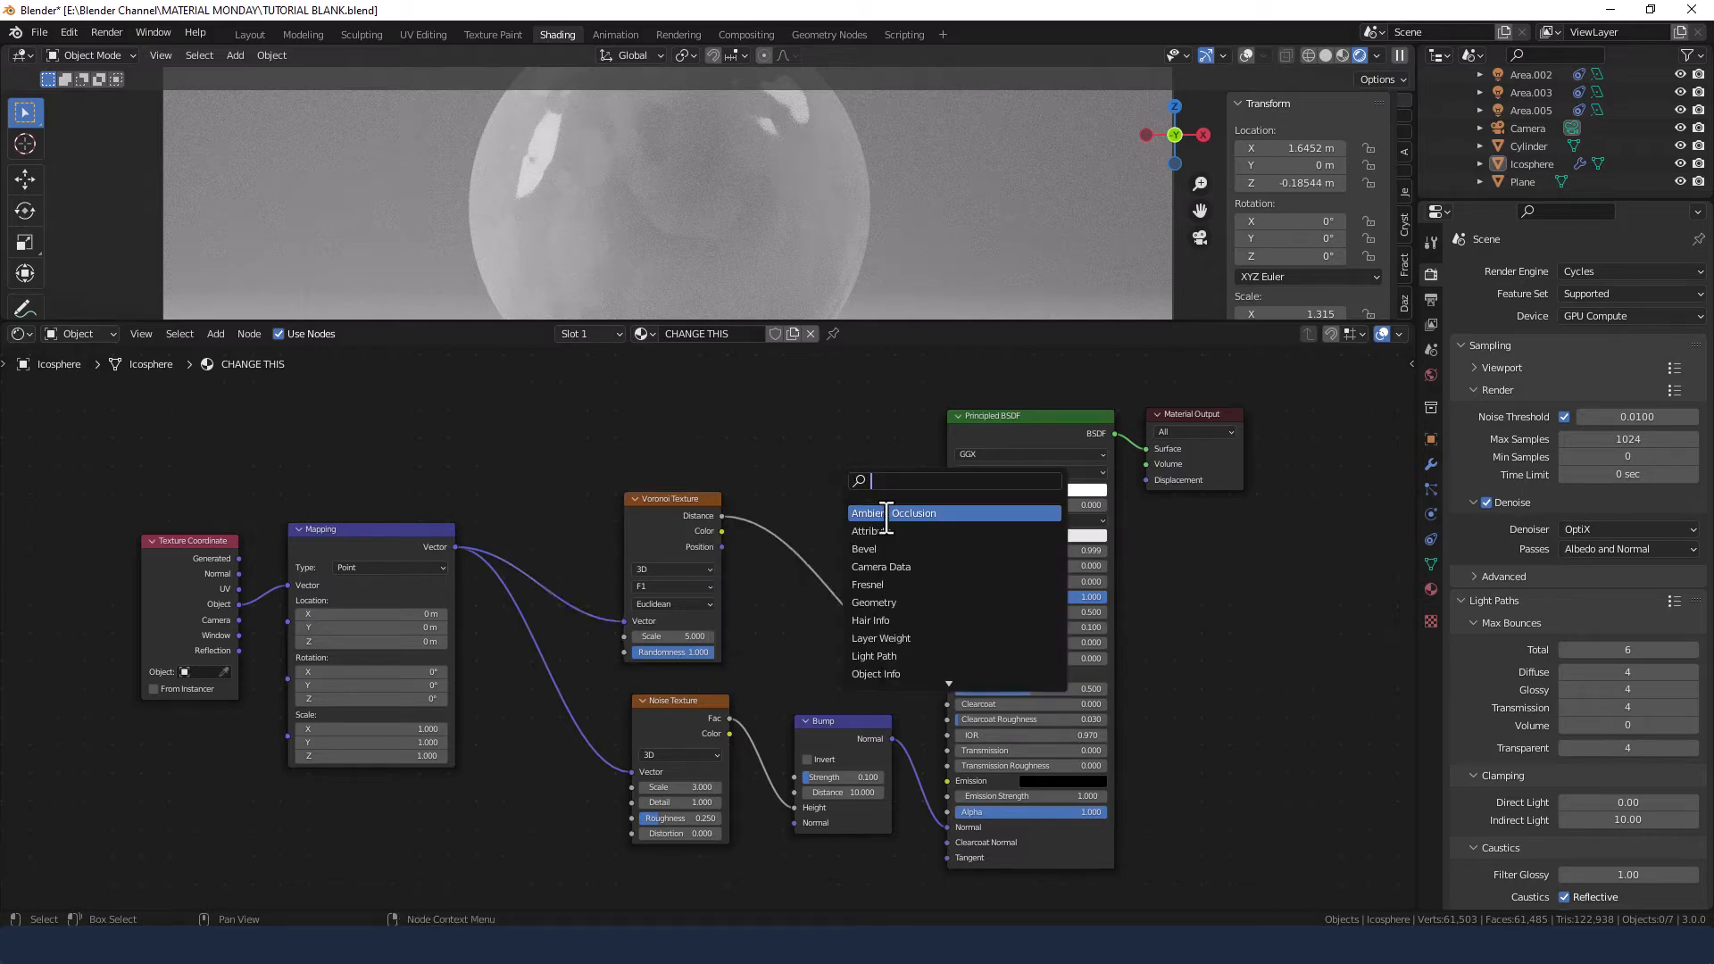
pyautogui.write('COL')
pyautogui.press('Return')
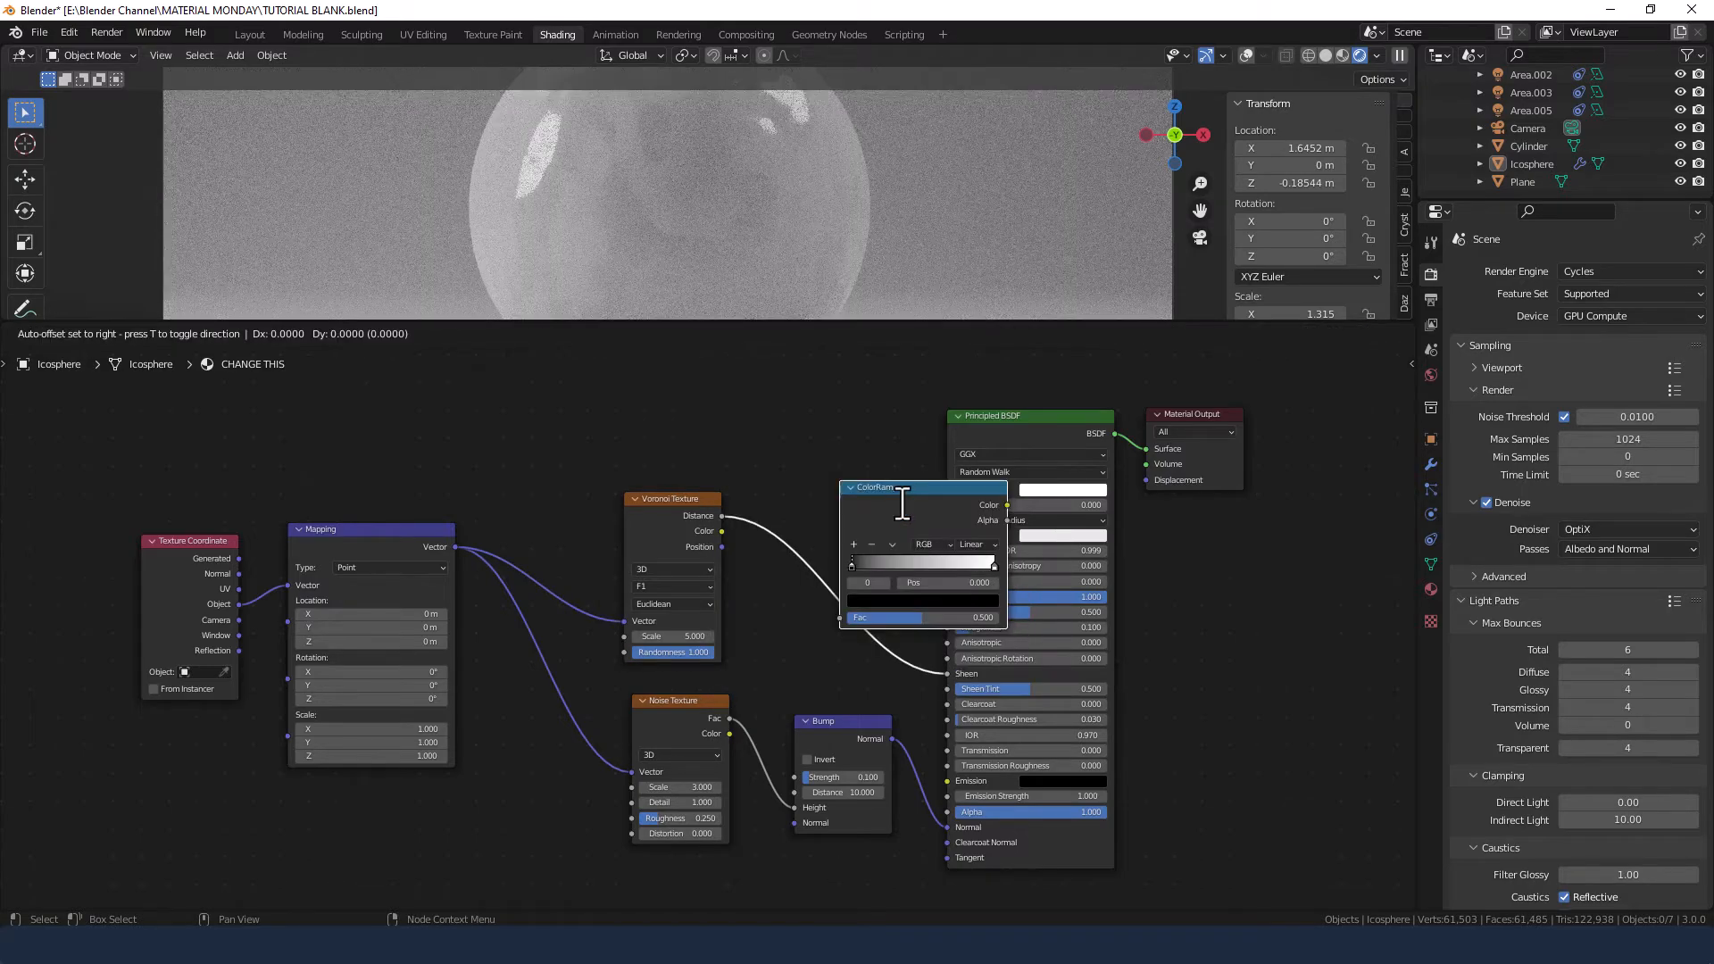
pyautogui.click(809, 415)
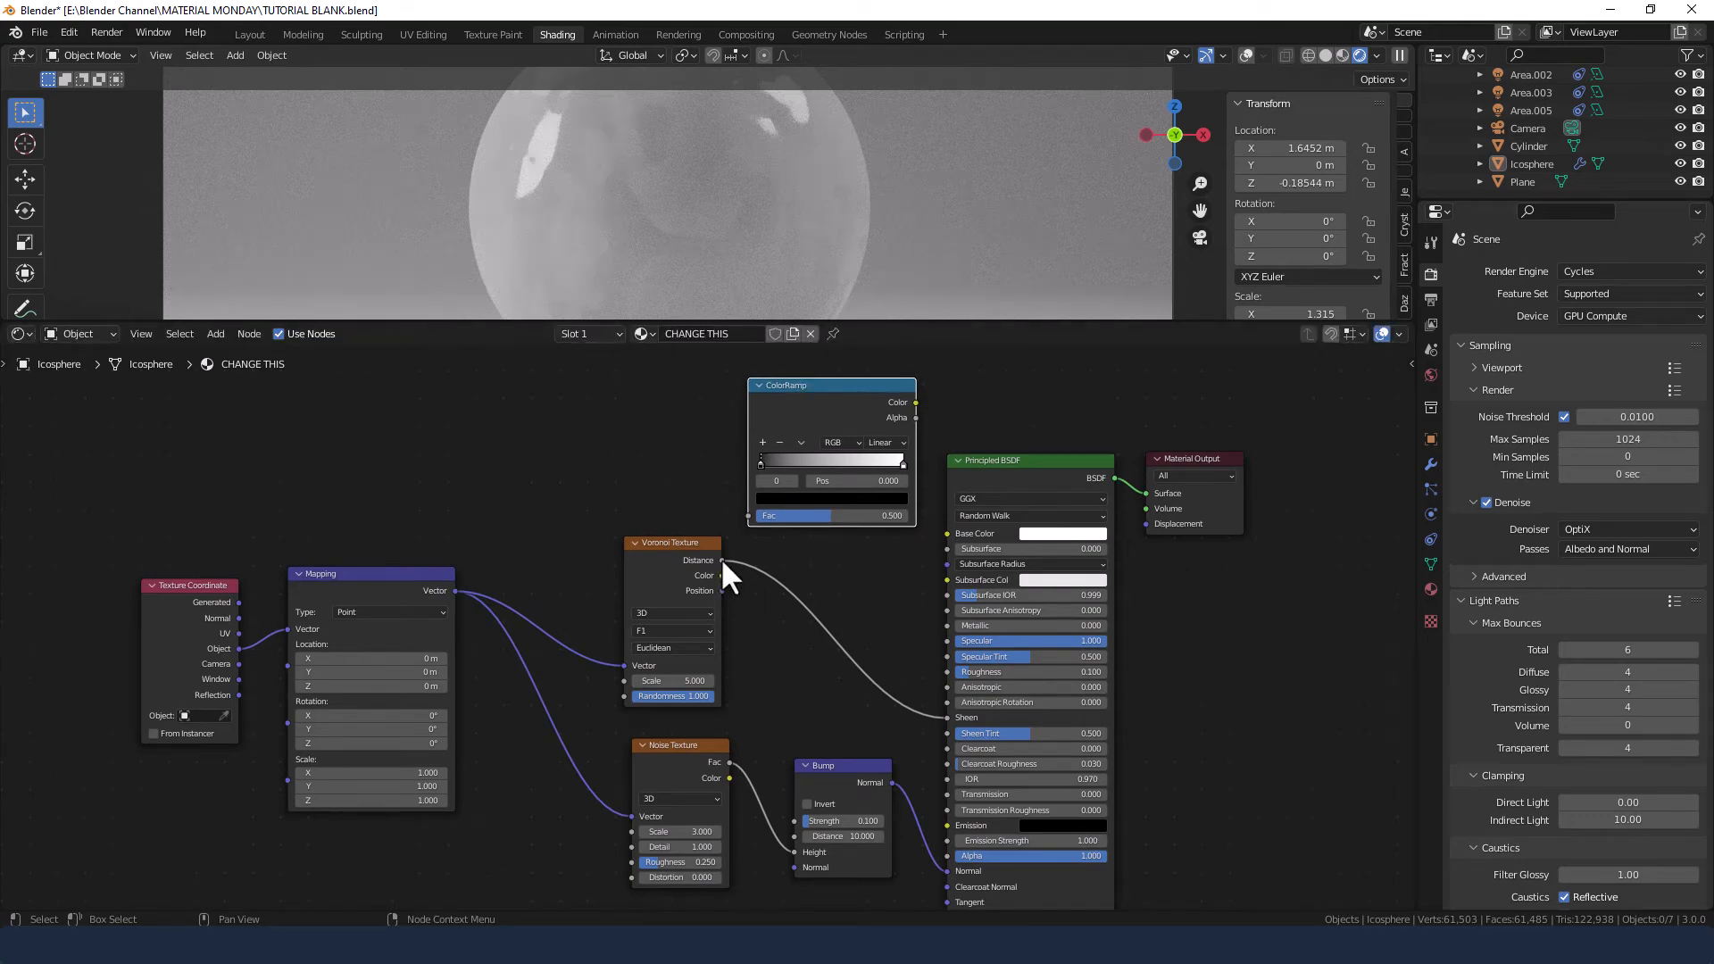
pyautogui.moveTo(723, 560); pyautogui.dragTo(626, 434)
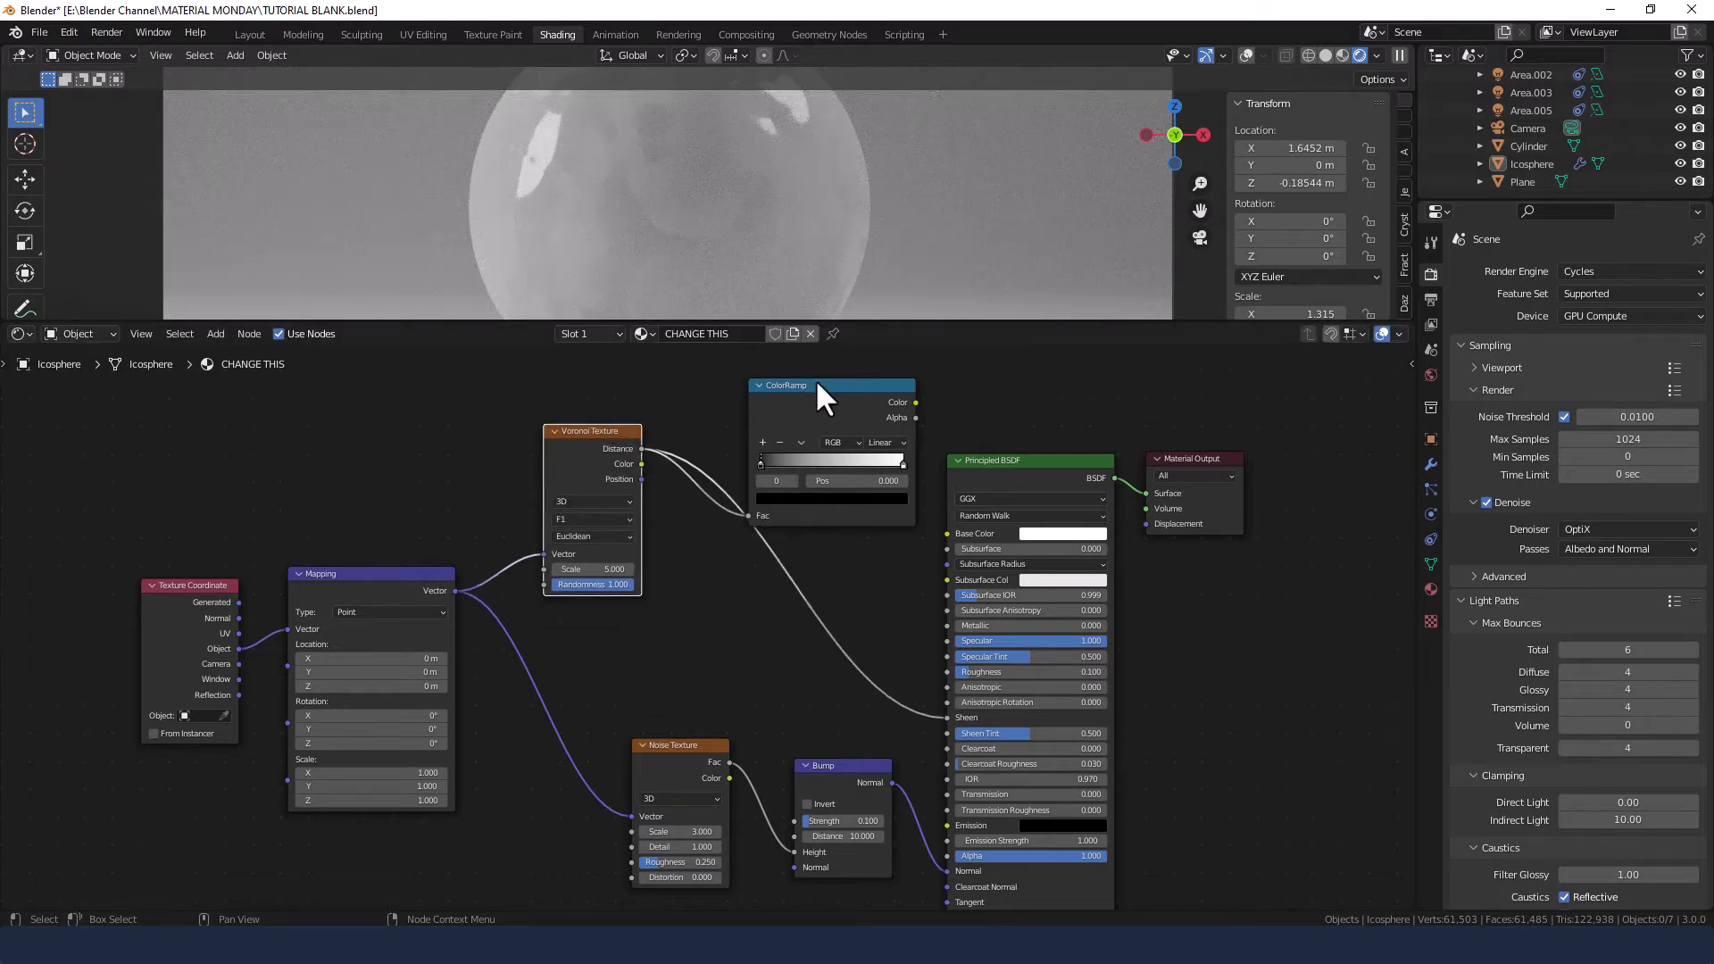
# Rearrange the ColorRamp, Noise Texture, Bump and shader nodes so the ColorRamp sits between the Voronoi Texture and the Principled BSDF.
pyautogui.moveTo(817, 385); pyautogui.dragTo(768, 553)
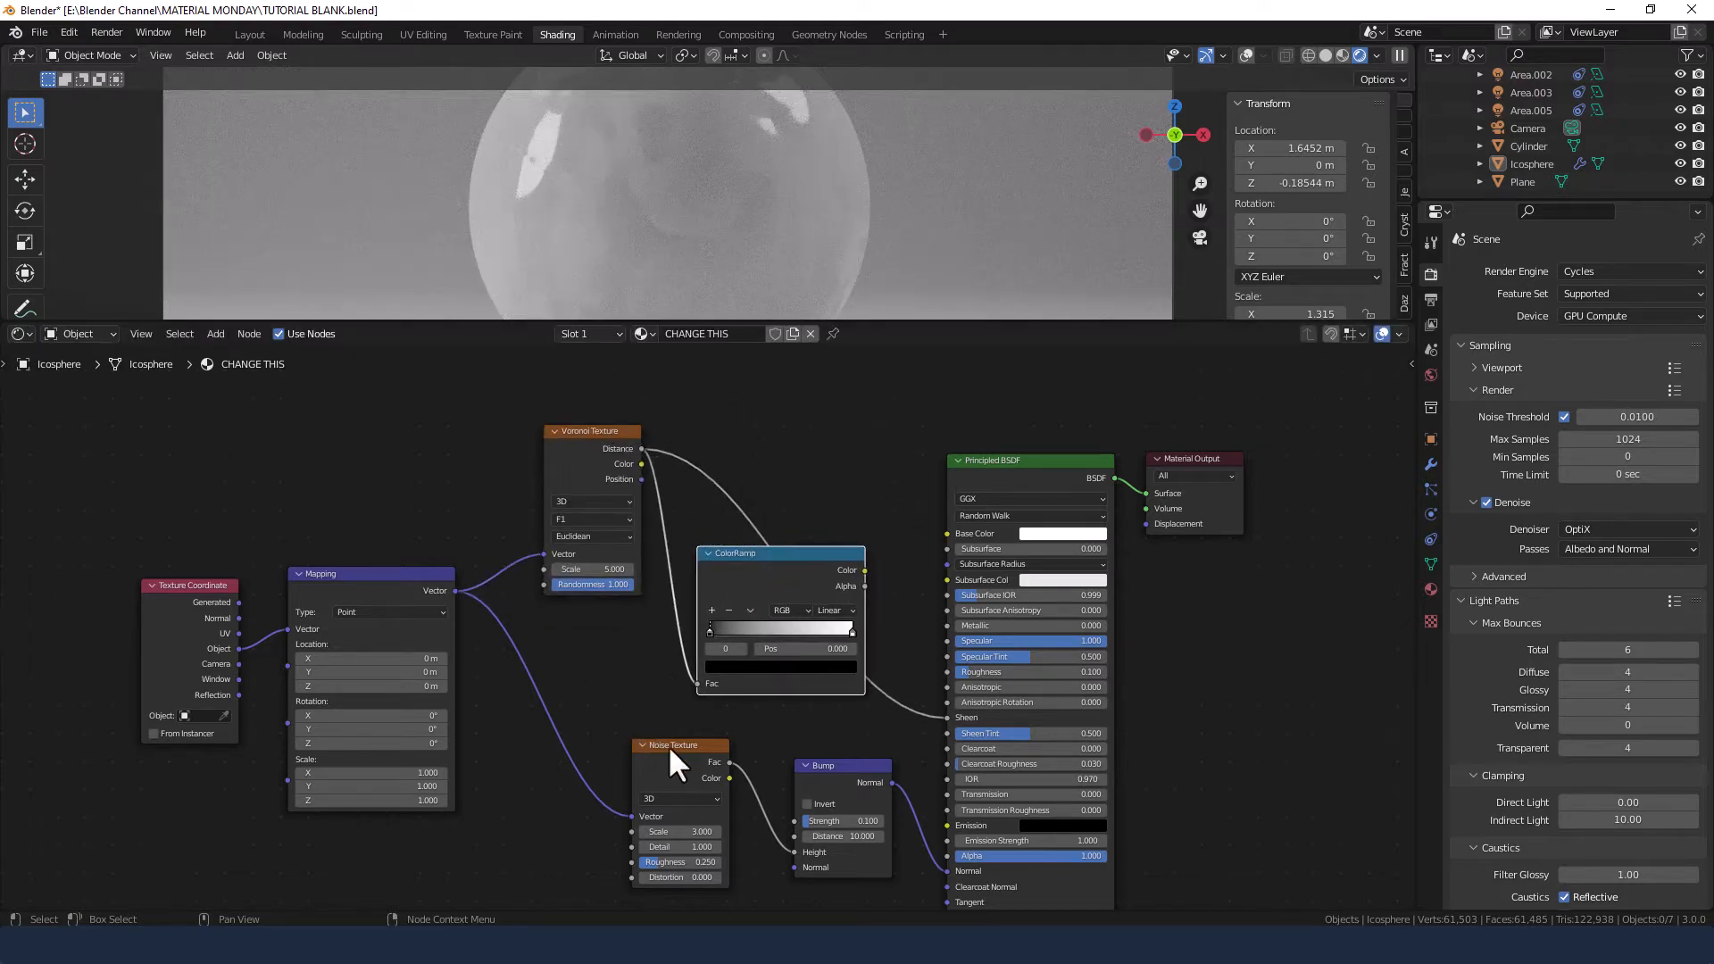
pyautogui.moveTo(668, 744); pyautogui.dragTo(575, 744)
pyautogui.moveTo(812, 764); pyautogui.dragTo(711, 765)
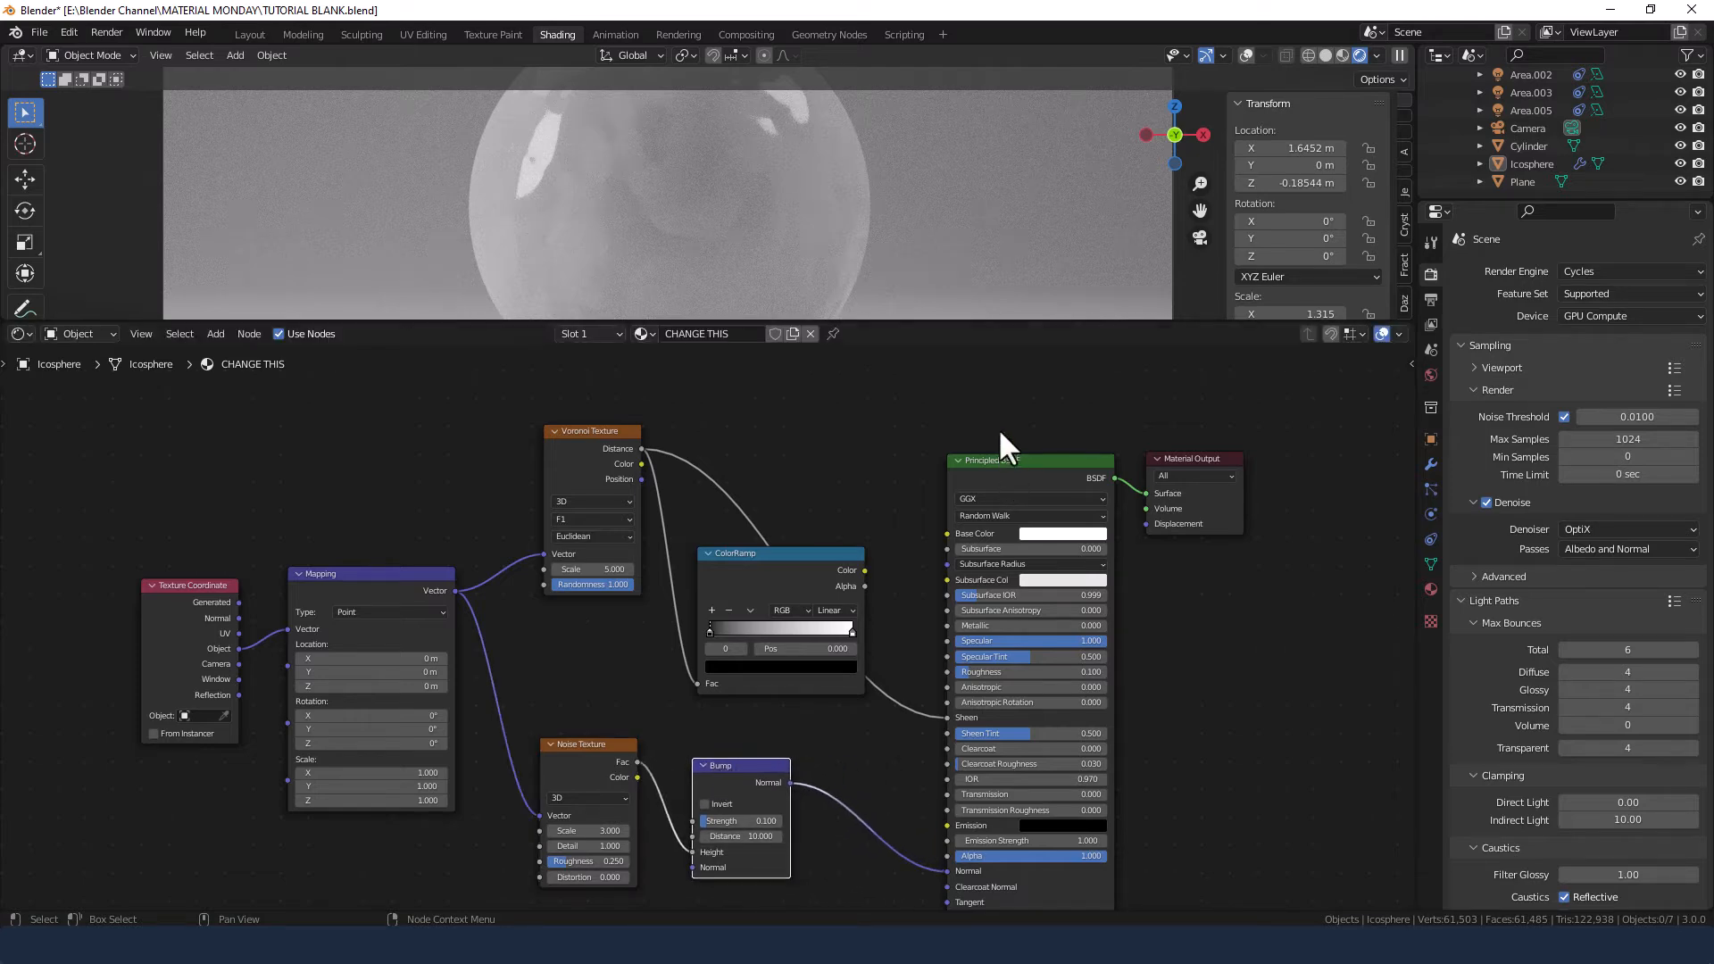
pyautogui.moveTo(1092, 463); pyautogui.dragTo(1149, 424)
pyautogui.moveTo(821, 555); pyautogui.dragTo(859, 471)
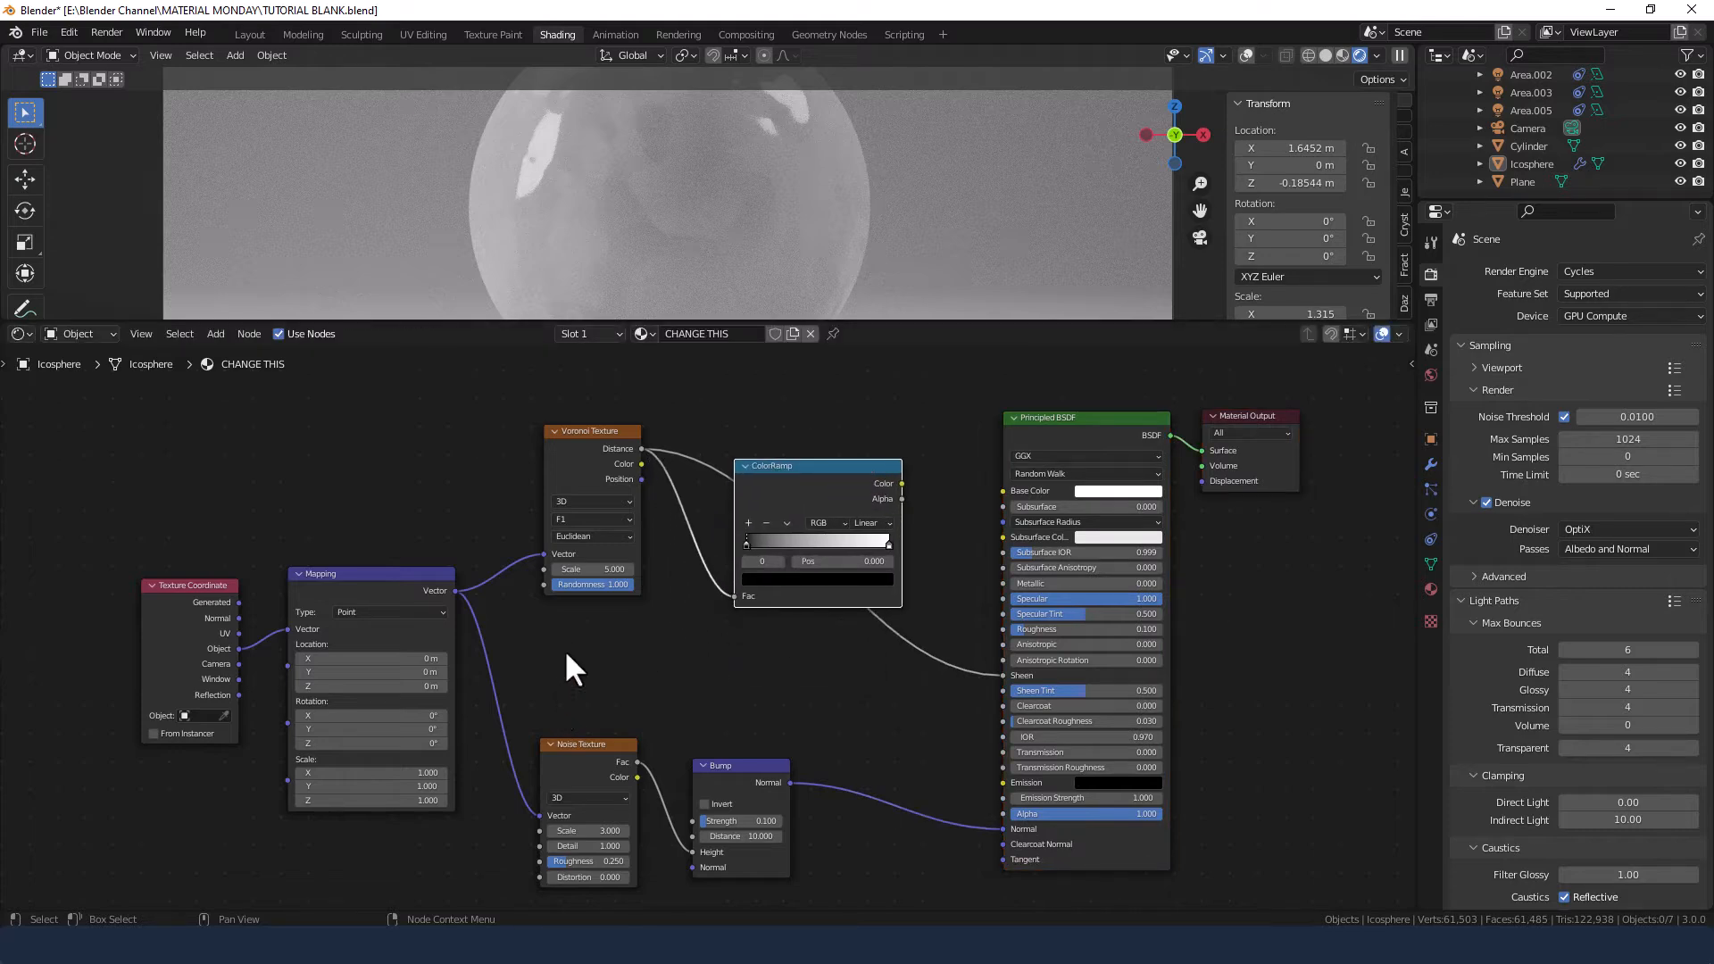
# Switch the Voronoi Texture to Smooth F1, preview it on the sphere, and set its Smoothness to 0.05.
pyautogui.scroll(1, 568, 643)
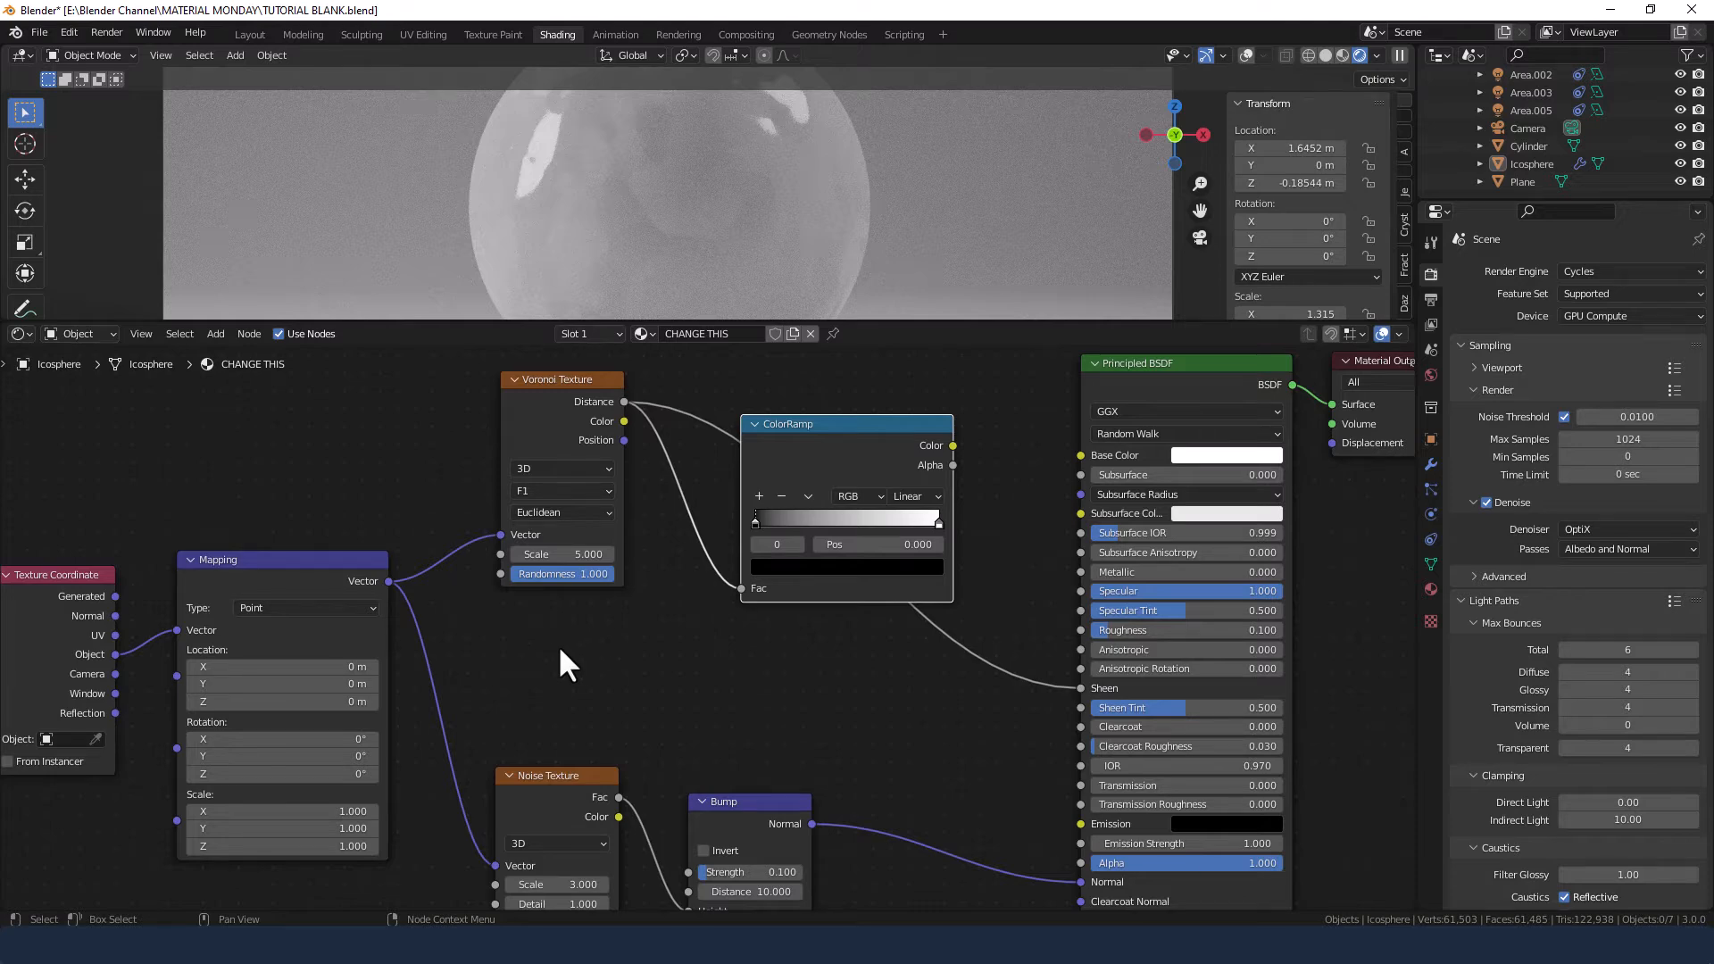
pyautogui.click(589, 490)
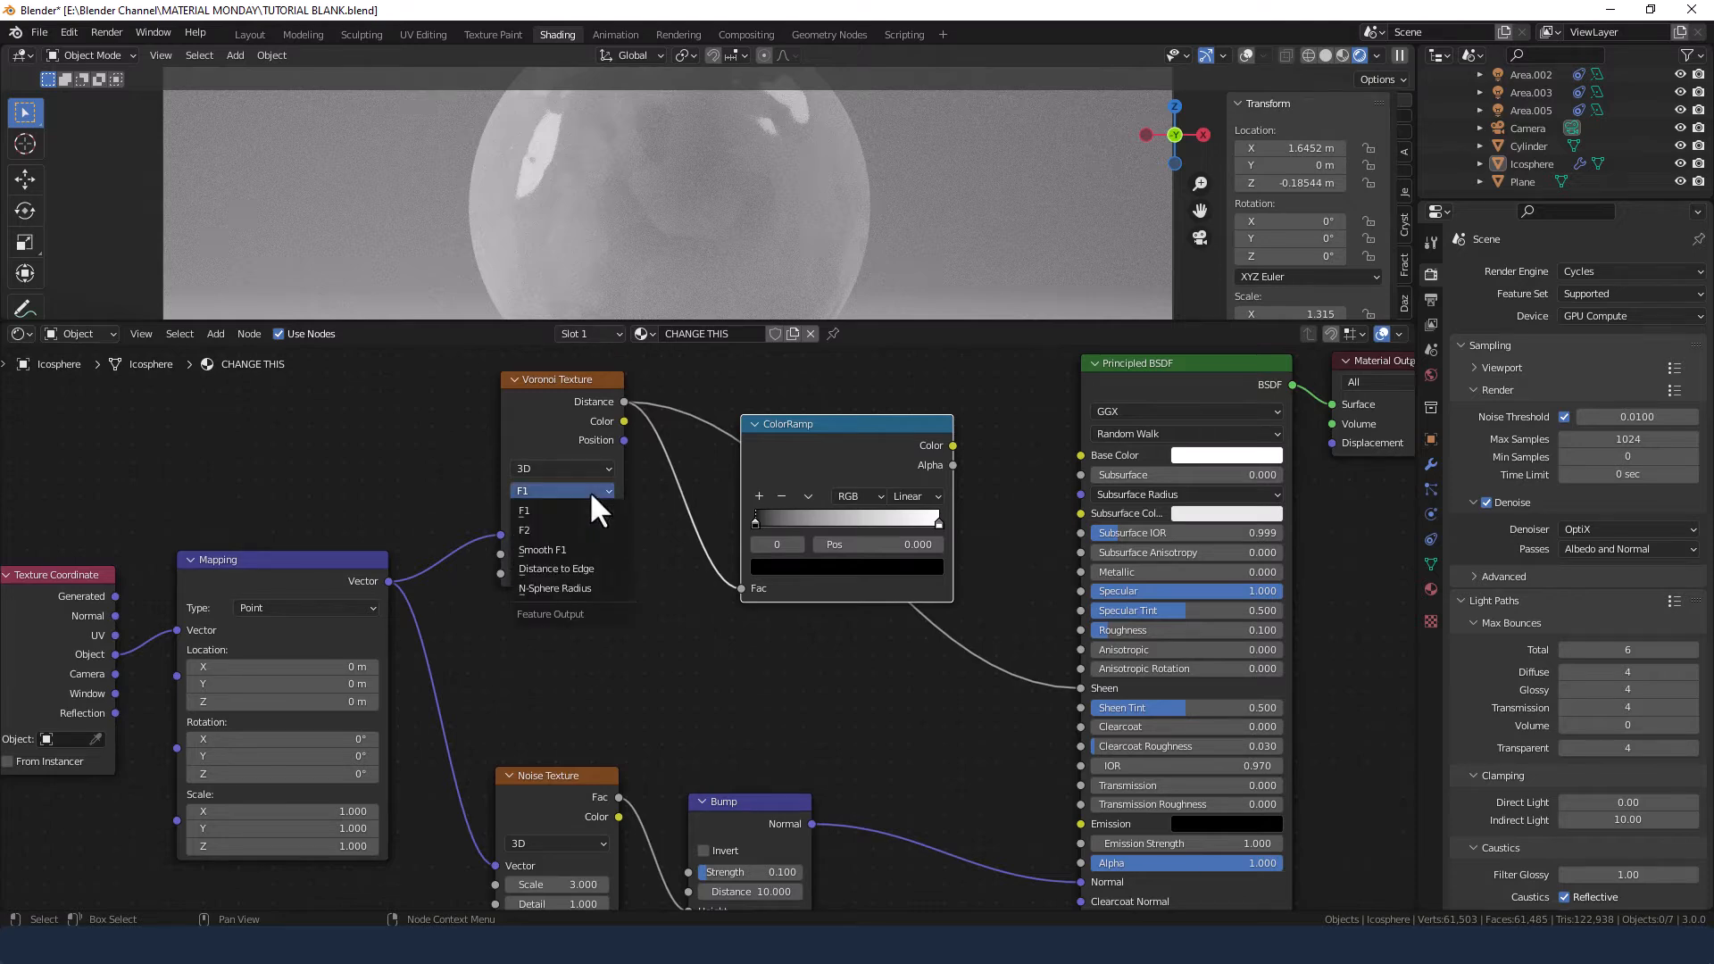
pyautogui.click(587, 547)
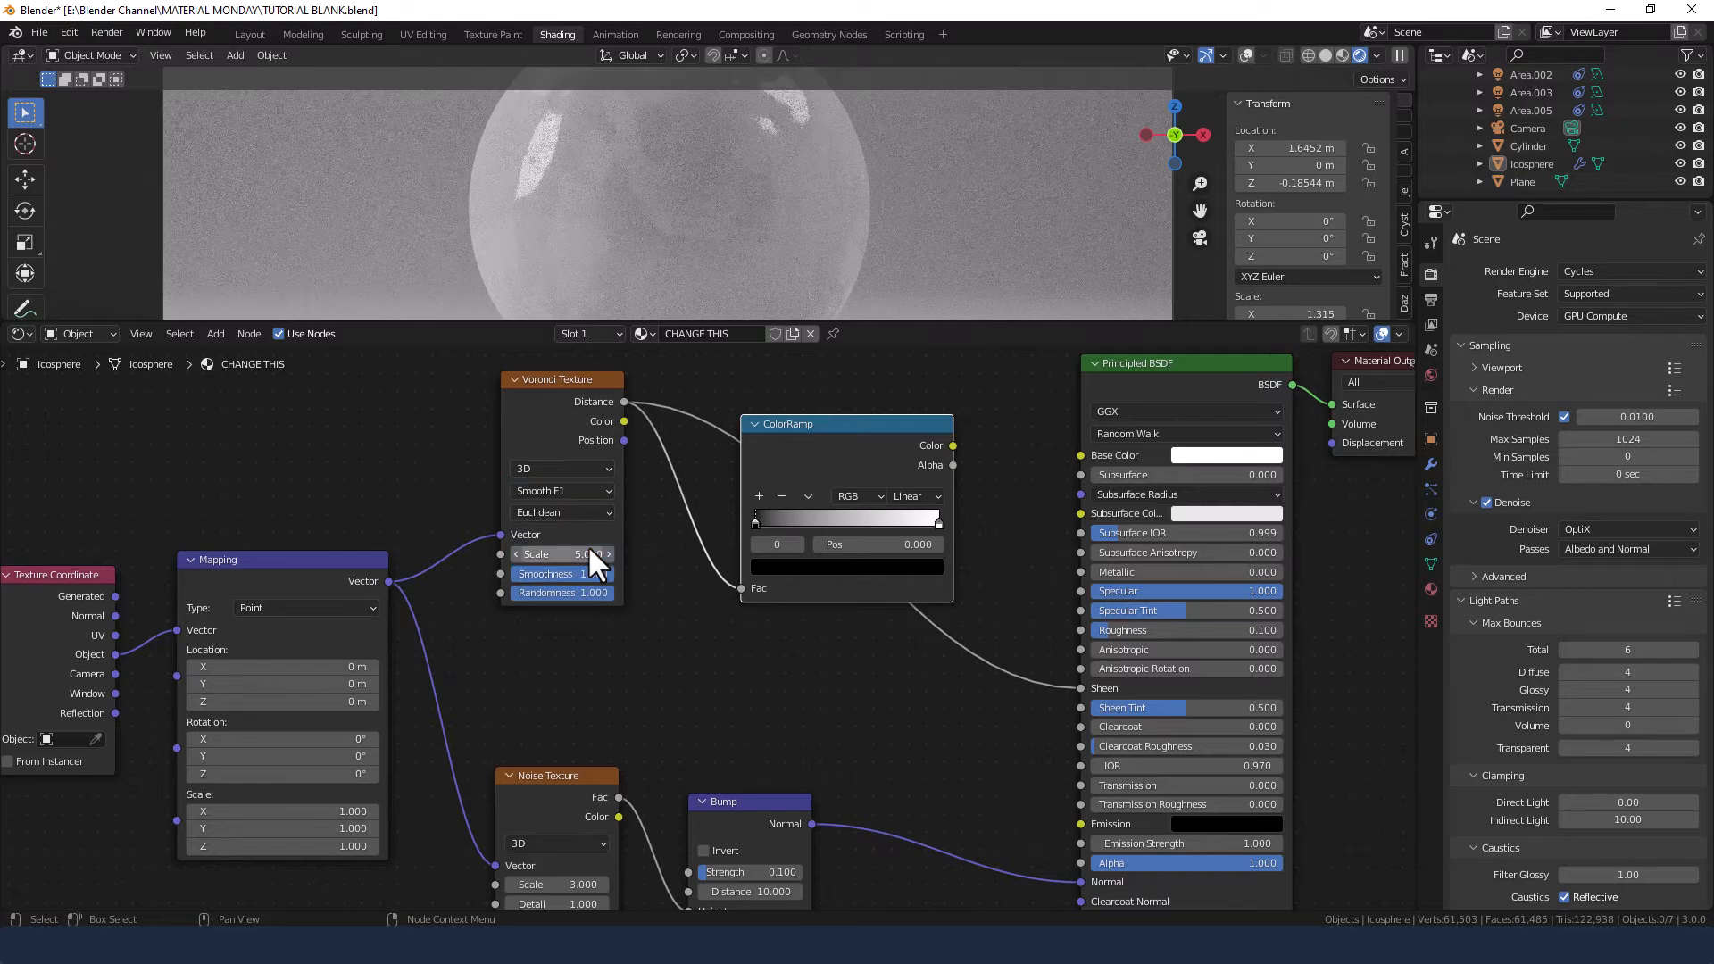
pyautogui.keyDown('ctrl'); pyautogui.keyDown('shift'); pyautogui.click(575, 419); pyautogui.keyUp('shift'); pyautogui.keyUp('ctrl')
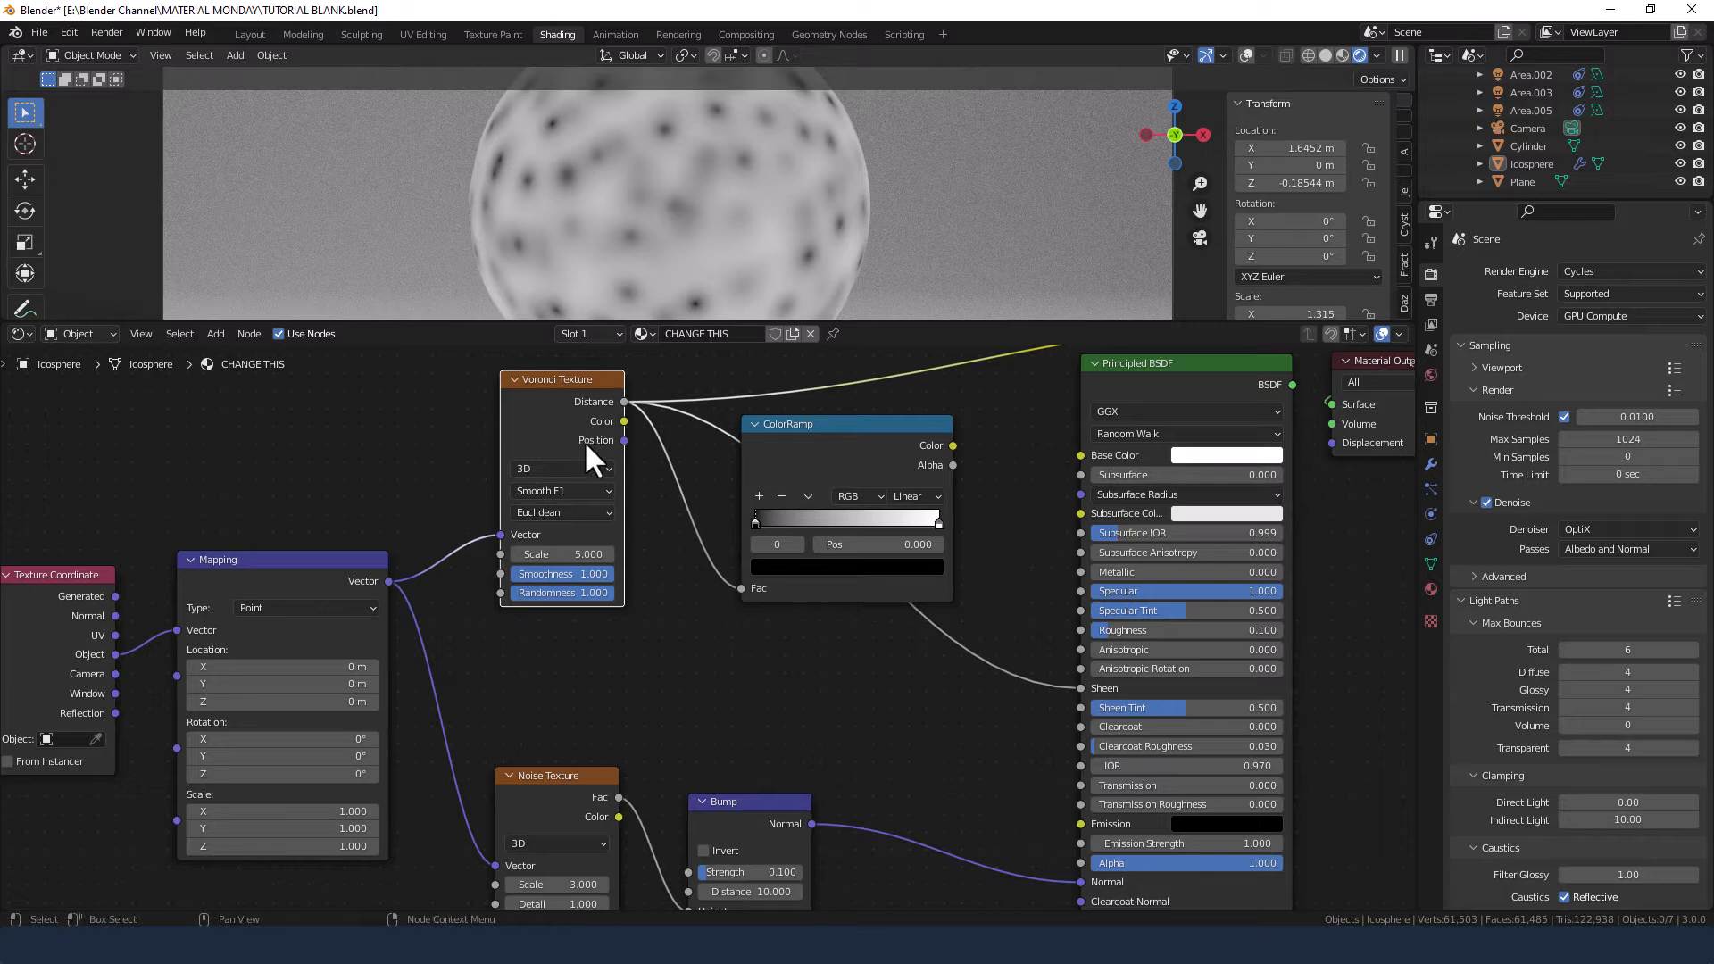
pyautogui.doubleClick(583, 575)
pyautogui.write('.05')
pyautogui.press('Return')
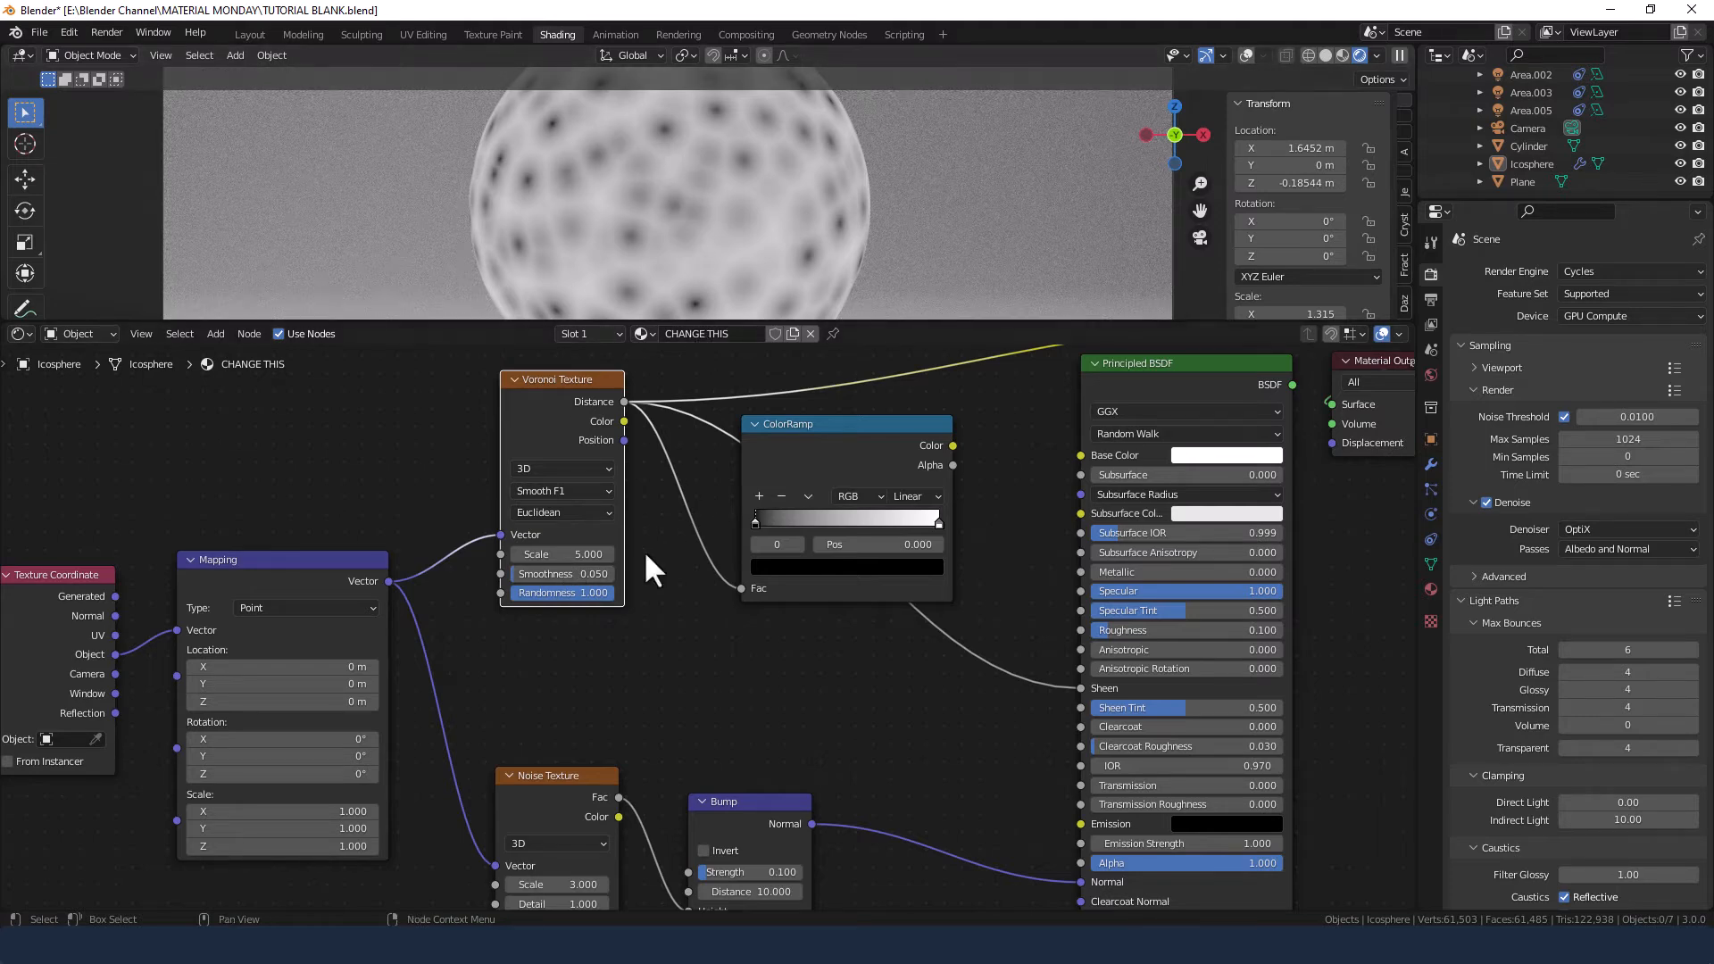
# Preview the ColorRamp on the sphere and set its color mode to HSL with Near hue interpolation.
pyautogui.moveTo(670, 571); pyautogui.dragTo(555, 601, button='middle')
pyautogui.keyDown('ctrl'); pyautogui.keyDown('shift'); pyautogui.click(748, 455); pyautogui.keyUp('shift'); pyautogui.keyUp('ctrl')
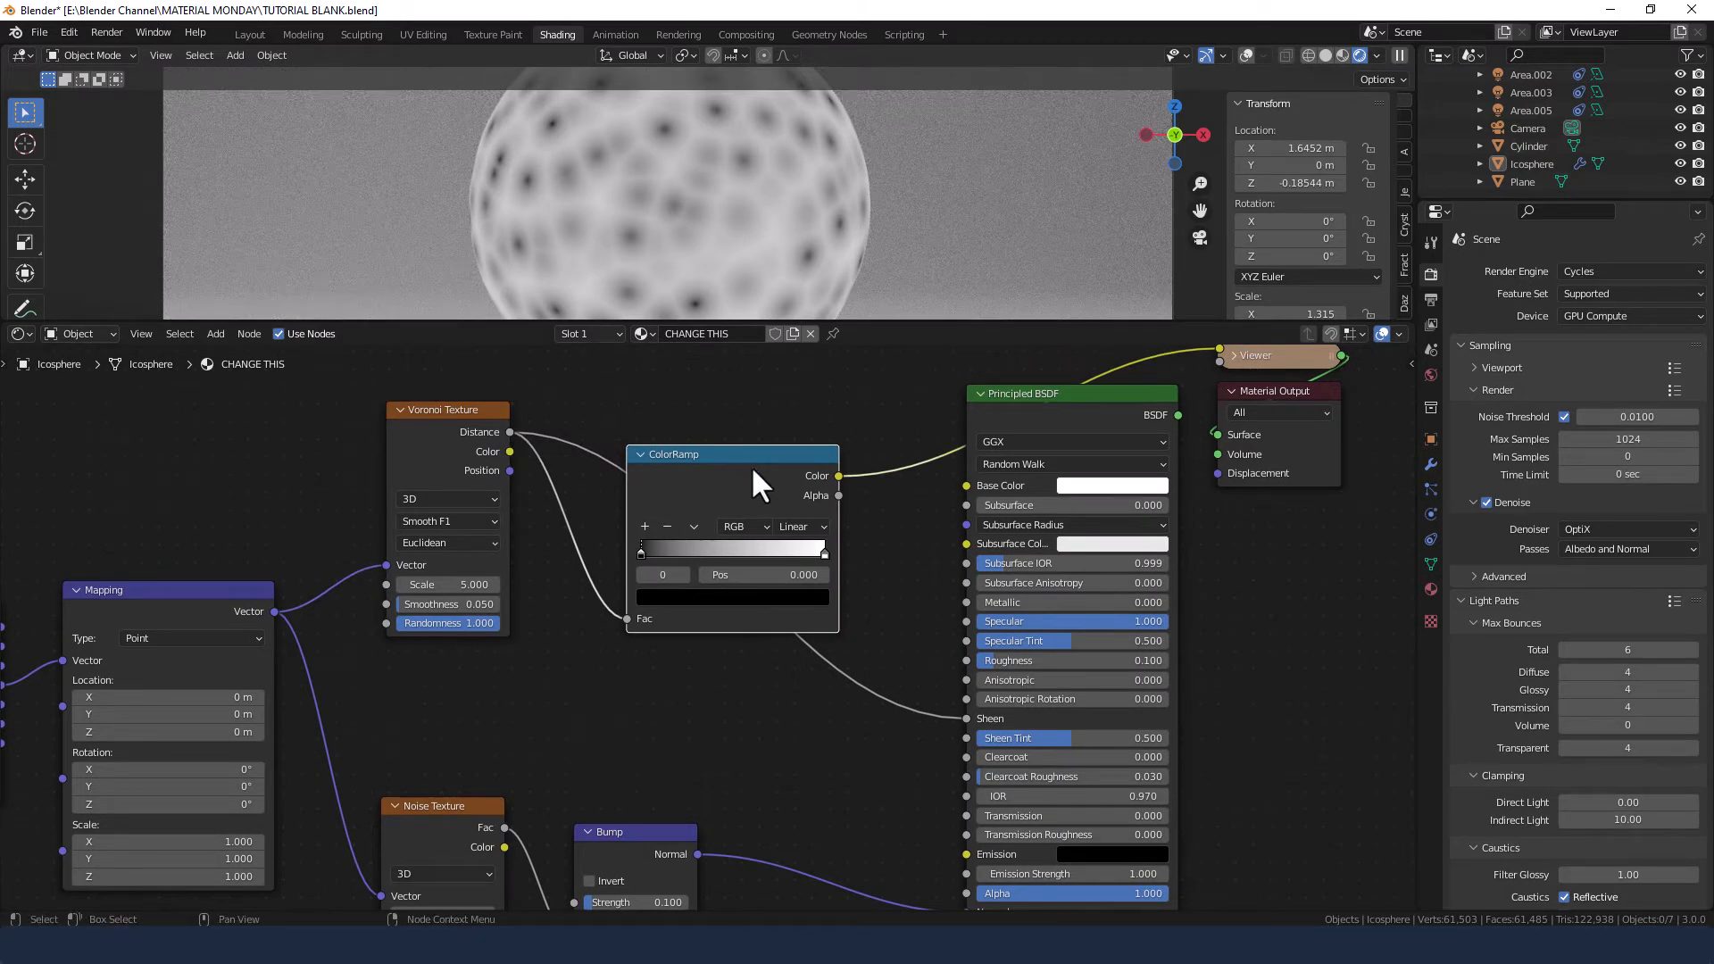
pyautogui.click(764, 526)
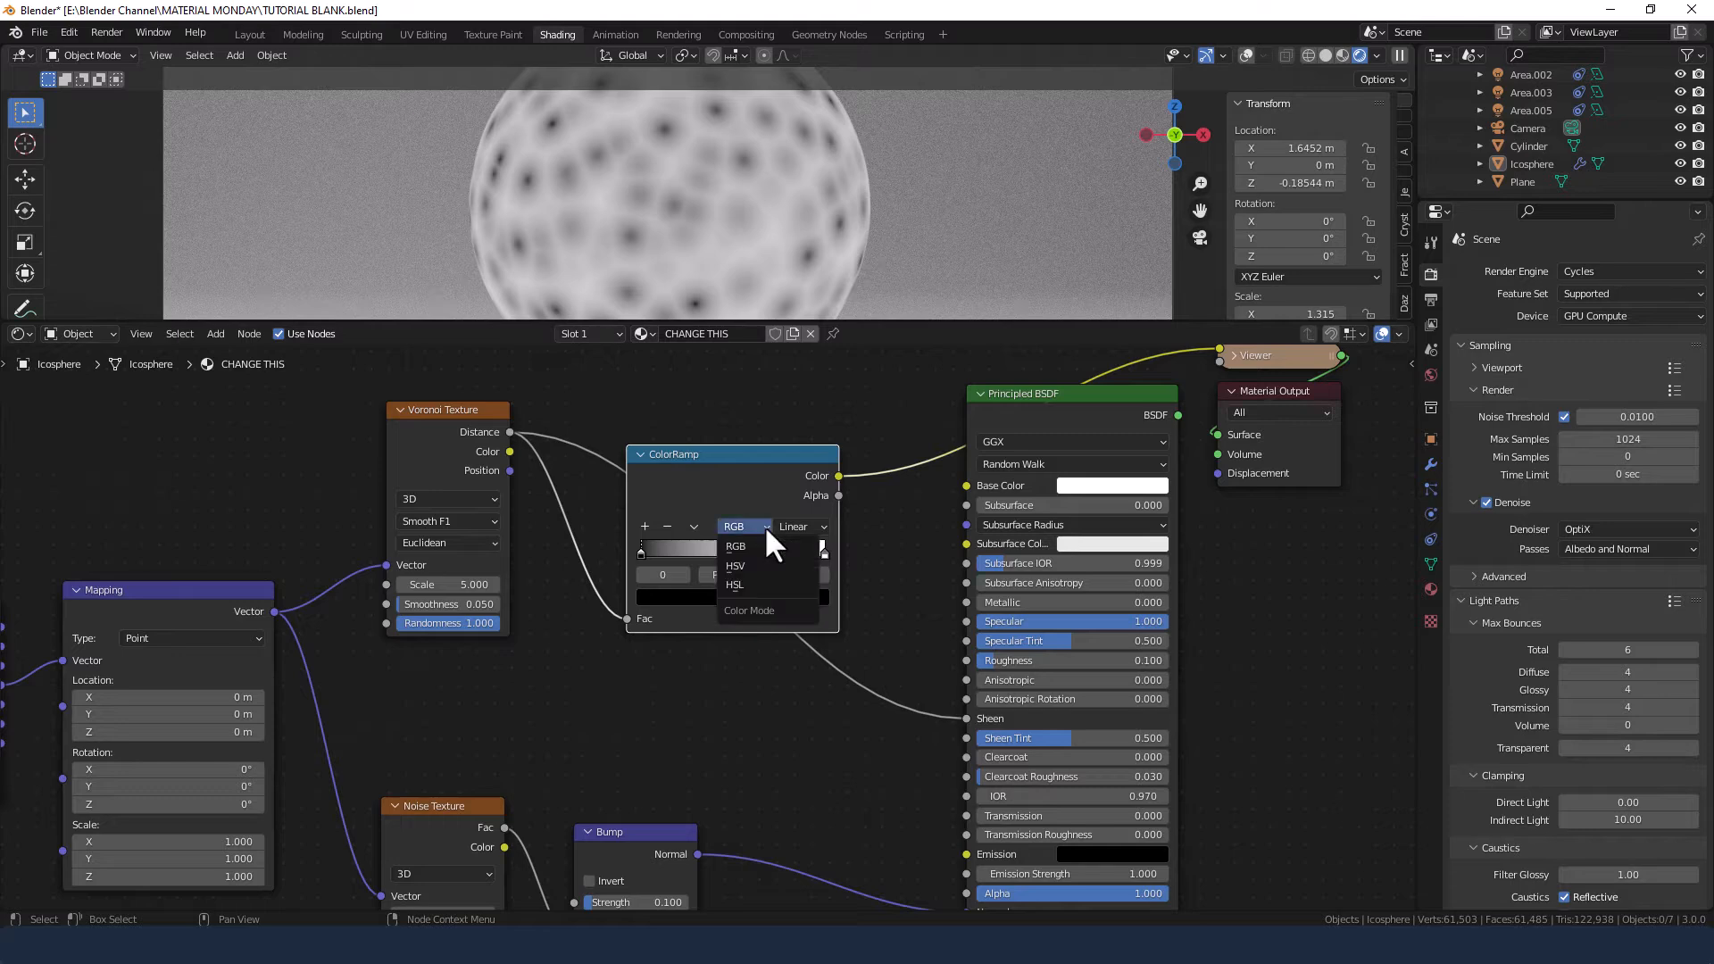
pyautogui.click(757, 582)
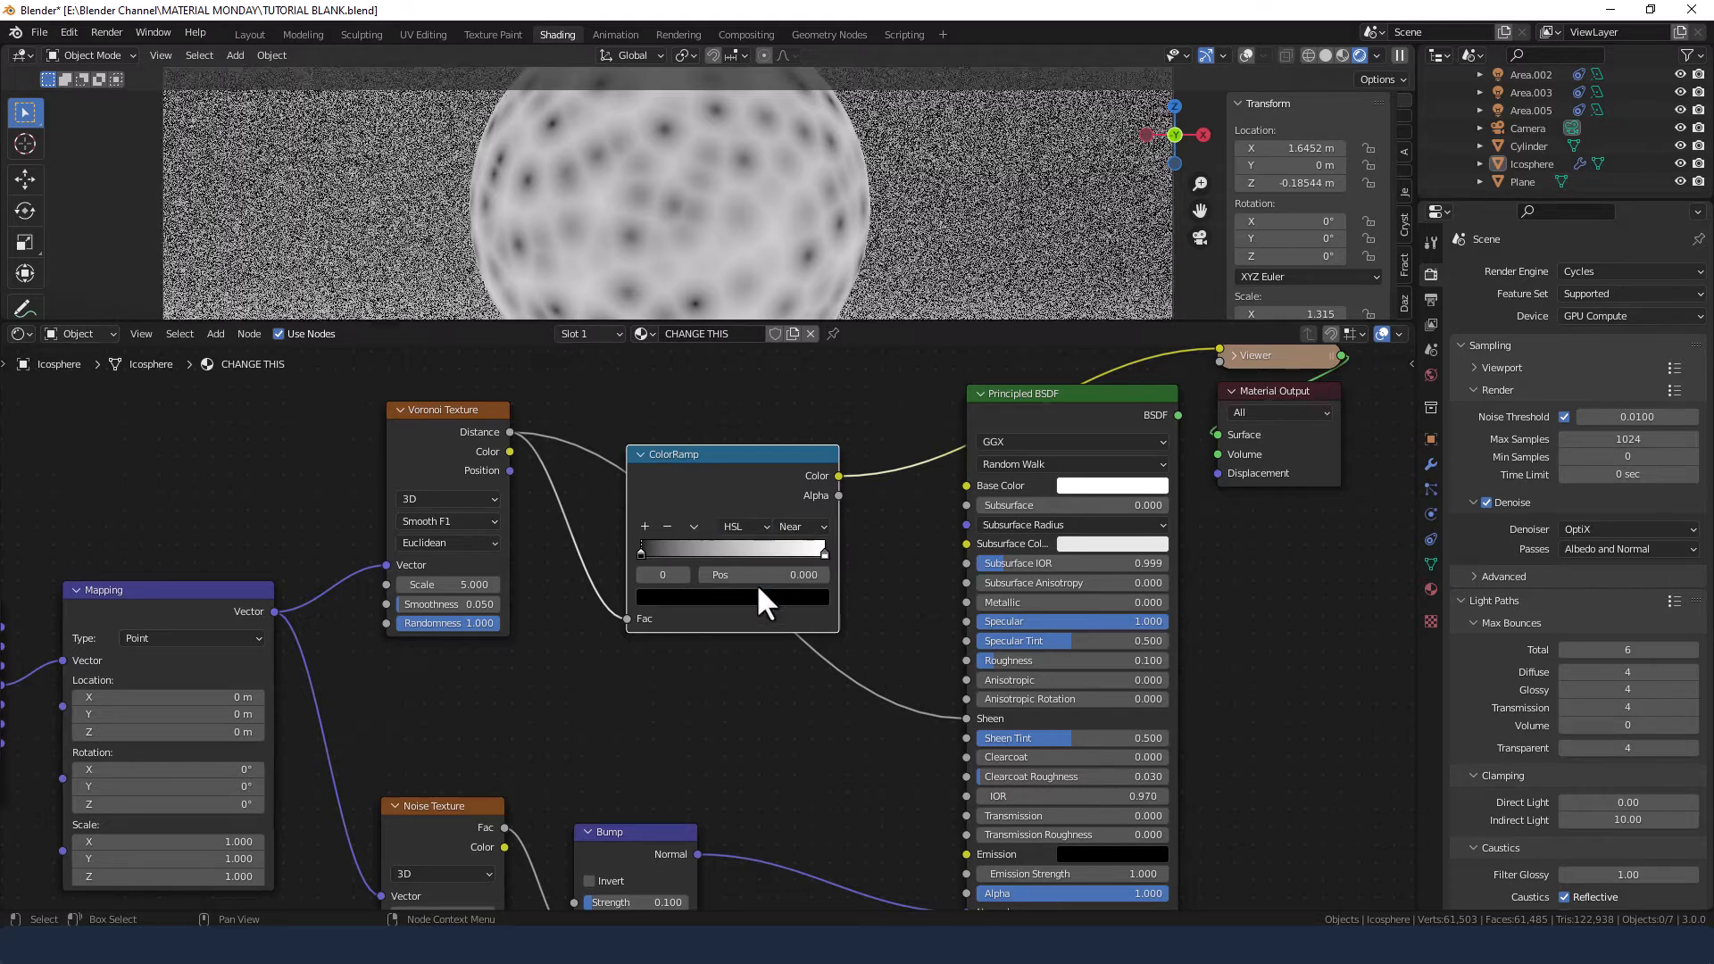
pyautogui.click(807, 523)
pyautogui.click(807, 524)
# Add two stops to the ColorRamp and position them at about 0.336 and 0.664.
pyautogui.scroll(3, 761, 517)
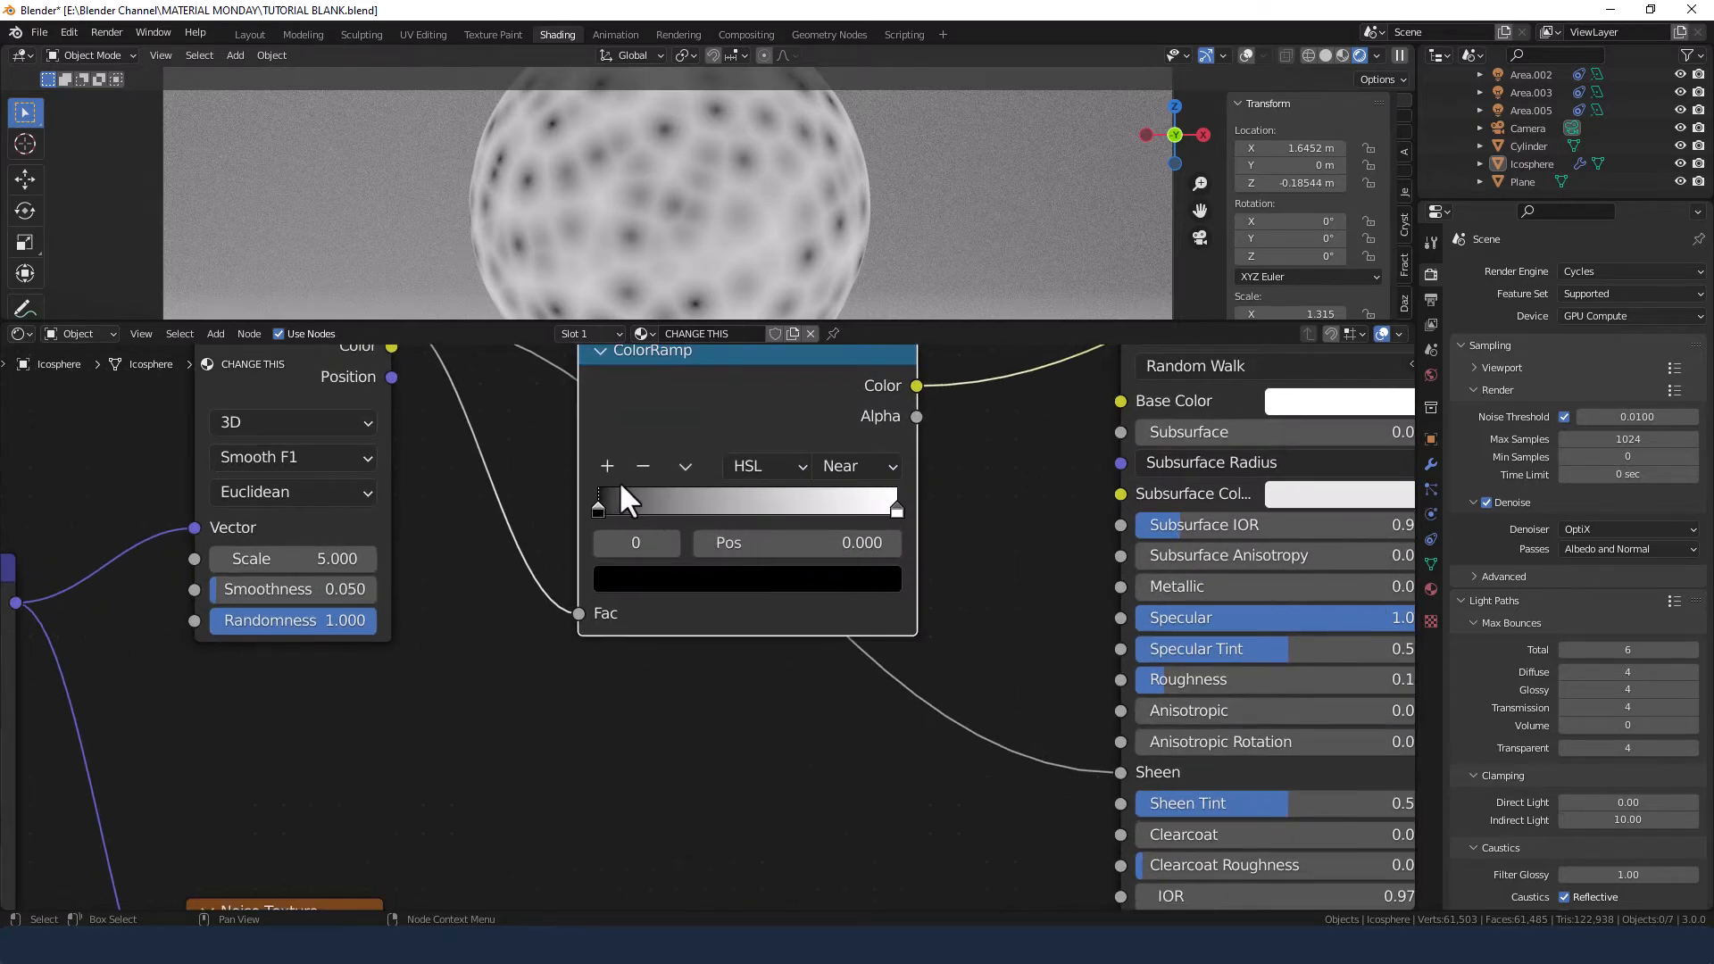
pyautogui.click(608, 466)
pyautogui.click(608, 465)
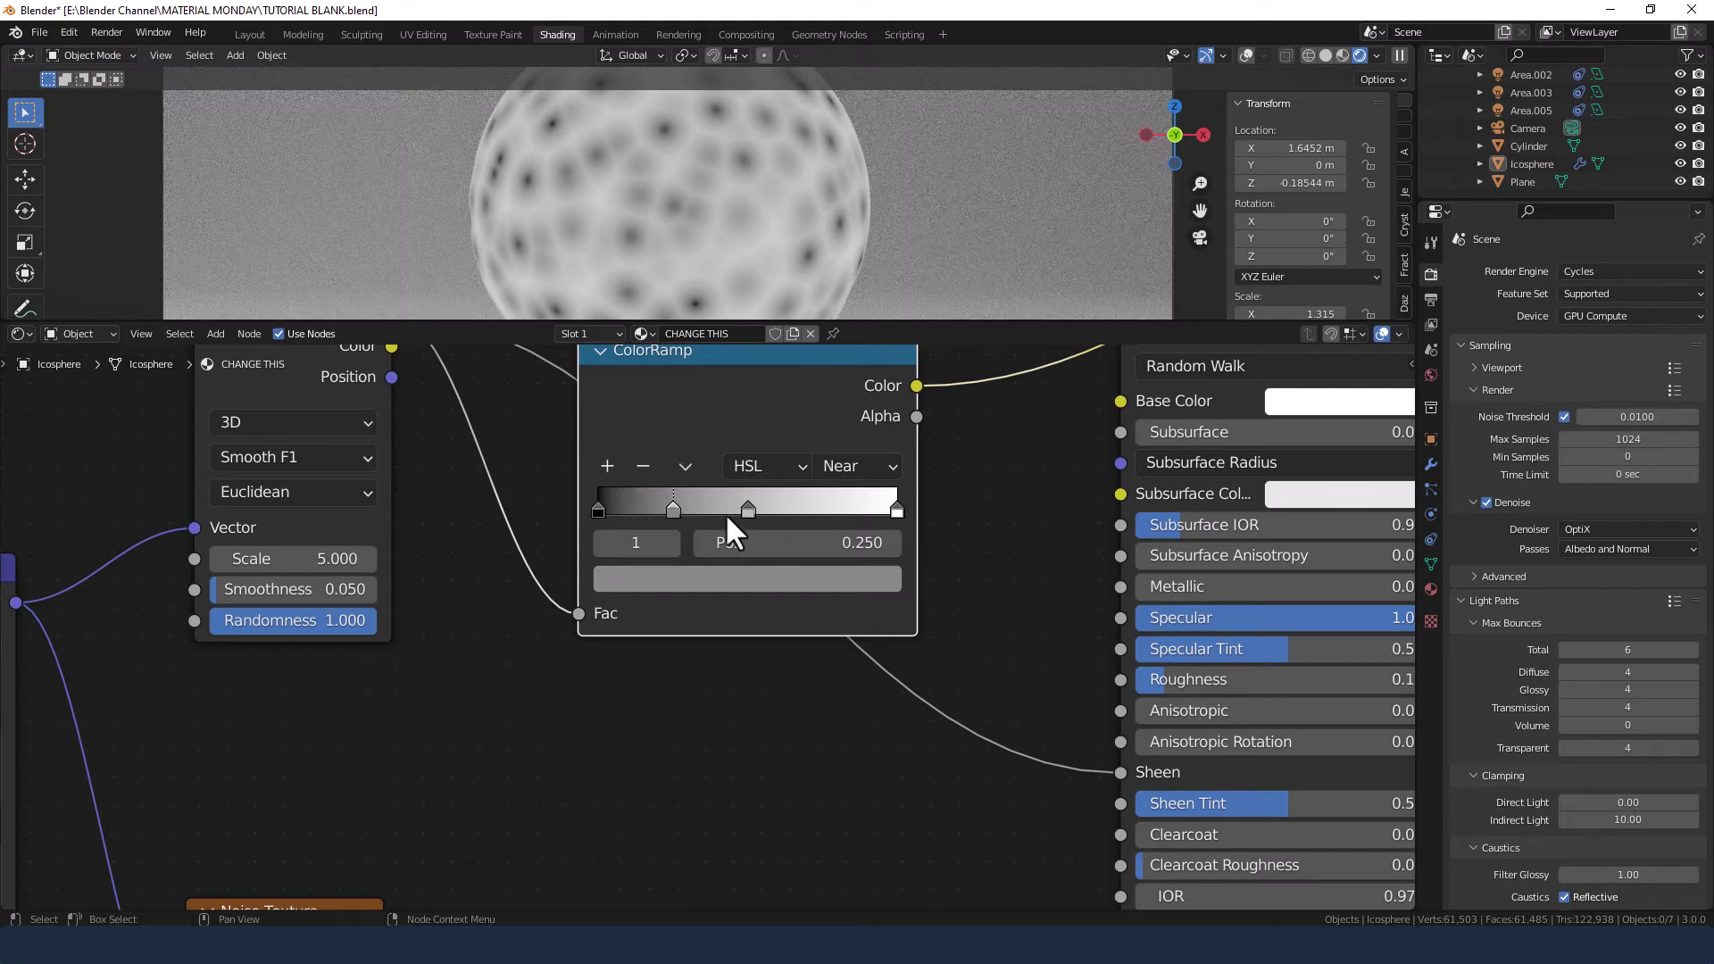
pyautogui.moveTo(747, 513); pyautogui.dragTo(799, 506)
pyautogui.moveTo(674, 511); pyautogui.dragTo(695, 510)
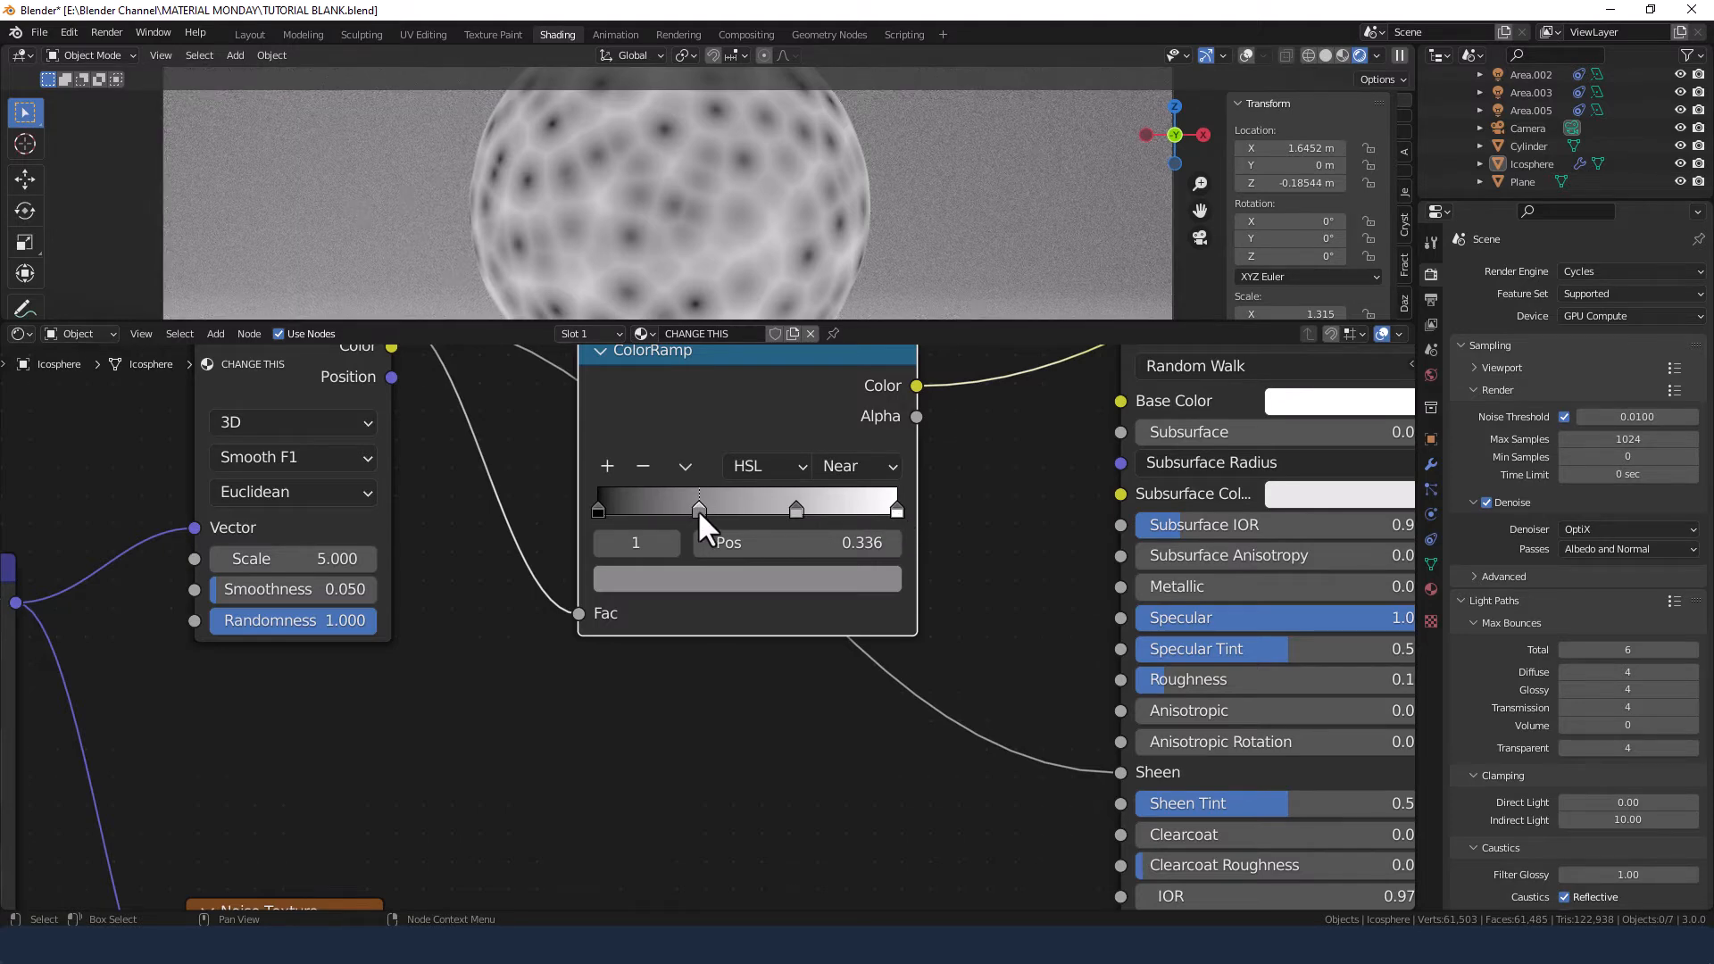
# Make the ColorRamp's first stop white with a Value of 1 and an Alpha of 0.8.
pyautogui.click(598, 510)
pyautogui.click(641, 579)
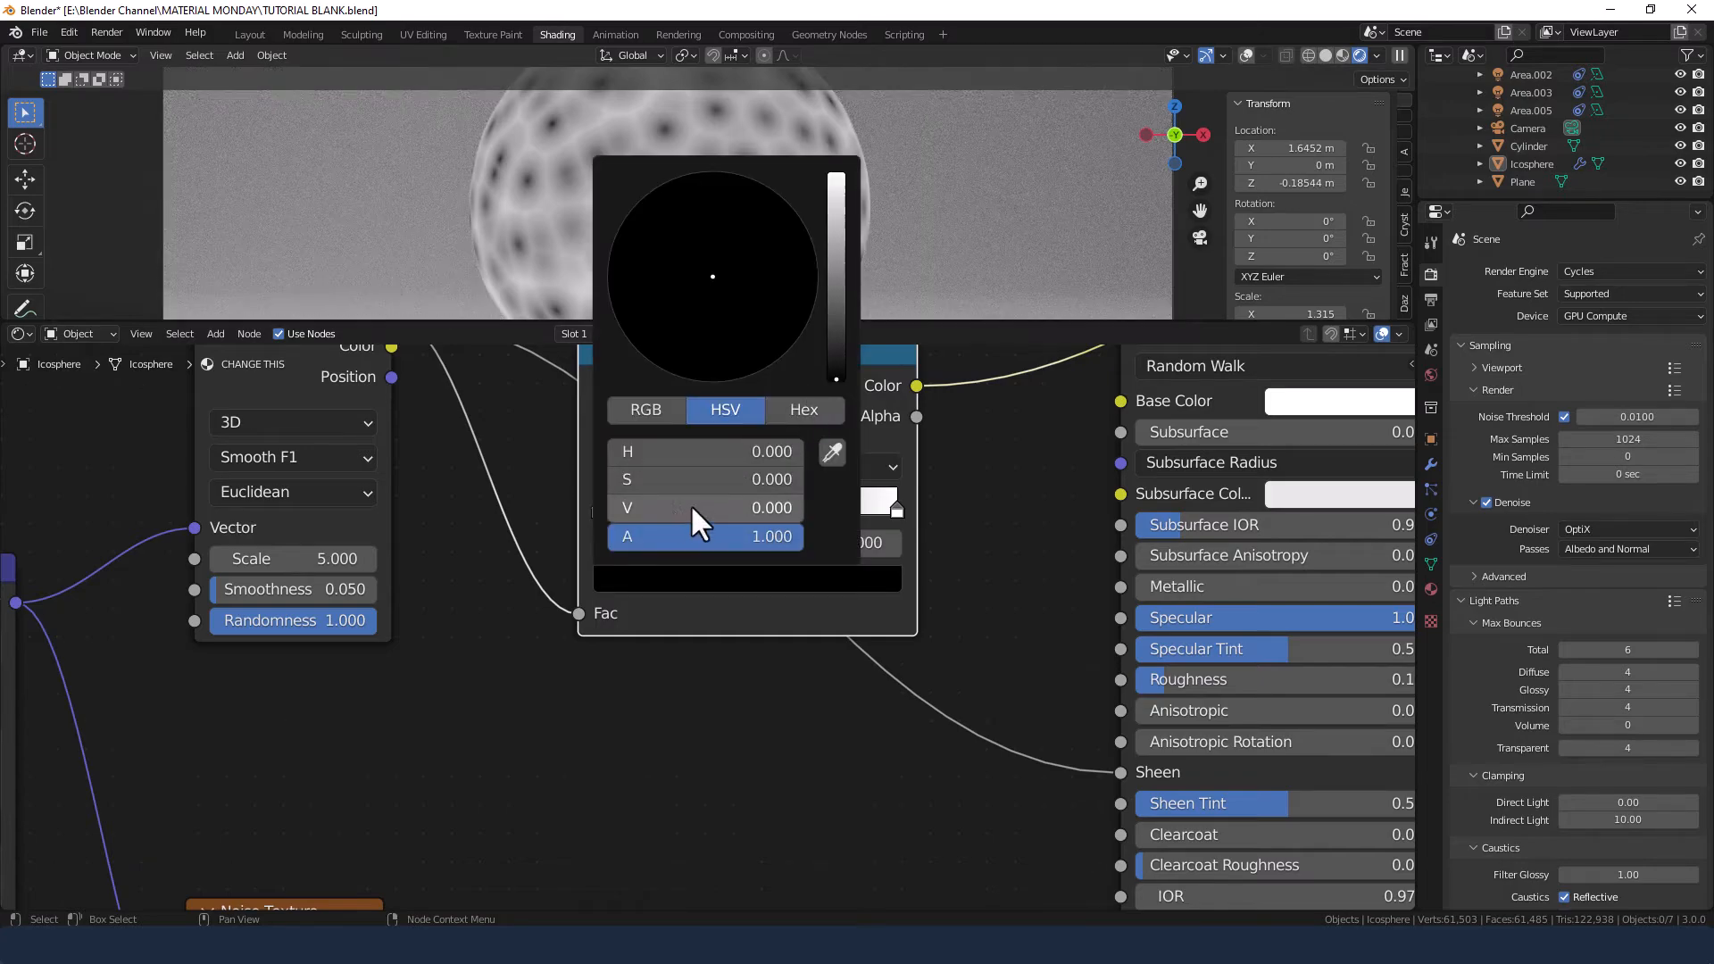
pyautogui.moveTo(673, 507); pyautogui.dragTo(804, 507)
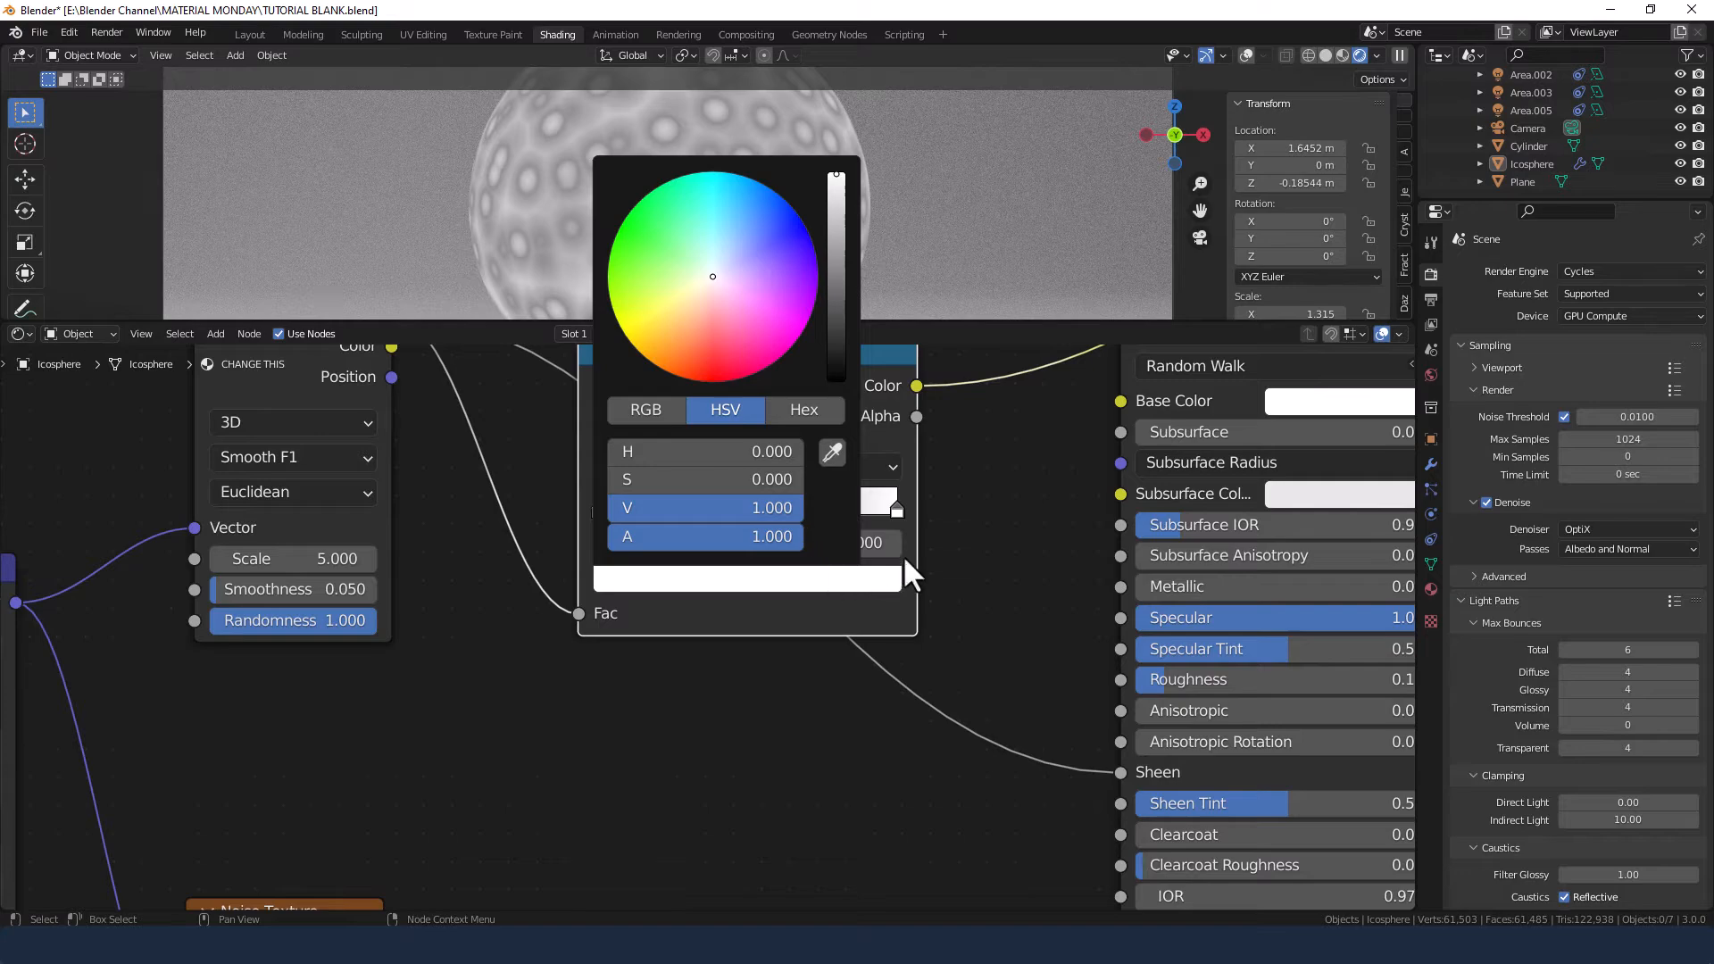
pyautogui.click(726, 582)
pyautogui.moveTo(753, 536); pyautogui.dragTo(721, 536)
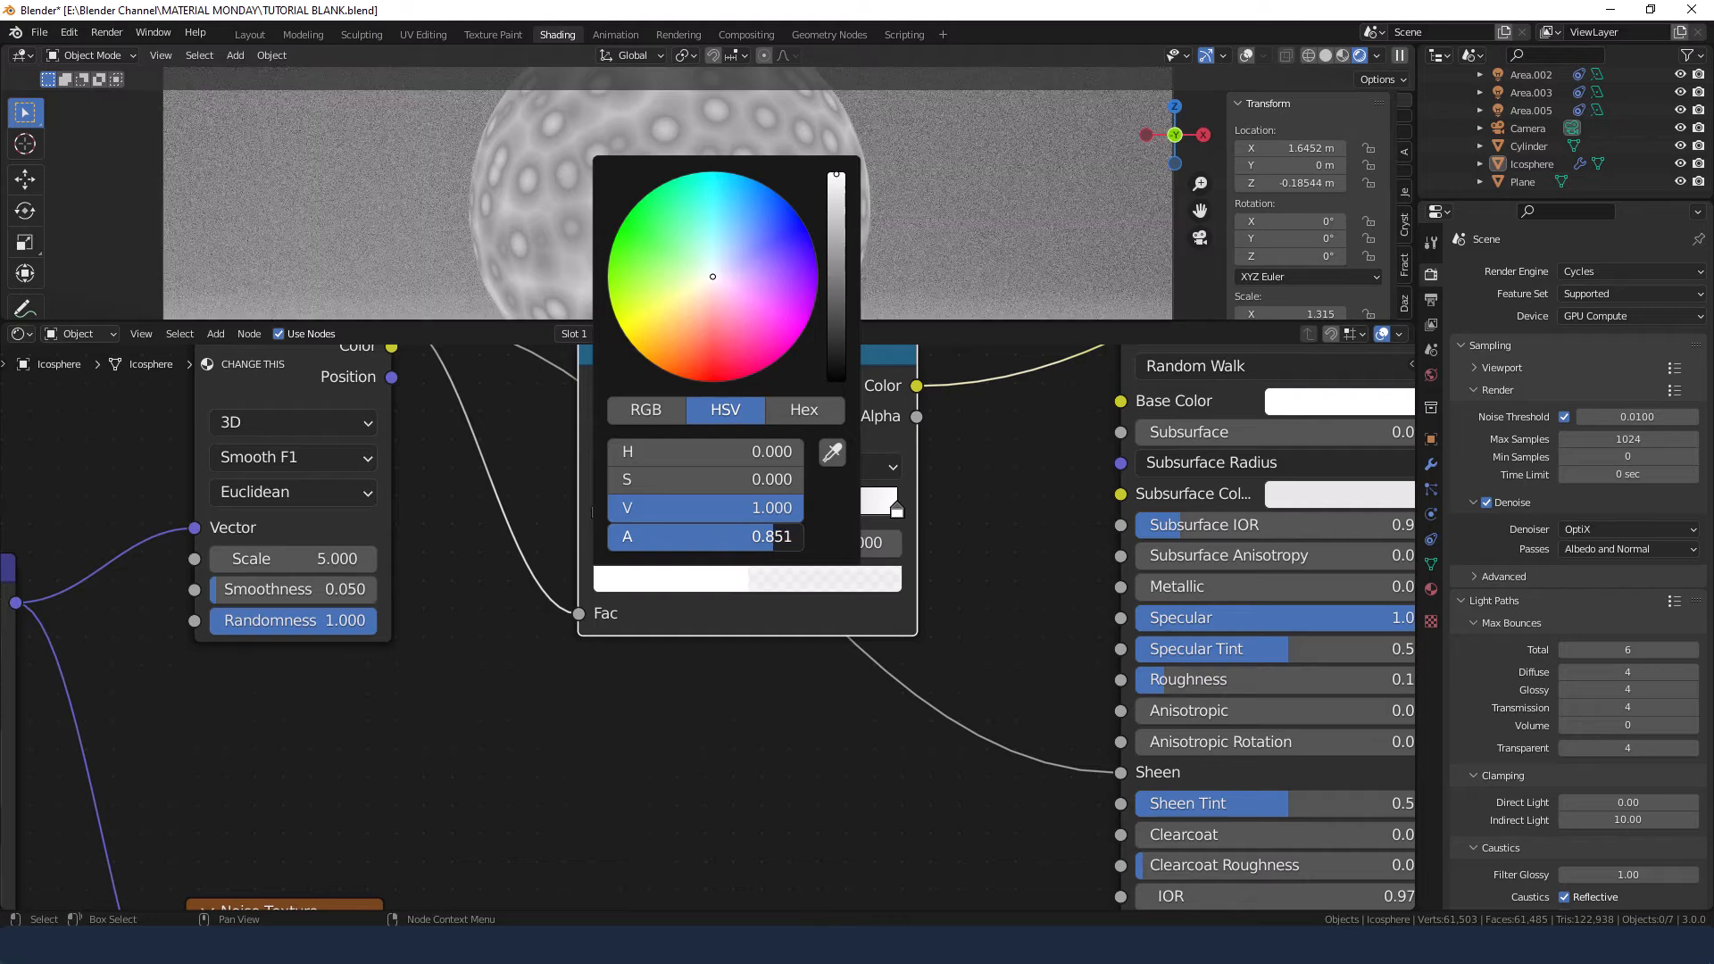
pyautogui.click(785, 536)
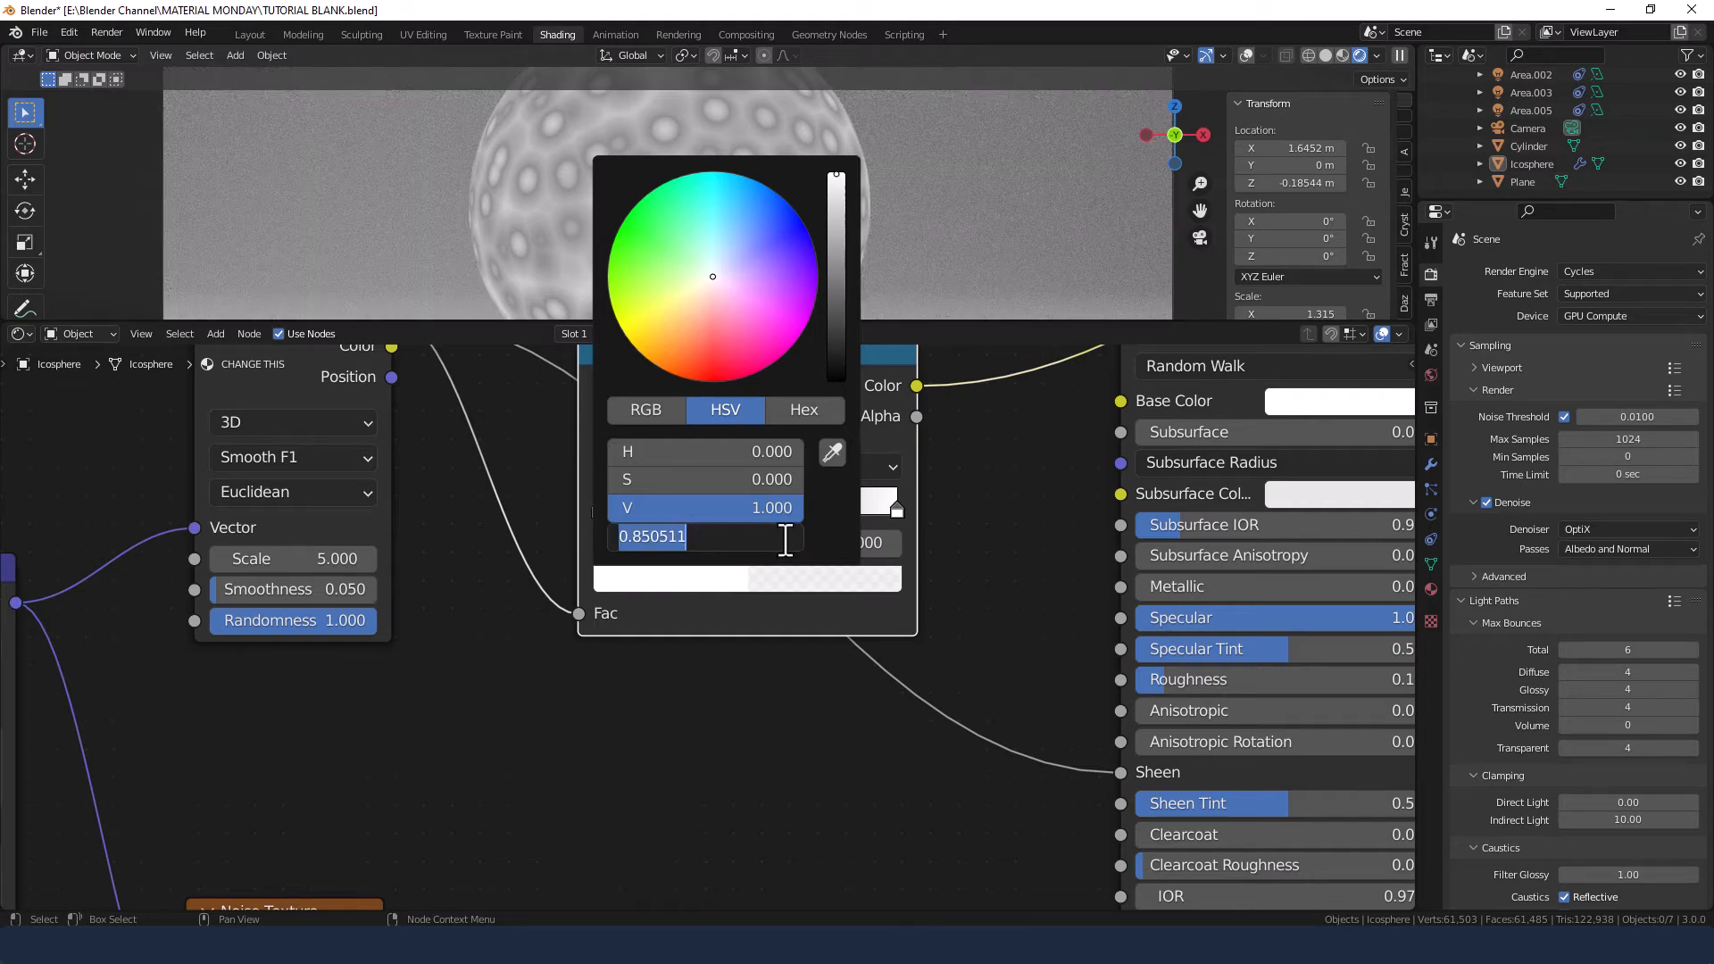
pyautogui.write('0.8')
pyautogui.press('Return')
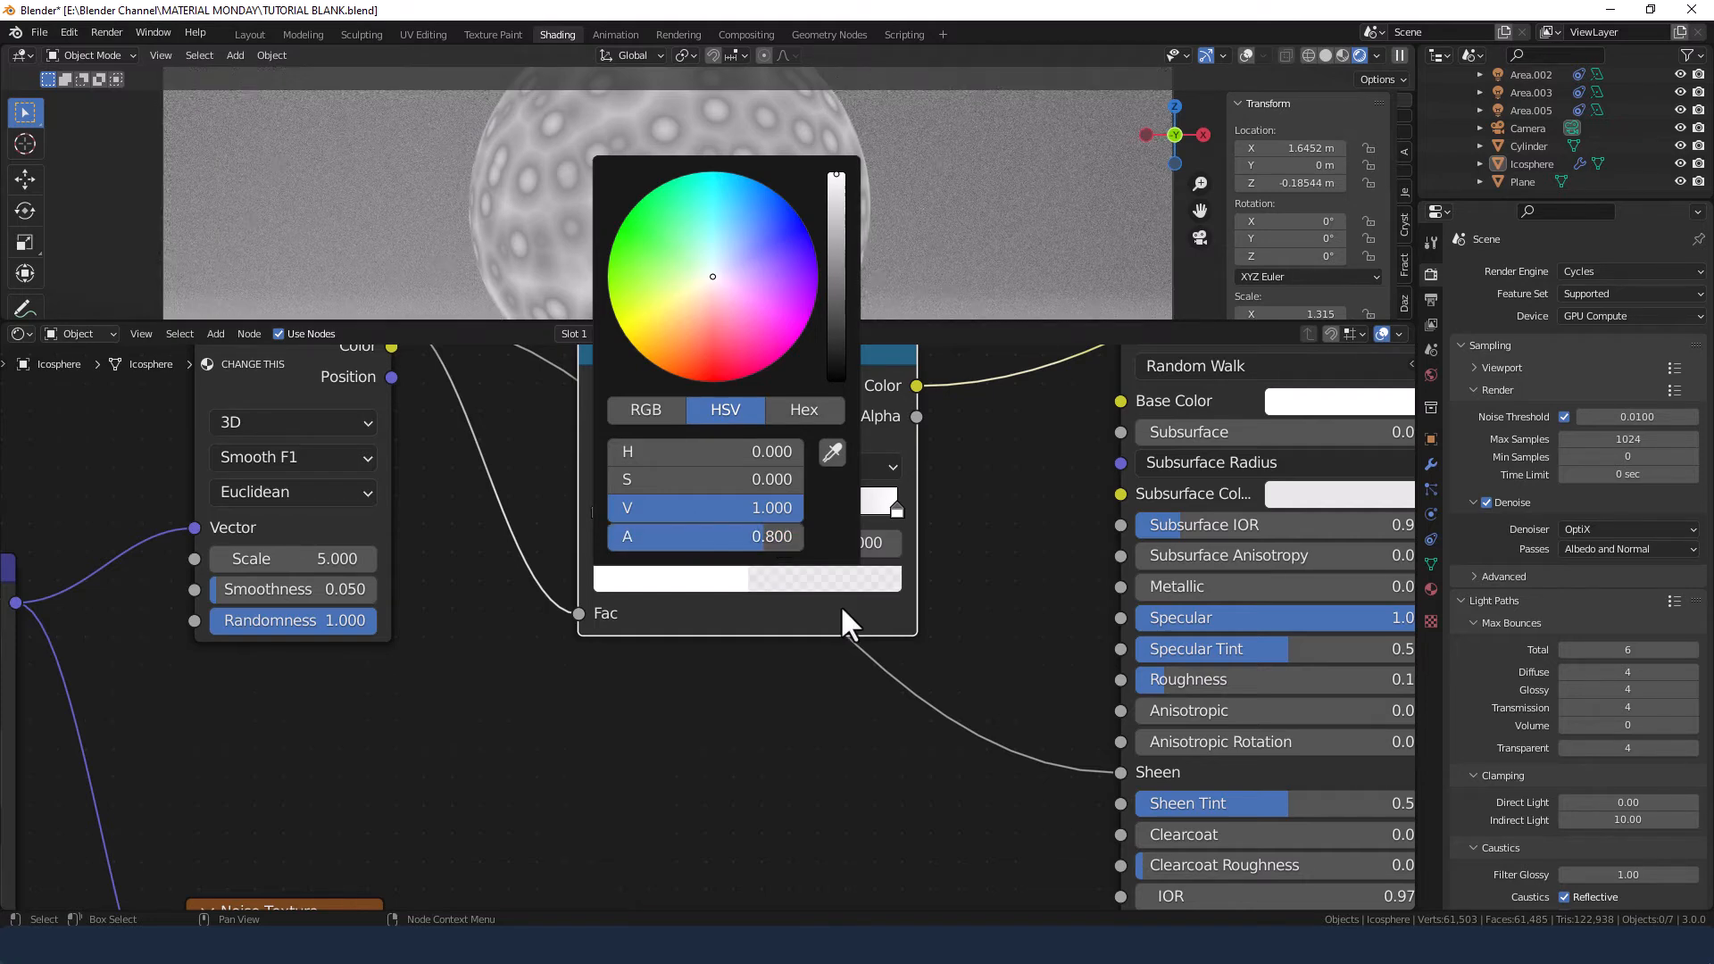
# Color the ColorRamp's second stop dark red by setting its Saturation to 0.9.
pyautogui.click(698, 512)
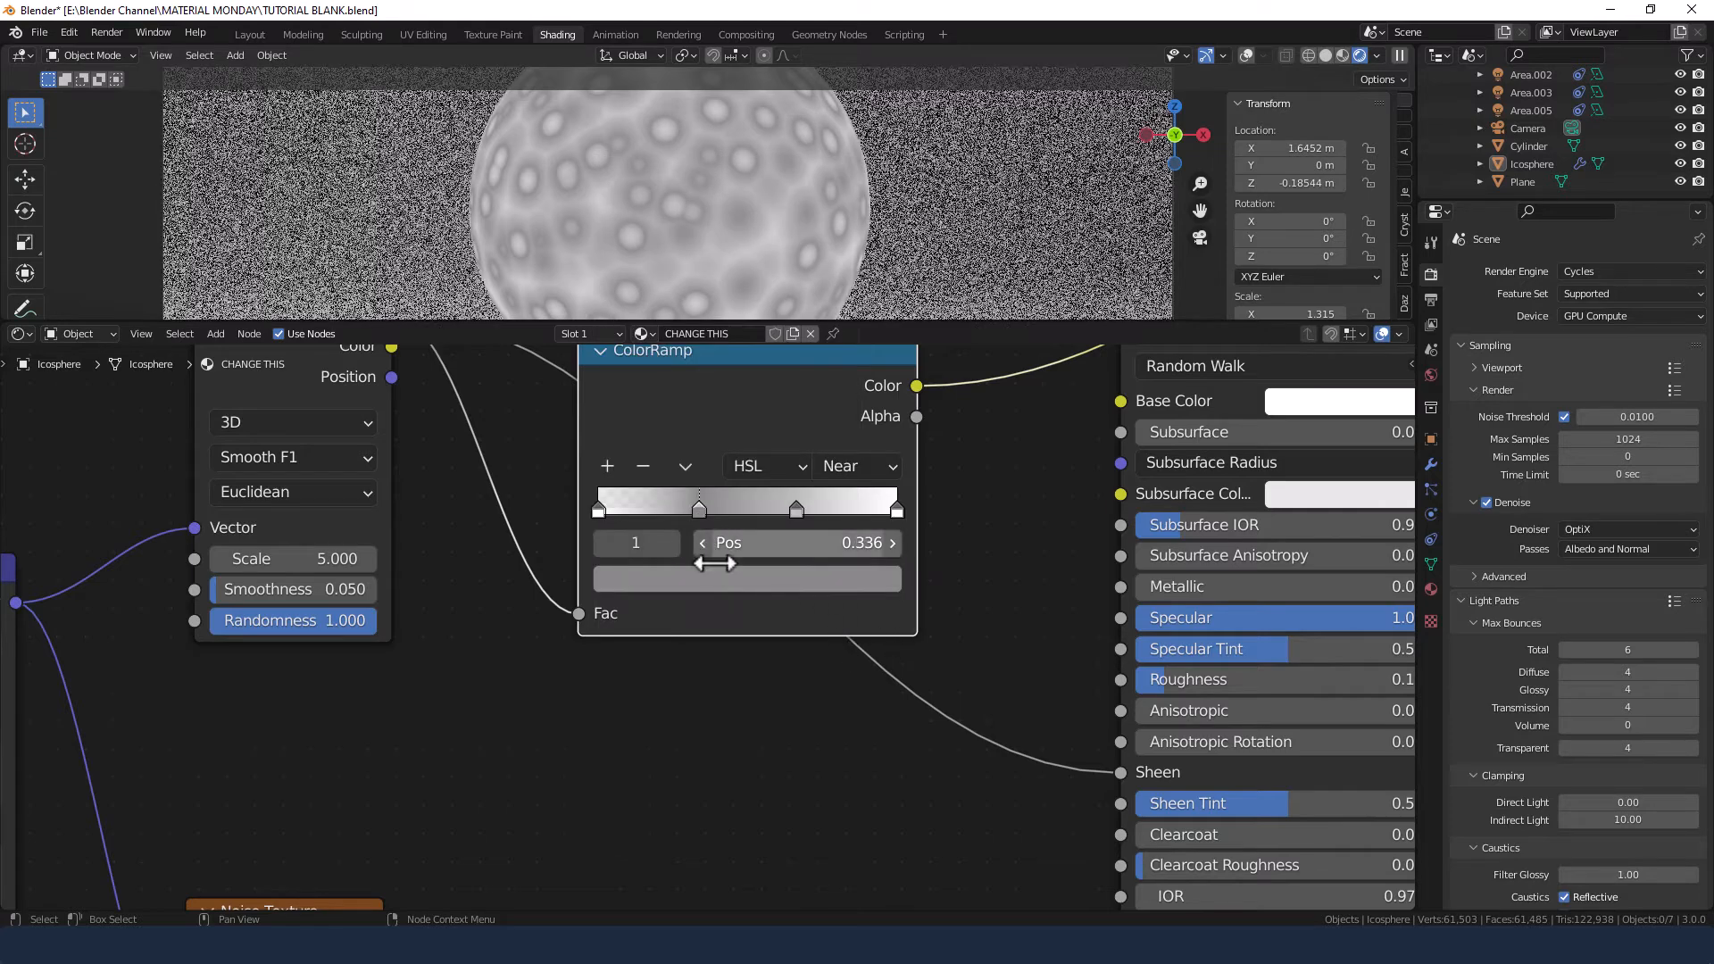
pyautogui.click(714, 579)
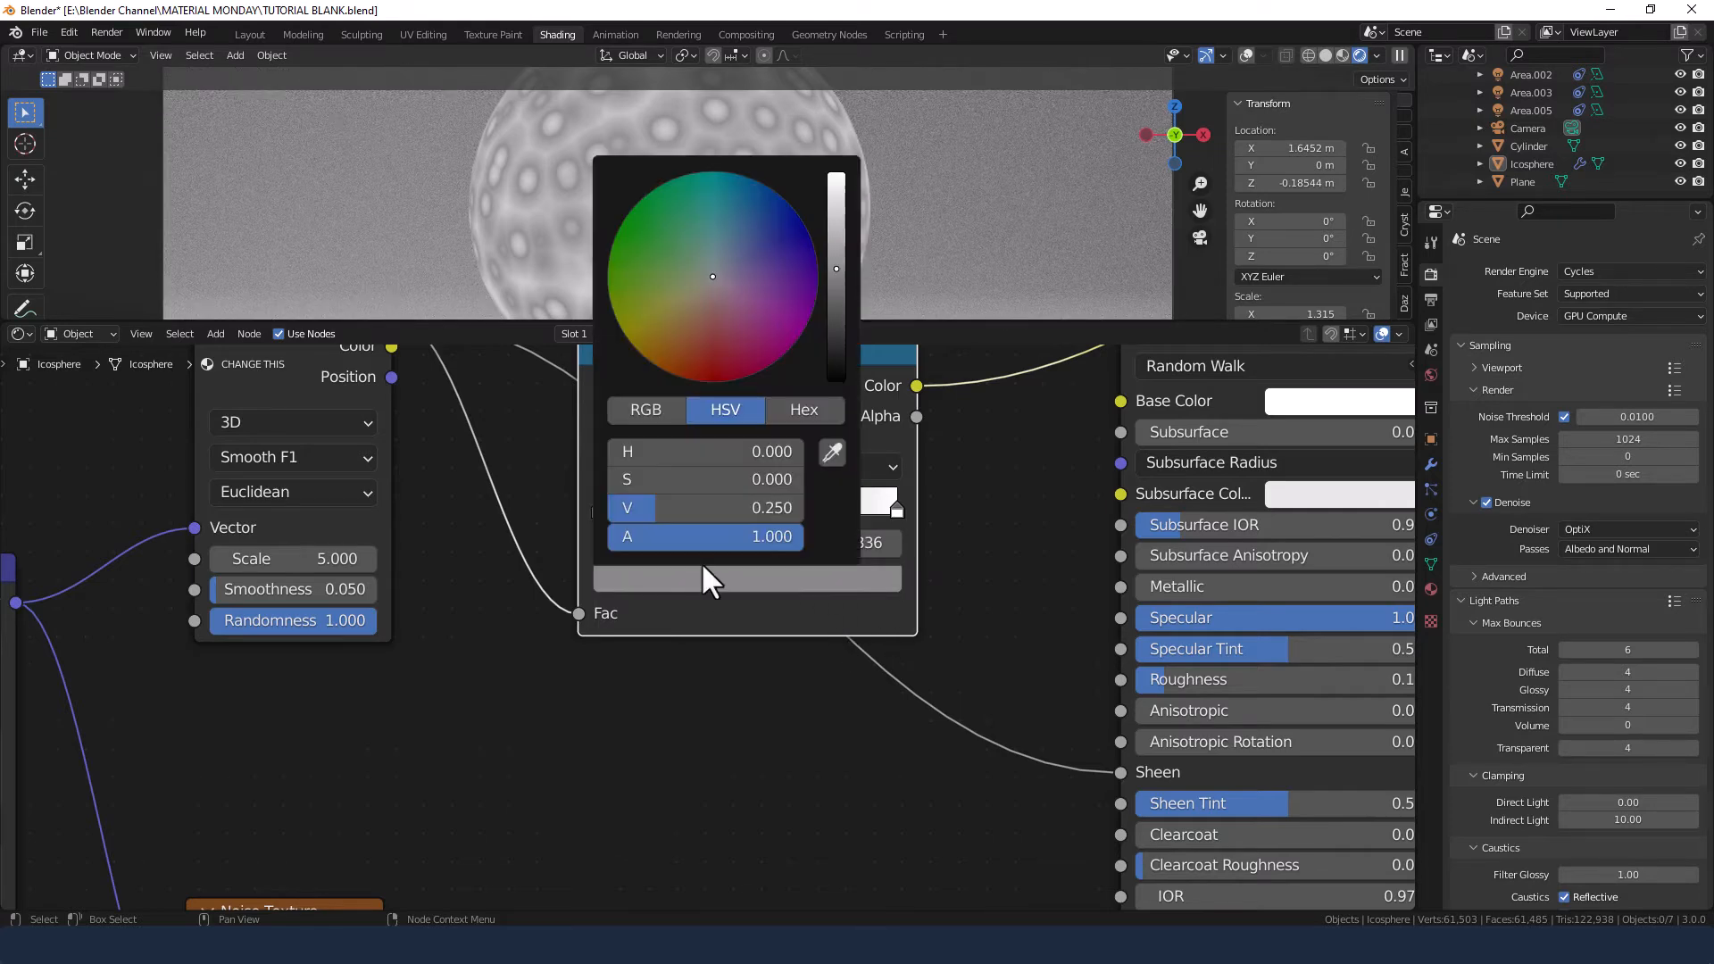
pyautogui.click(684, 478)
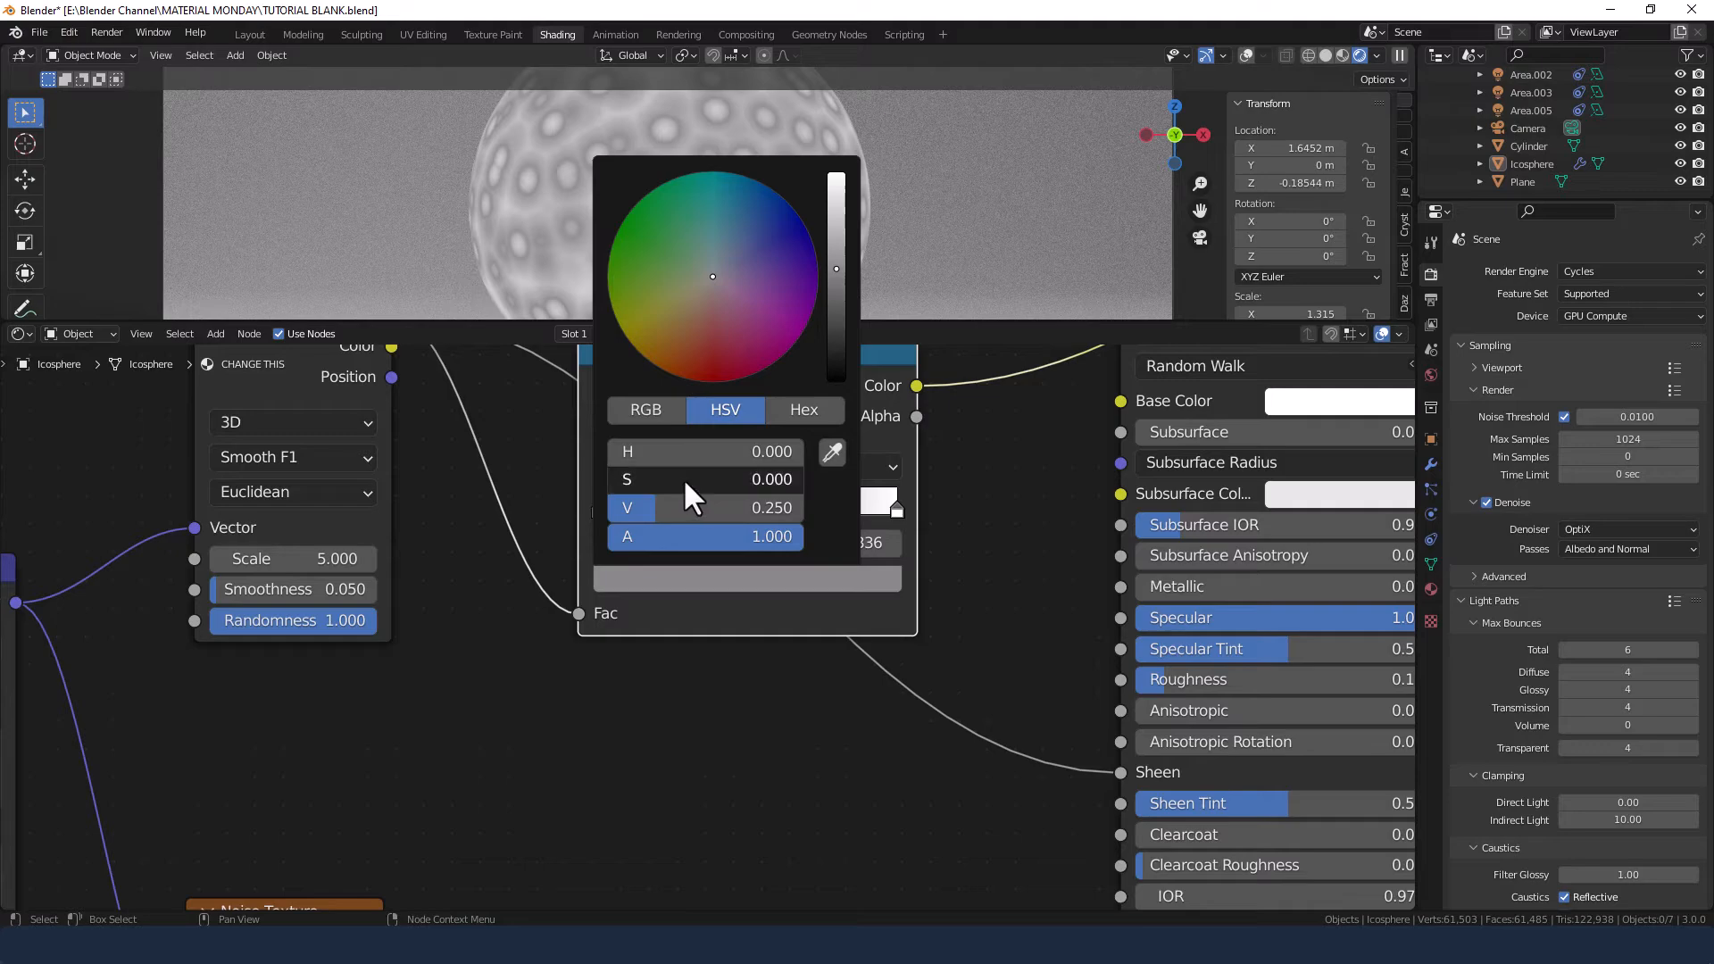
pyautogui.write('1')
pyautogui.press('Return')
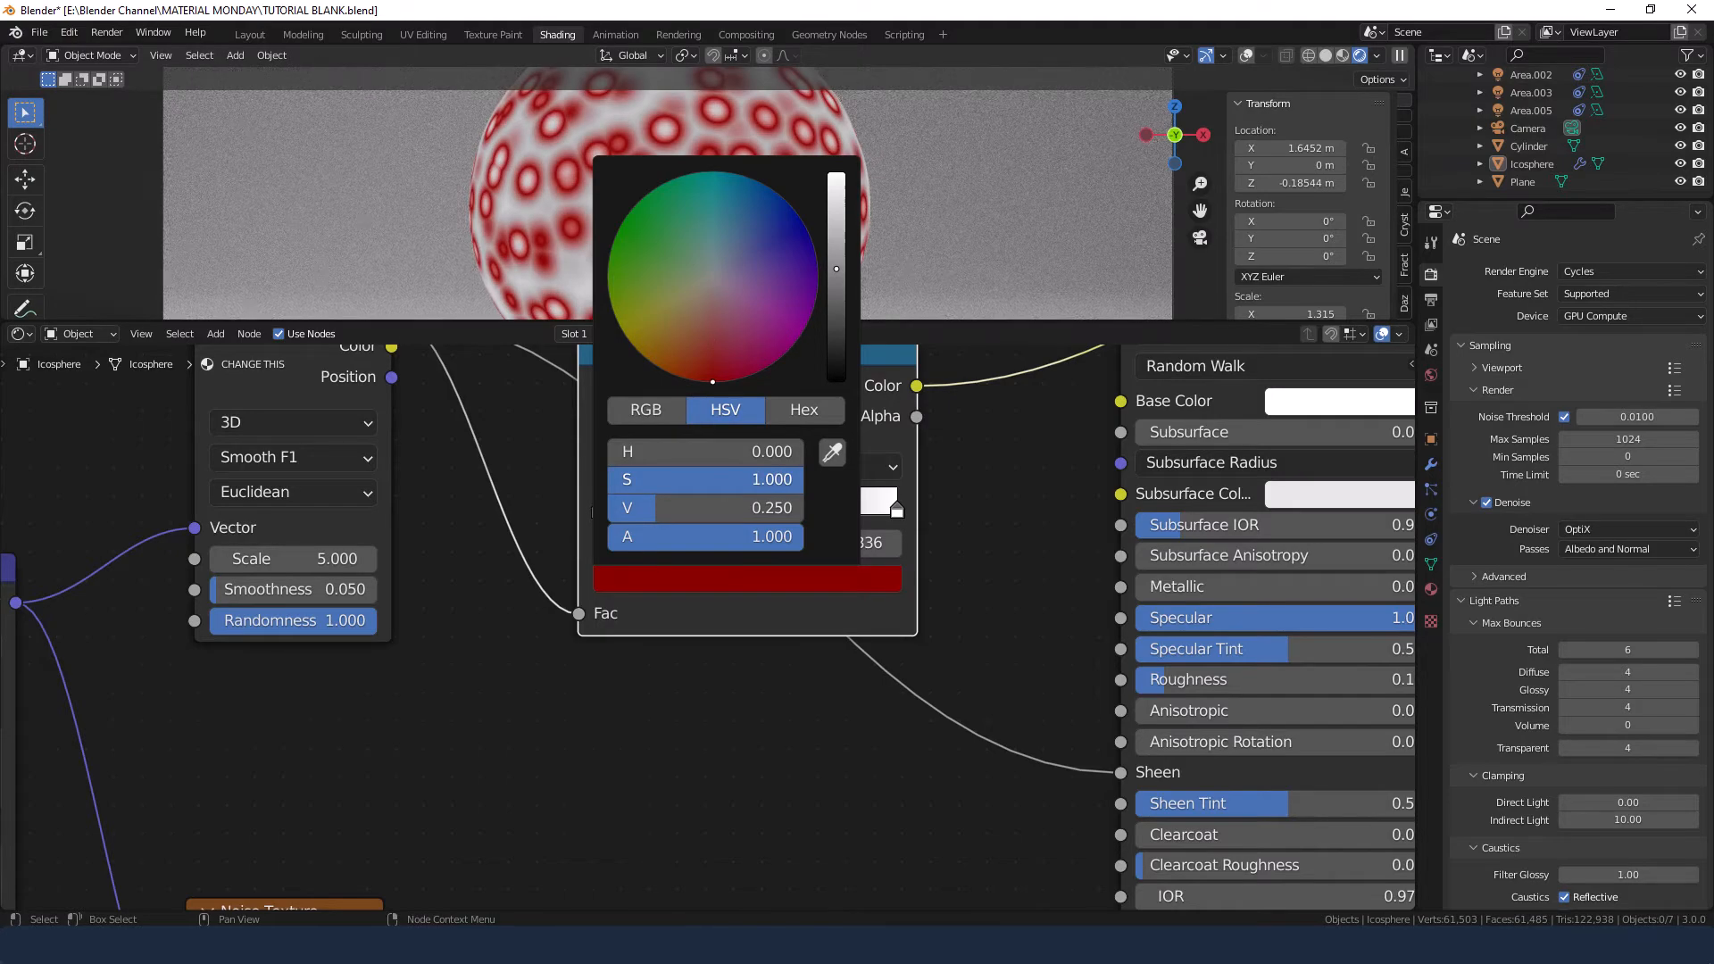
pyautogui.moveTo(684, 479); pyautogui.dragTo(666, 479)
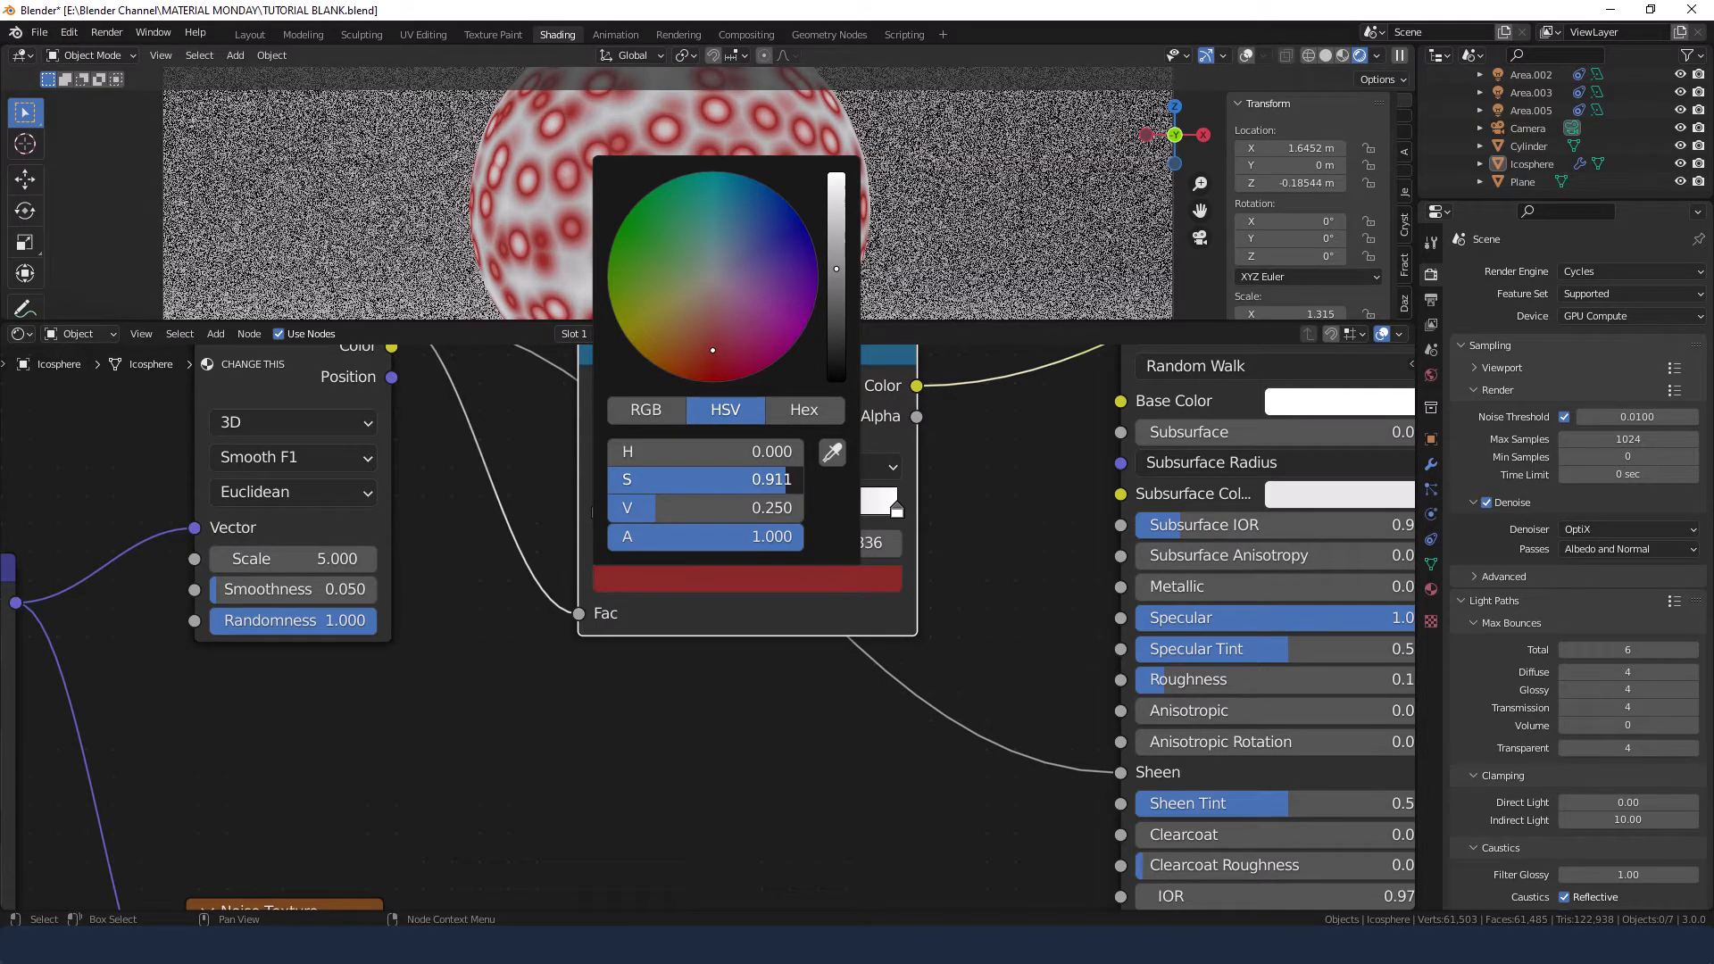
pyautogui.click(739, 479)
pyautogui.write('.9')
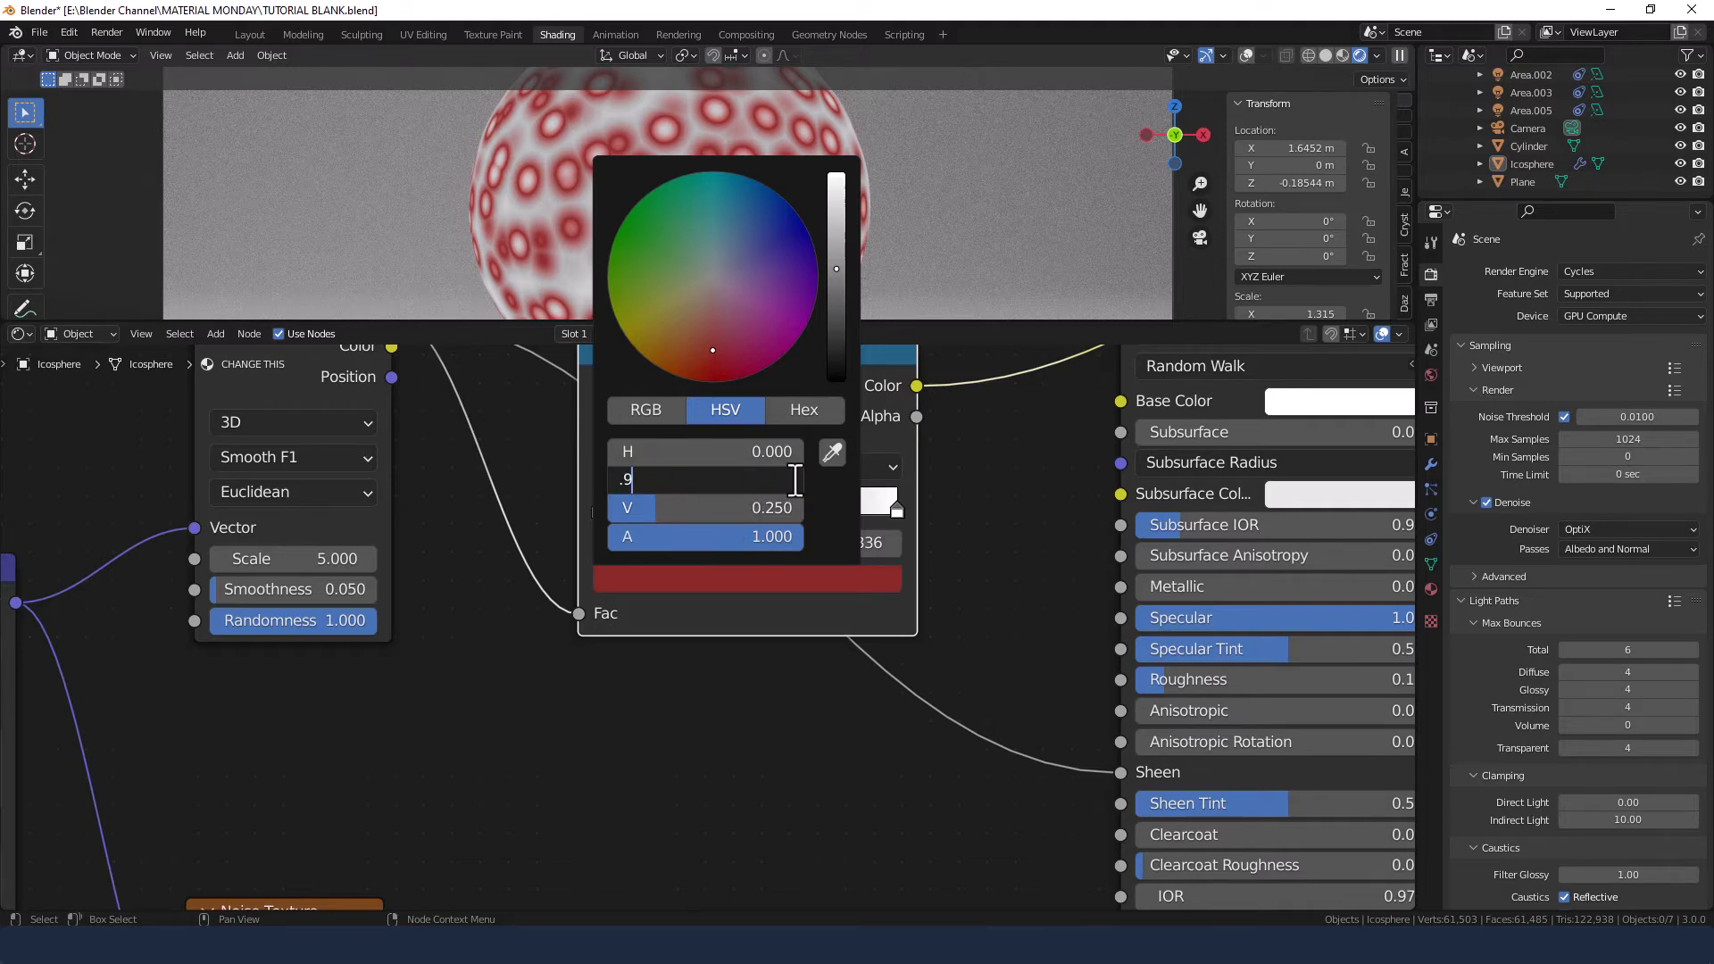
pyautogui.press('Return')
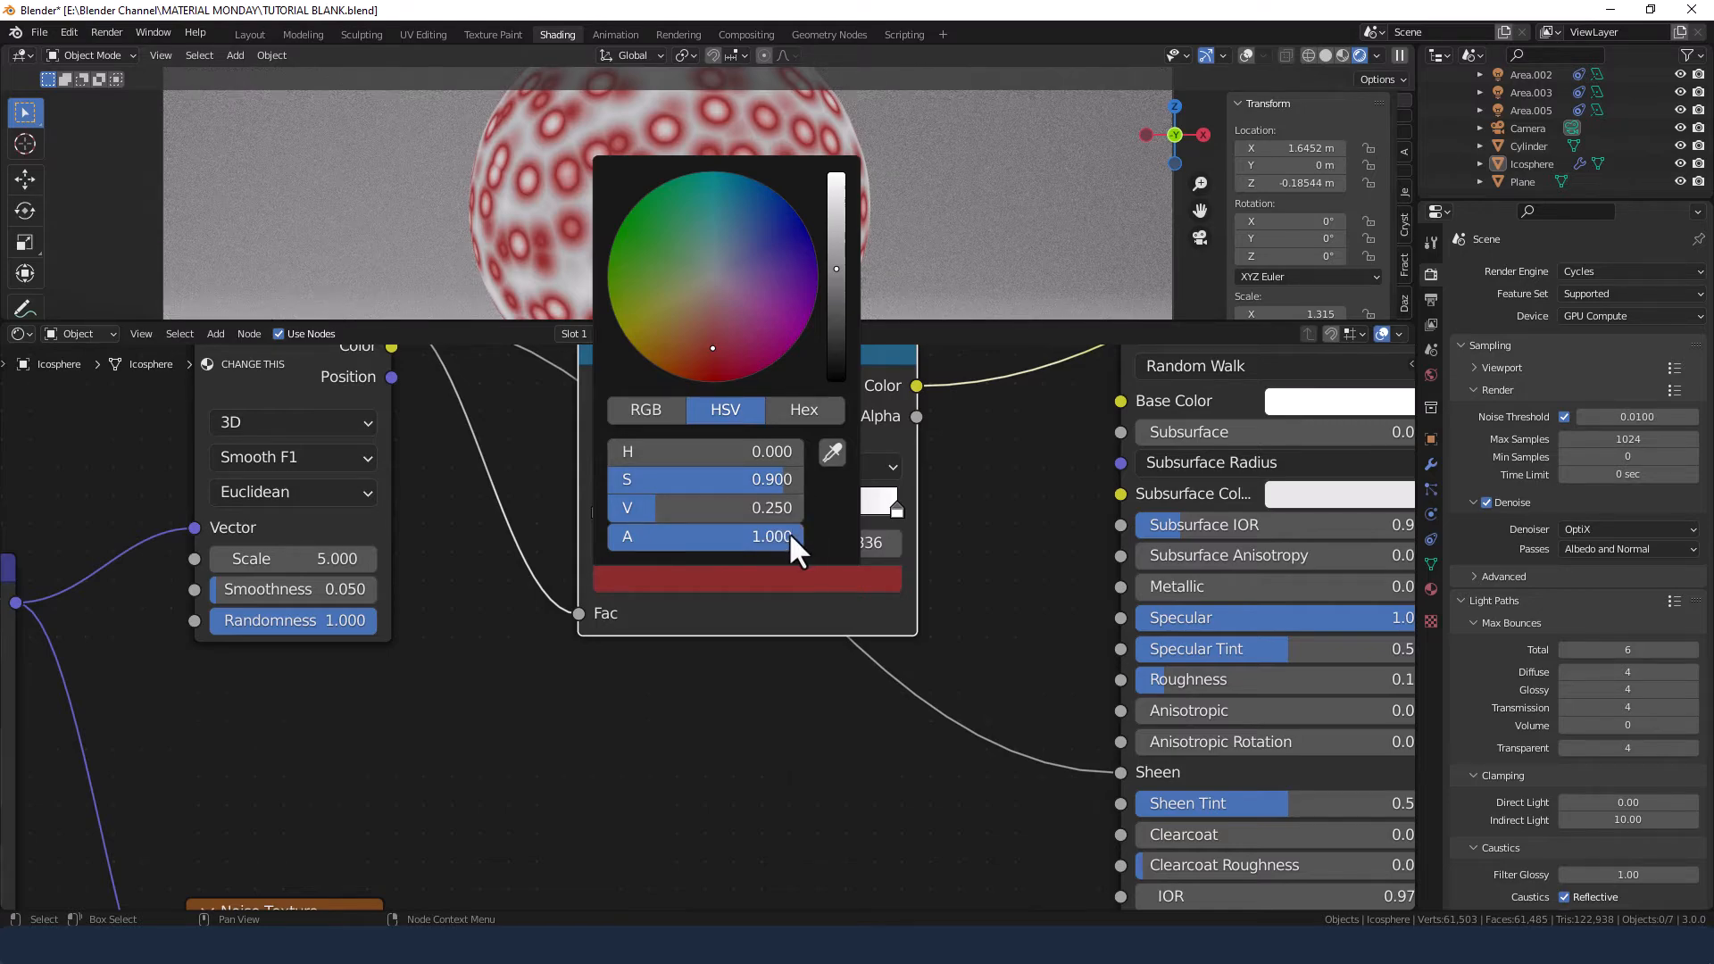
# Set the Alpha of the ColorRamp's second stop to 0.8.
pyautogui.moveTo(791, 535); pyautogui.dragTo(776, 540)
pyautogui.click(776, 541)
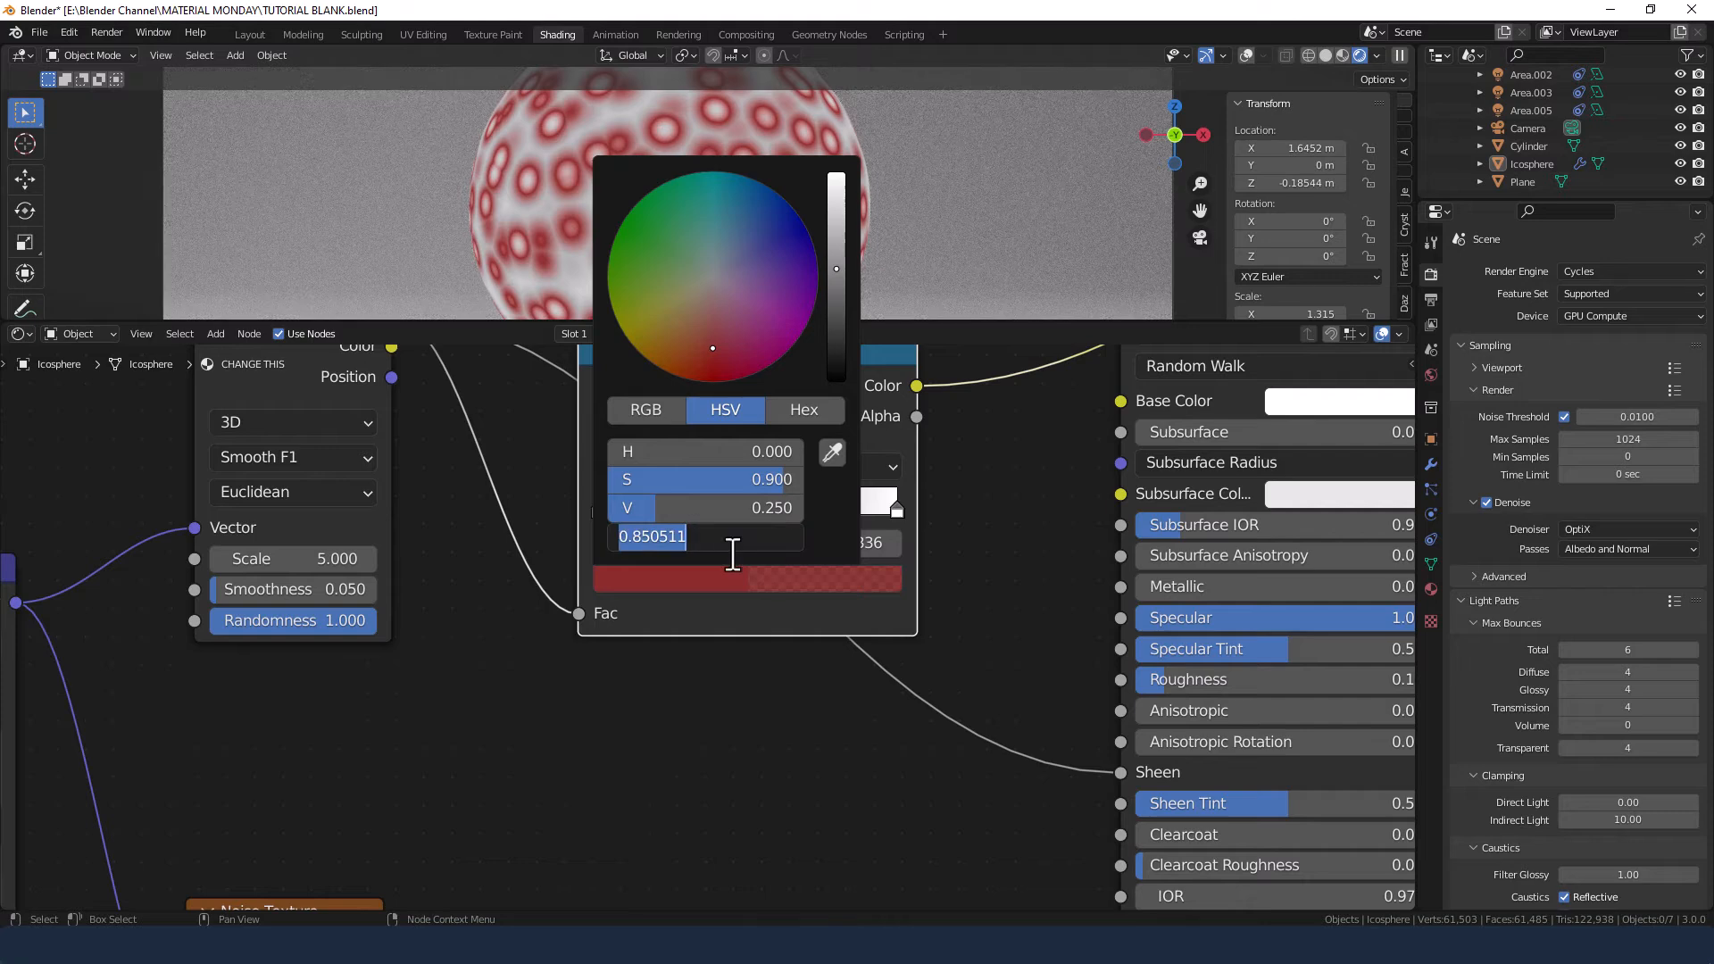
pyautogui.write('0.8')
pyautogui.press('Return')
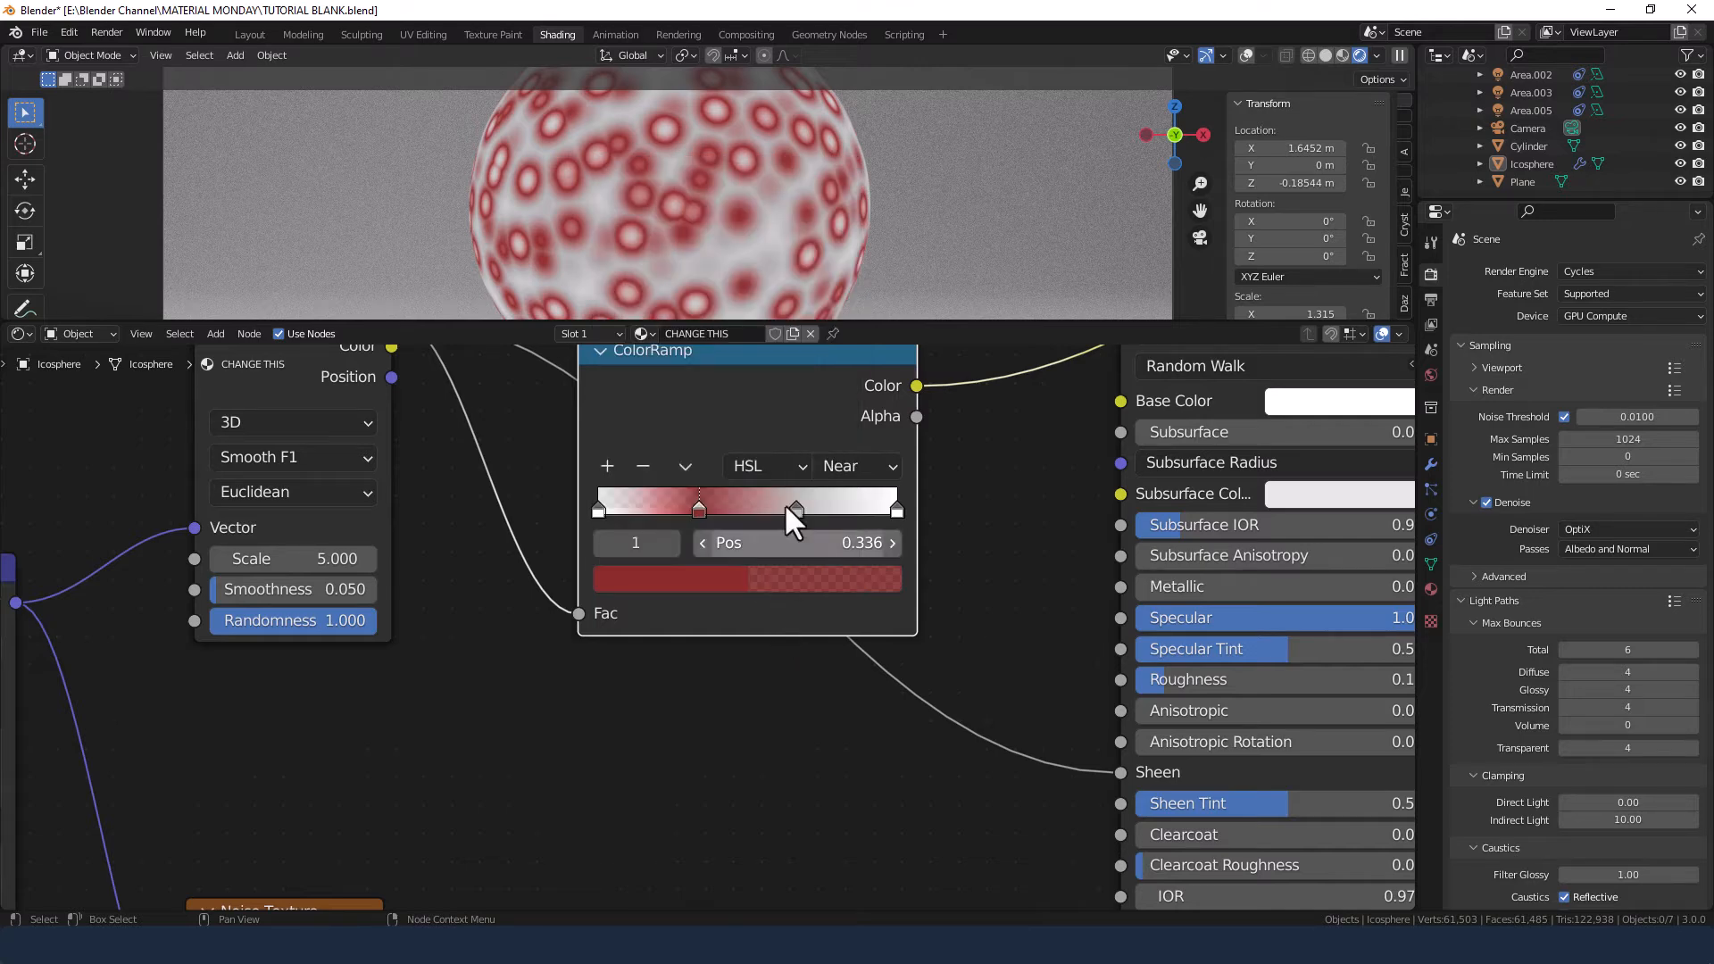
# Give the ColorRamp's third stop a Saturation of 0.9, a Value of 0.25 and an Alpha of 0.8.
pyautogui.click(794, 509)
pyautogui.click(784, 579)
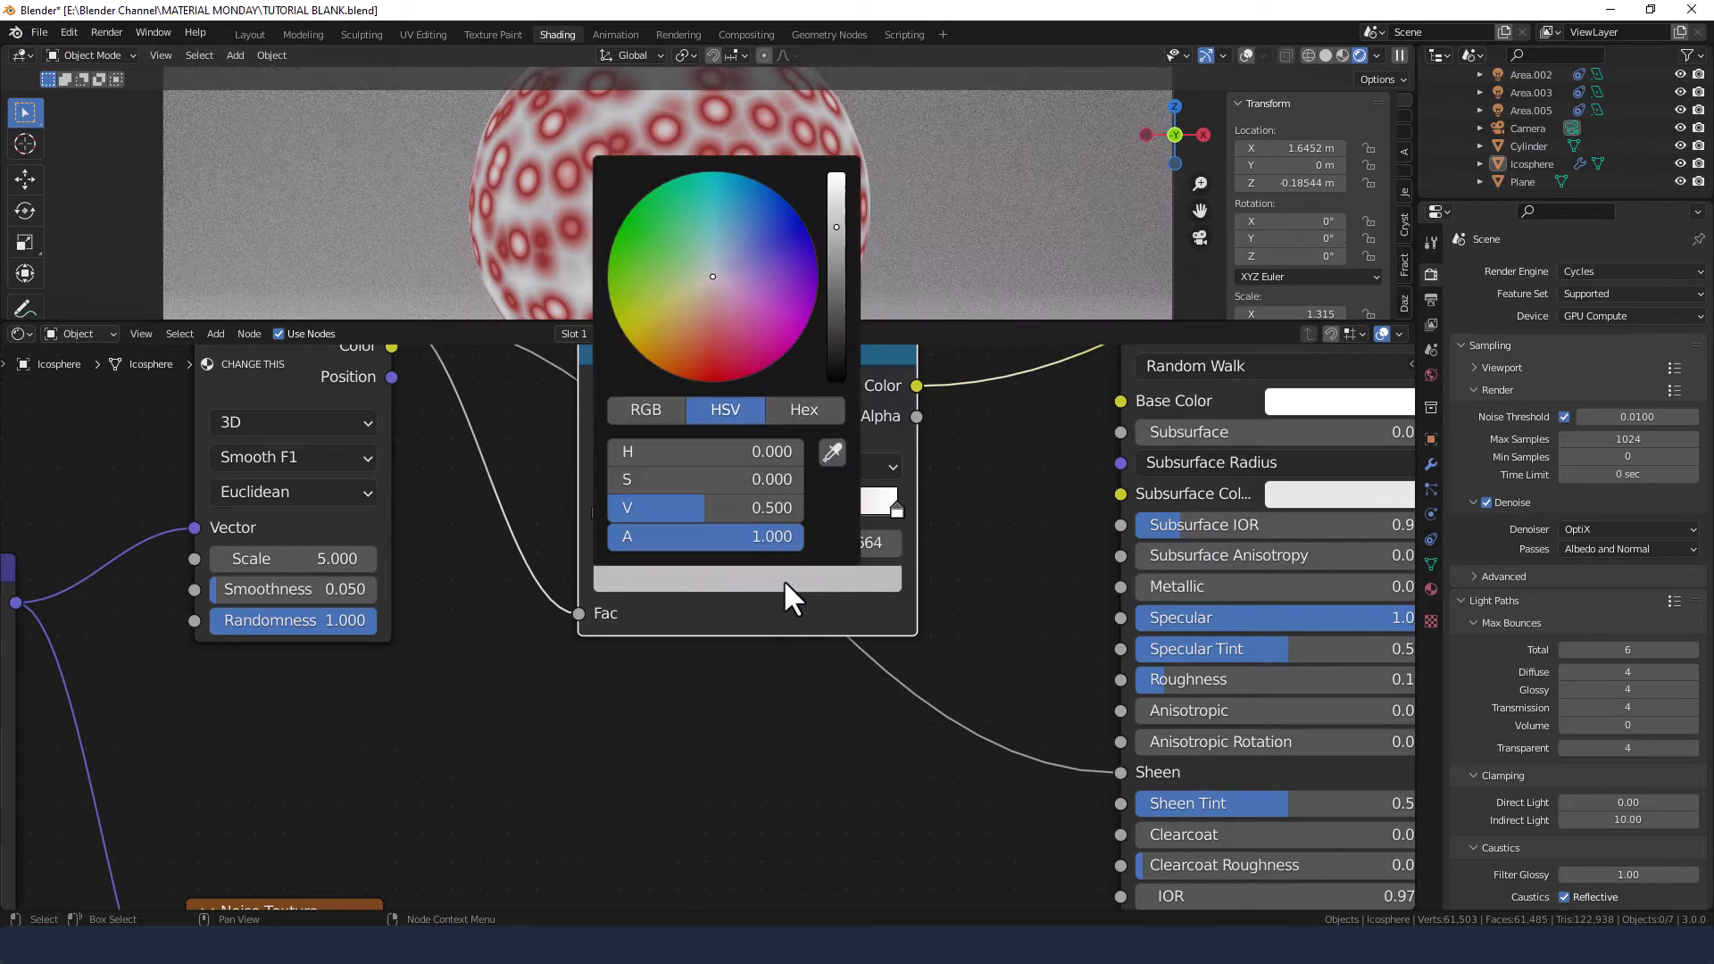
pyautogui.click(764, 482)
pyautogui.write('.9')
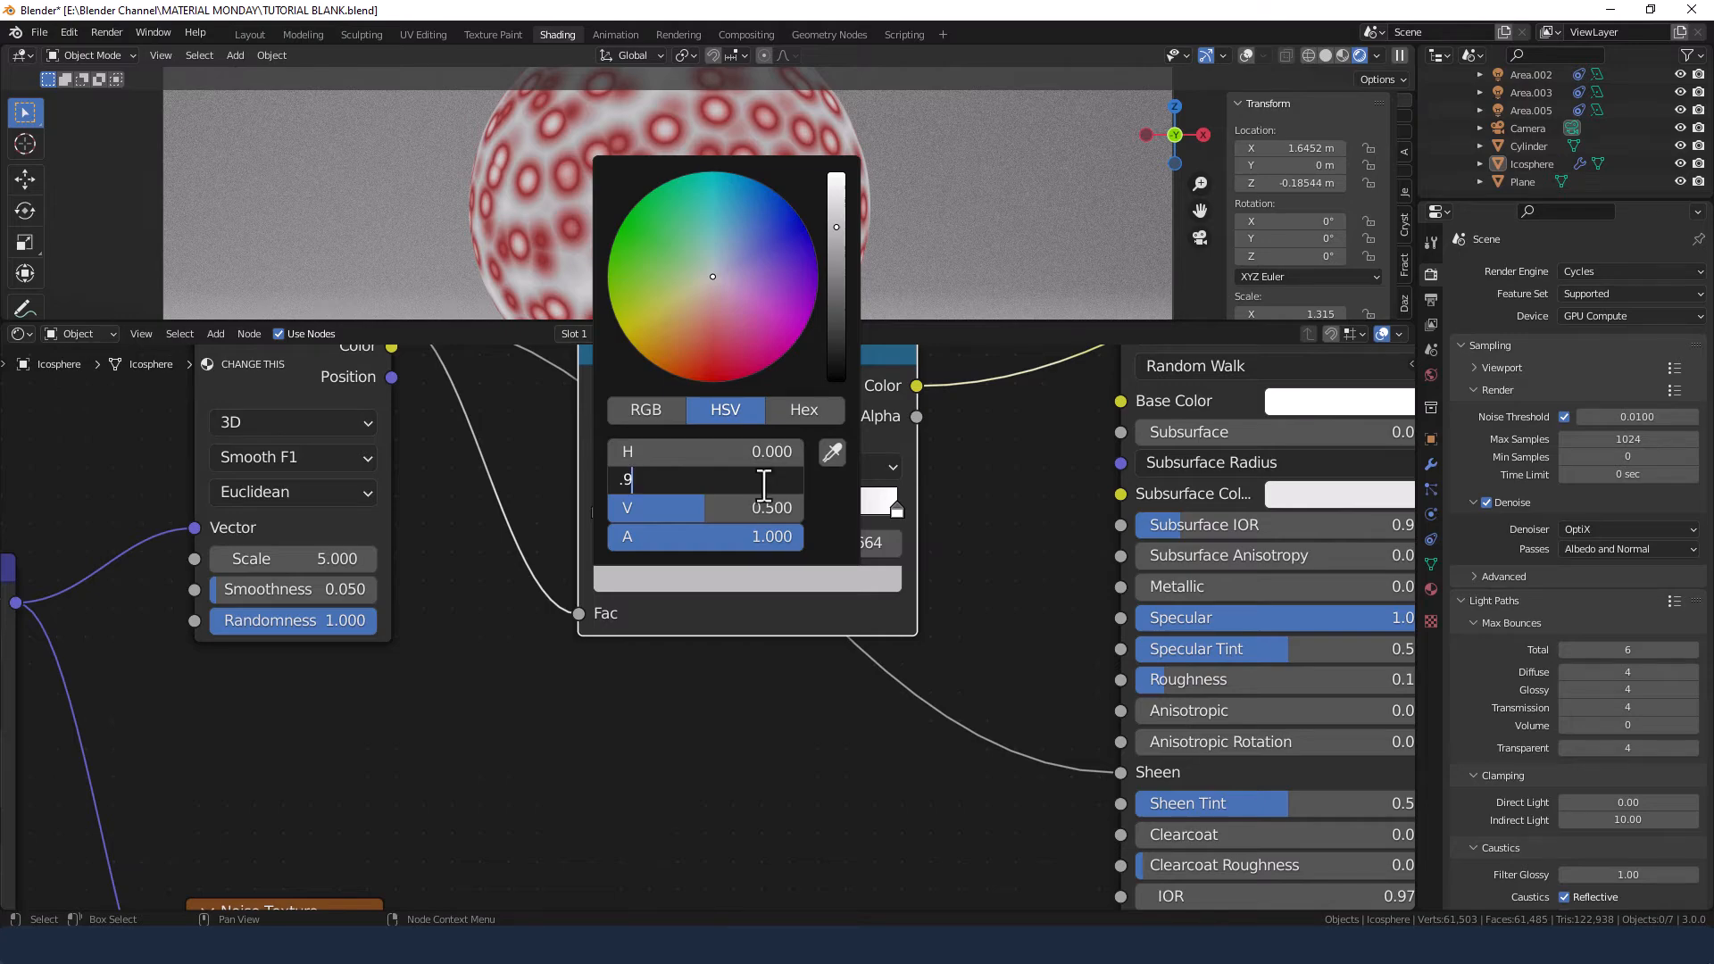
pyautogui.press('Tab')
pyautogui.write('.25')
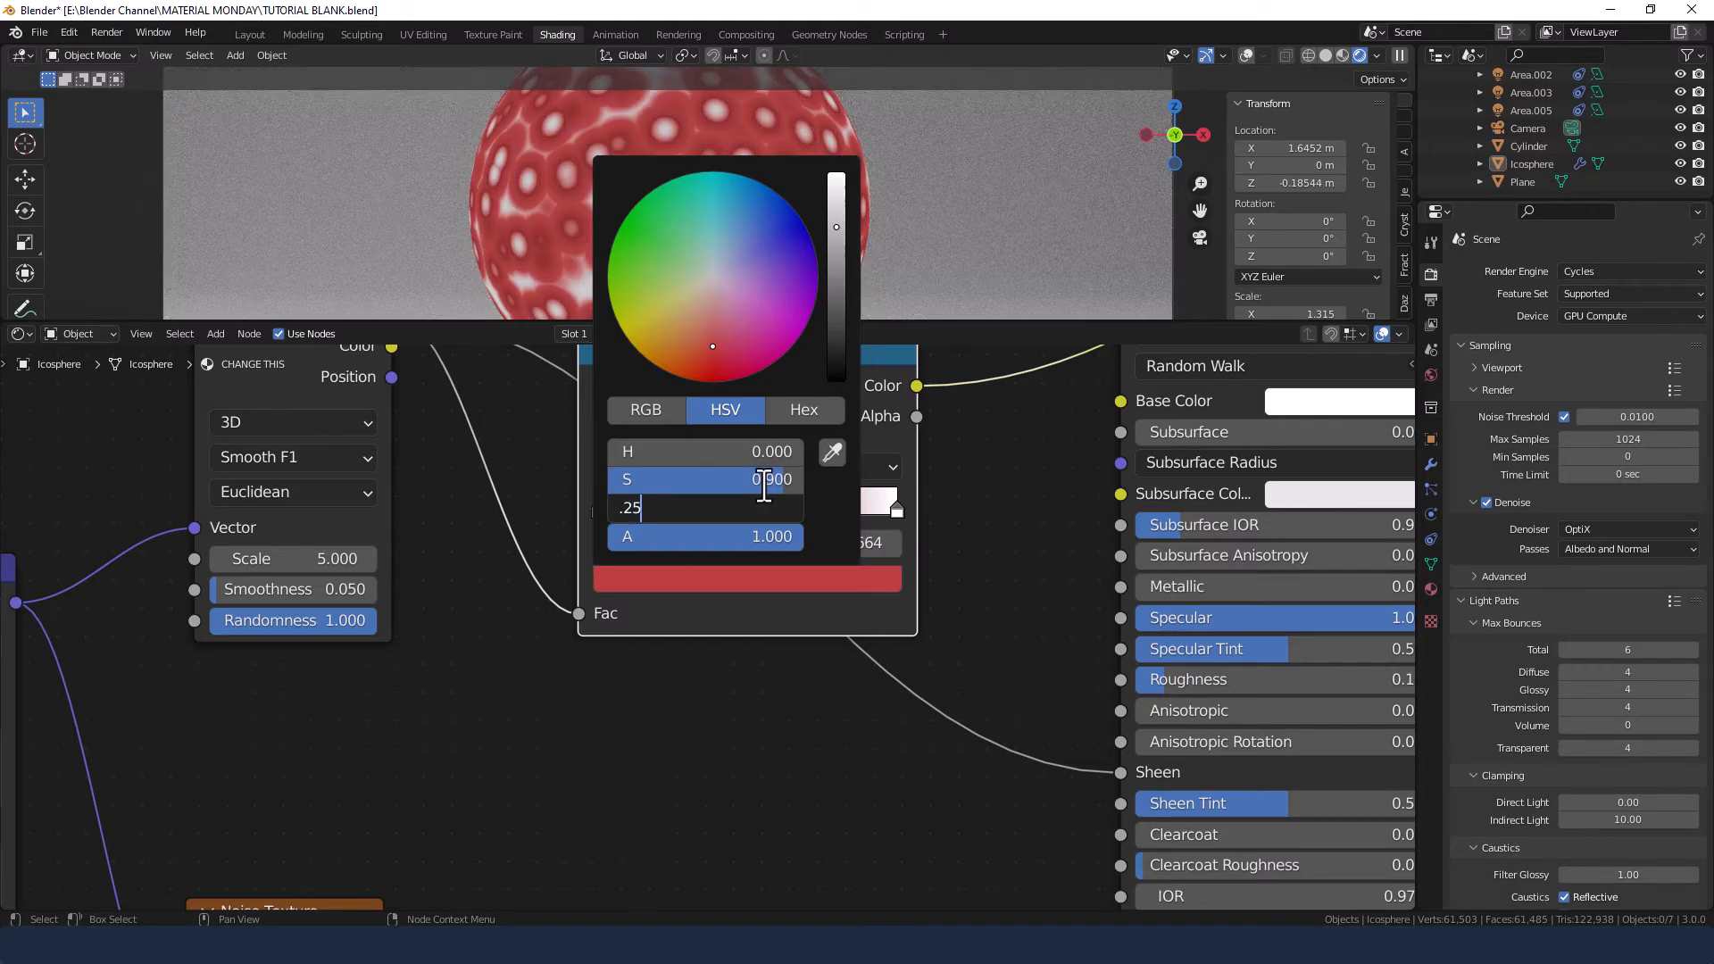
pyautogui.press('Tab')
pyautogui.write('.8')
pyautogui.press('Return')
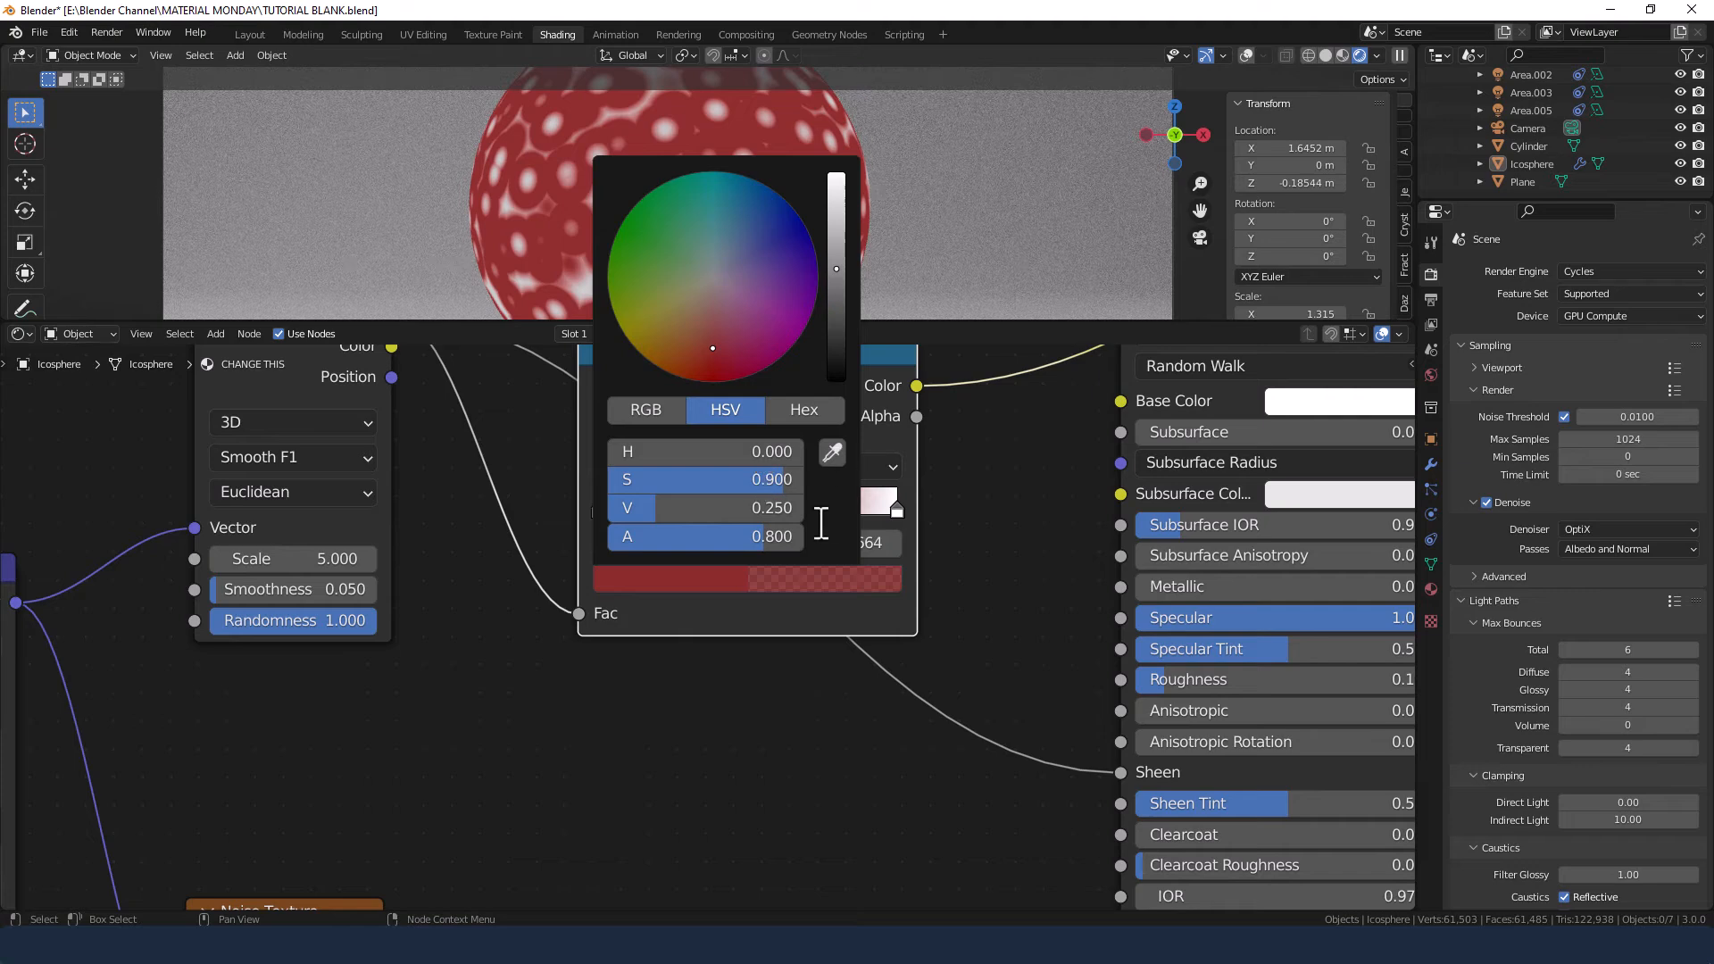
# Darken the red of the ColorRamp's third stop by lowering its Value.
pyautogui.click(770, 510)
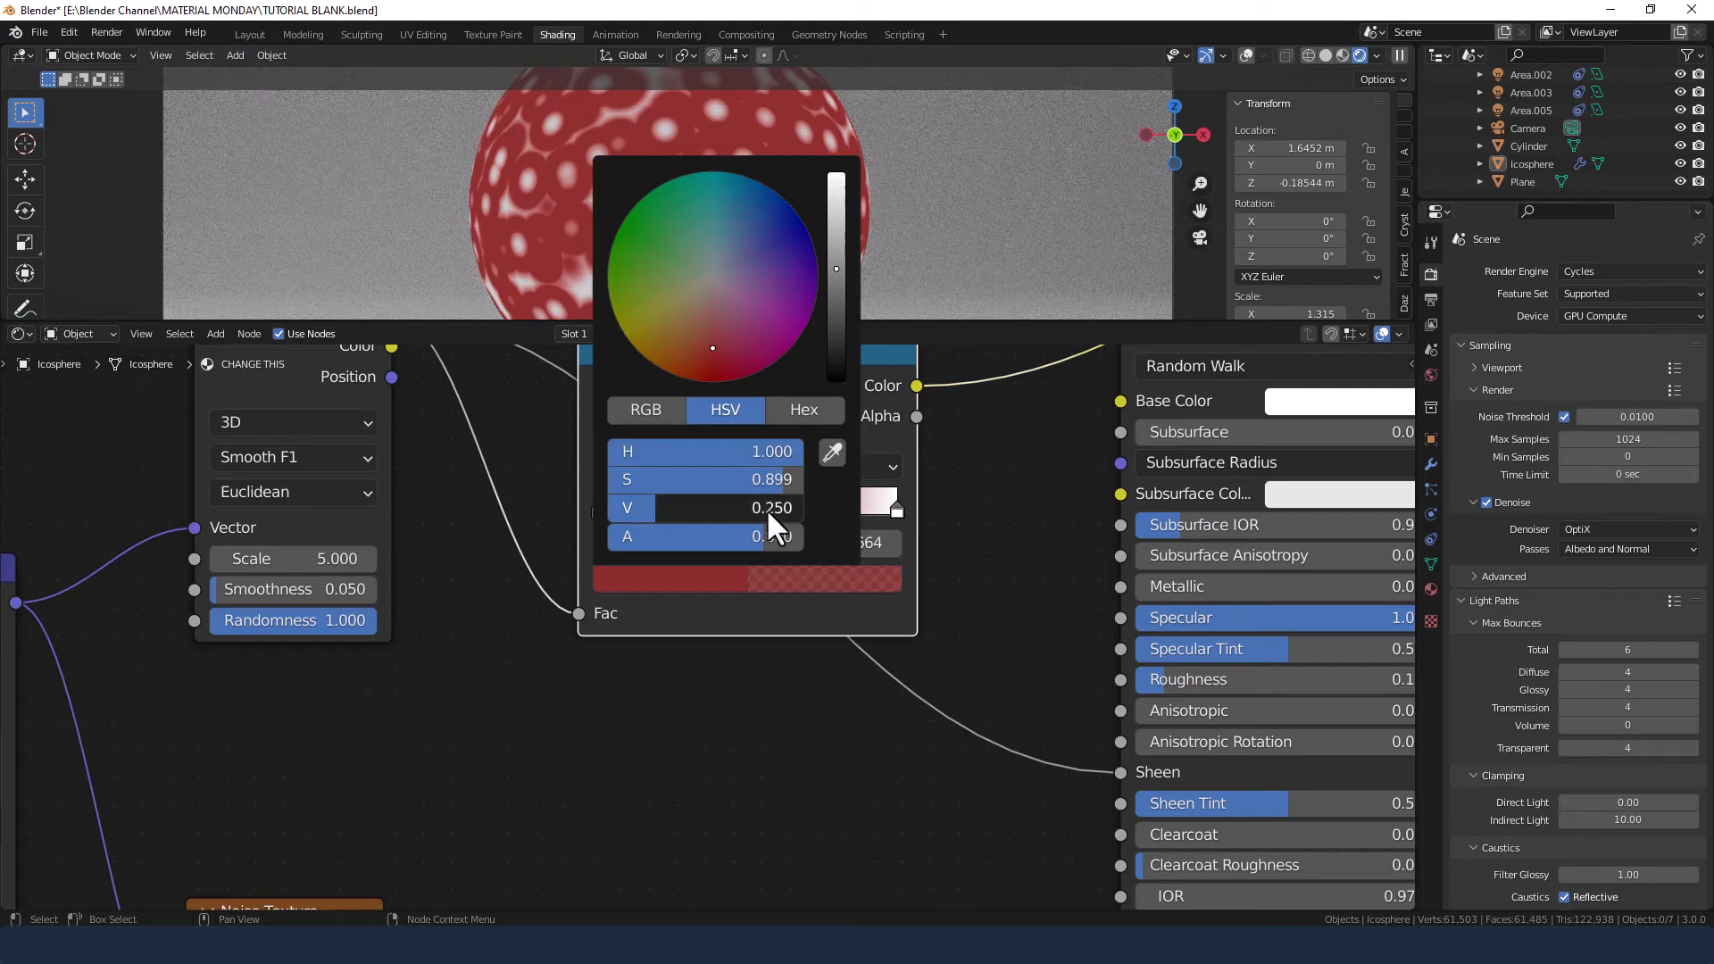
pyautogui.press('BackSpace')
pyautogui.write('0.3')
pyautogui.press('Return')
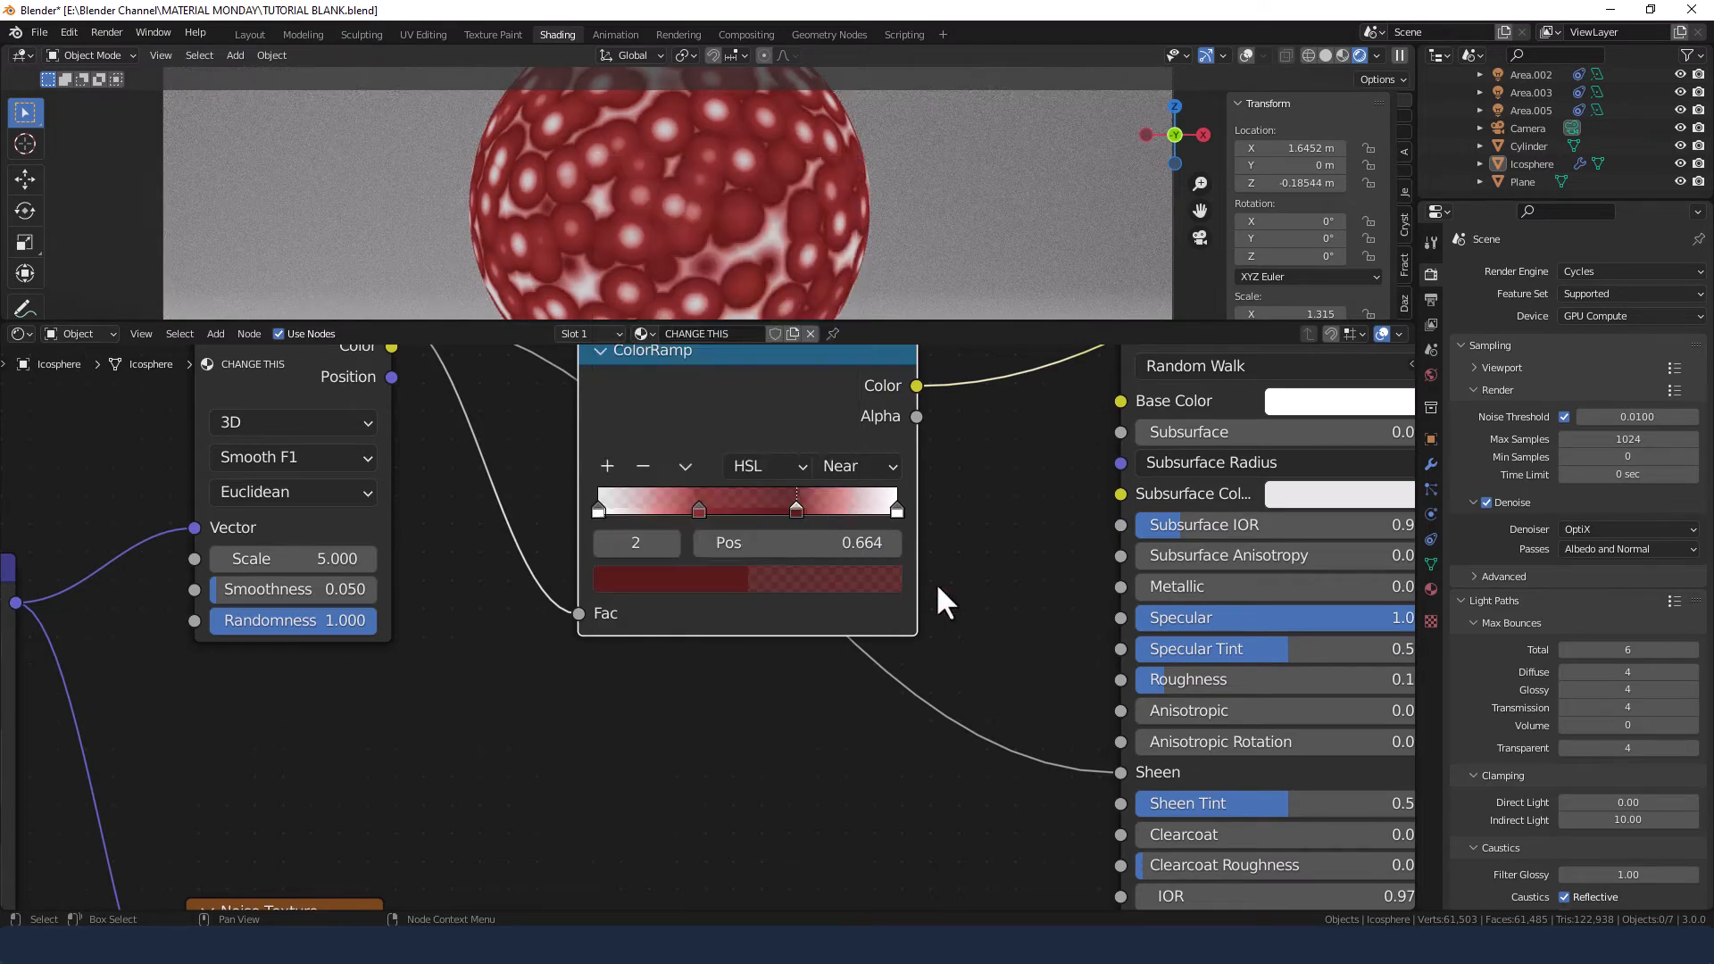
# Make the ColorRamp's last stop black and partly transparent by lowering its Alpha.
pyautogui.click(894, 511)
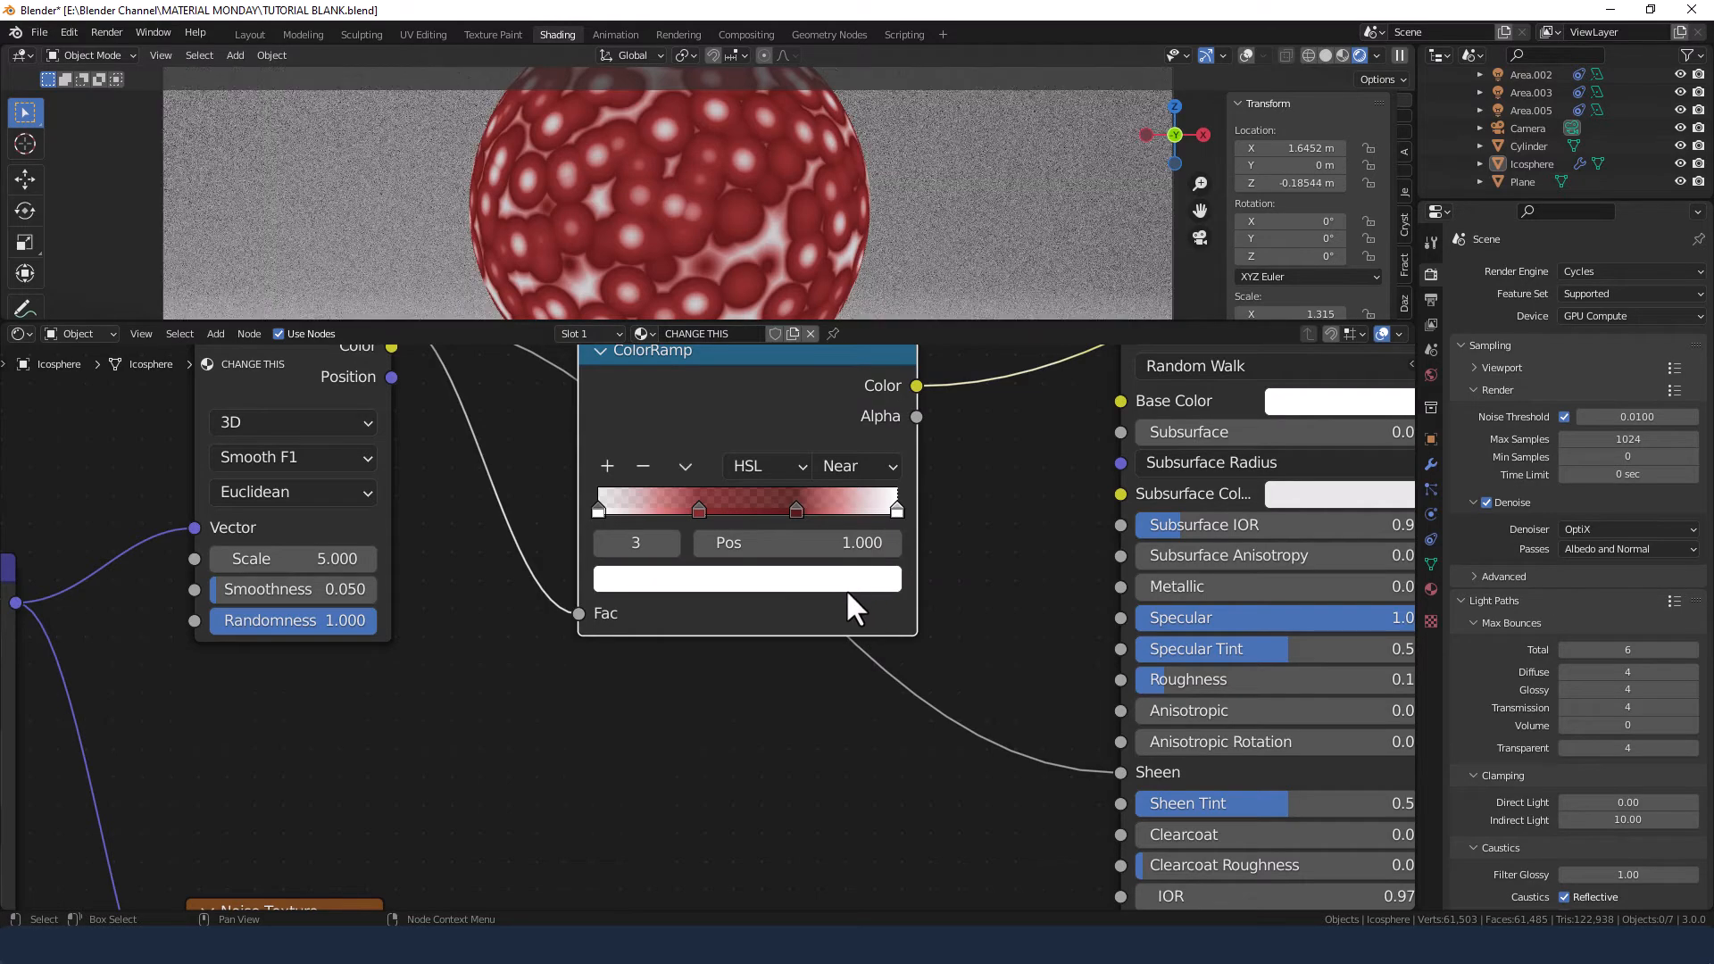
pyautogui.click(835, 582)
pyautogui.press('BackSpace')
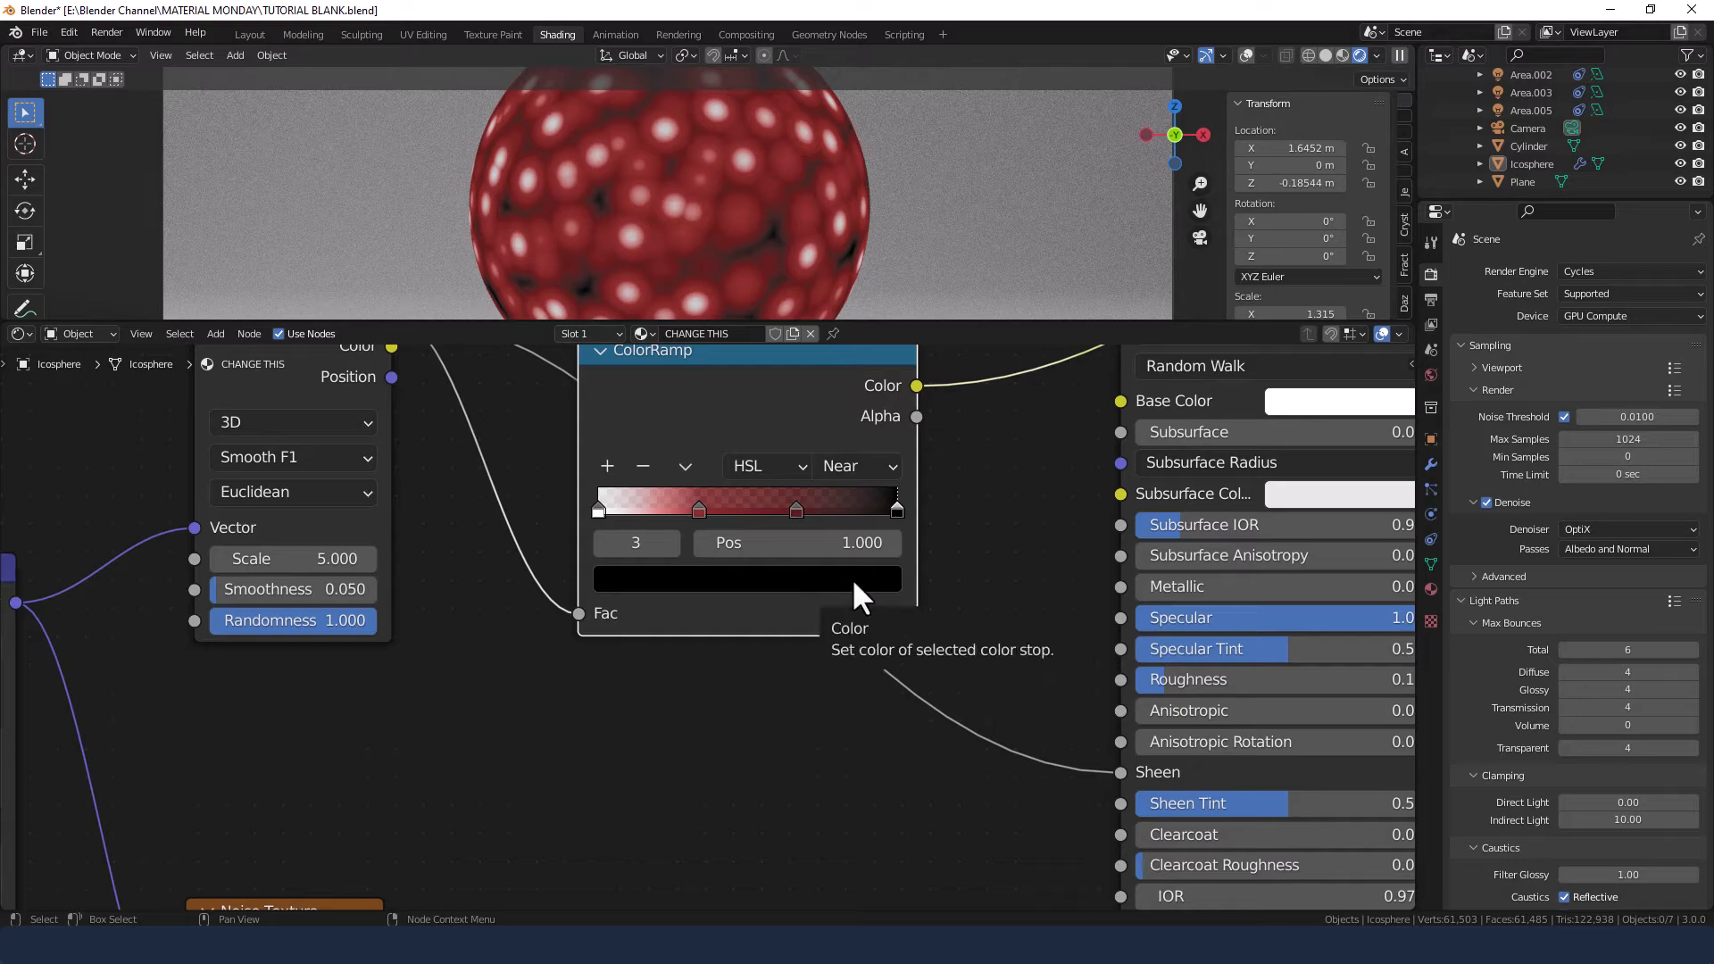
pyautogui.click(852, 577)
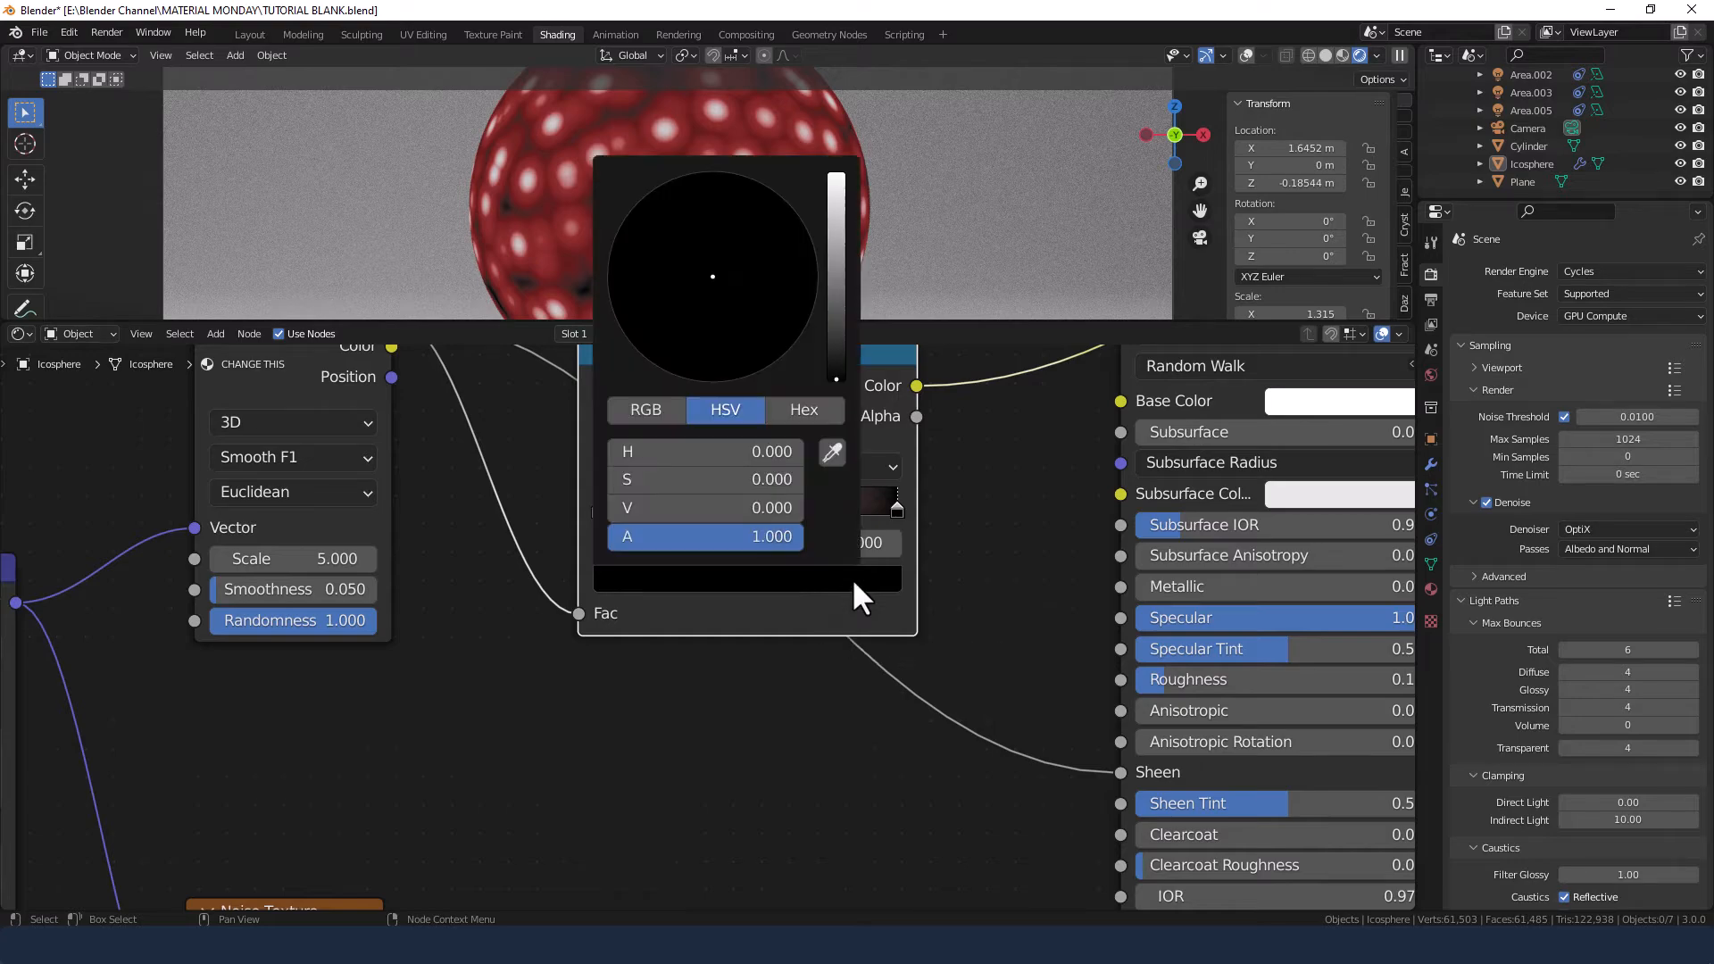
pyautogui.click(750, 537)
pyautogui.write('0')
pyautogui.press('Return')
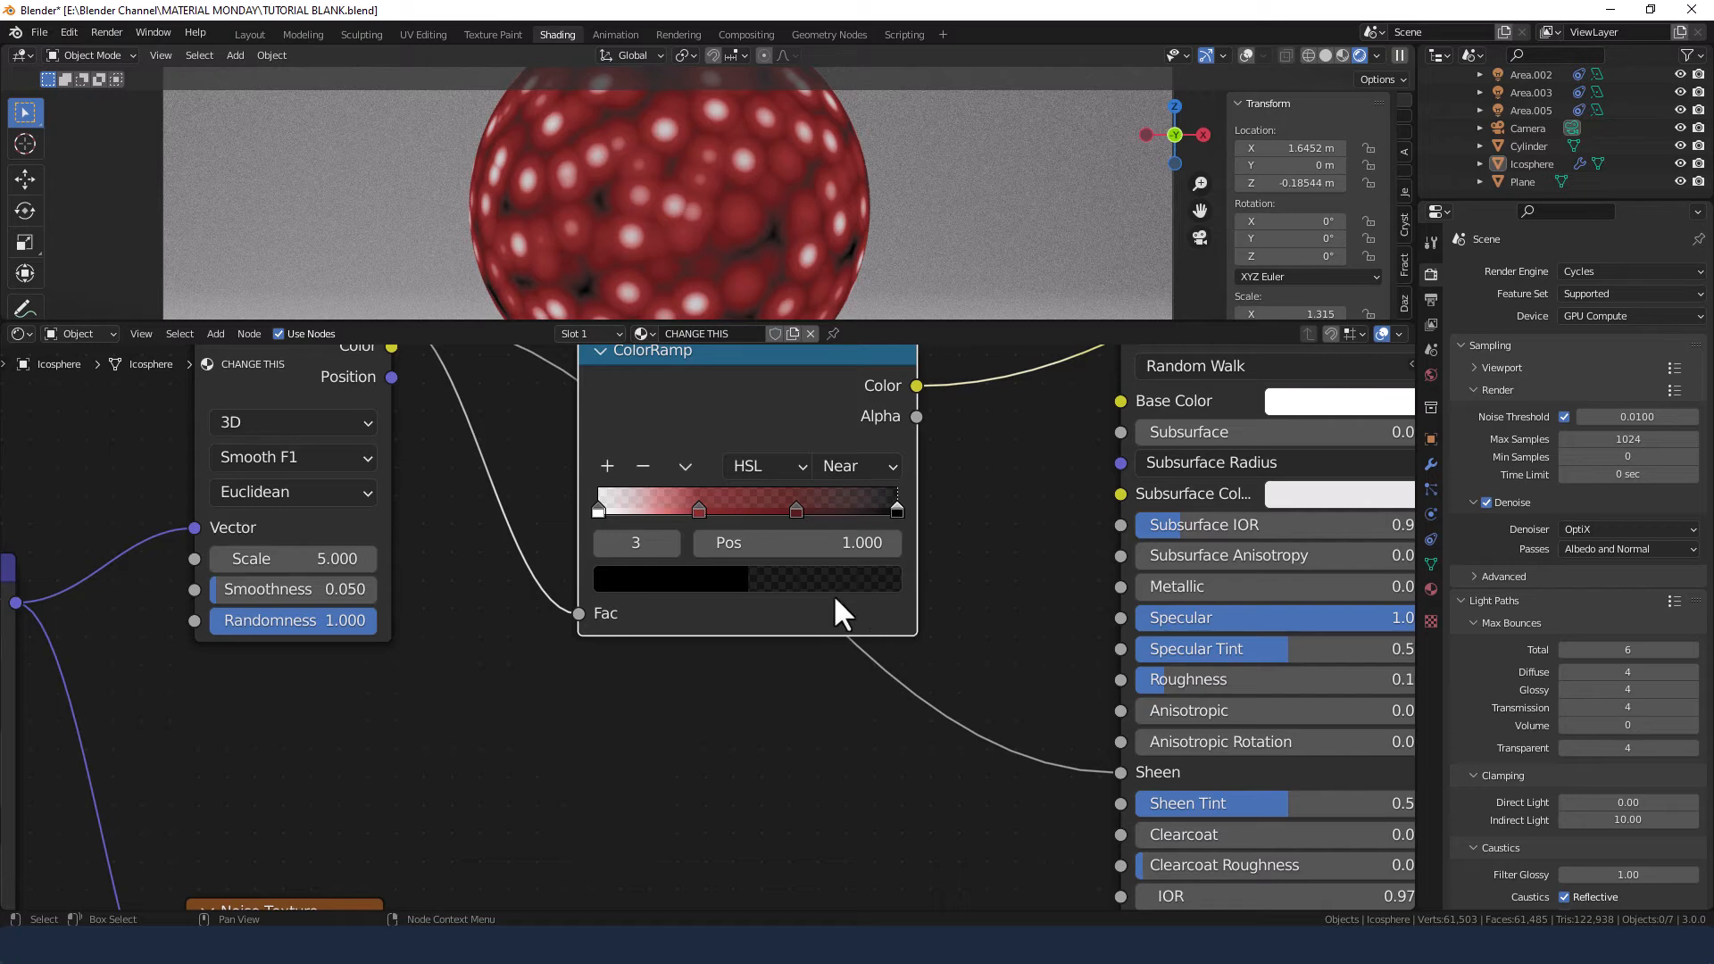
# Connect the ColorRamp's Color to the Principled BSDF's Base Color and preview the Principled BSDF as the material's surface.
pyautogui.scroll(-3, 830, 594)
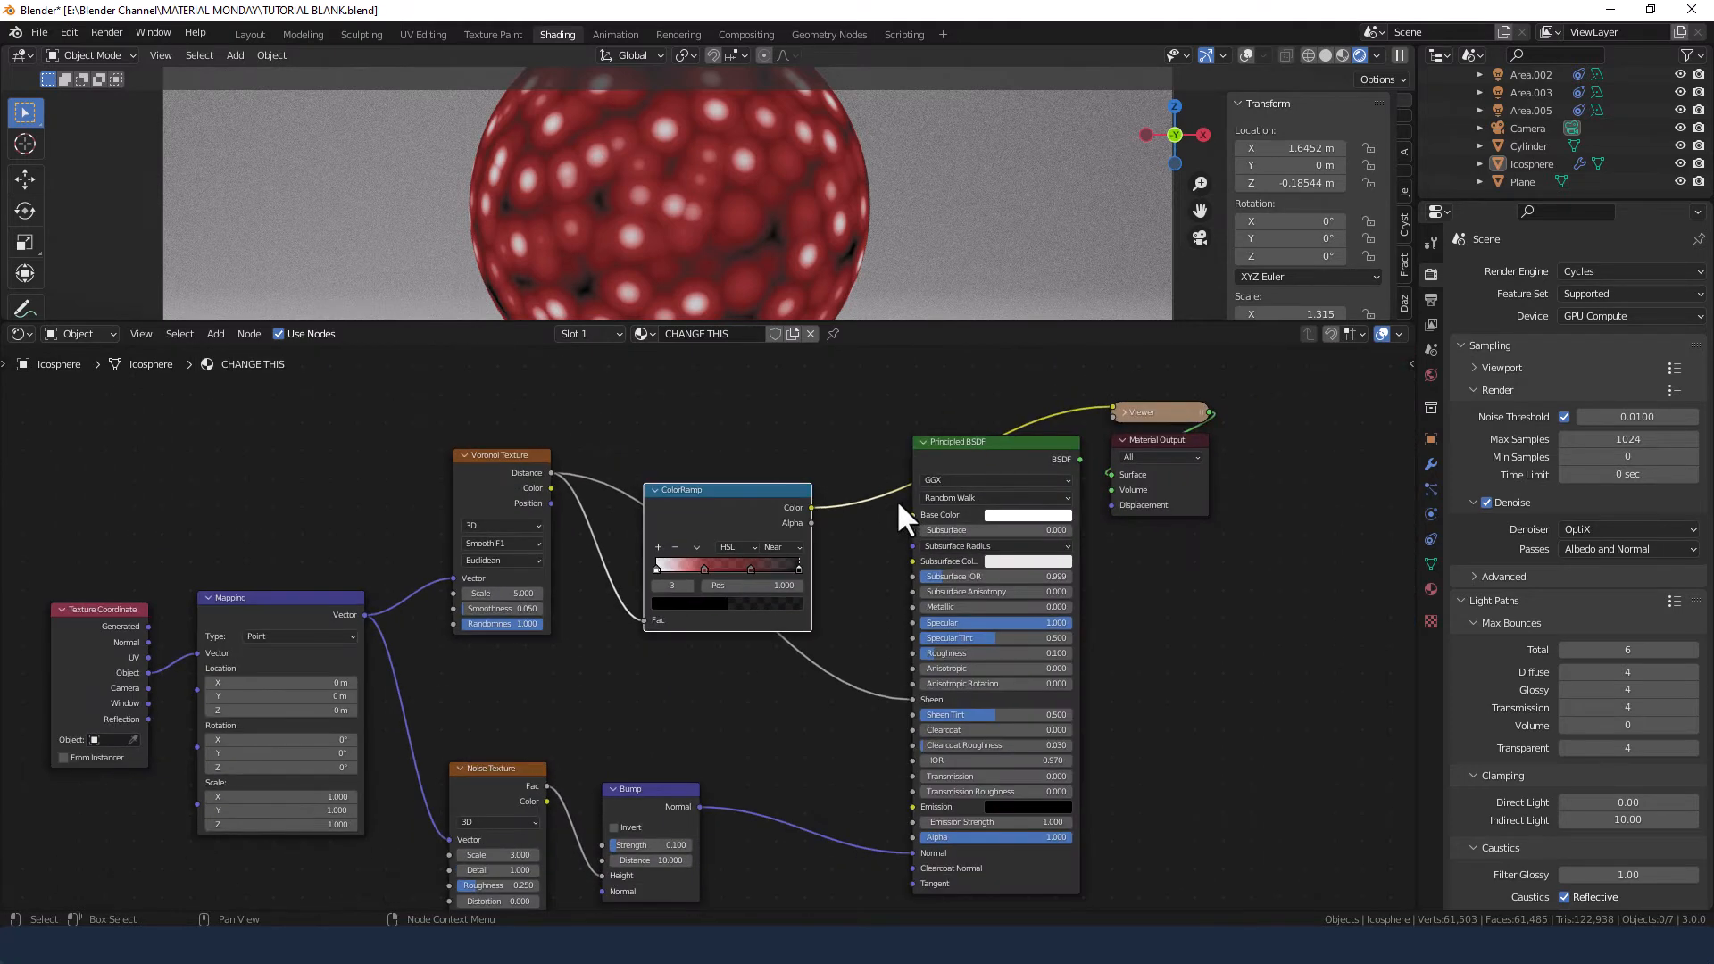
pyautogui.moveTo(812, 508); pyautogui.dragTo(913, 515)
pyautogui.keyDown('ctrl'); pyautogui.keyDown('shift'); pyautogui.click(988, 453); pyautogui.keyUp('shift'); pyautogui.keyUp('ctrl')
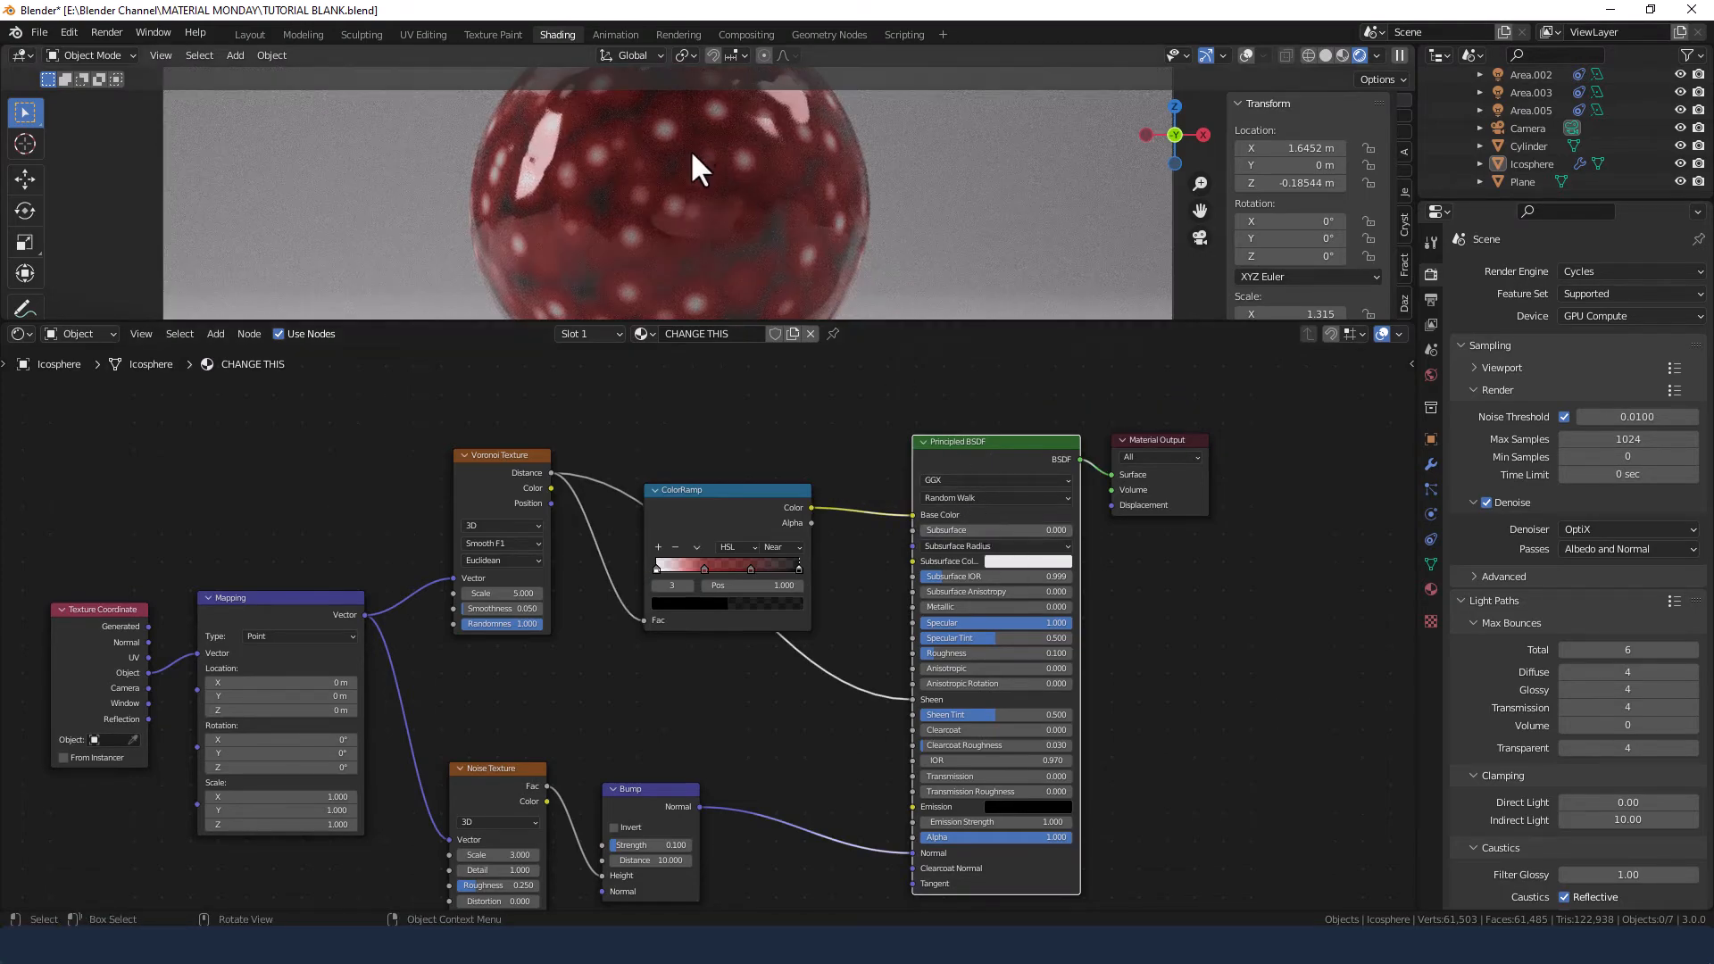
# Move the Material Output node farther away from the Principled BSDF to free space between them.
pyautogui.scroll(-1, 689, 161)
pyautogui.scroll(1, 687, 183)
pyautogui.scroll(-1, 873, 639)
pyautogui.moveTo(871, 634); pyautogui.dragTo(843, 602, button='middle')
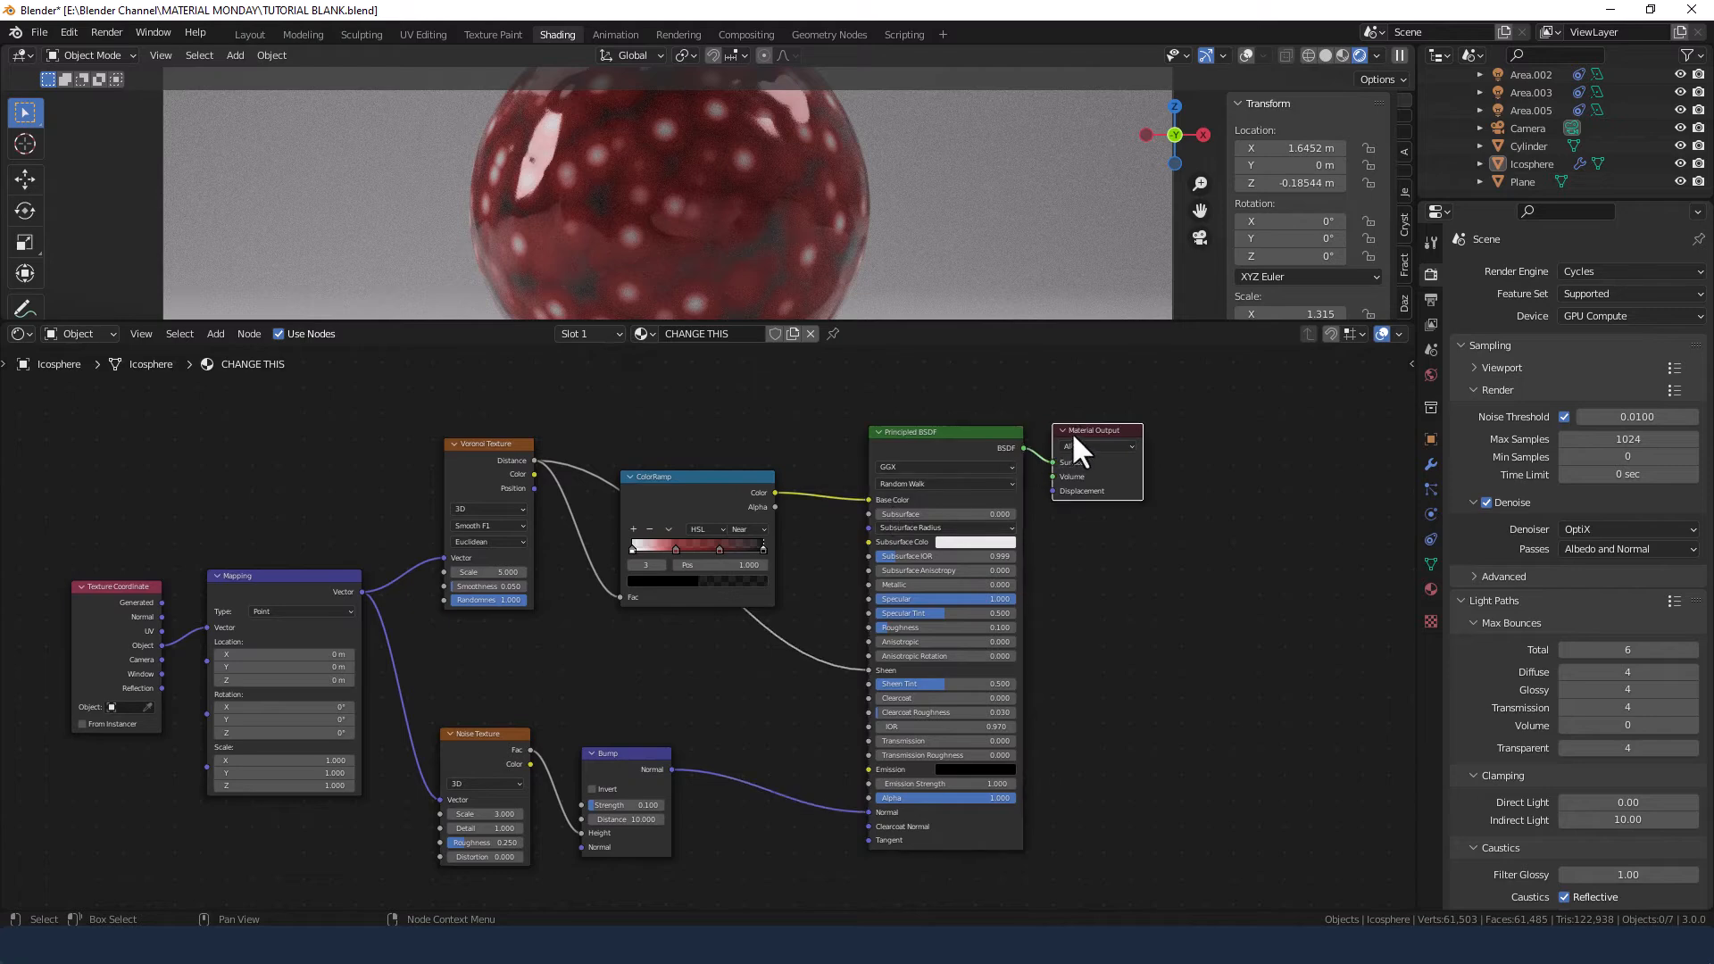
pyautogui.moveTo(1073, 436); pyautogui.dragTo(1138, 438)
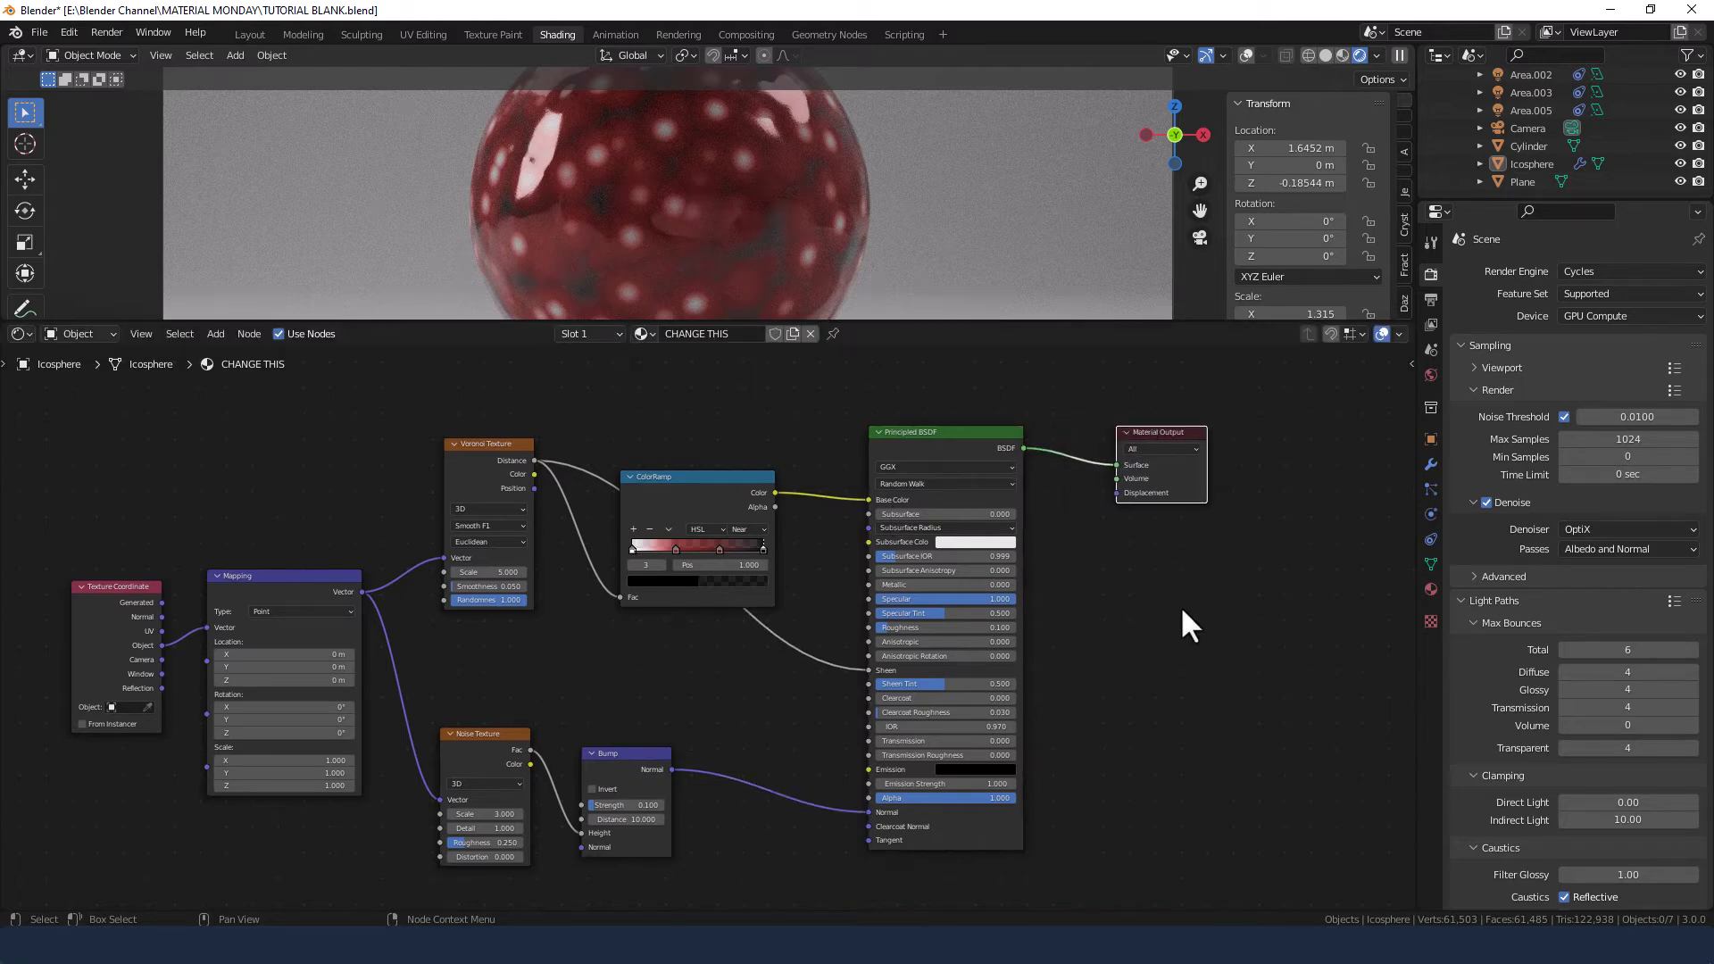
pyautogui.click(1137, 596)
# Add a Displacement node between the Principled BSDF and the Material Output.
pyautogui.moveTo(1115, 597); pyautogui.dragTo(942, 606, button='middle')
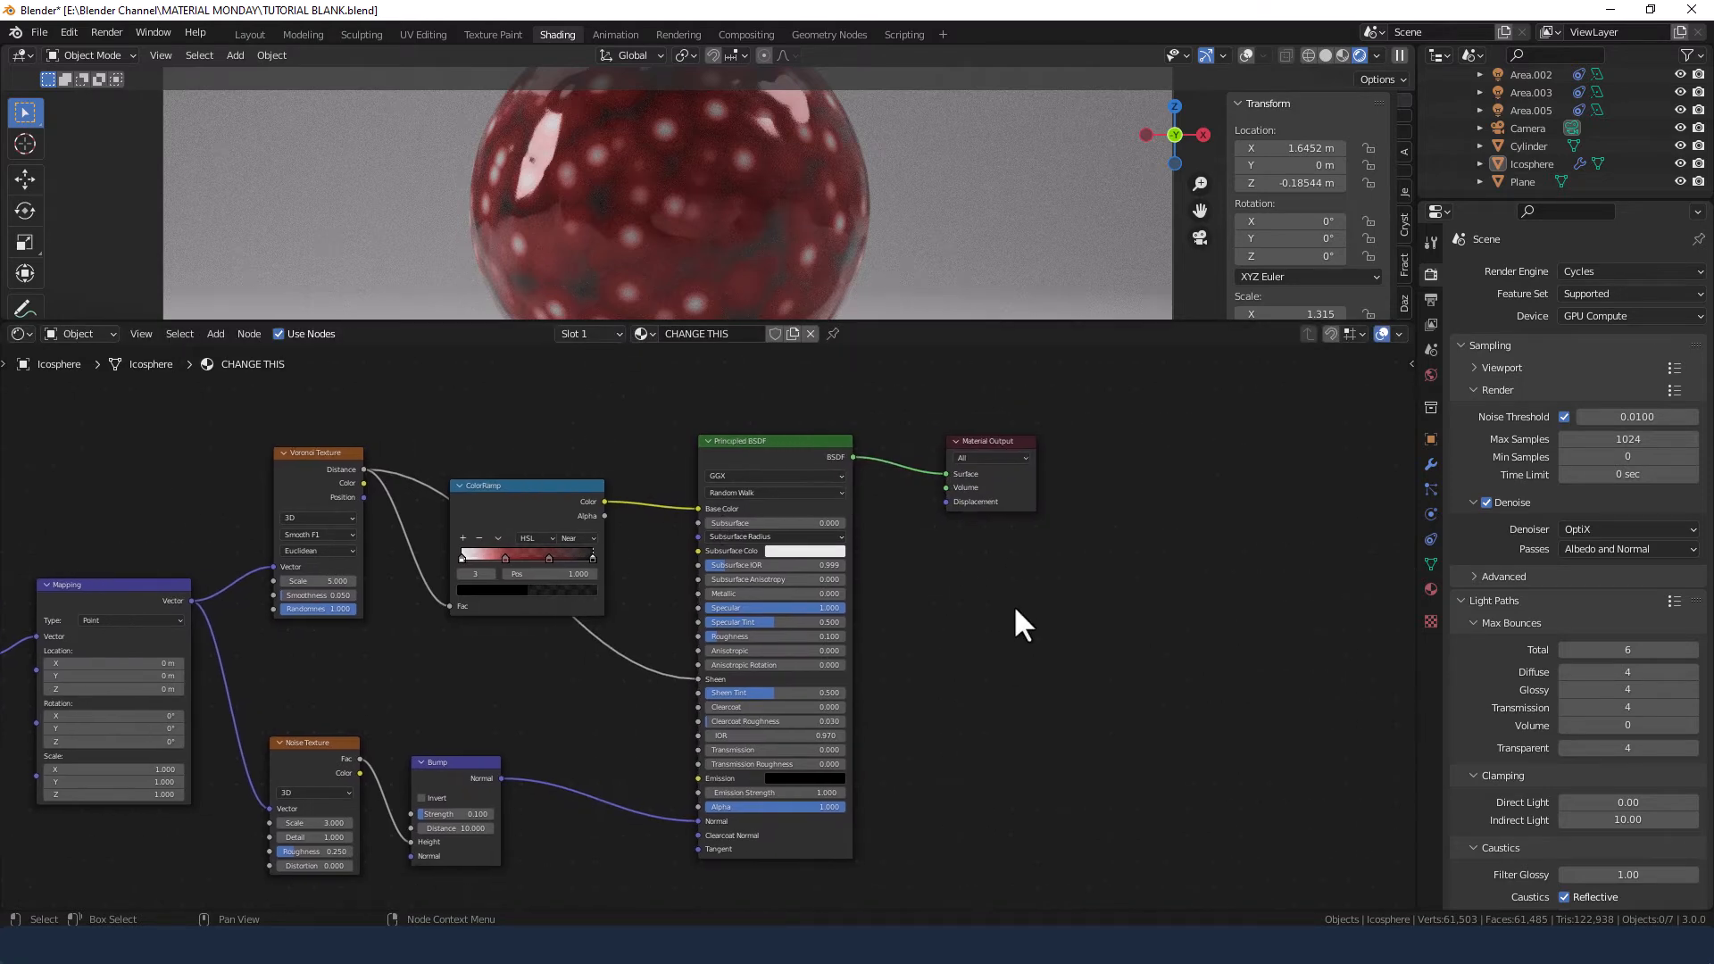
pyautogui.hotkey('shift', 'a')
pyautogui.write('Di')
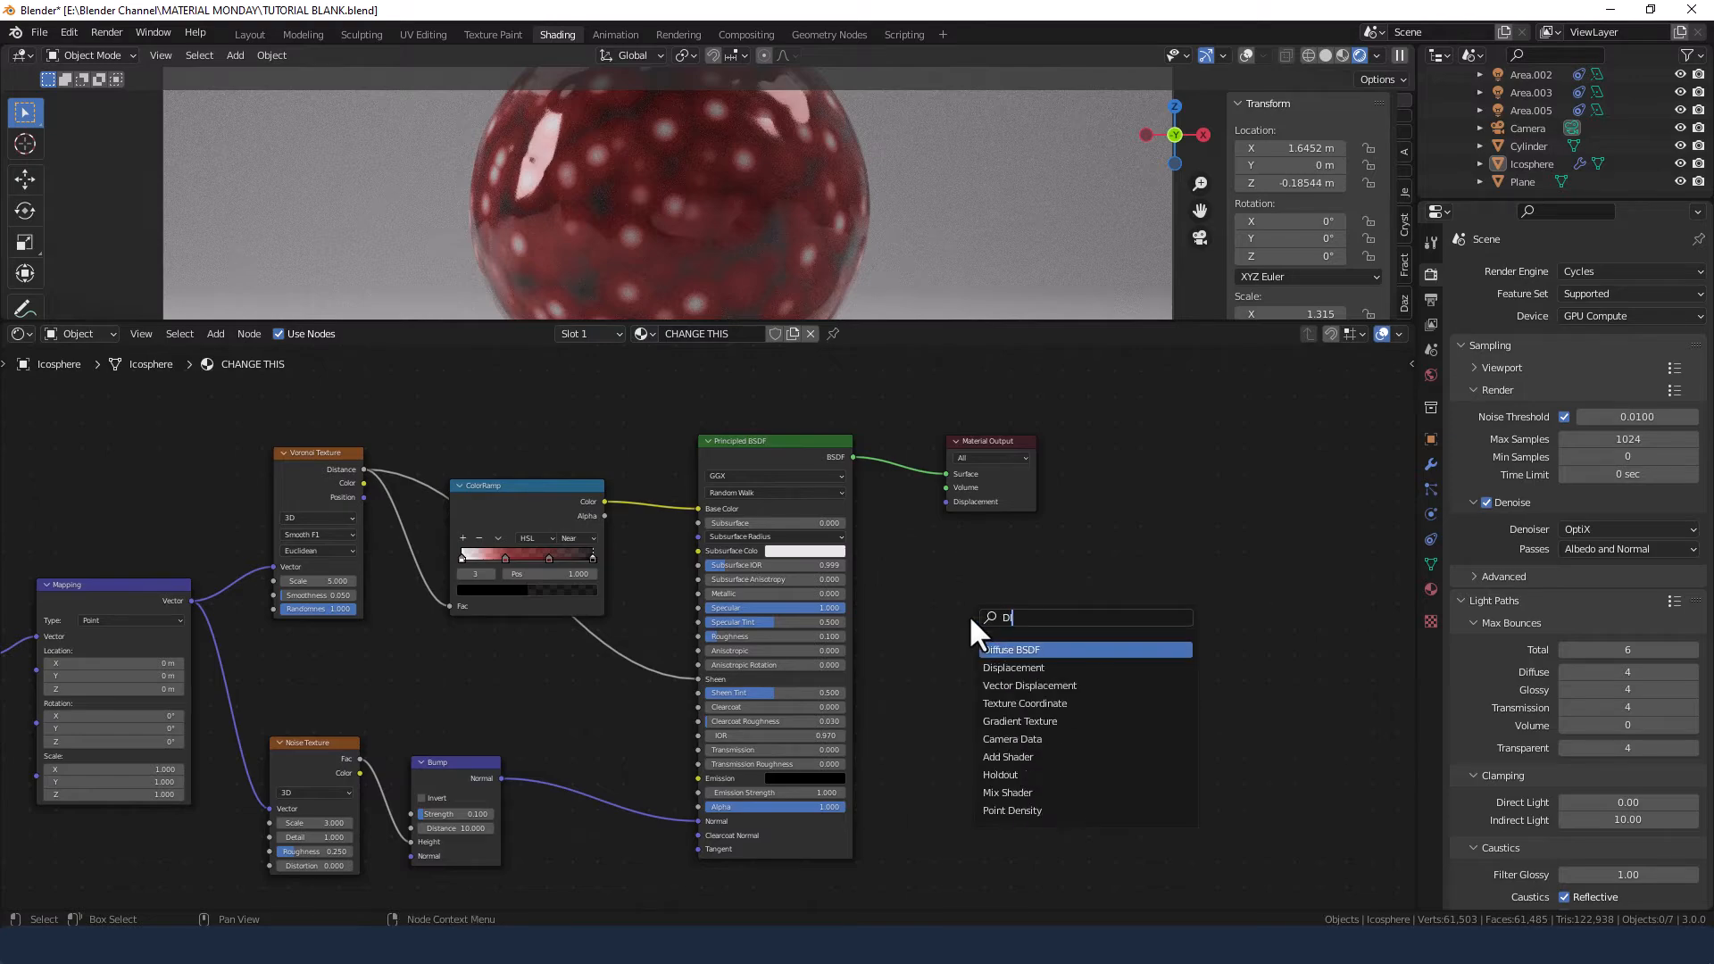
pyautogui.press('Down')
pyautogui.press('Return')
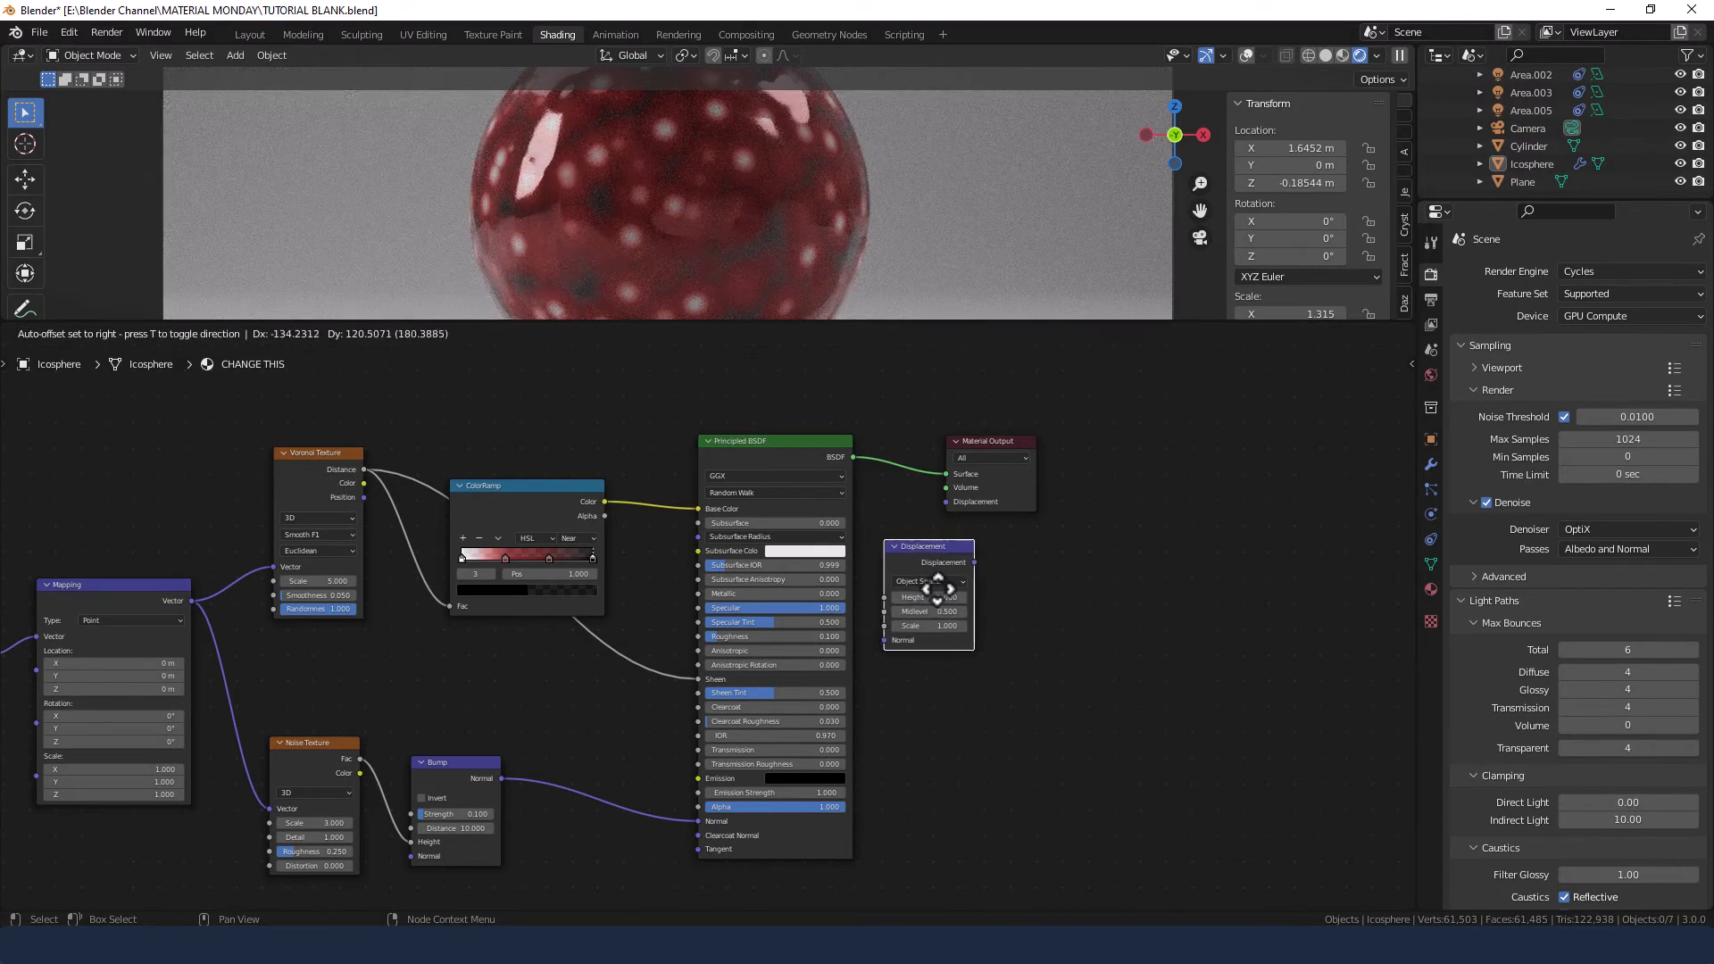
pyautogui.click(943, 592)
# Link the Displacement node to the Material Output's Displacement input and feed the ColorRamp's Color into its Height.
pyautogui.moveTo(988, 446); pyautogui.dragTo(1088, 465)
pyautogui.moveTo(981, 566)
pyautogui.mouseDown()
pyautogui.moveTo(1046, 520)
pyautogui.moveTo(987, 527)
pyautogui.mouseUp()
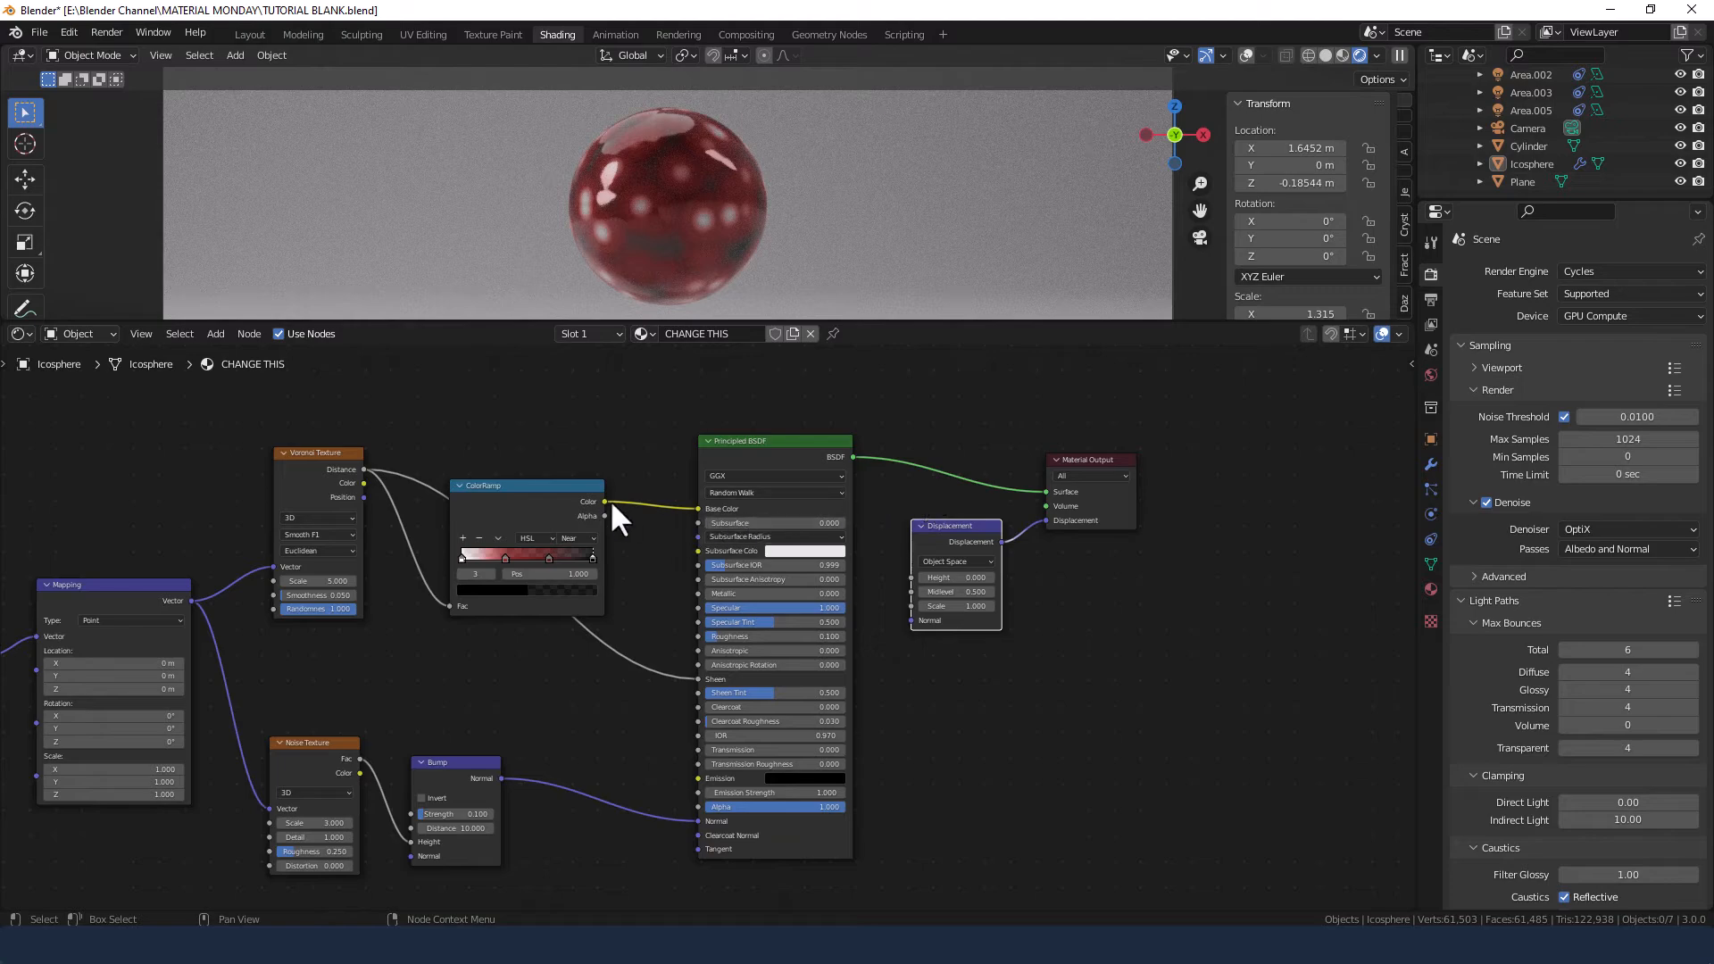
pyautogui.moveTo(605, 502); pyautogui.dragTo(906, 578)
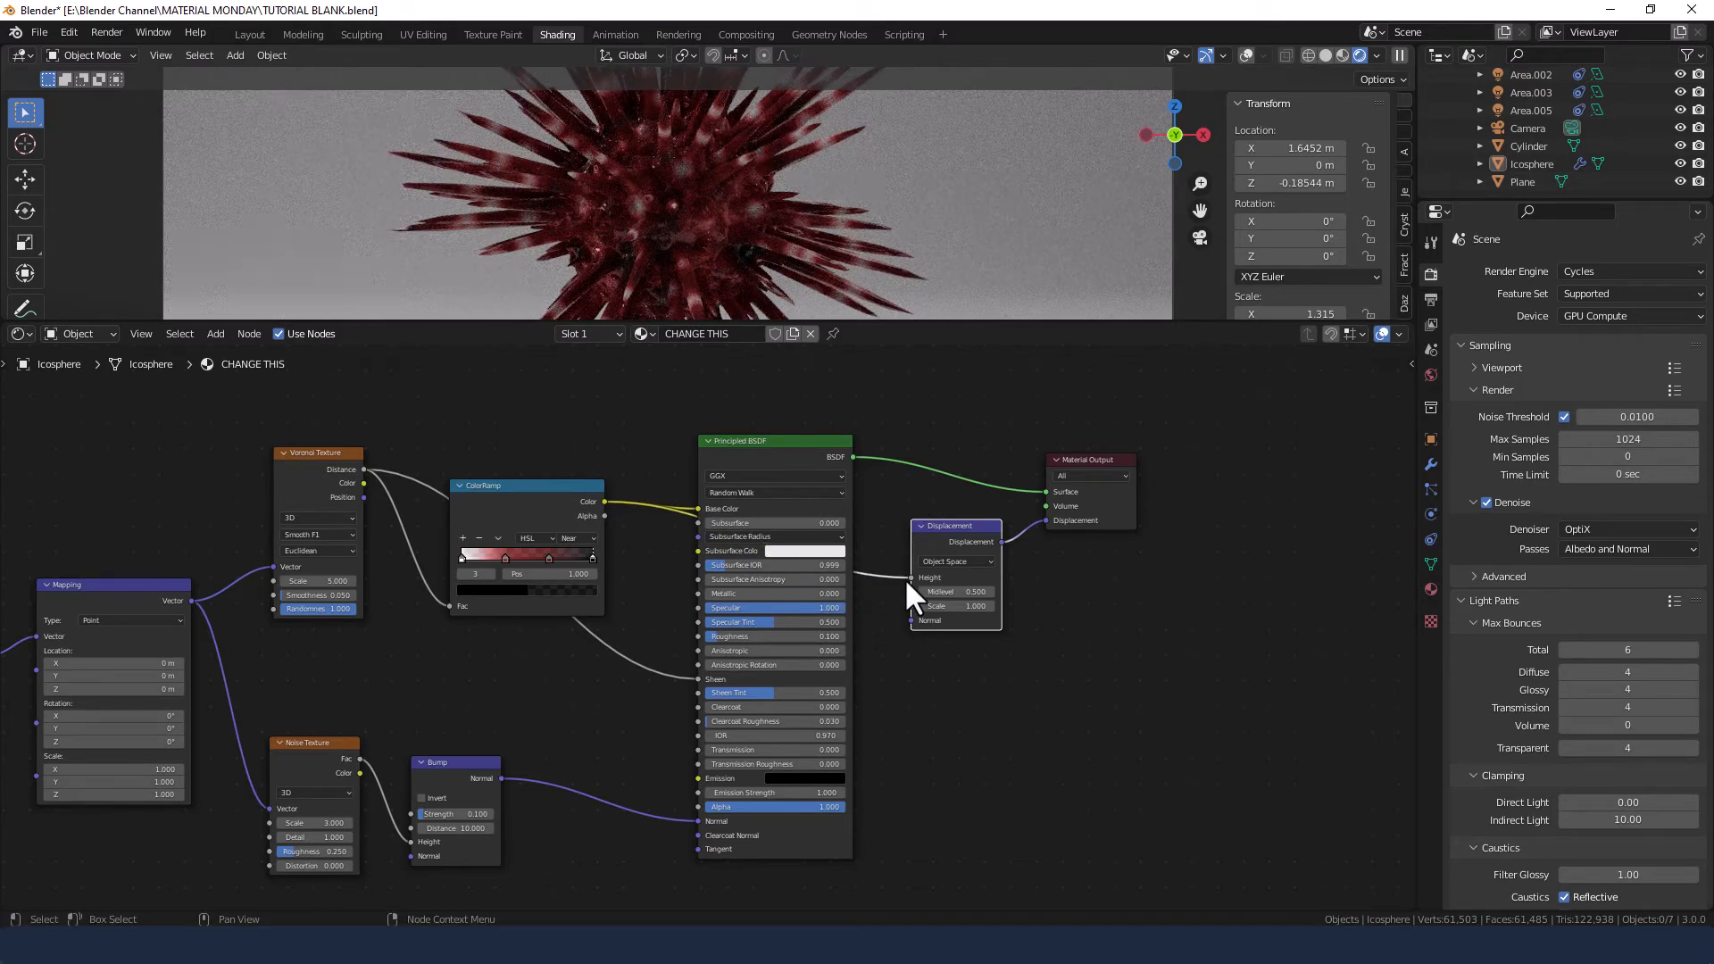
# Set the Displacement node's Midlevel to 0.4 and Scale to 0.01.
pyautogui.scroll(4, 1048, 658)
pyautogui.moveTo(1048, 658); pyautogui.dragTo(843, 662, button='middle')
pyautogui.doubleClick(871, 573)
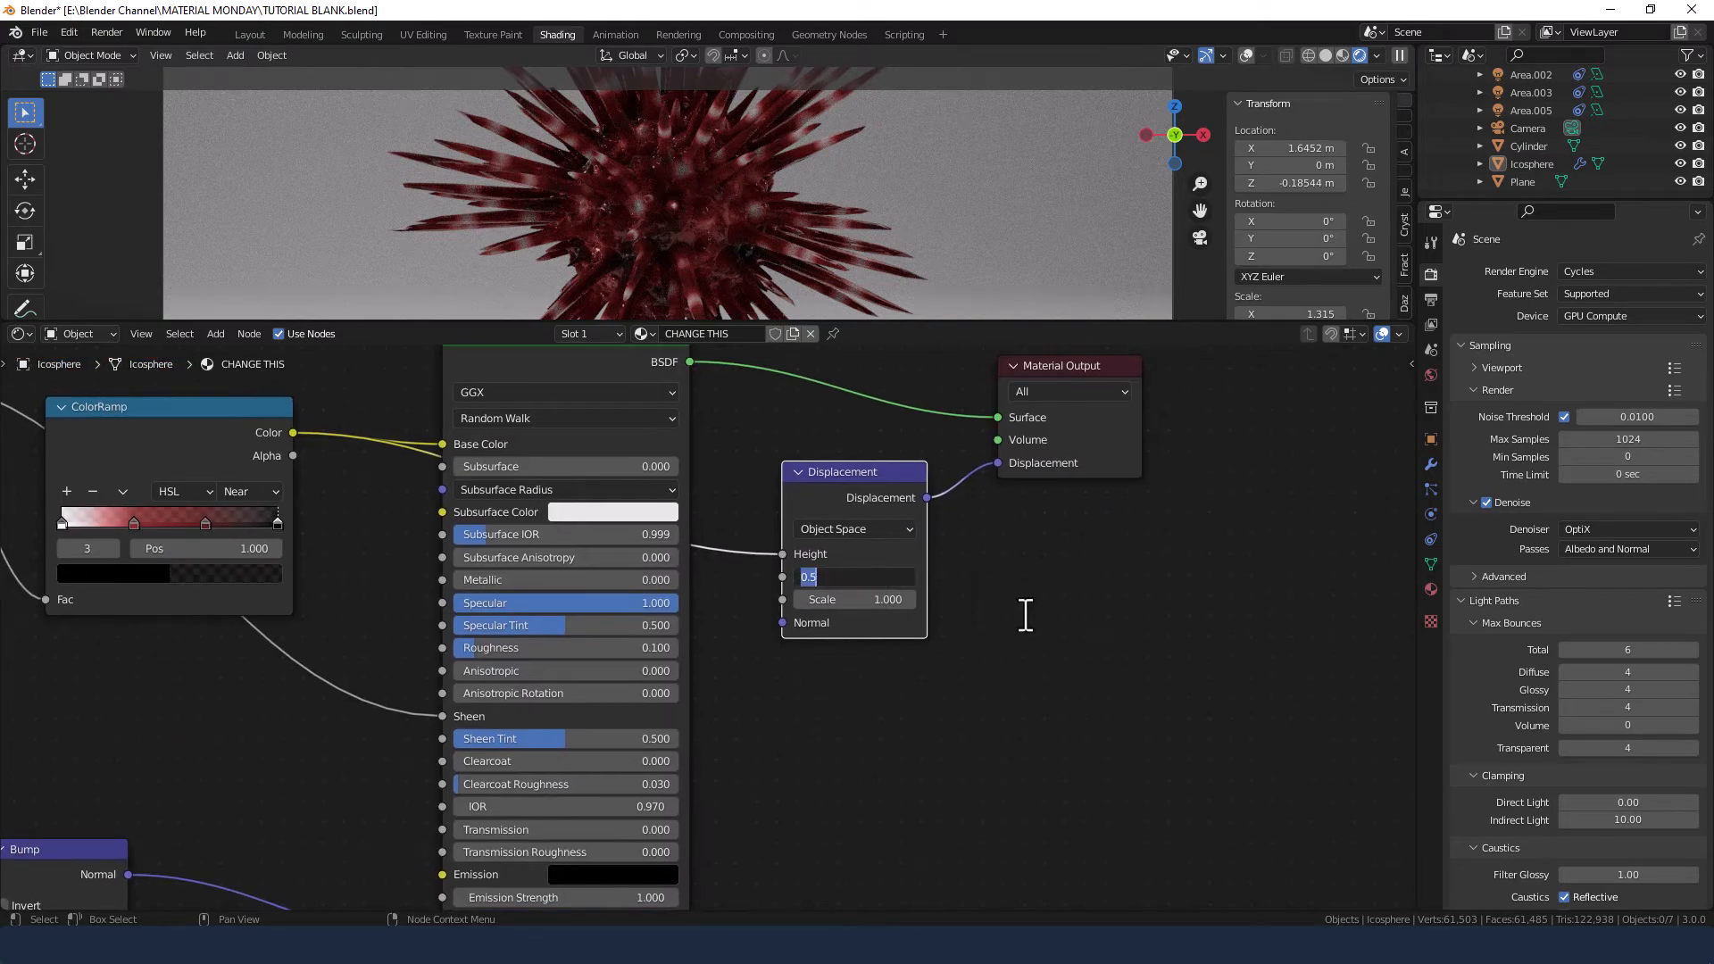
pyautogui.write('.4')
pyautogui.press('Tab')
pyautogui.write('.01')
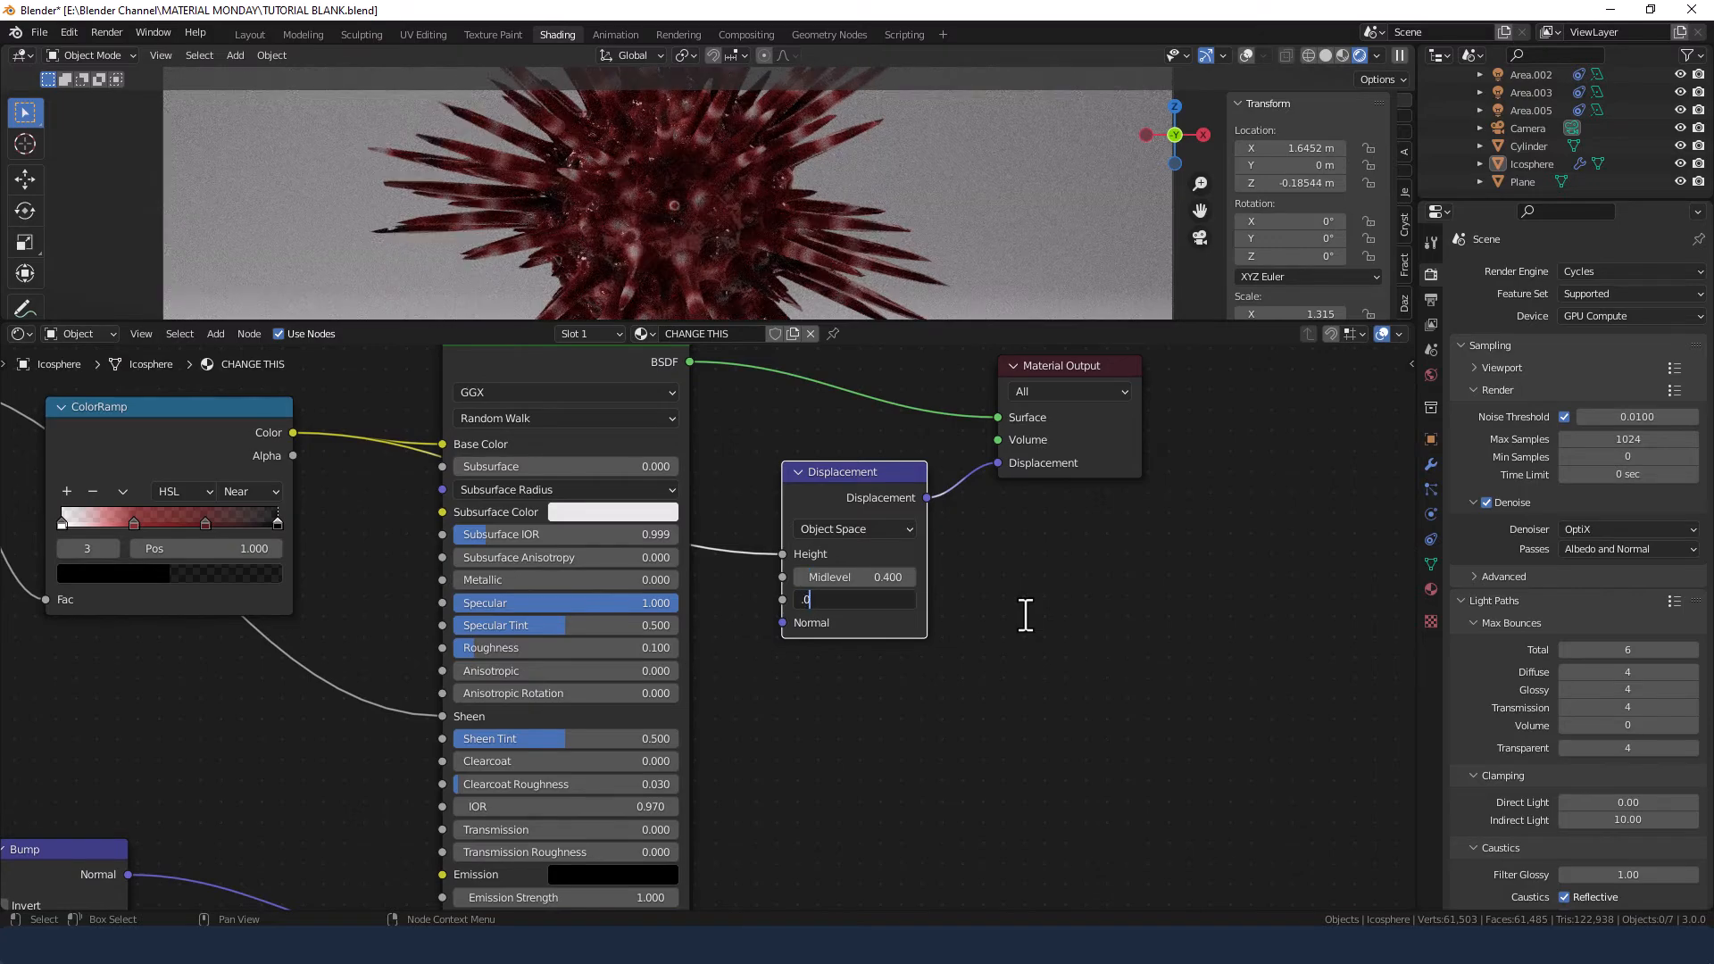
pyautogui.press('Return')
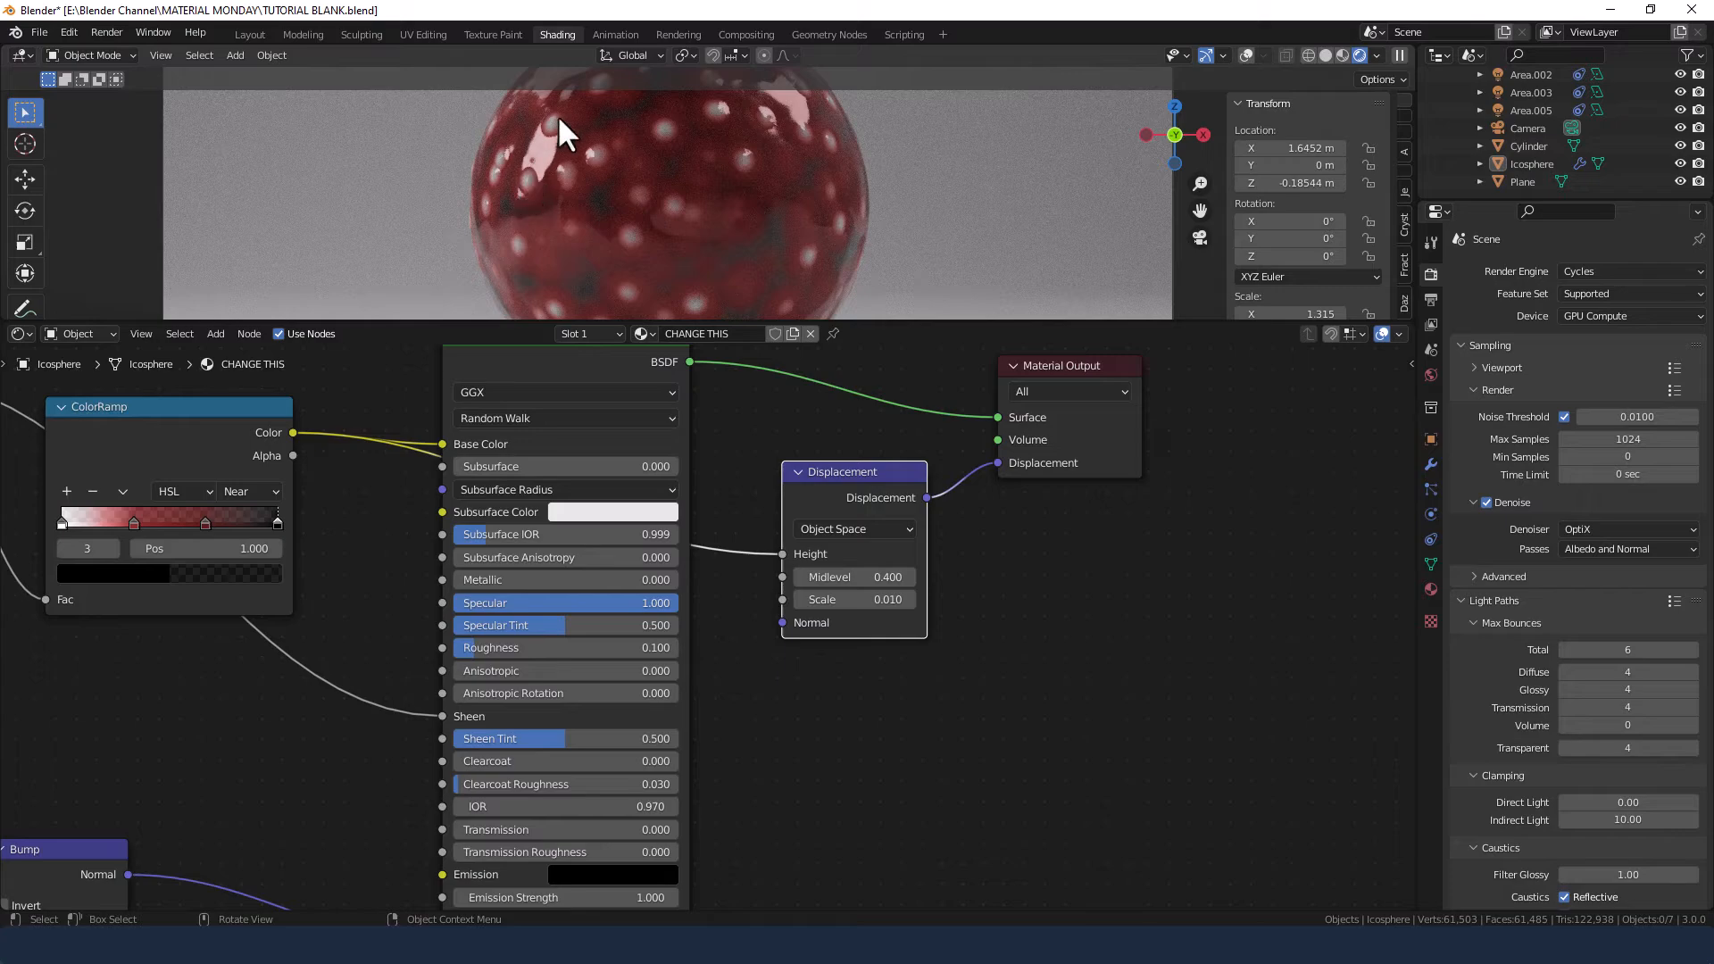
# Shift the ColorRamp's two red stops toward the black end, placing the second stop at about 0.532.
pyautogui.scroll(-2, 812, 679)
pyautogui.moveTo(816, 732); pyautogui.dragTo(992, 690, button='middle')
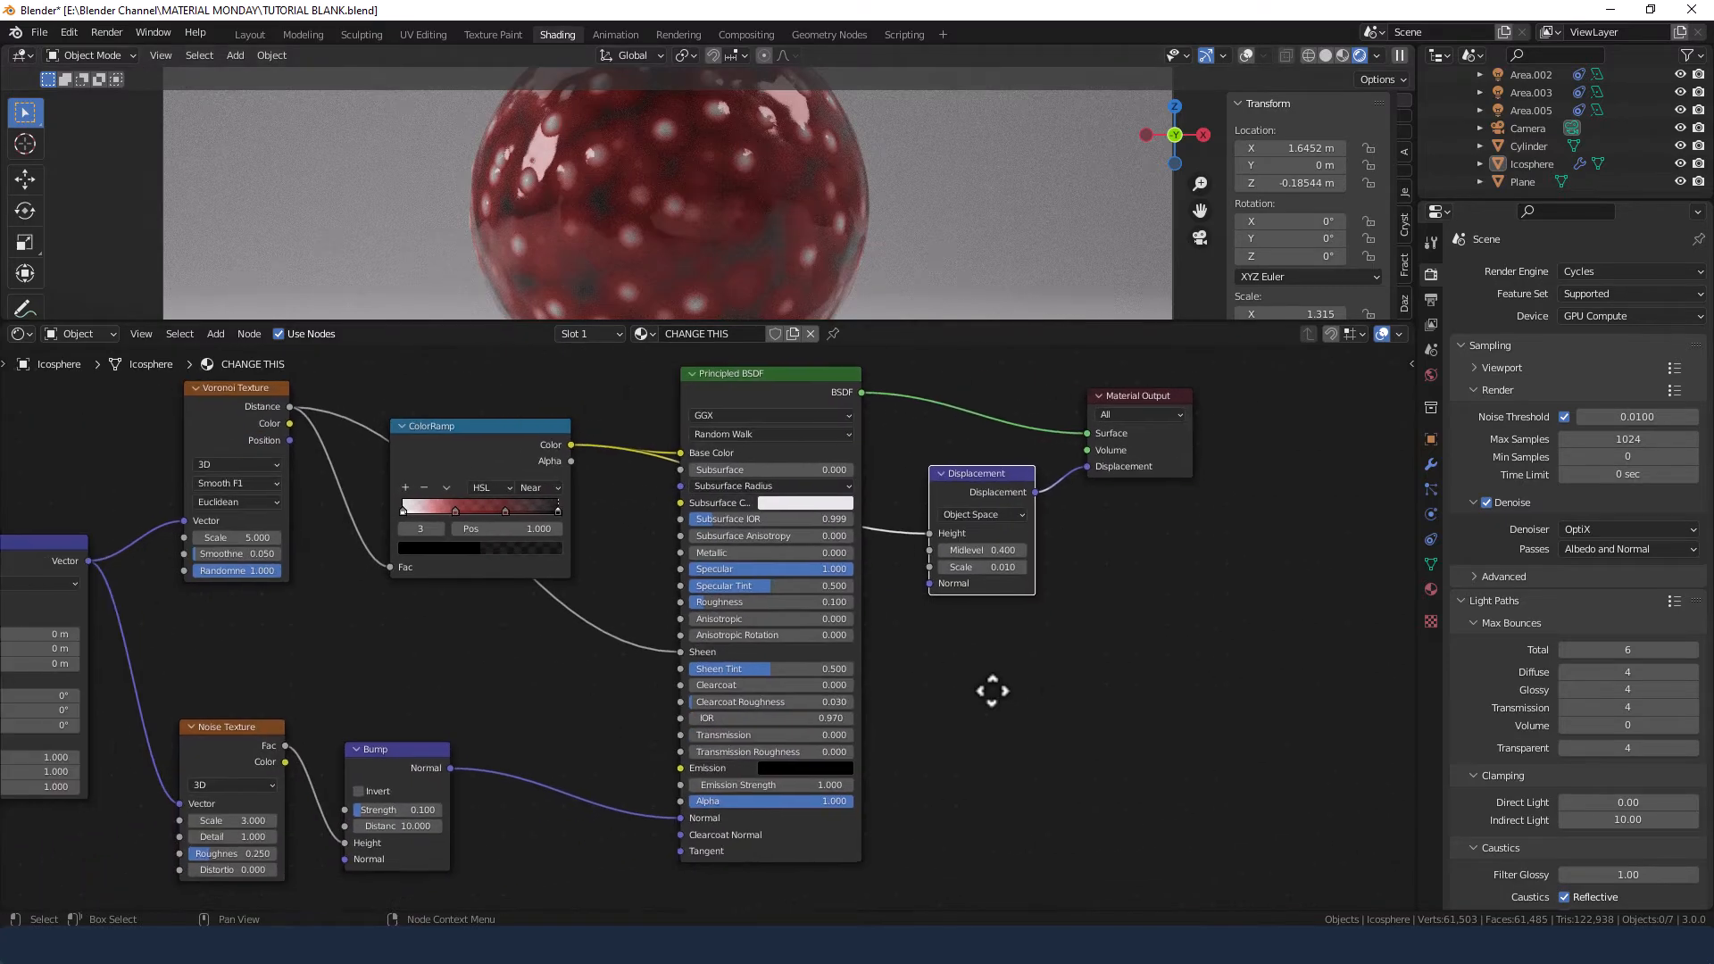
pyautogui.scroll(1, 949, 657)
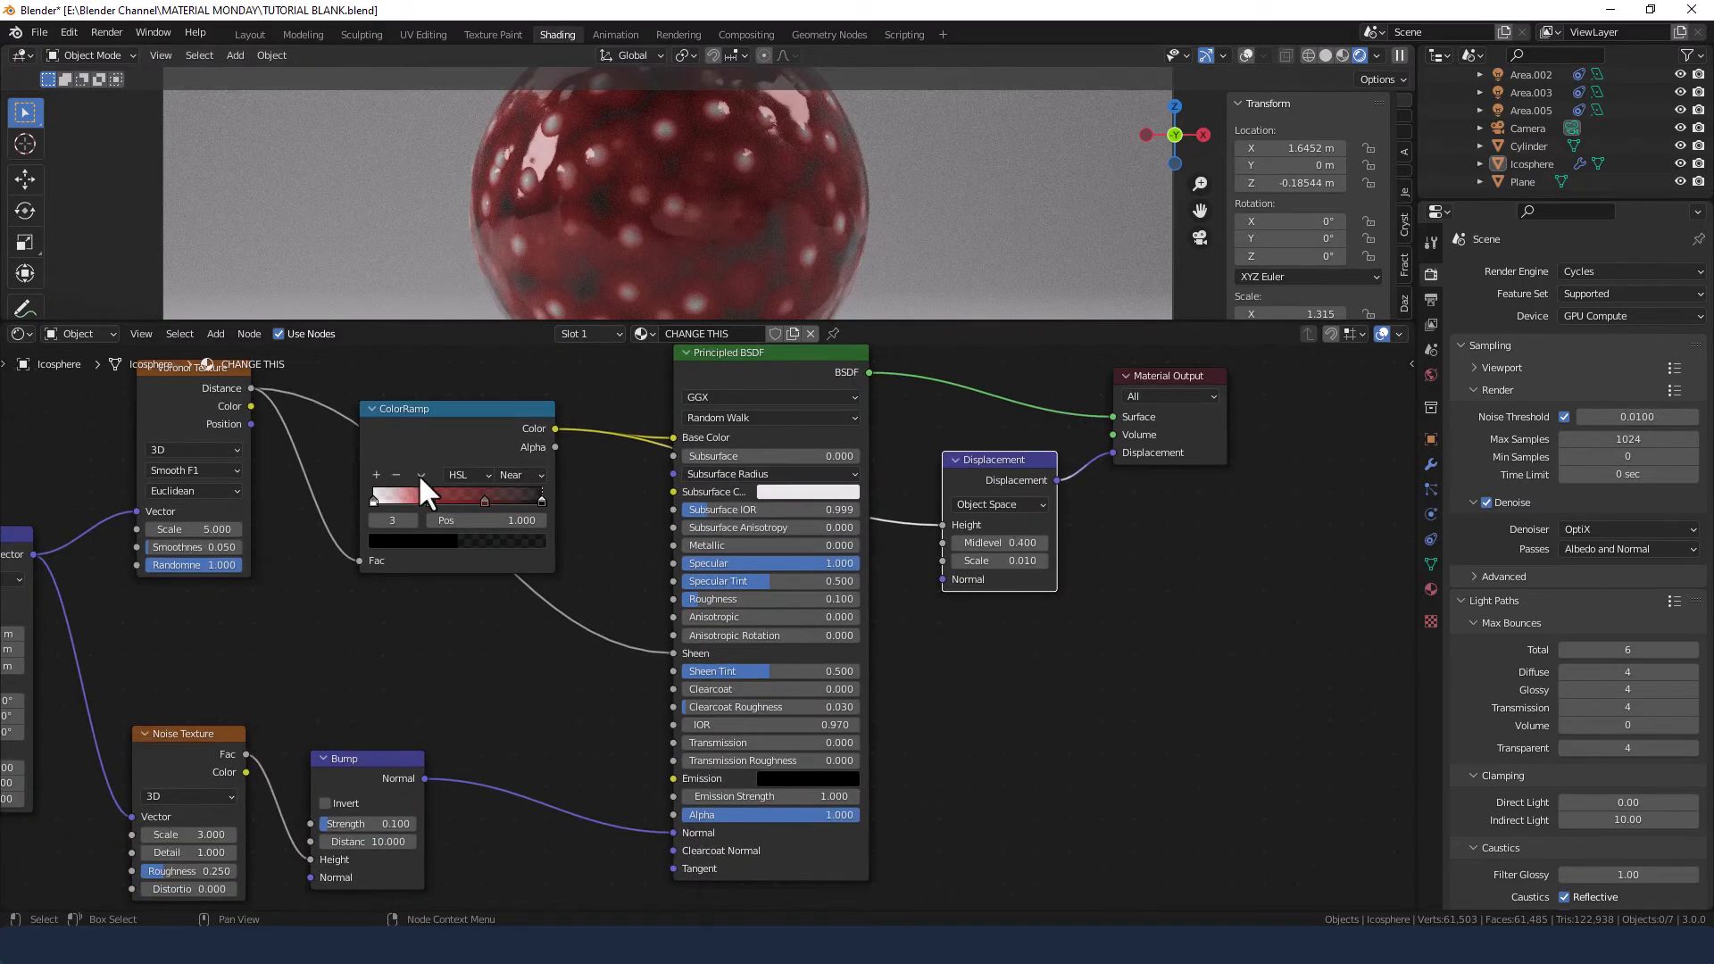
pyautogui.moveTo(429, 500); pyautogui.dragTo(463, 502)
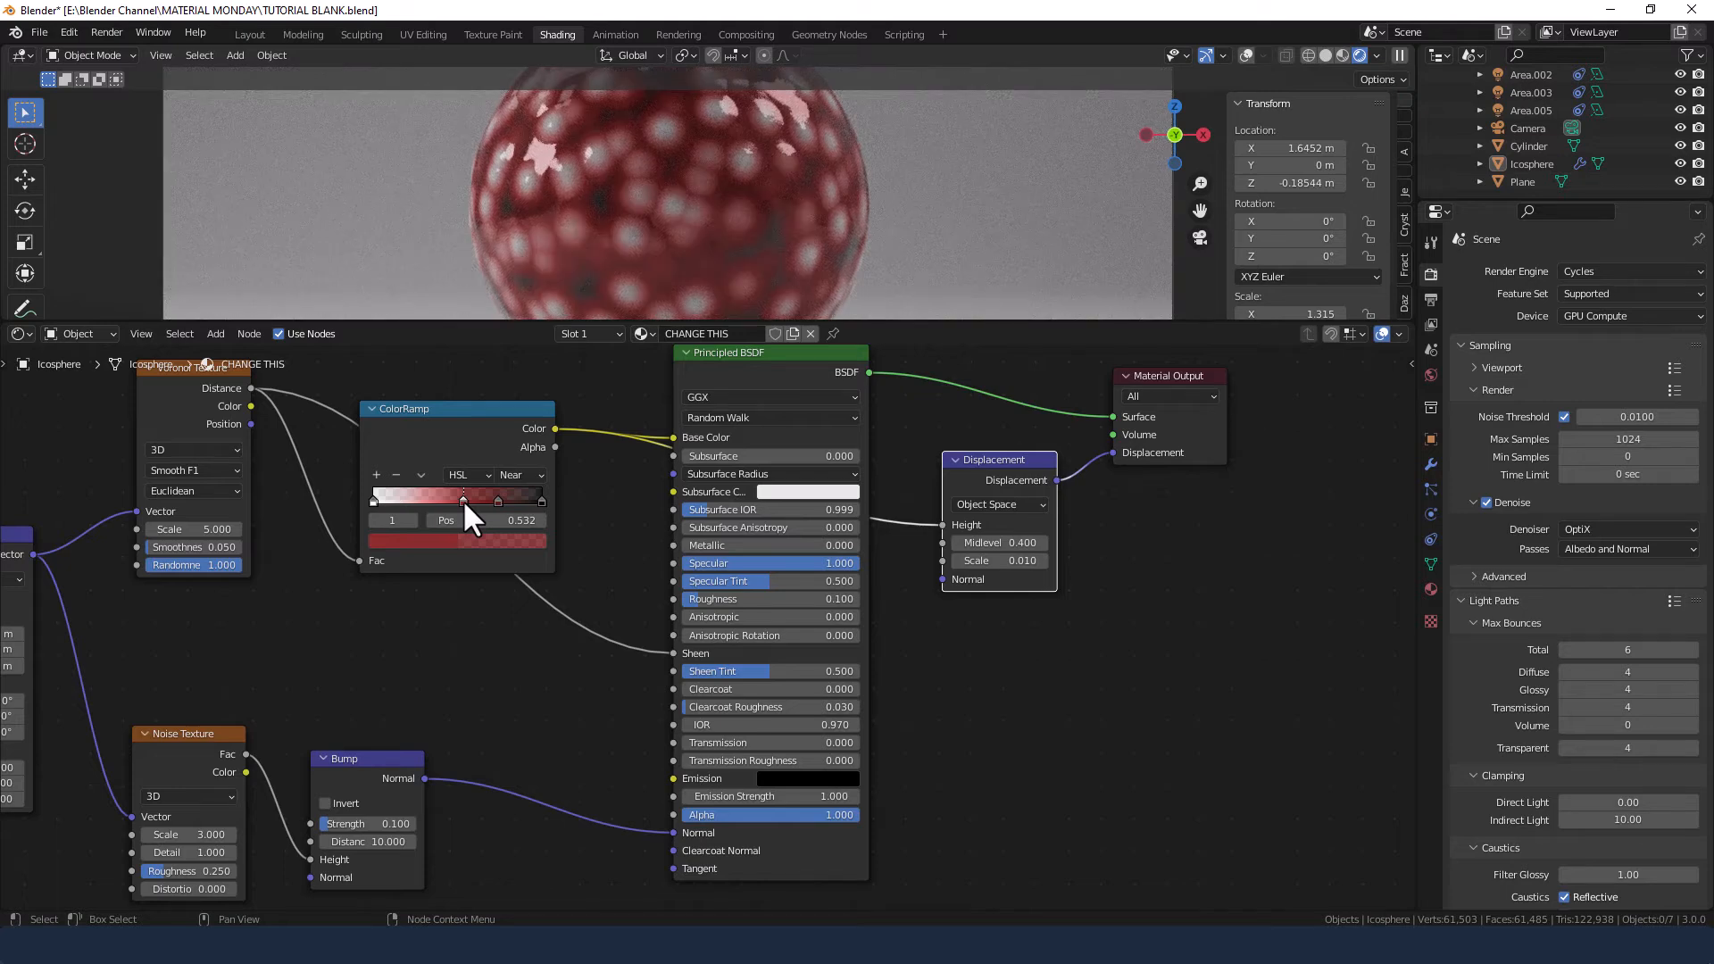
# Connect the ColorRamp's Alpha output to the Principled BSDF's Alpha input.
pyautogui.scroll(-1, 589, 707)
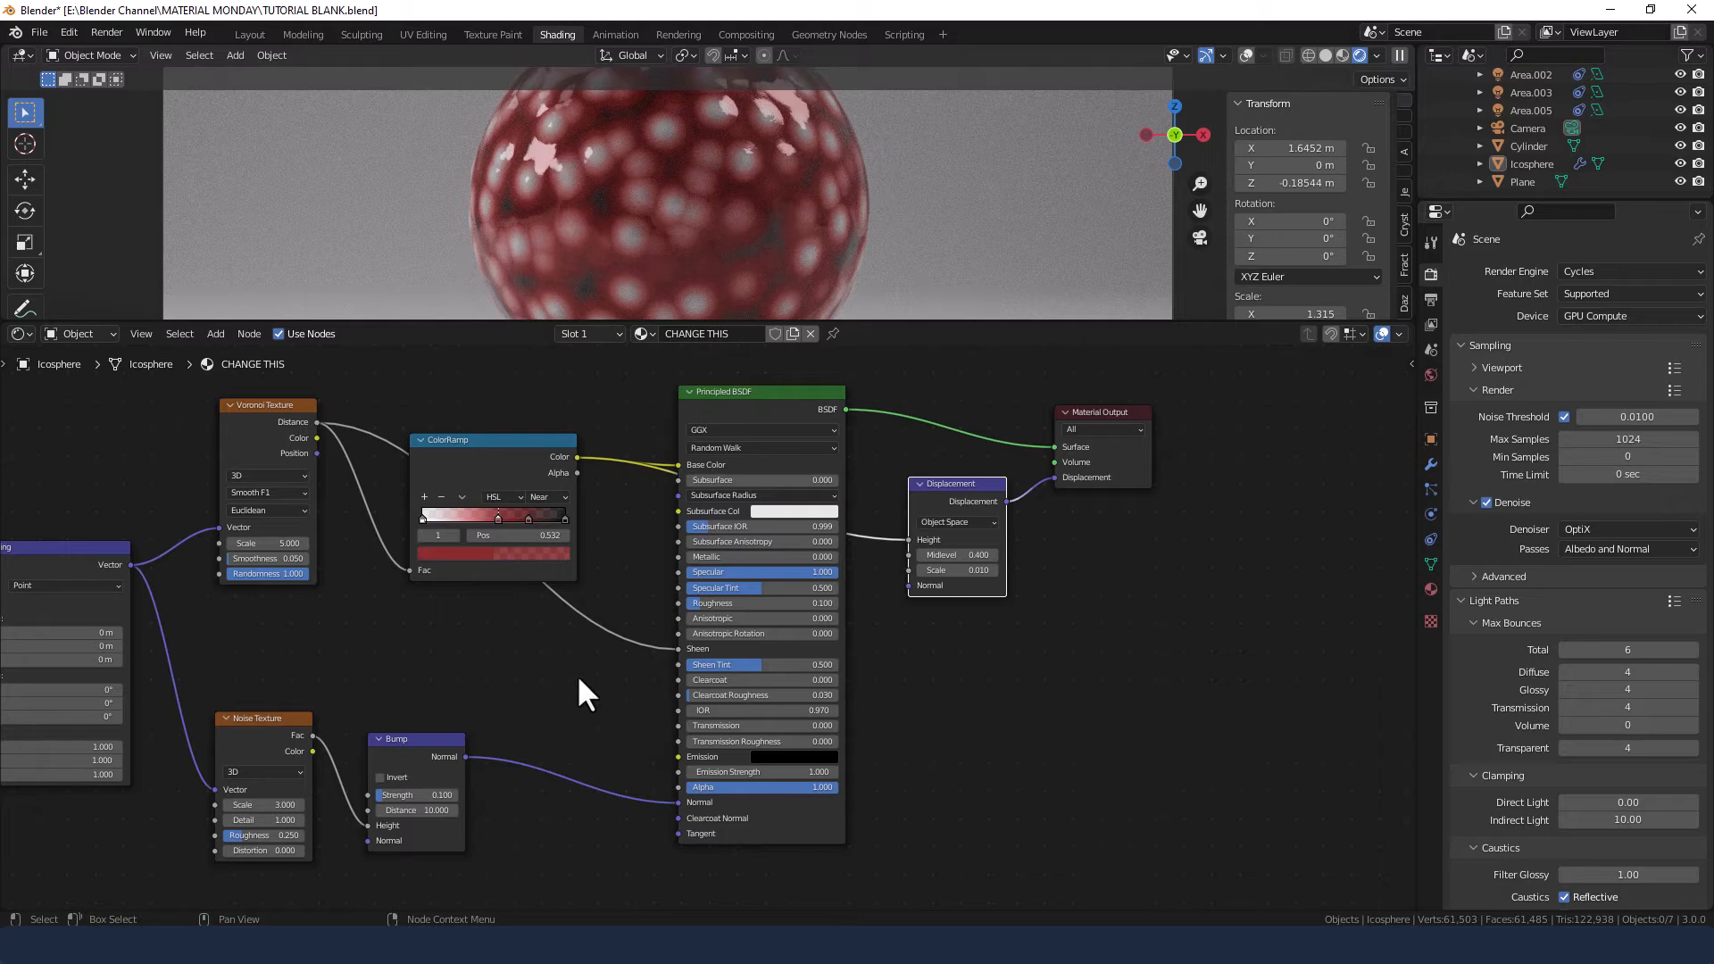
pyautogui.moveTo(578, 677); pyautogui.dragTo(561, 640, button='middle')
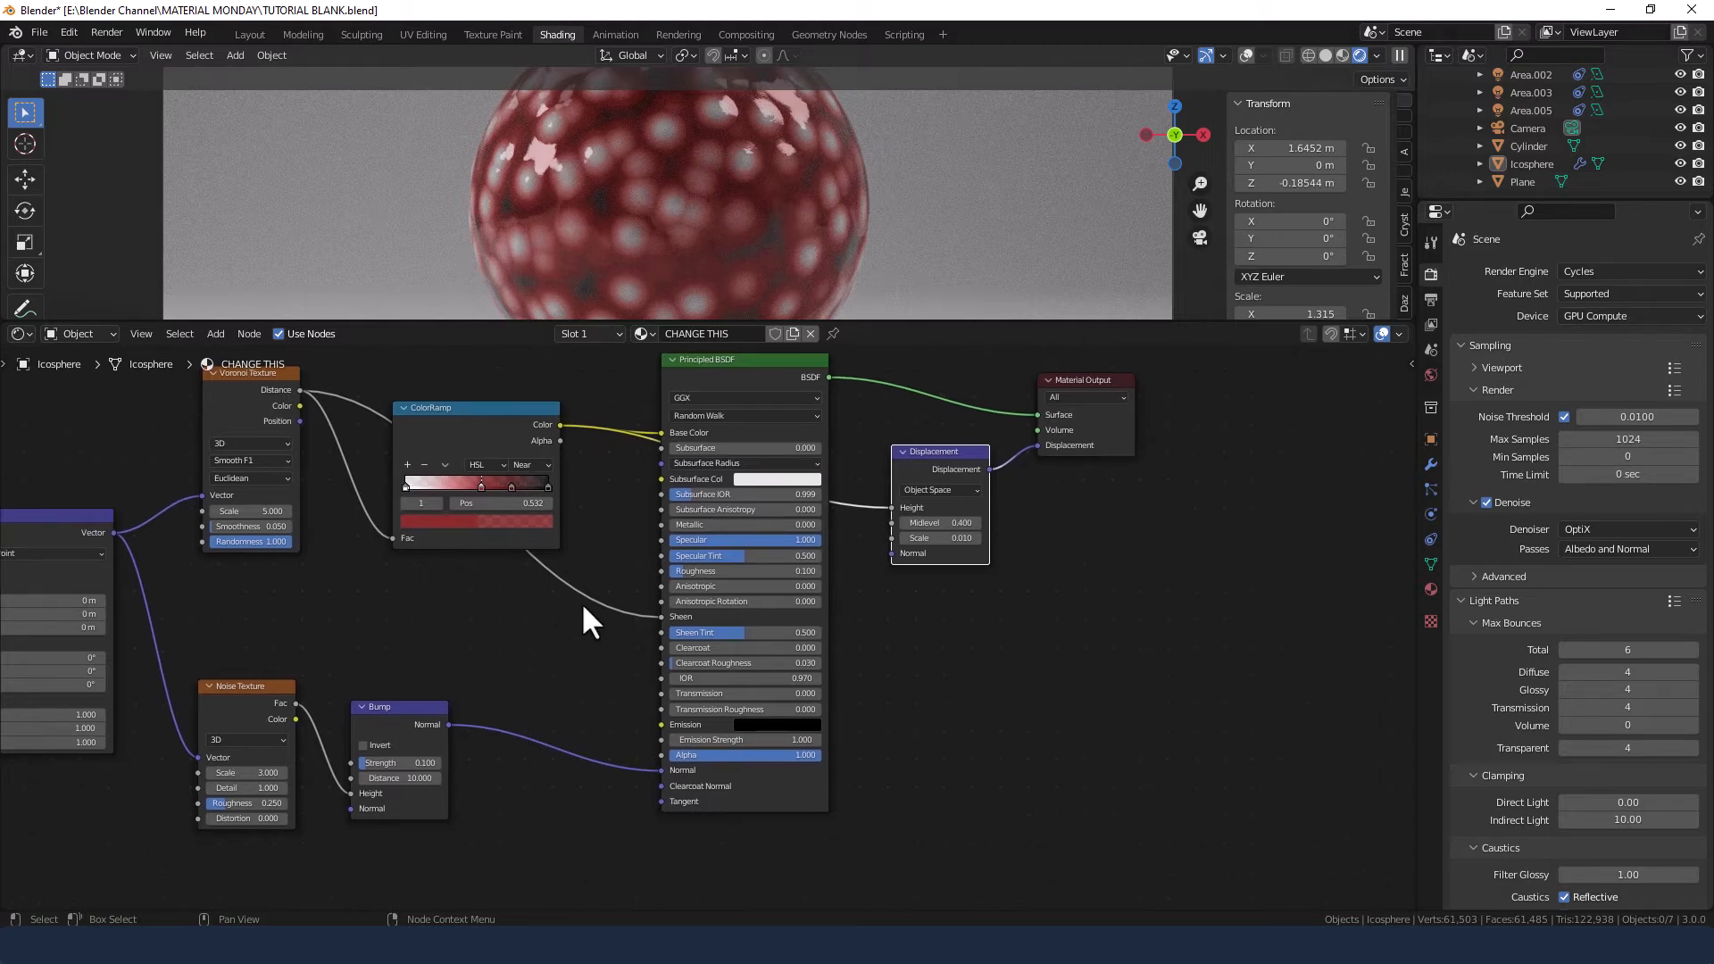
pyautogui.moveTo(560, 440); pyautogui.dragTo(661, 754)
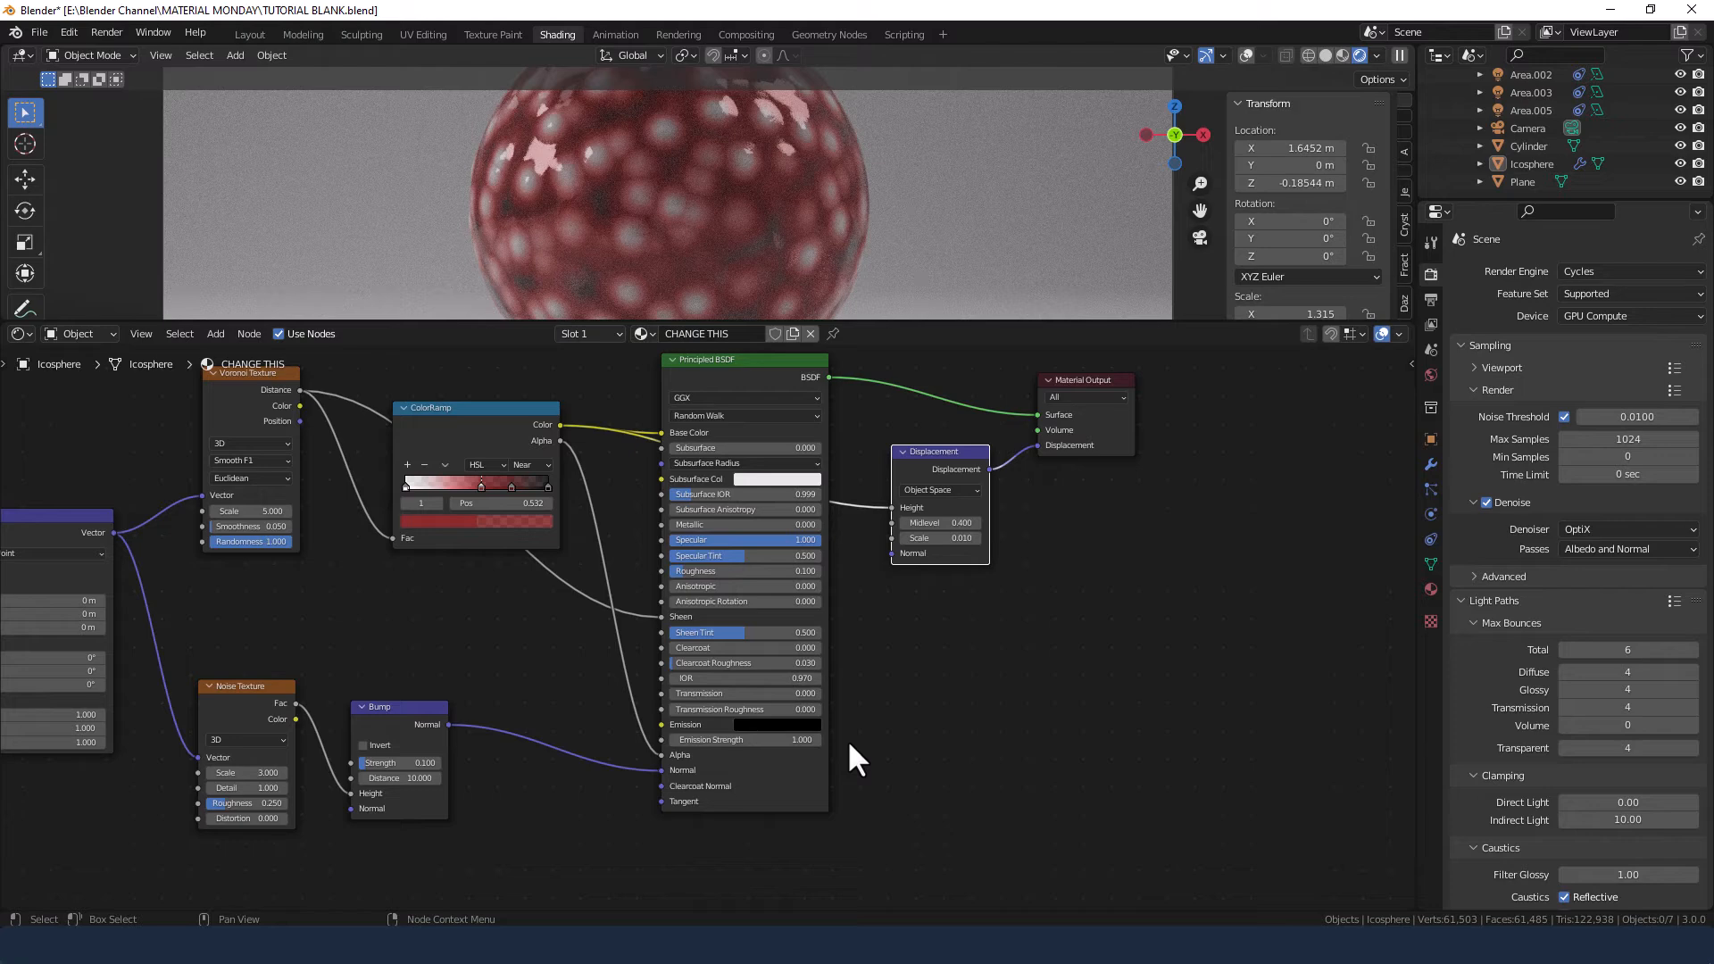
# Move the Noise Texture, Bump, Voronoi Texture, Mapping and Texture Coordinate nodes closer to the Principled BSDF.
pyautogui.scroll(-3, 911, 639)
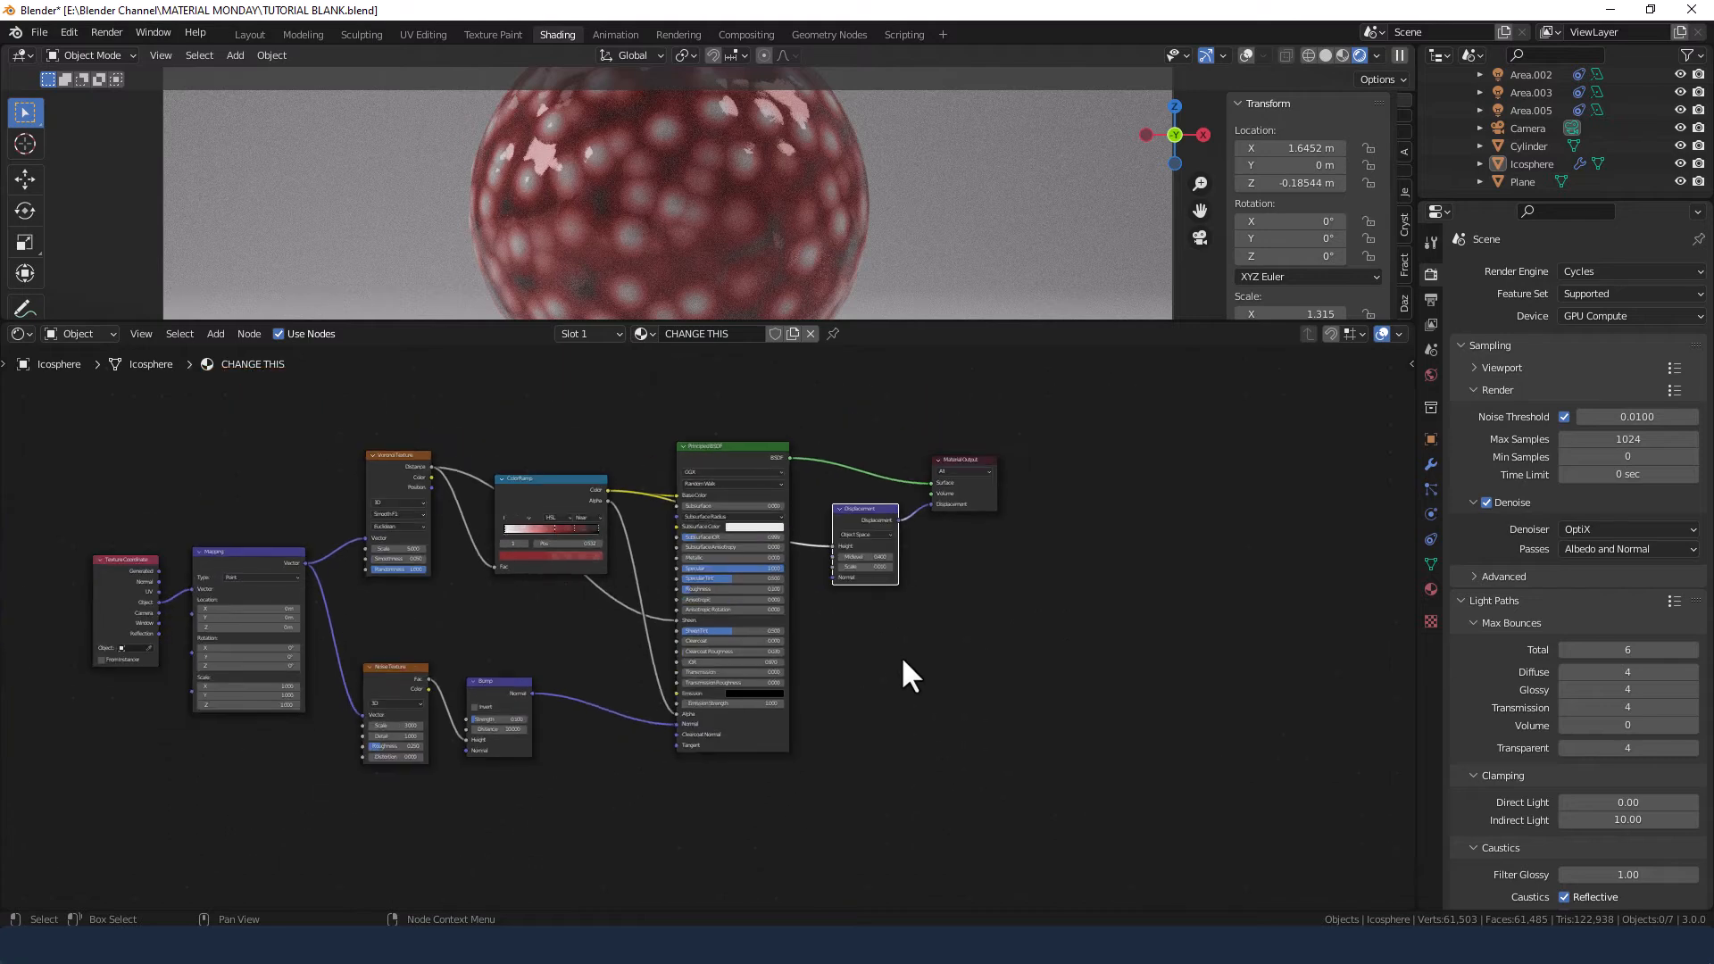
pyautogui.moveTo(911, 673); pyautogui.dragTo(1069, 666, button='middle')
pyautogui.moveTo(540, 650); pyautogui.dragTo(757, 707)
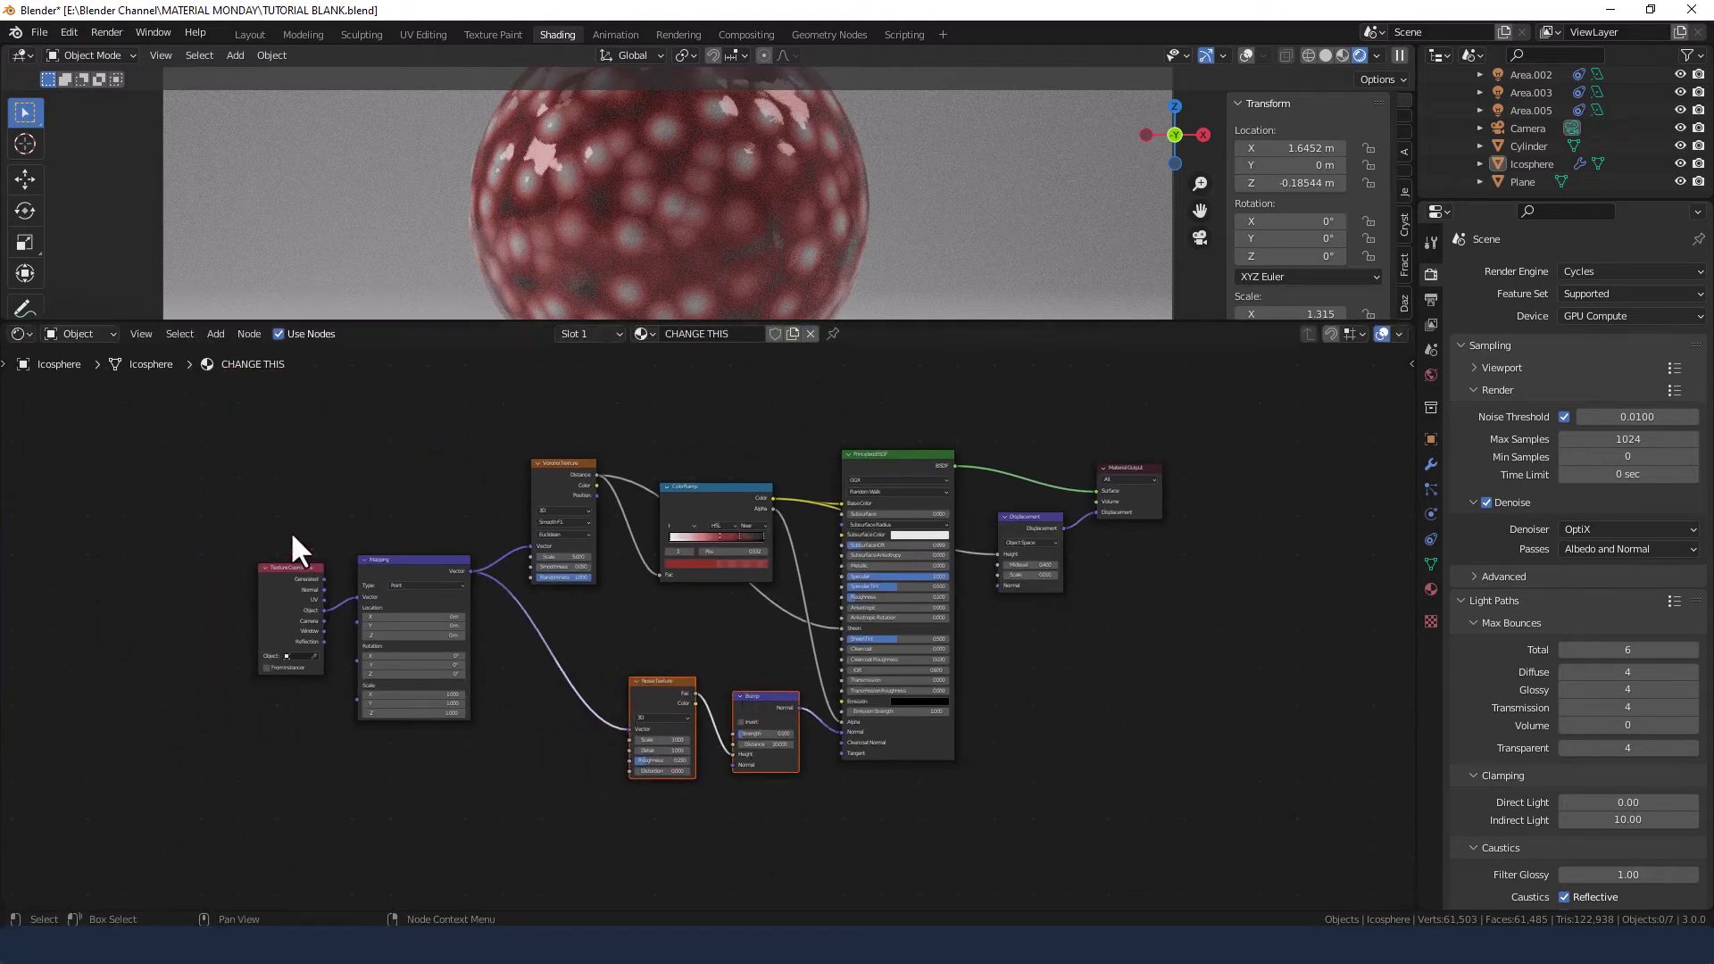
pyautogui.moveTo(268, 450); pyautogui.dragTo(567, 720)
pyautogui.moveTo(534, 491); pyautogui.dragTo(574, 521)
pyautogui.moveTo(317, 541); pyautogui.dragTo(407, 663)
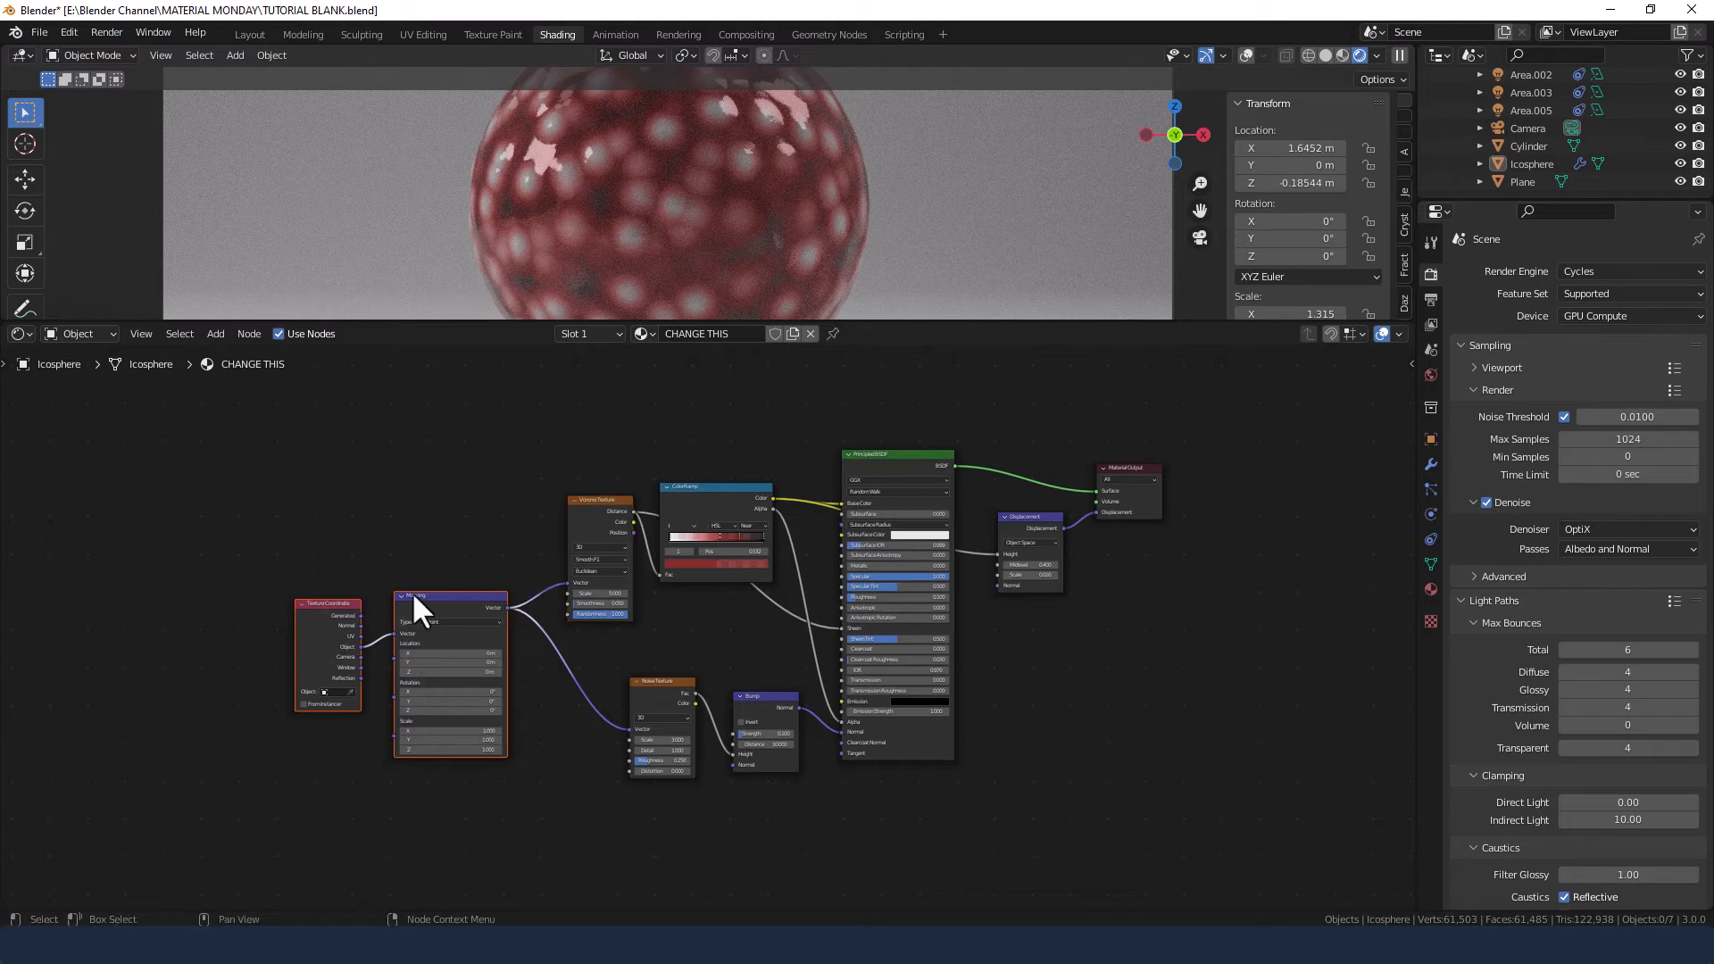
pyautogui.moveTo(415, 596); pyautogui.dragTo(443, 594)
pyautogui.click(412, 545)
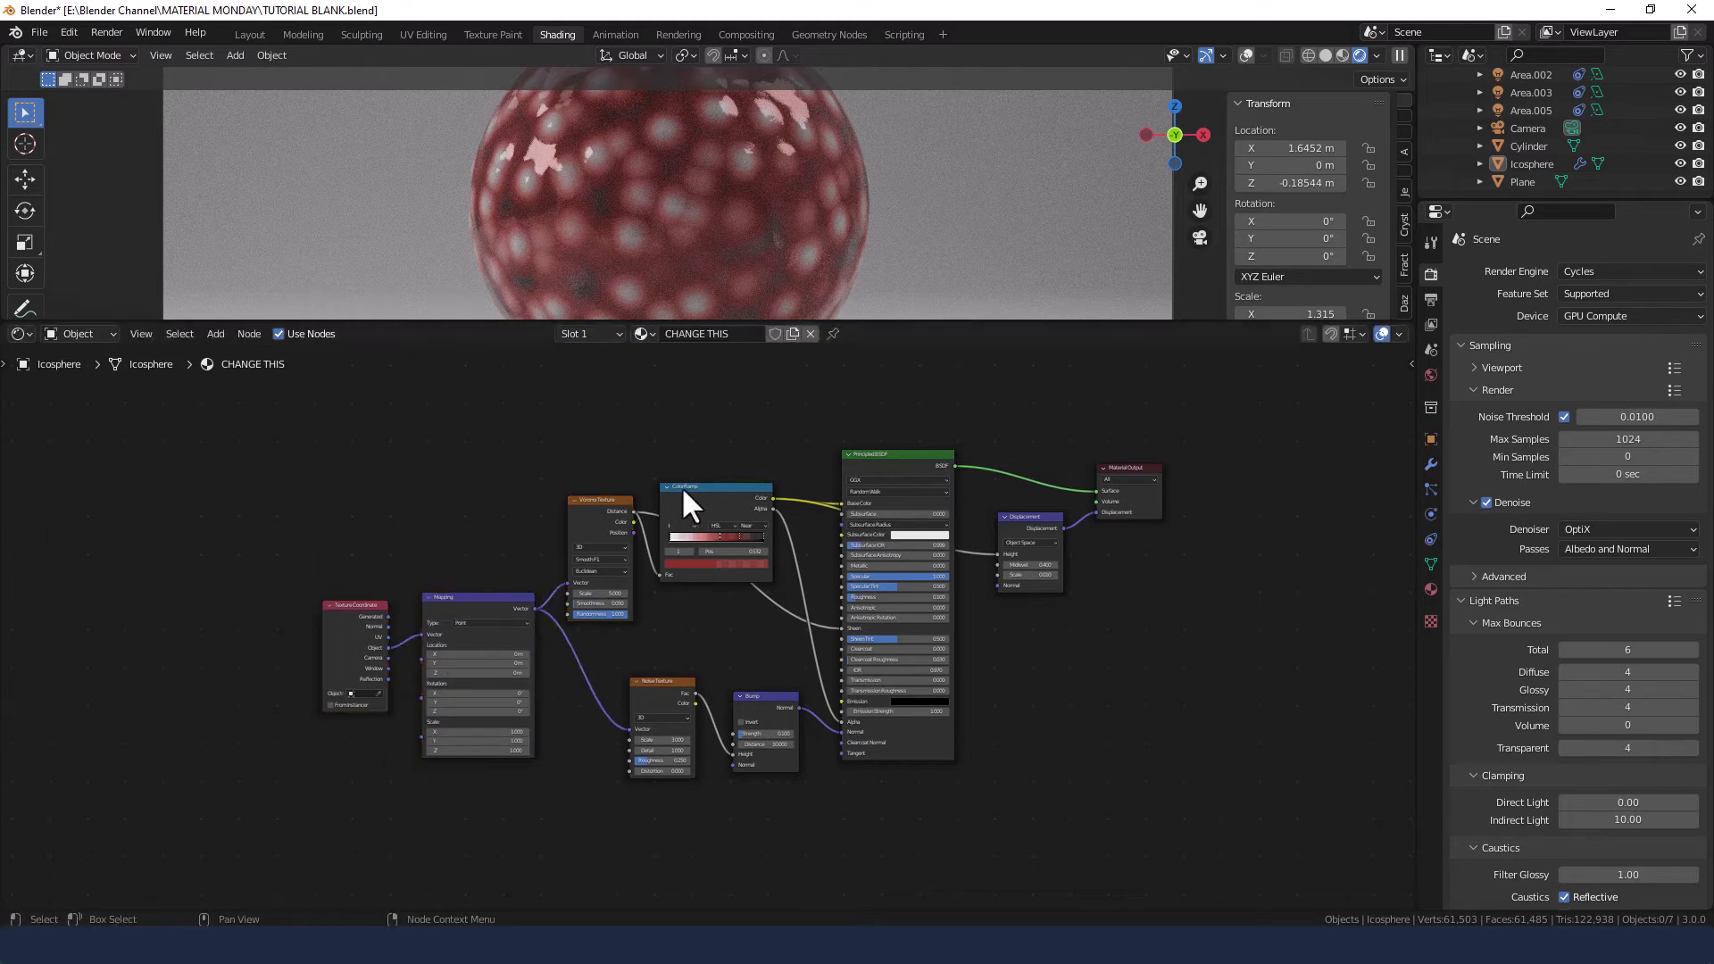
# Tidy the node layout by repositioning the ColorRamp, Displacement and Material Output nodes around the Principled BSDF.
pyautogui.moveTo(683, 486); pyautogui.dragTo(698, 555)
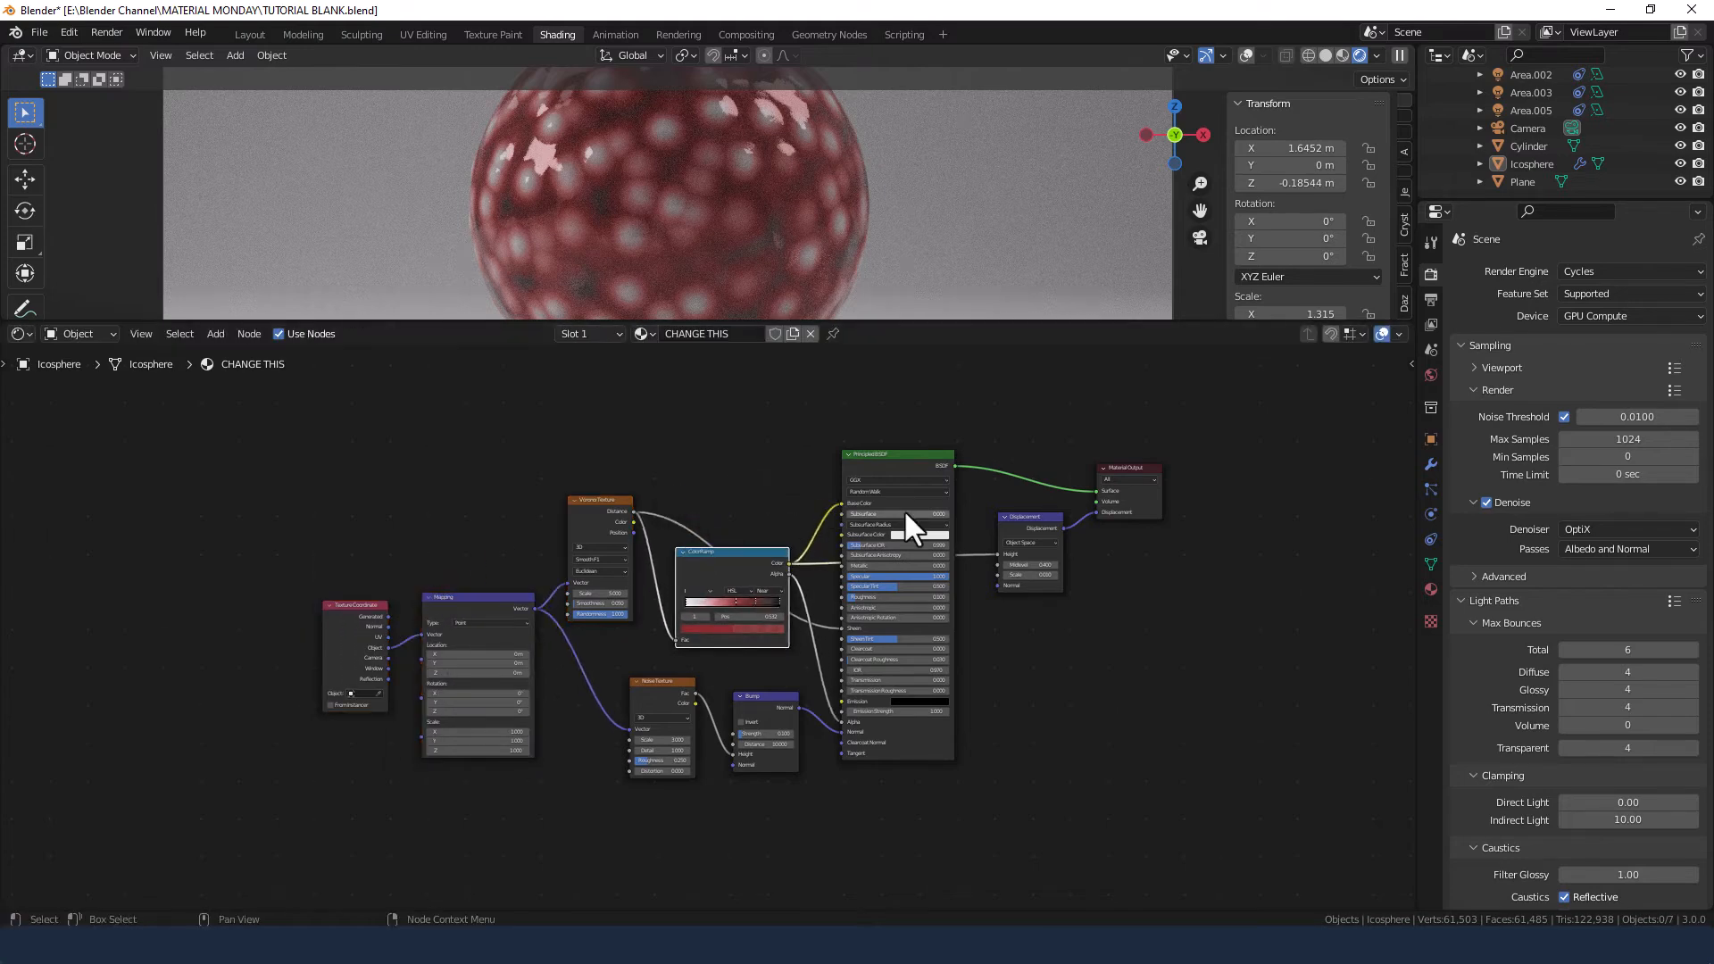
pyautogui.moveTo(1014, 520); pyautogui.dragTo(1001, 534)
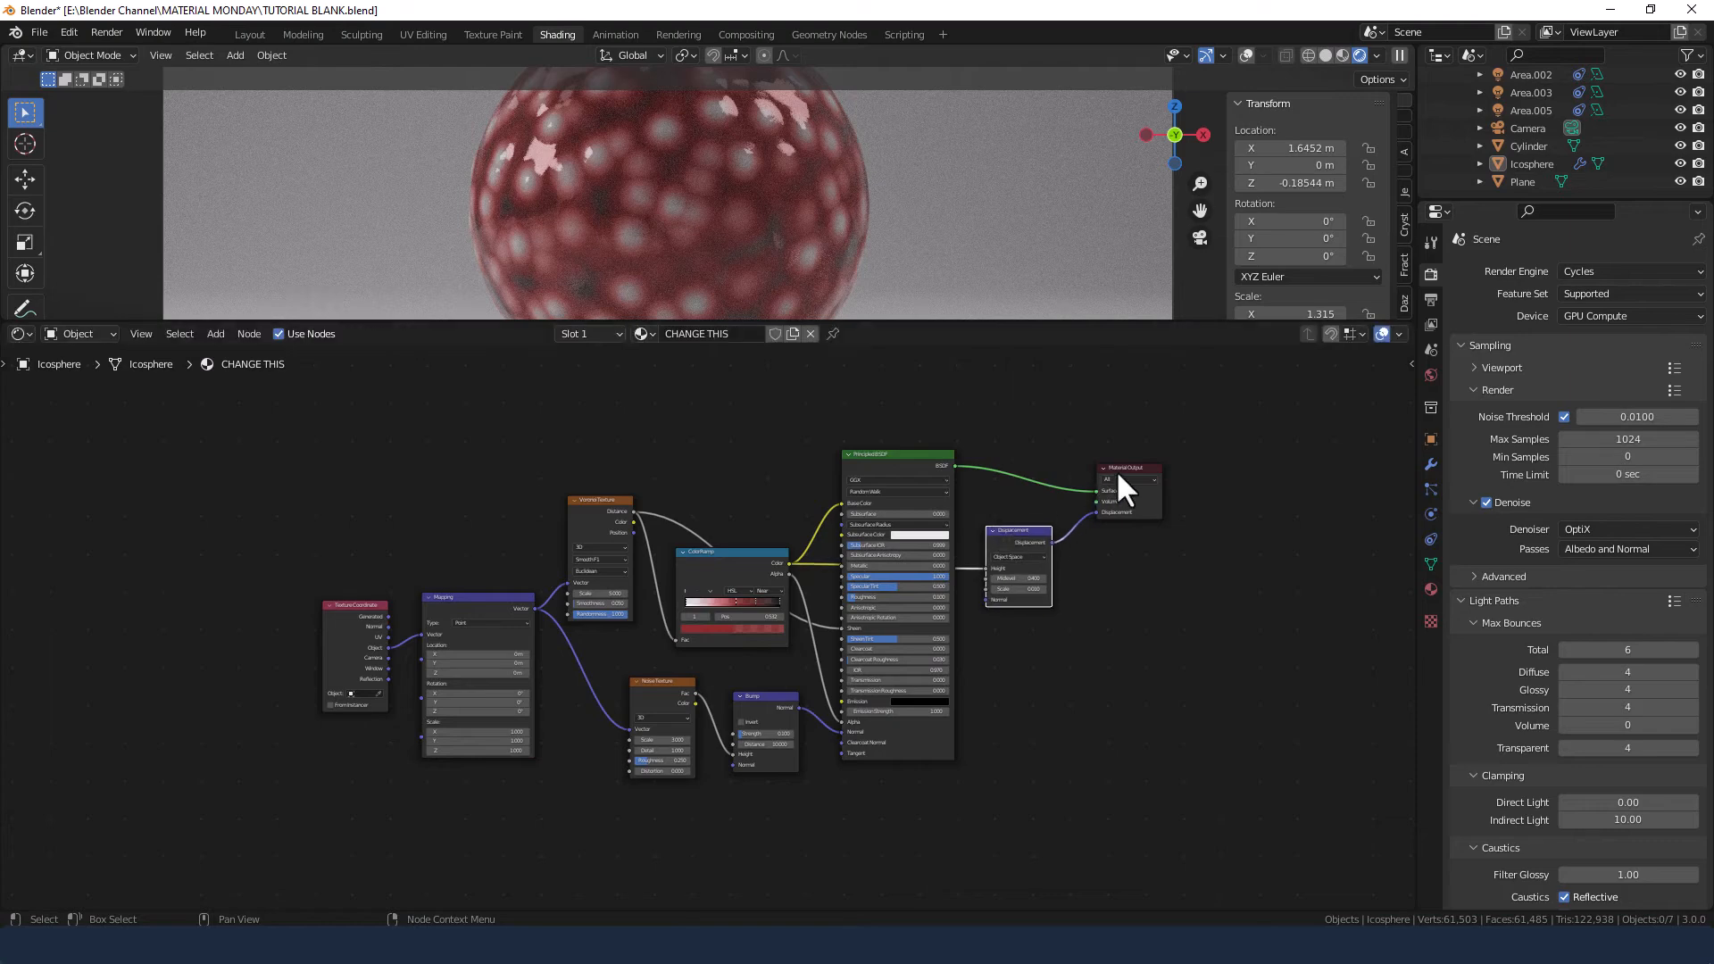
pyautogui.moveTo(1118, 483)
pyautogui.mouseDown()
pyautogui.moveTo(1079, 467)
pyautogui.moveTo(1102, 480)
pyautogui.mouseUp()
pyautogui.scroll(1, 1053, 609)
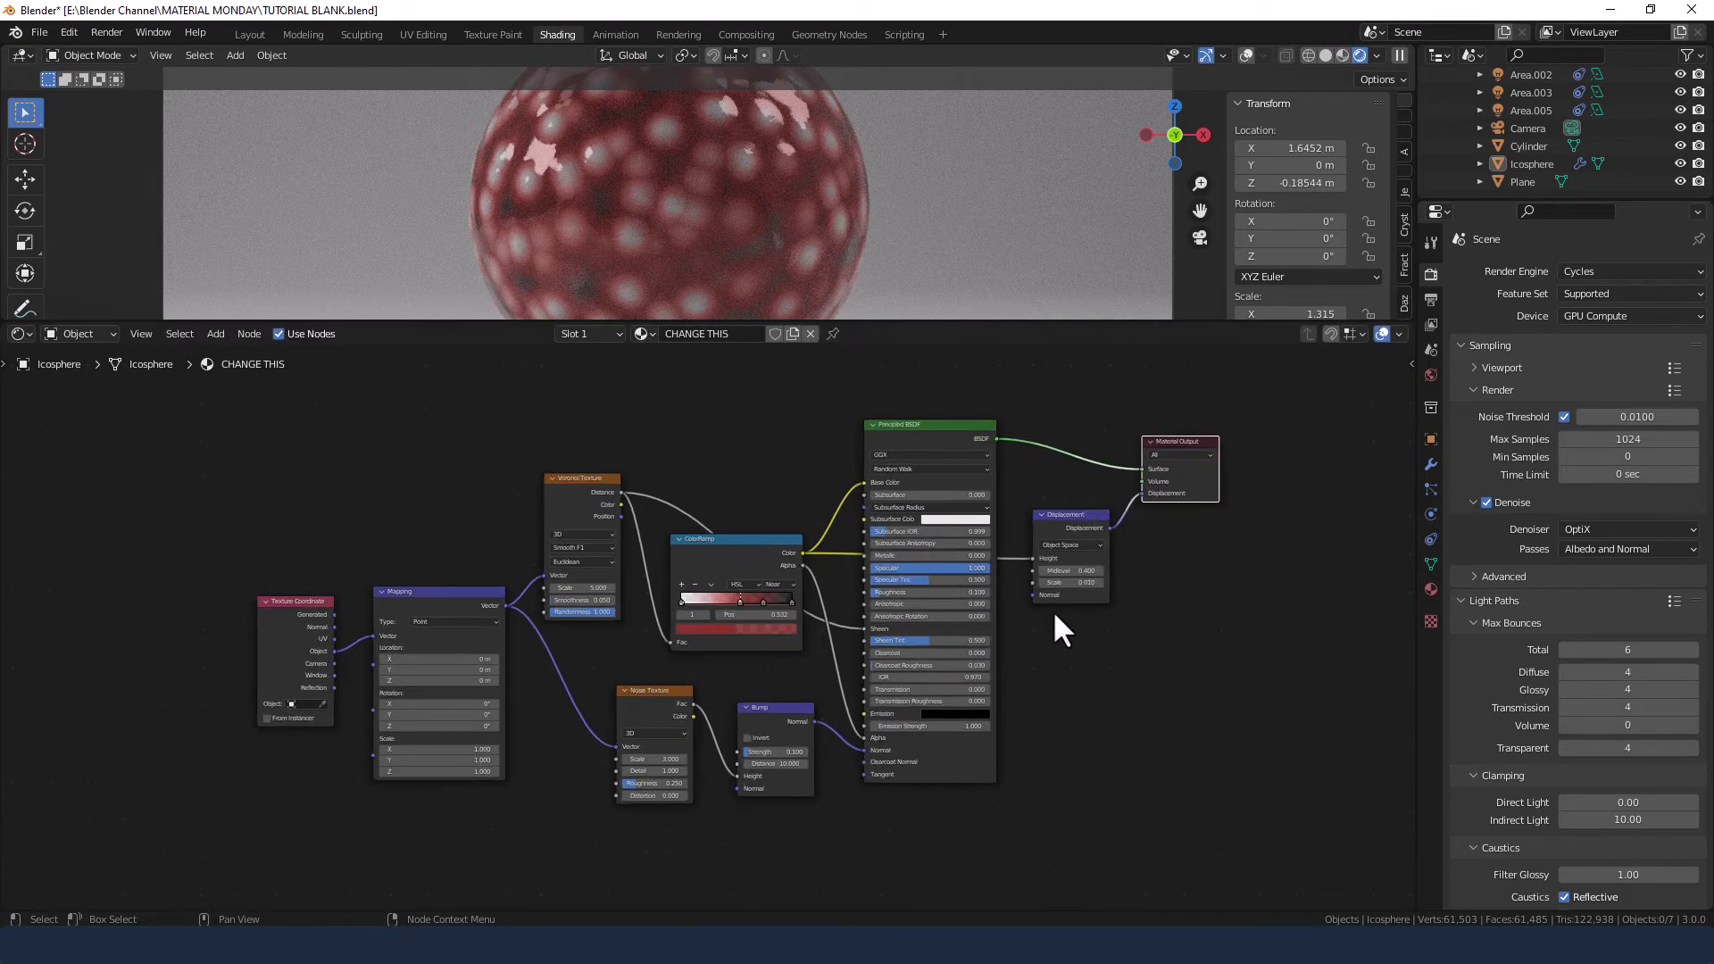
# Raise the alpha of the ColorRamp's black end stop.
pyautogui.scroll(3, 1054, 611)
pyautogui.moveTo(1117, 662); pyautogui.dragTo(1035, 681, button='middle')
pyautogui.scroll(1, 1035, 681)
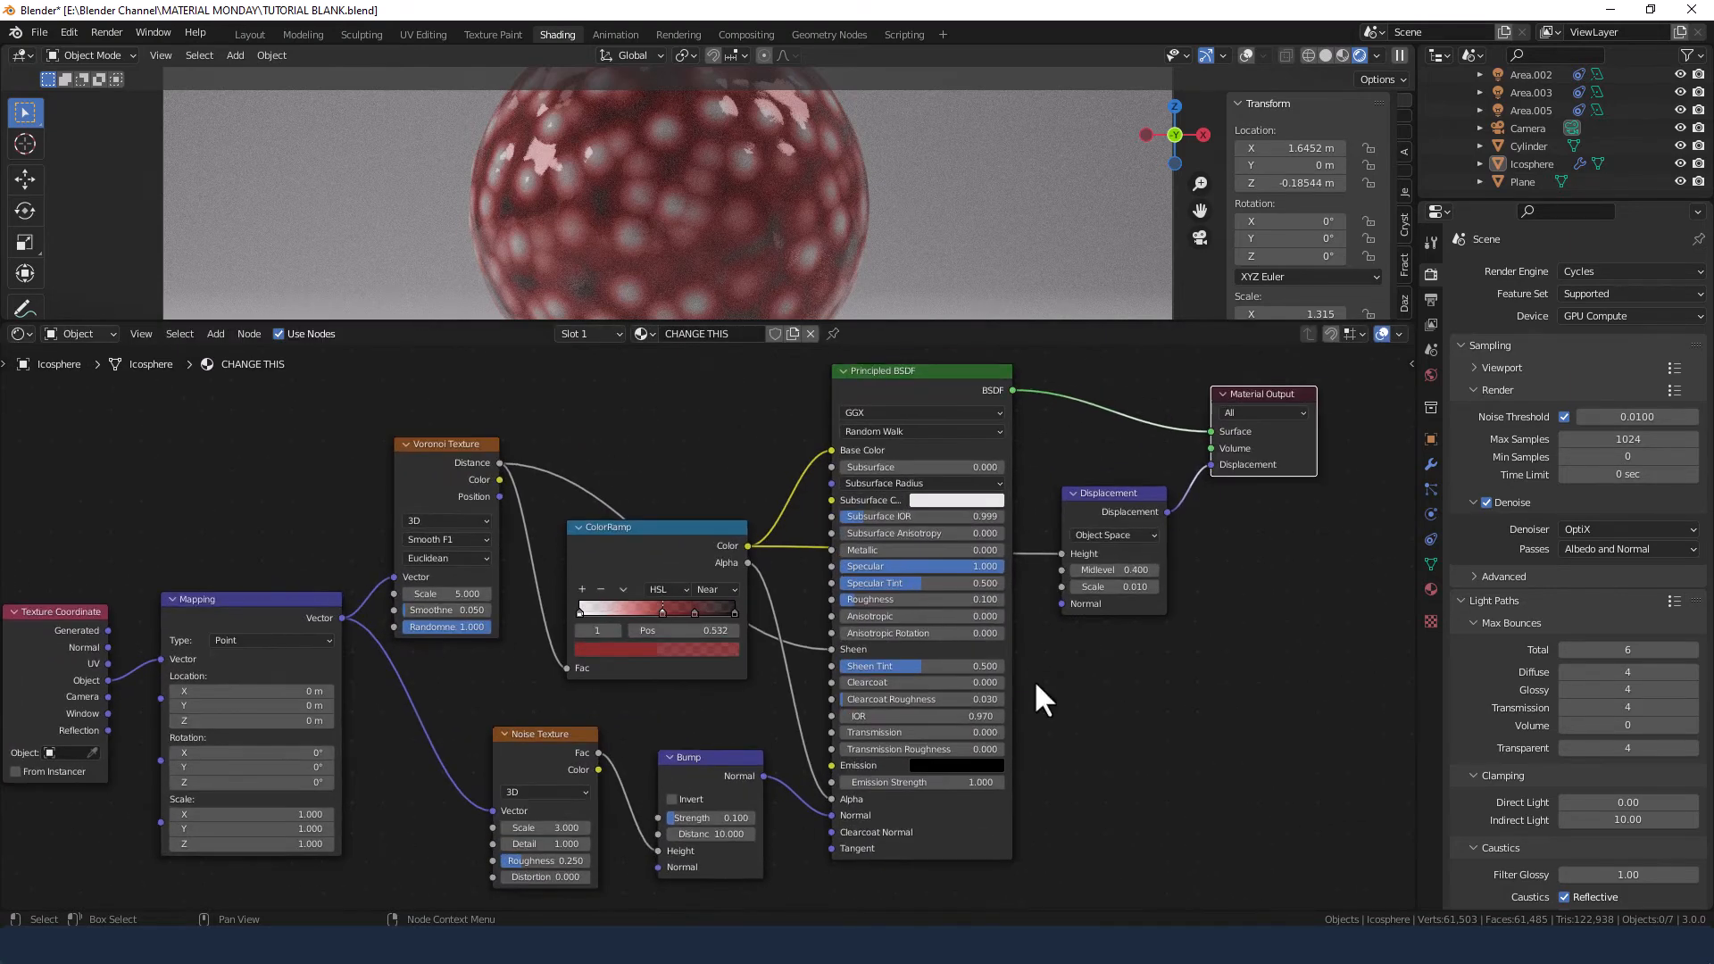
pyautogui.scroll(-1, 1037, 686)
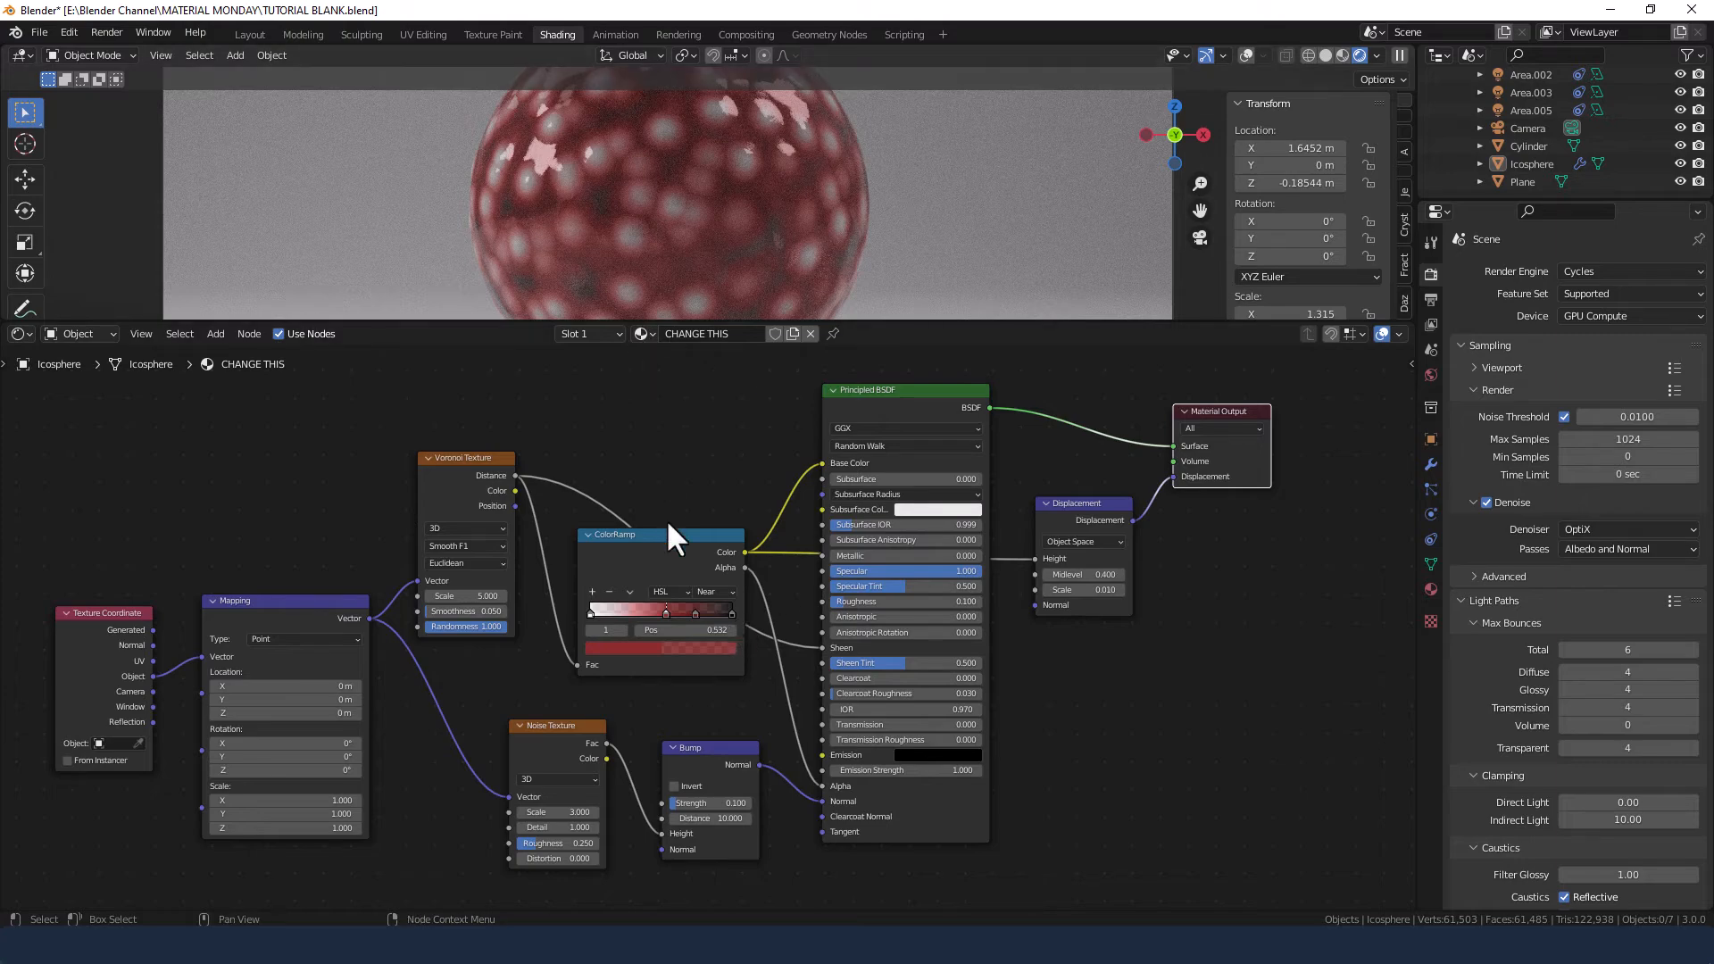
pyautogui.click(730, 612)
pyautogui.click(688, 652)
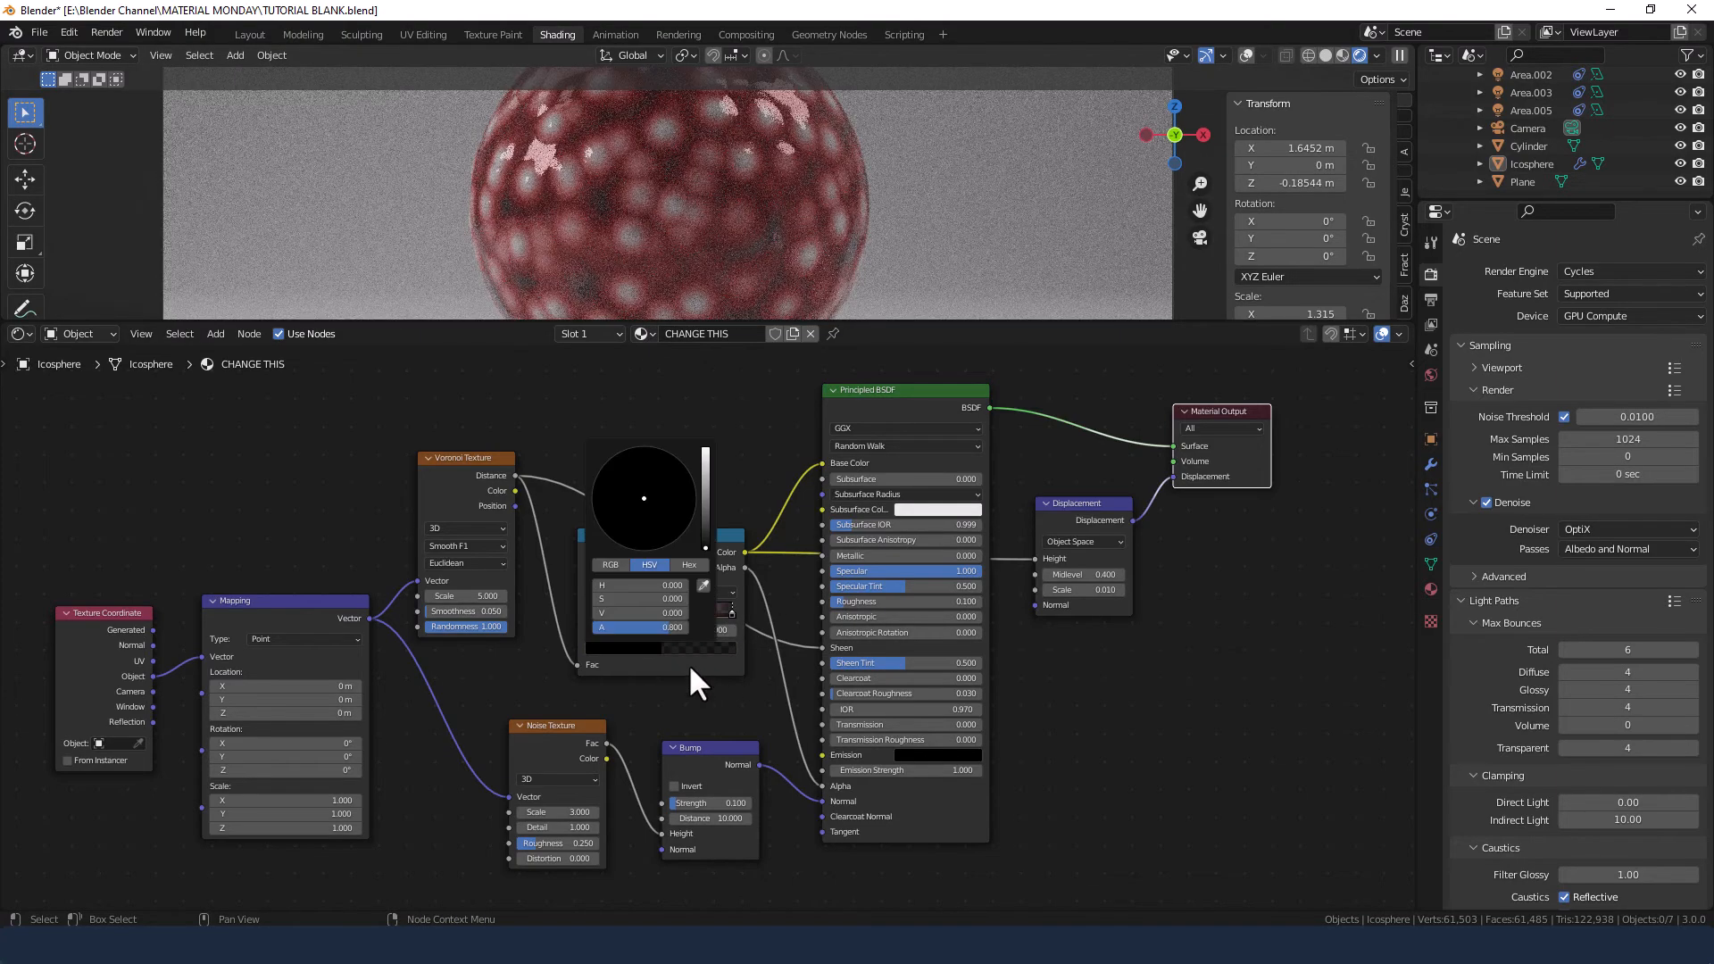
pyautogui.moveTo(665, 628); pyautogui.dragTo(692, 628)
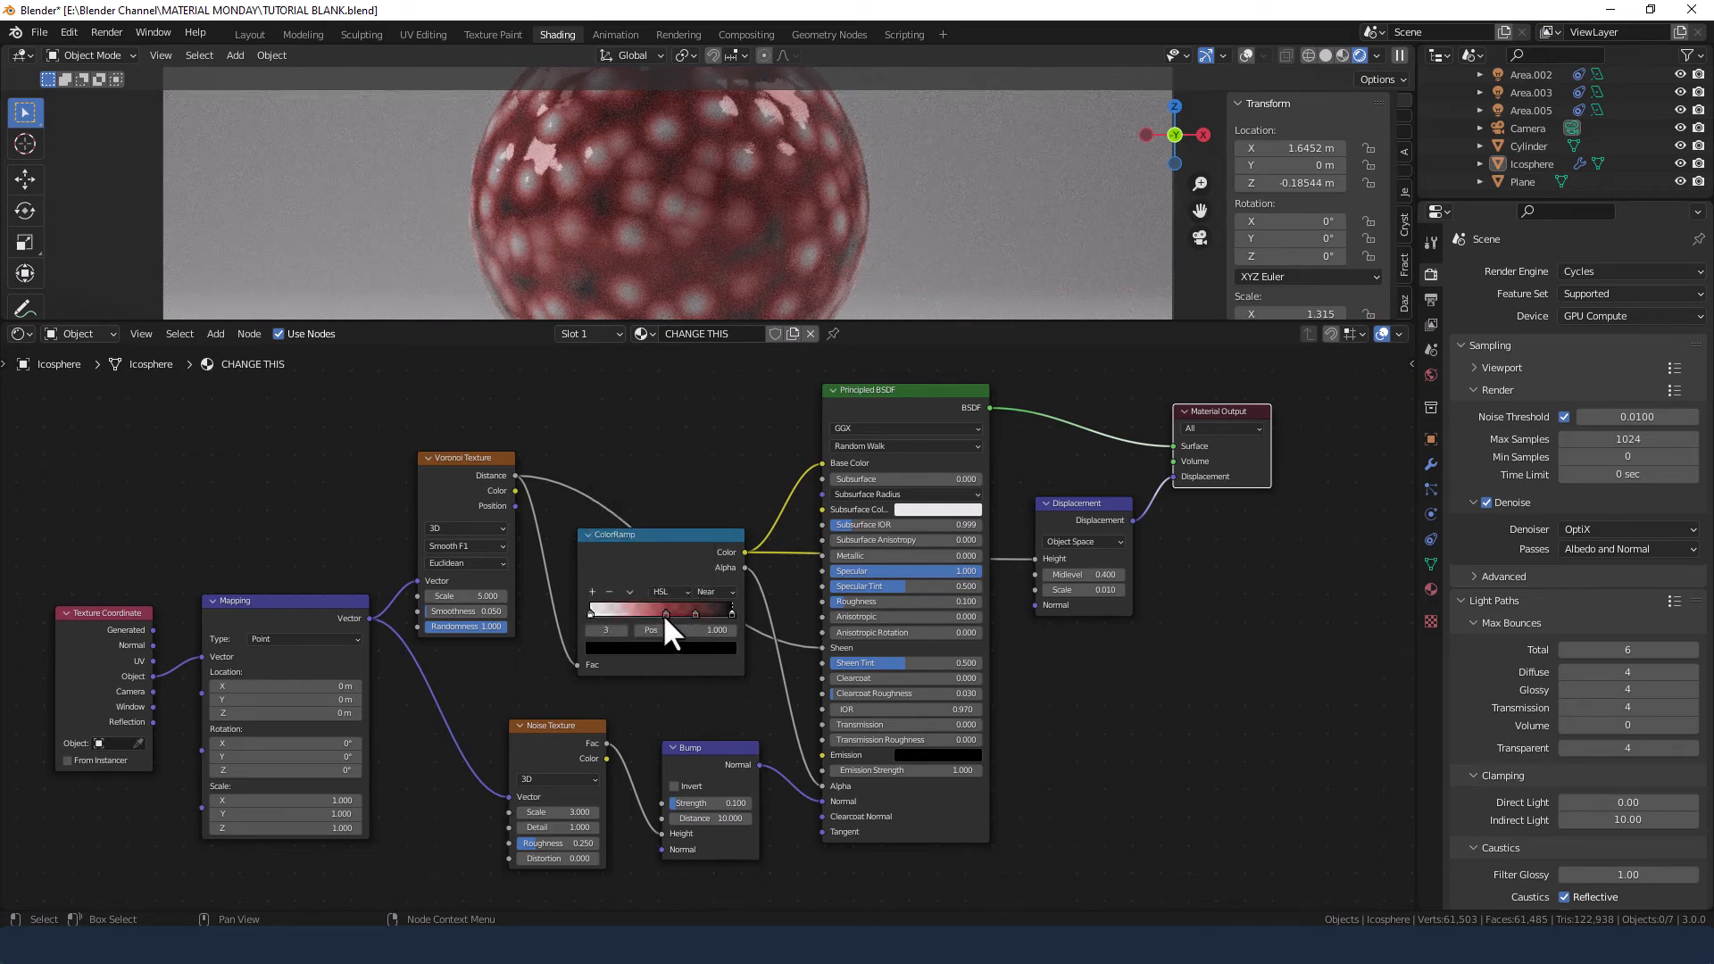
# Make the ColorRamp's two red stops more saturated, giving the stop at 0.741 a darker red than the other.
pyautogui.click(663, 613)
pyautogui.click(663, 645)
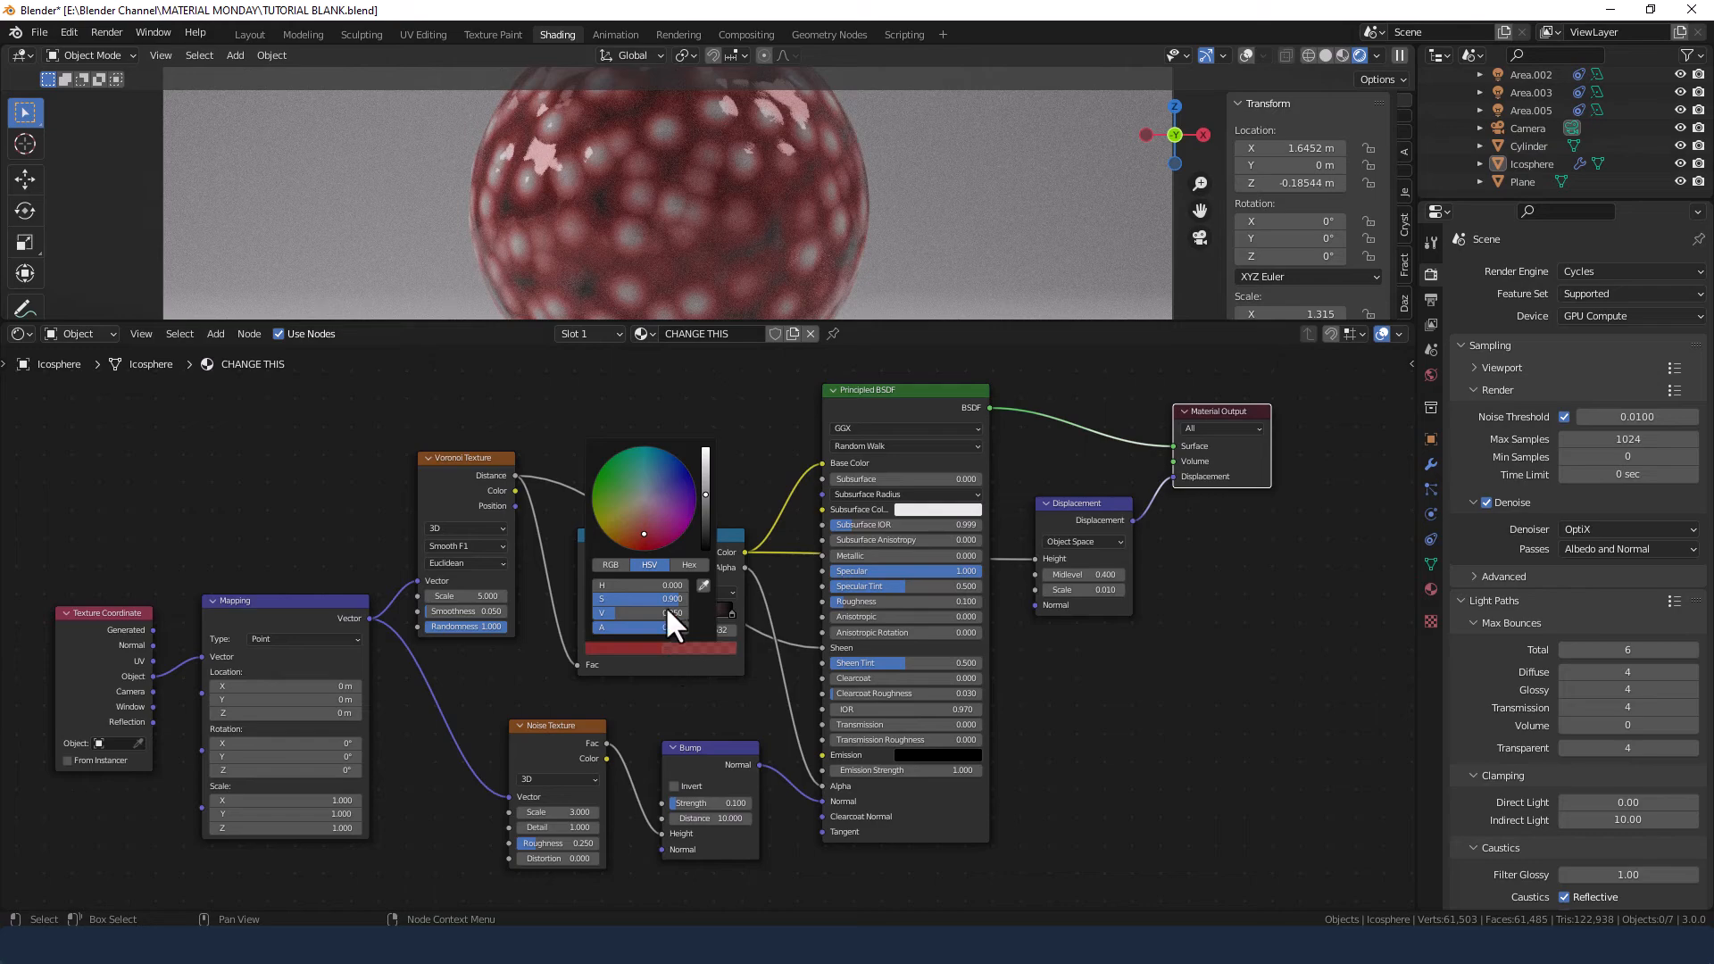
pyautogui.moveTo(665, 599); pyautogui.dragTo(684, 599)
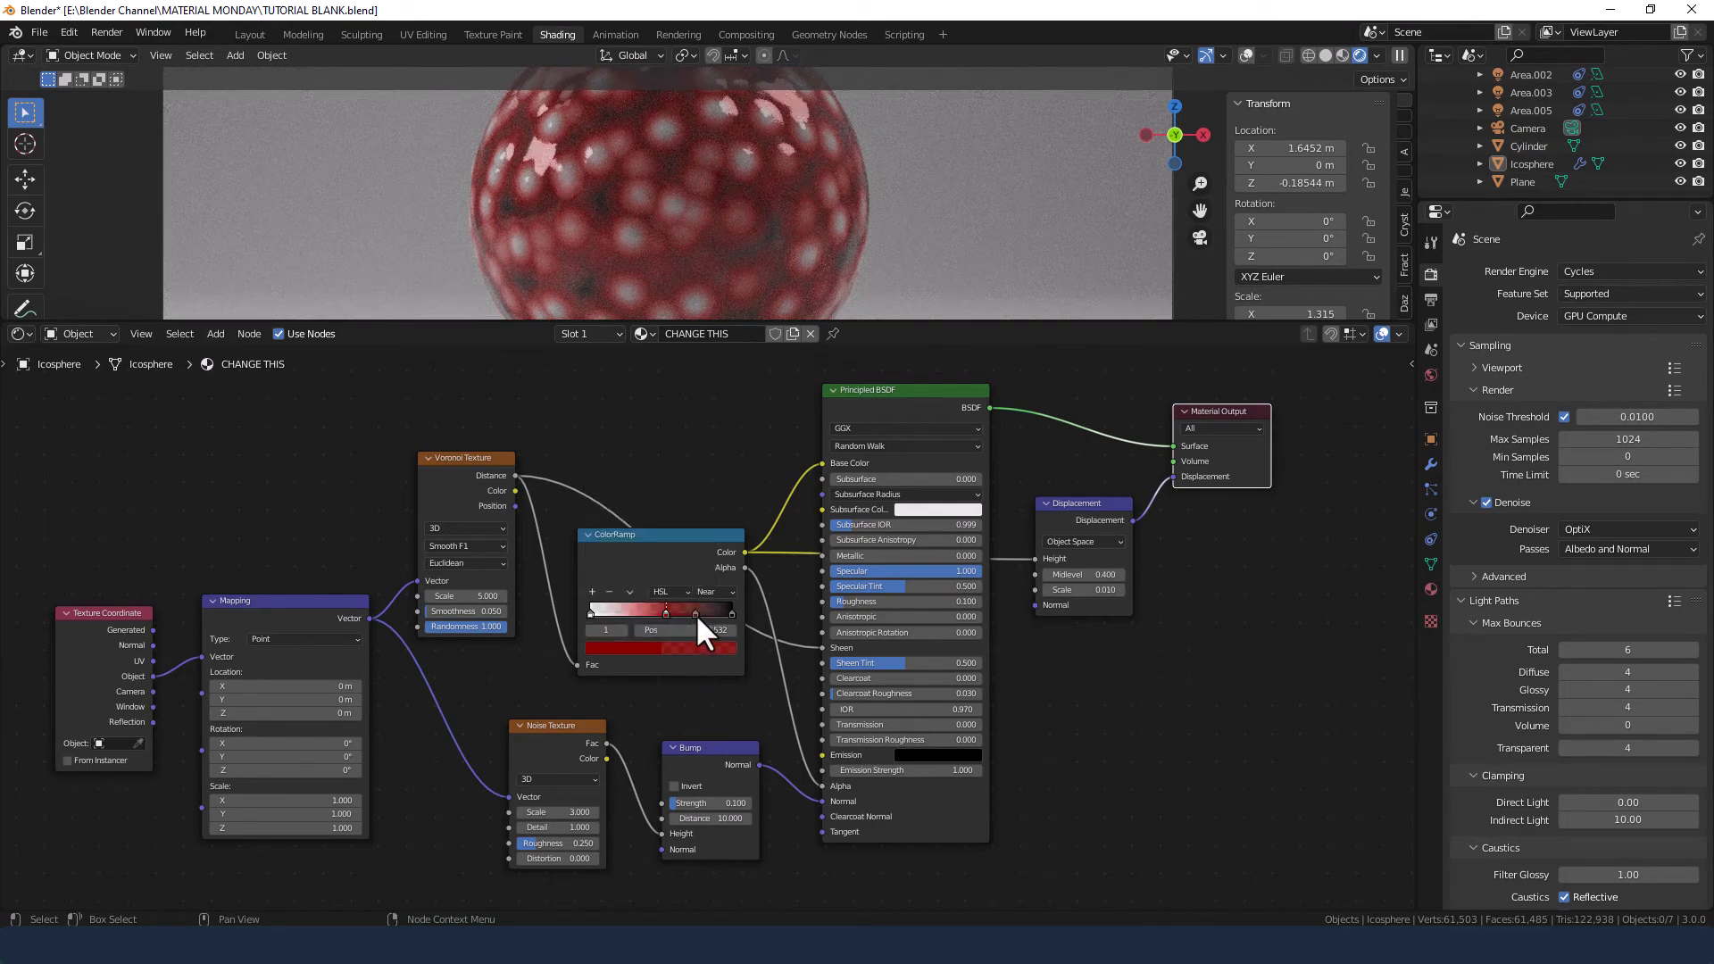
pyautogui.click(695, 613)
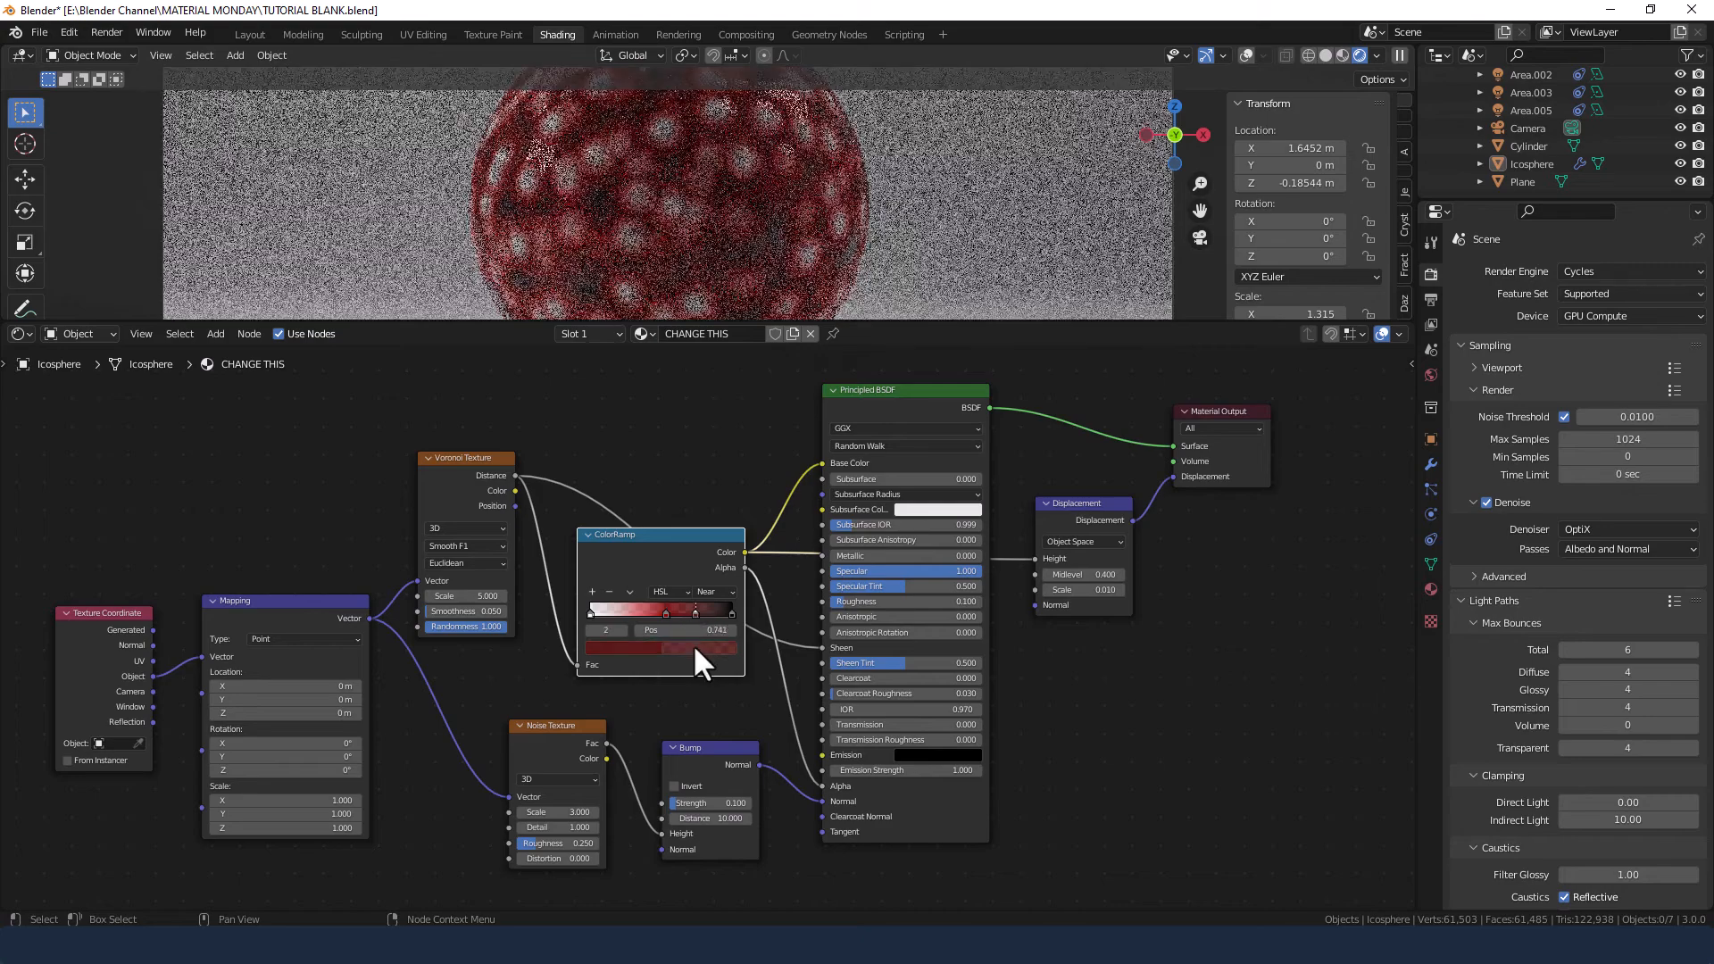
pyautogui.click(692, 645)
pyautogui.moveTo(661, 613); pyautogui.dragTo(643, 613)
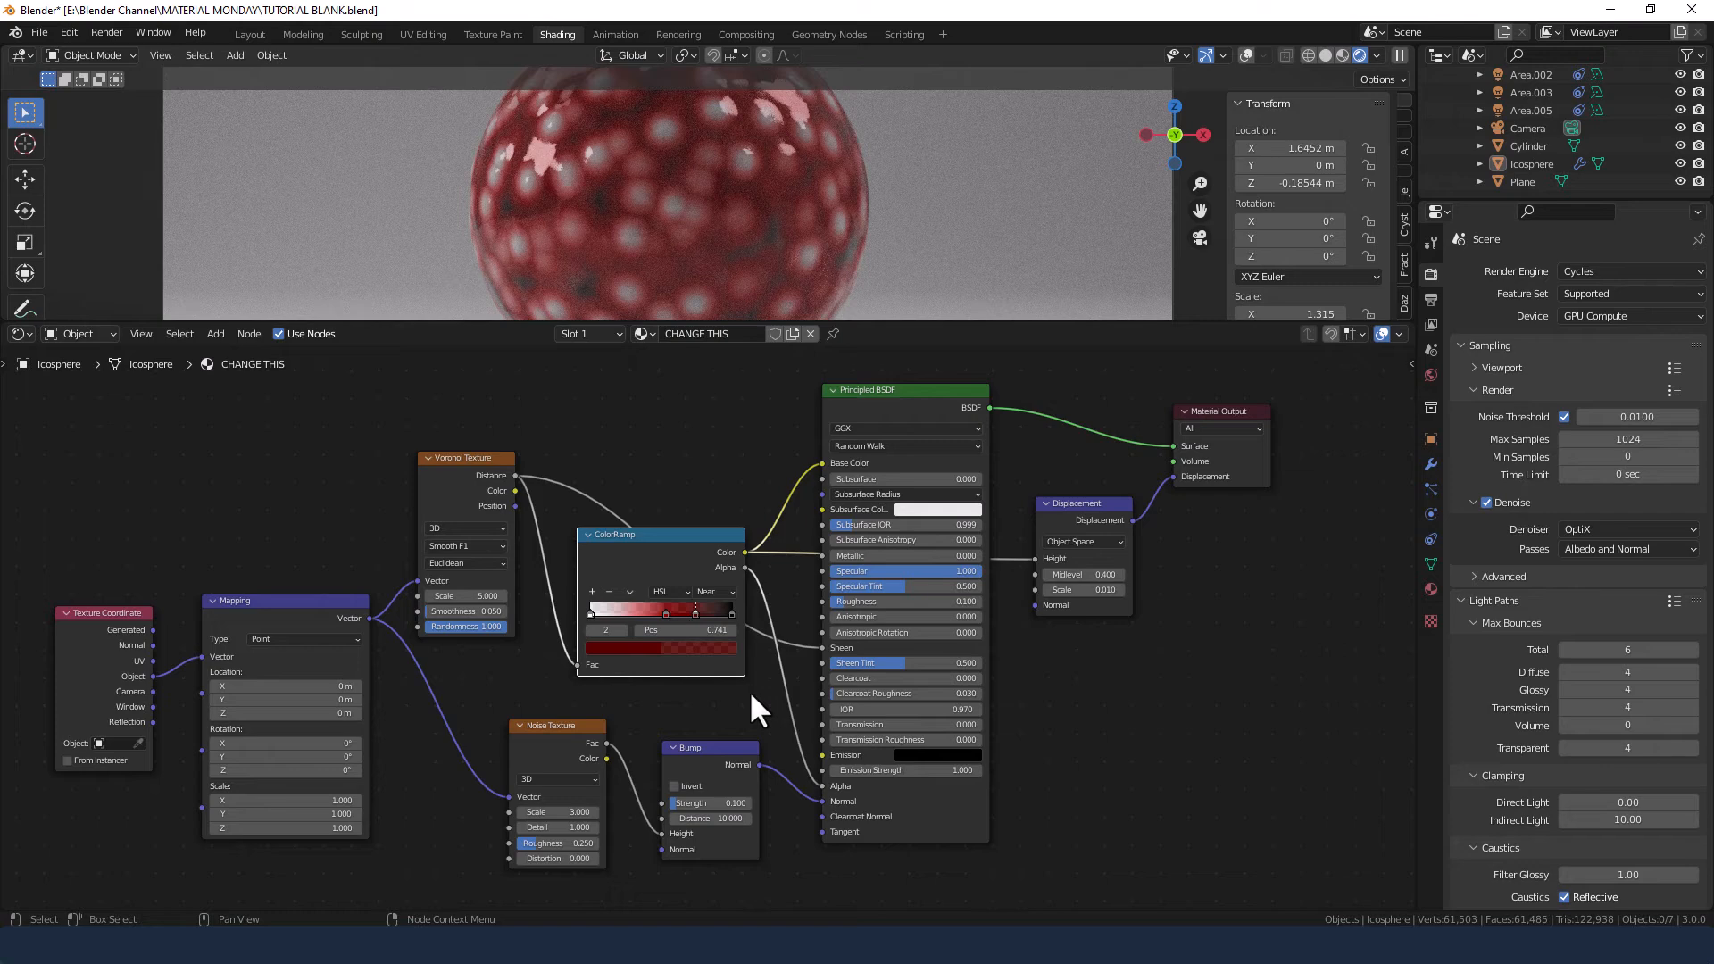
# Collapse the Sampling section of the render settings so the Light Paths settings move up.
pyautogui.moveTo(718, 504); pyautogui.dragTo(762, 493, button='middle')
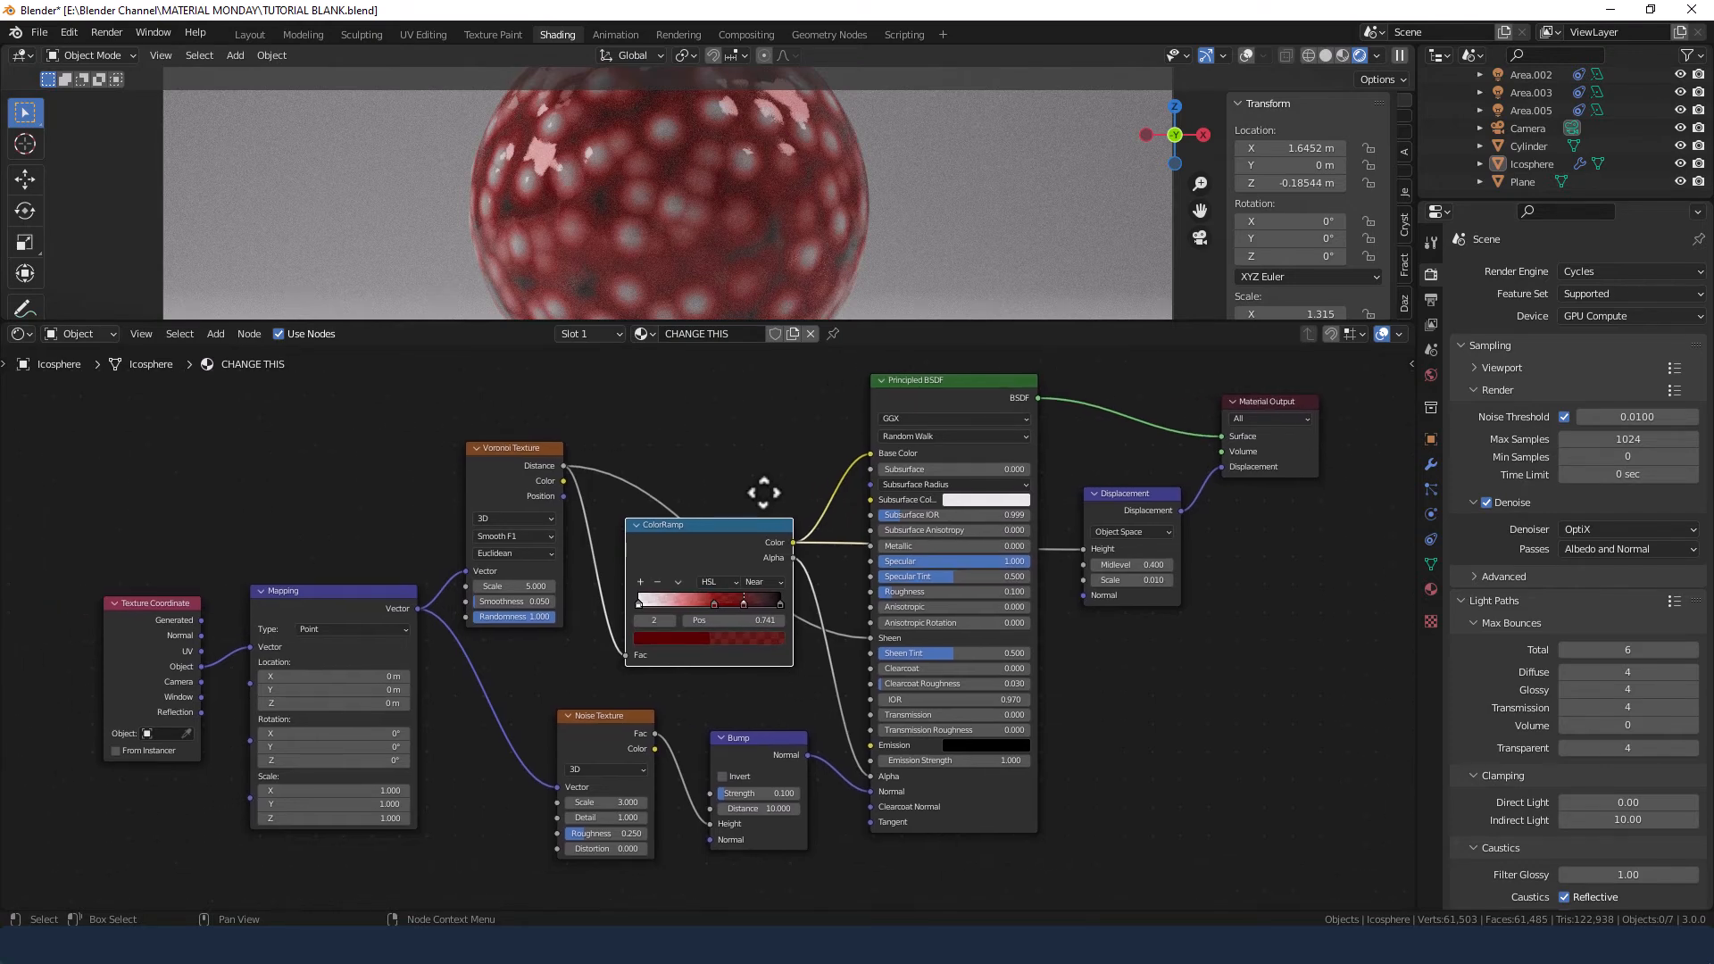
pyautogui.scroll(-1, 760, 493)
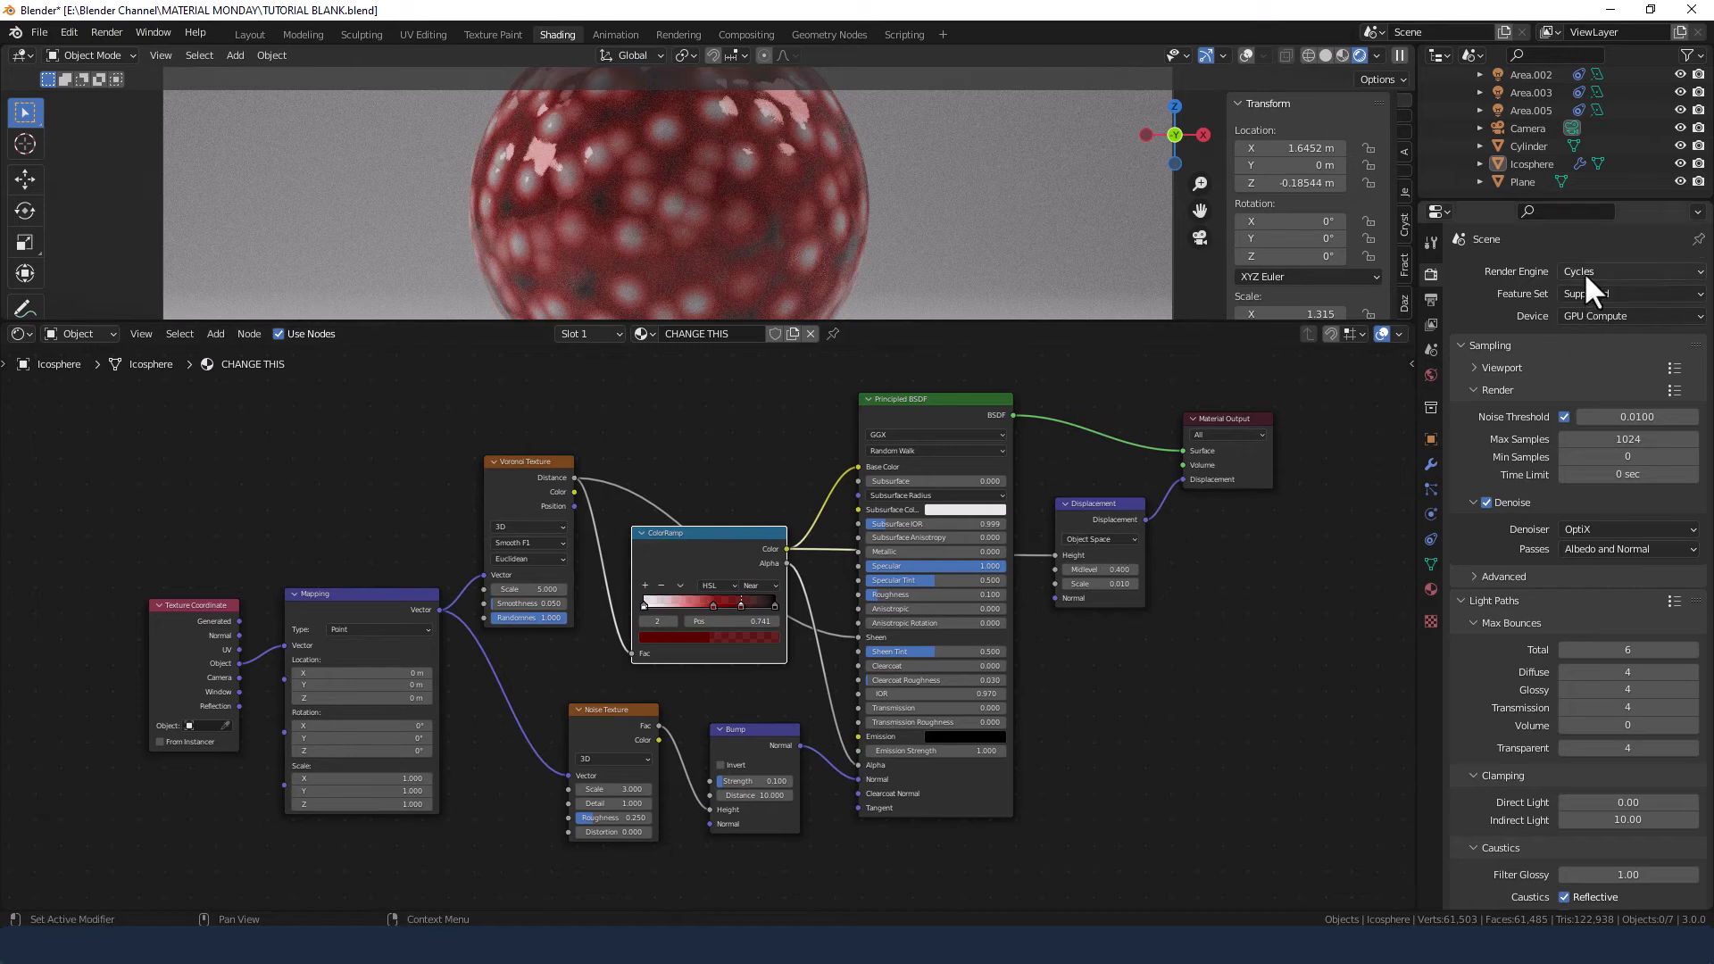
pyautogui.click(1459, 347)
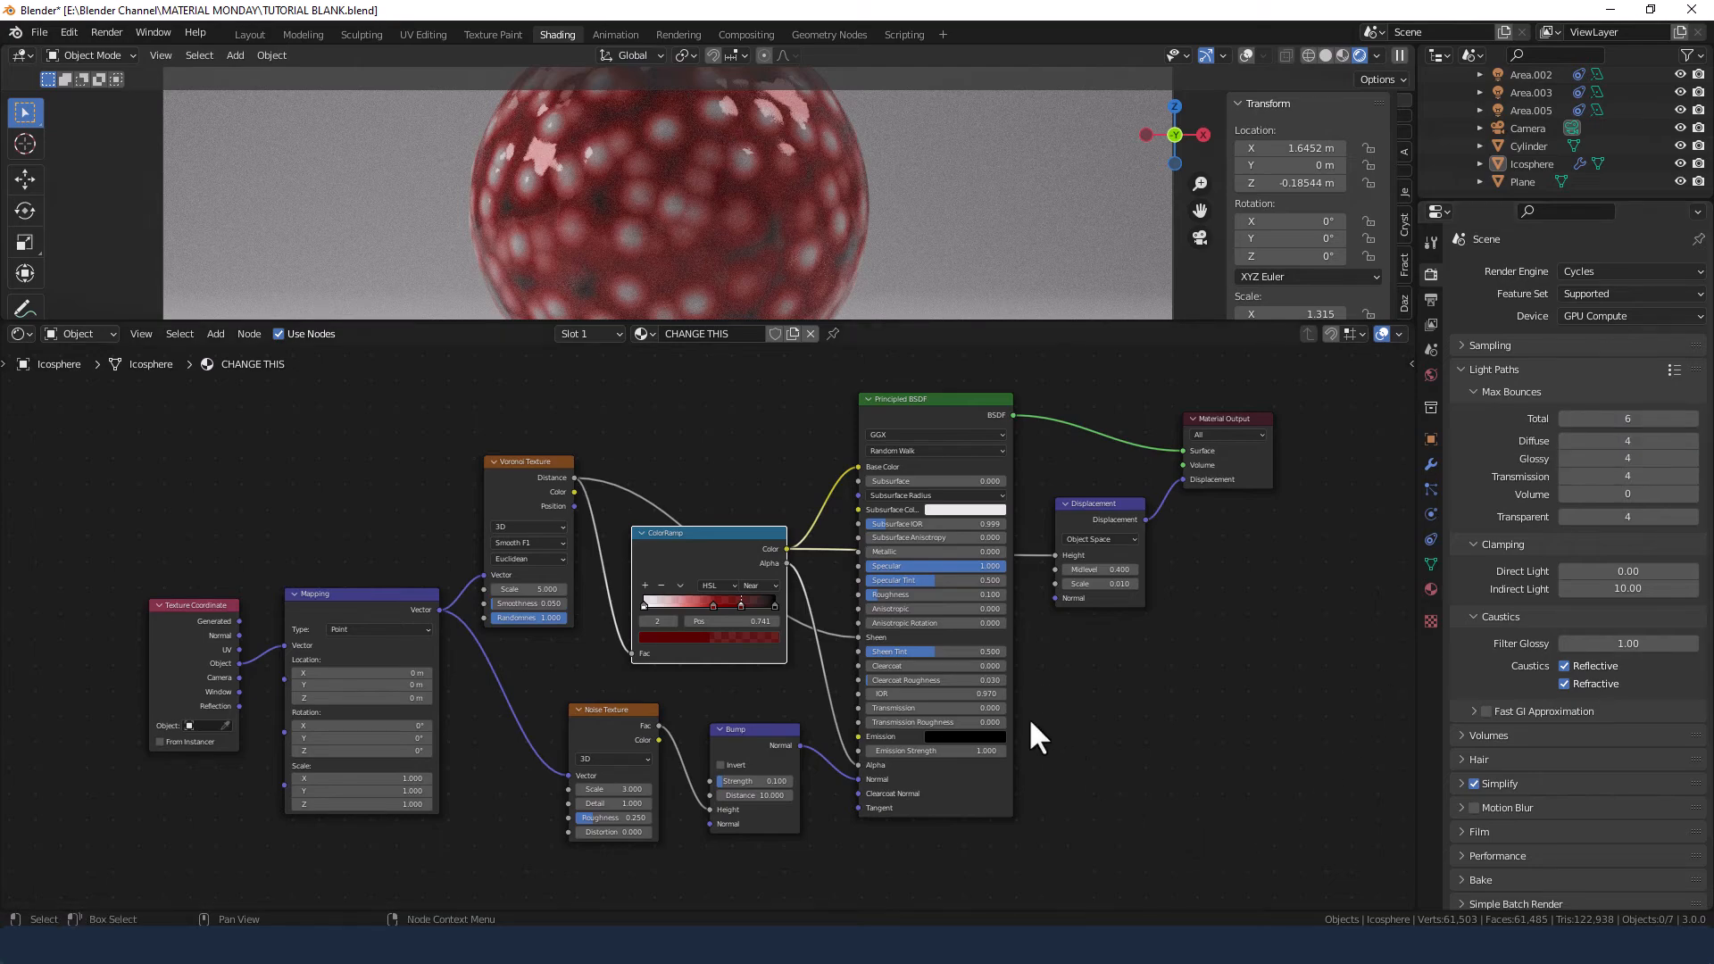
# Try a Transmission value of 0.65 on the Principled BSDF.
pyautogui.scroll(3, 1029, 716)
pyautogui.click(1072, 767)
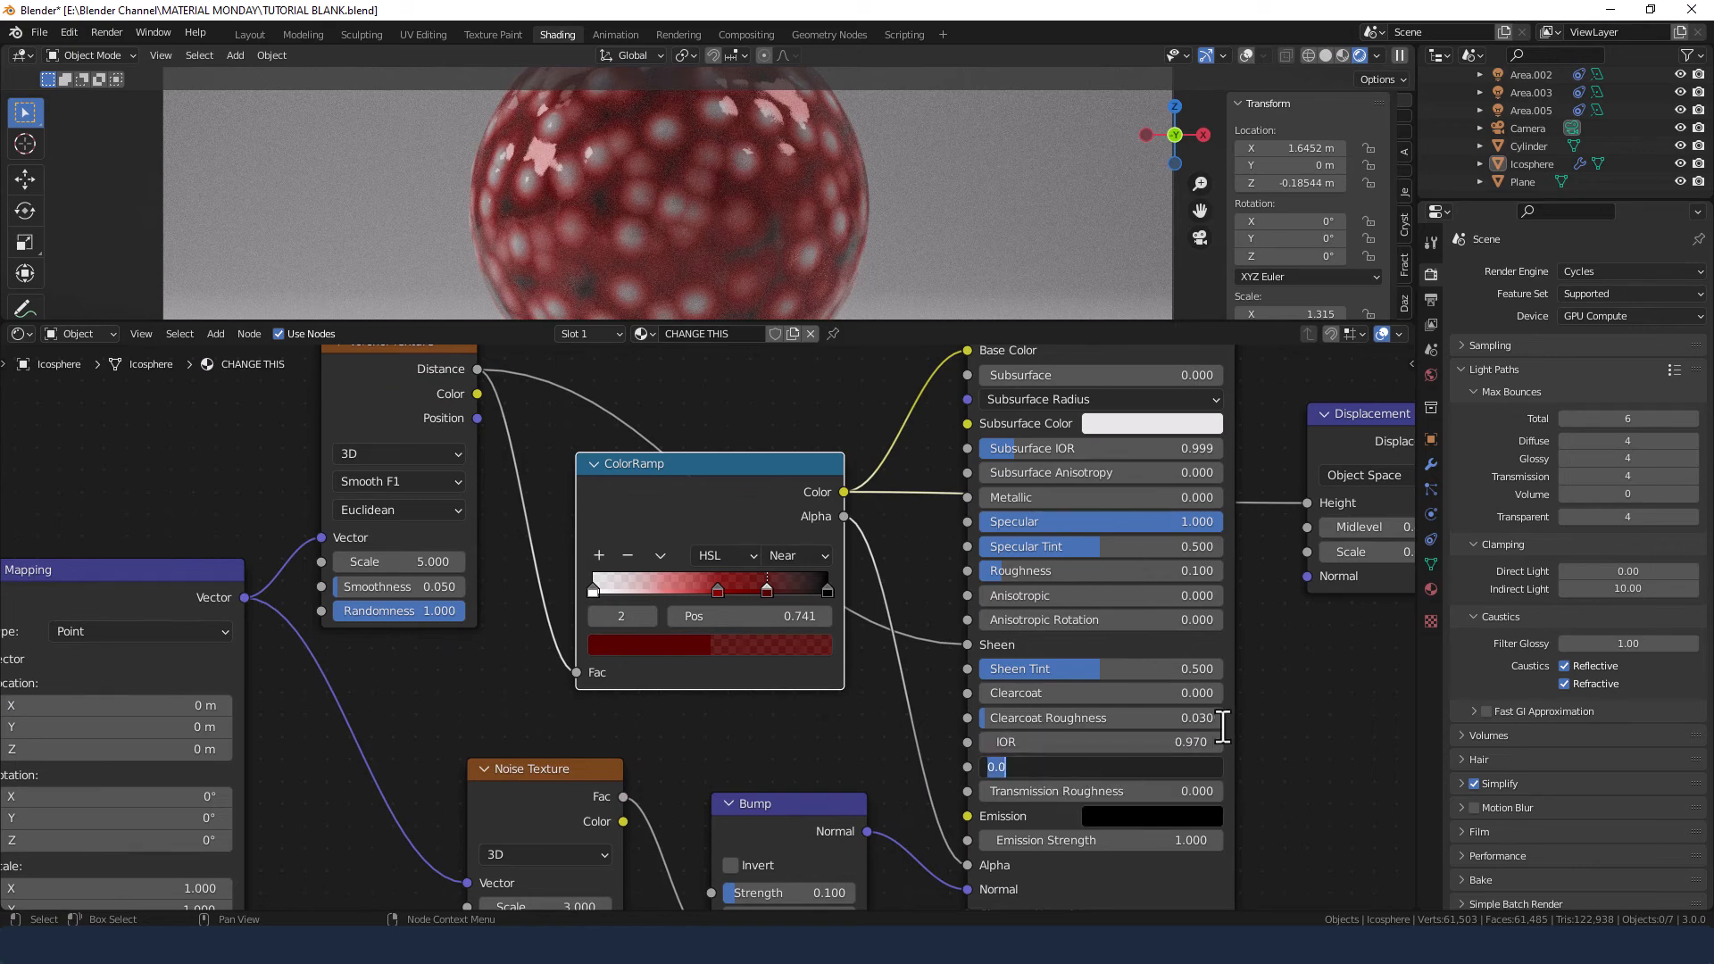
pyautogui.write('.65')
pyautogui.press('Return')
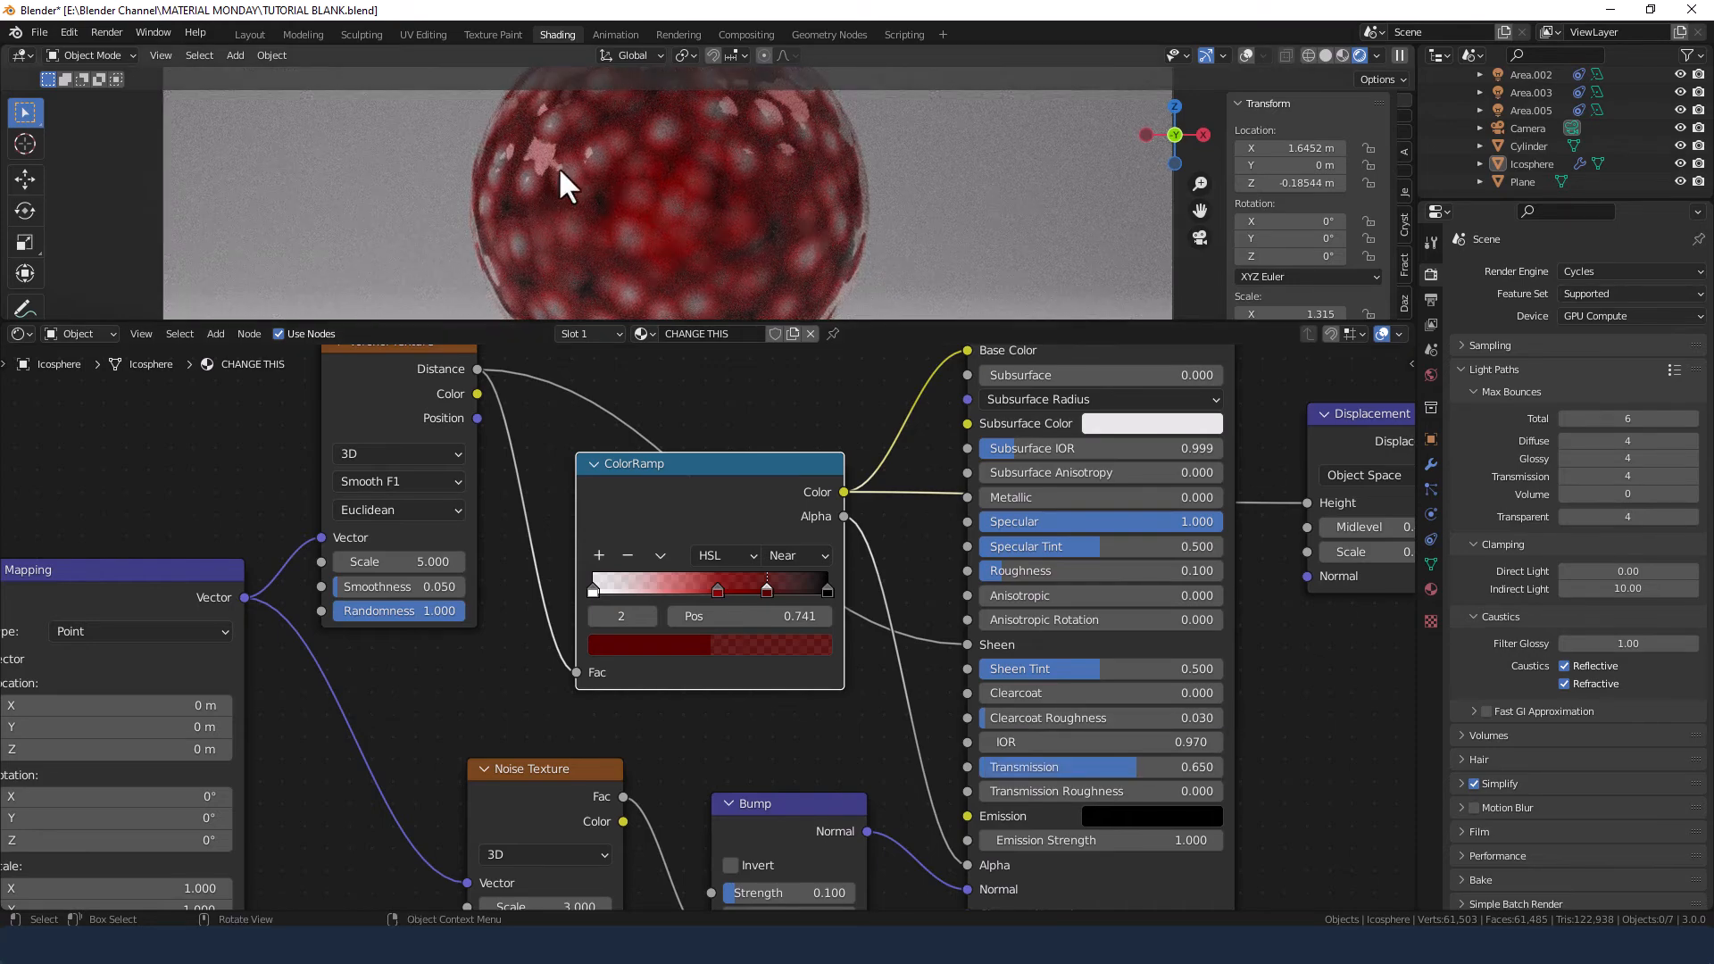
# Lower the Principled BSDF's Transmission to 0.35.
pyautogui.moveTo(1148, 768); pyautogui.dragTo(1108, 768)
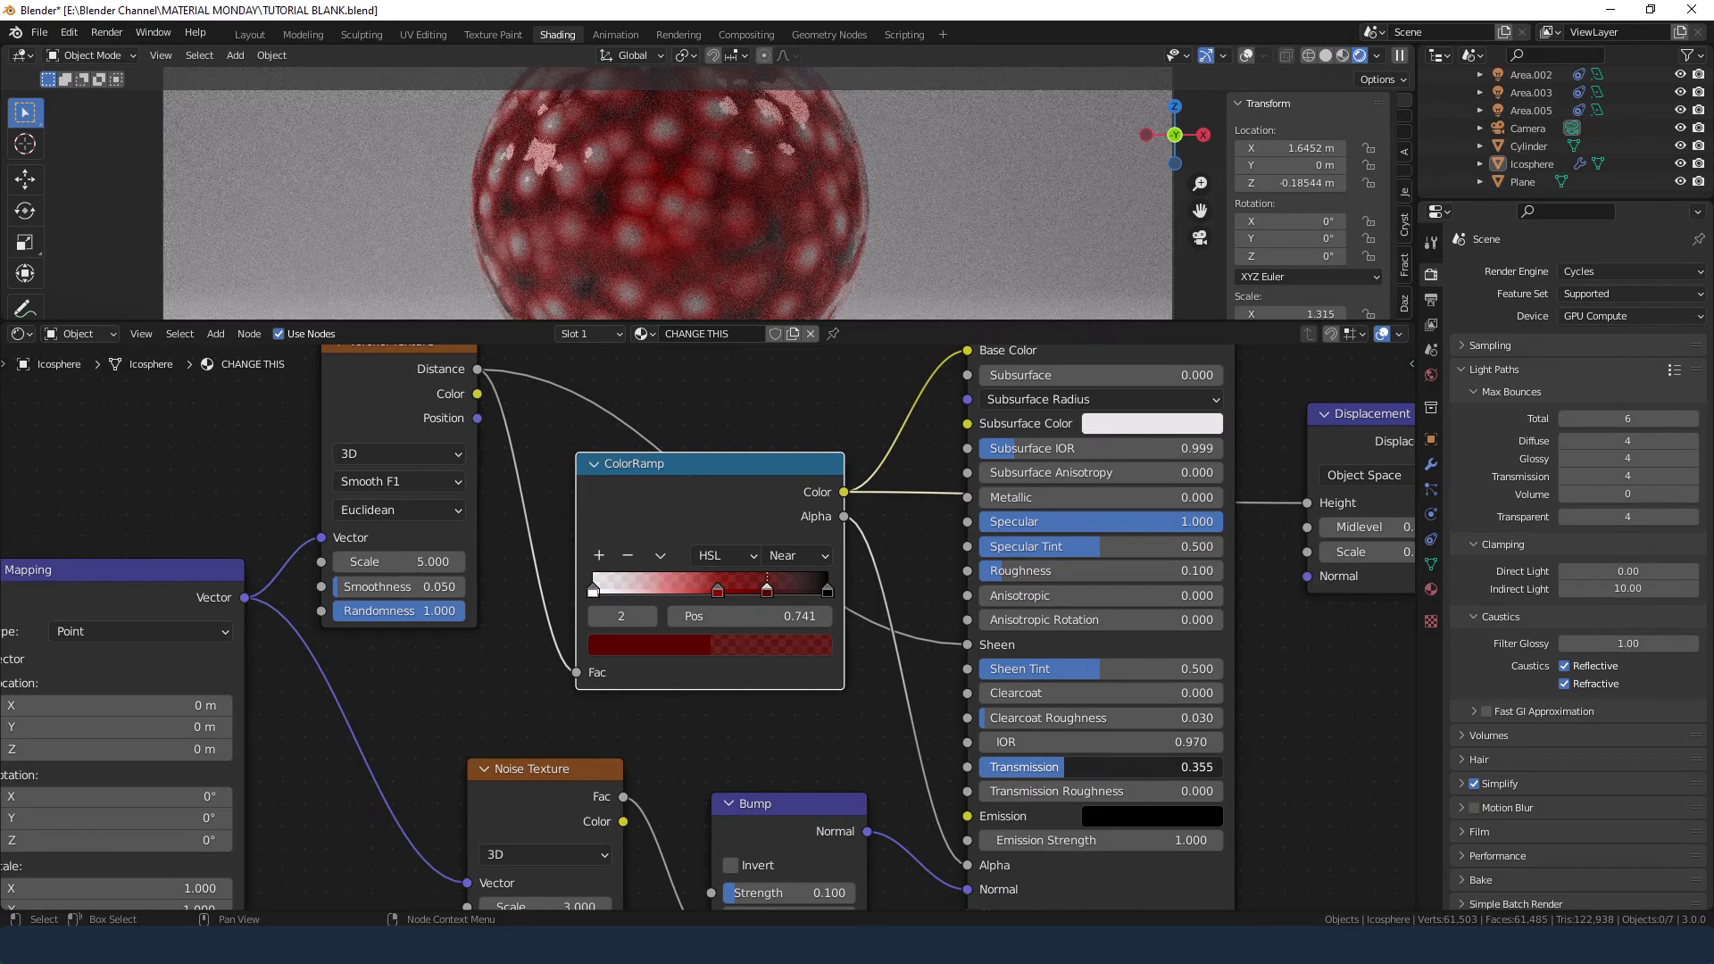
pyautogui.click(1073, 765)
pyautogui.write('0.35')
pyautogui.press('Return')
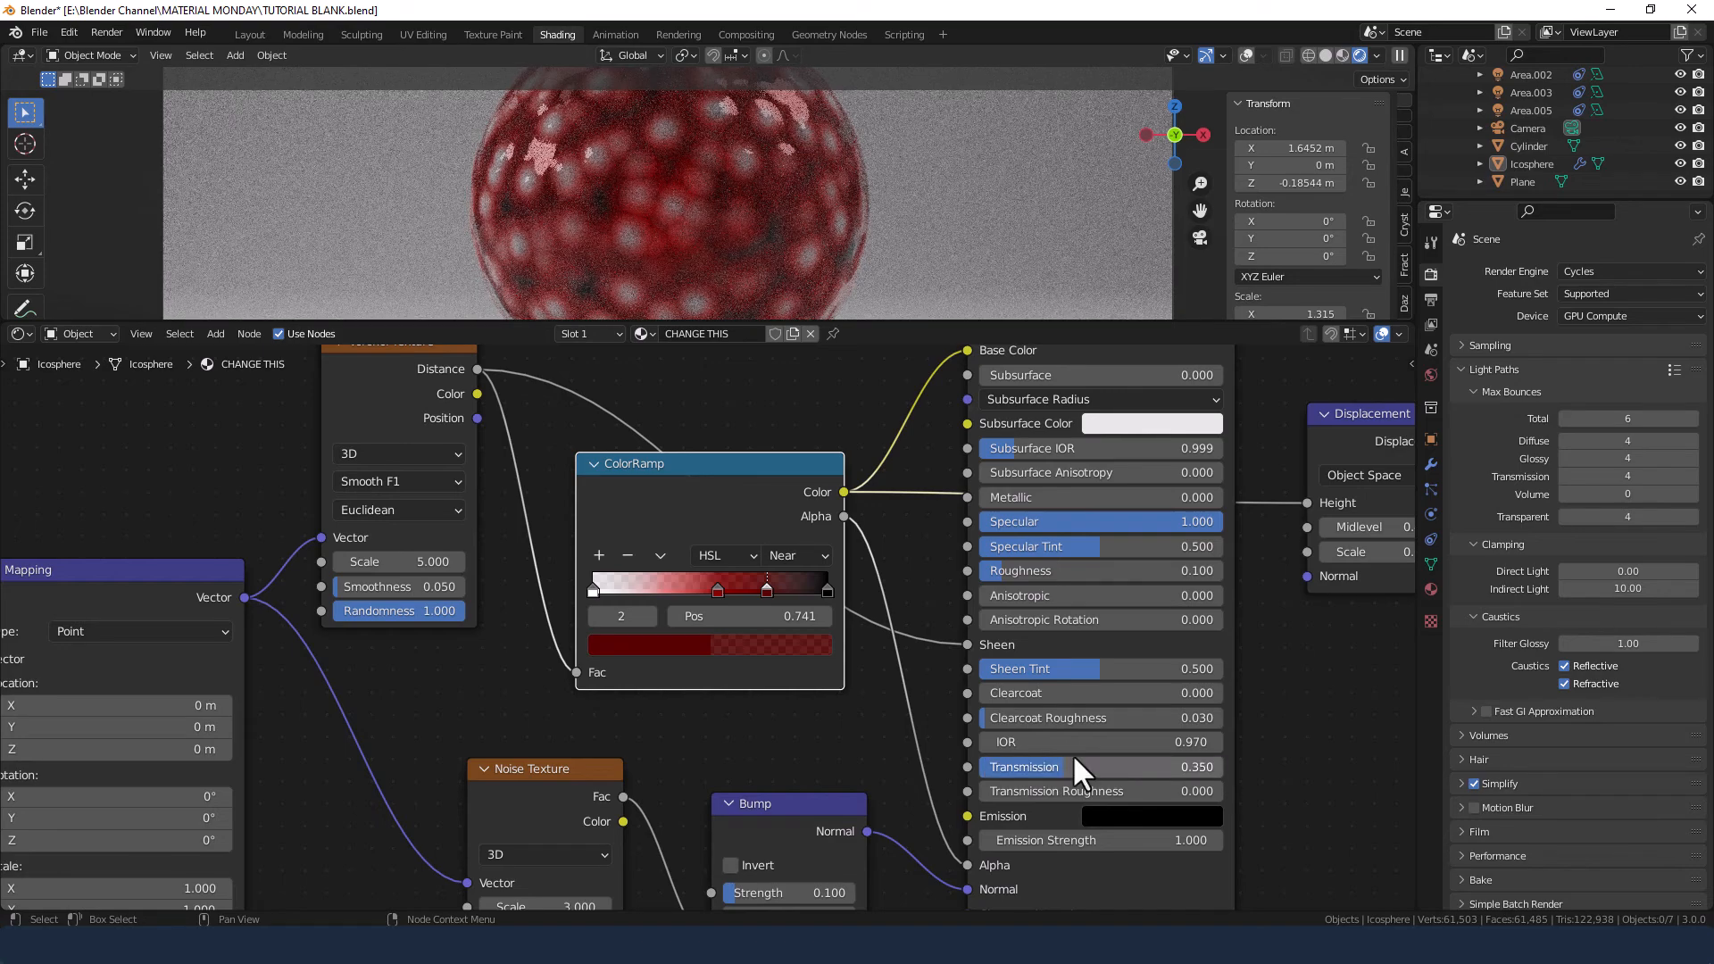
# Set the Principled BSDF's Transmission Roughness to 0.275.
pyautogui.moveTo(1075, 784)
pyautogui.mouseDown()
pyautogui.moveTo(1144, 784)
pyautogui.moveTo(1043, 789)
pyautogui.mouseUp()
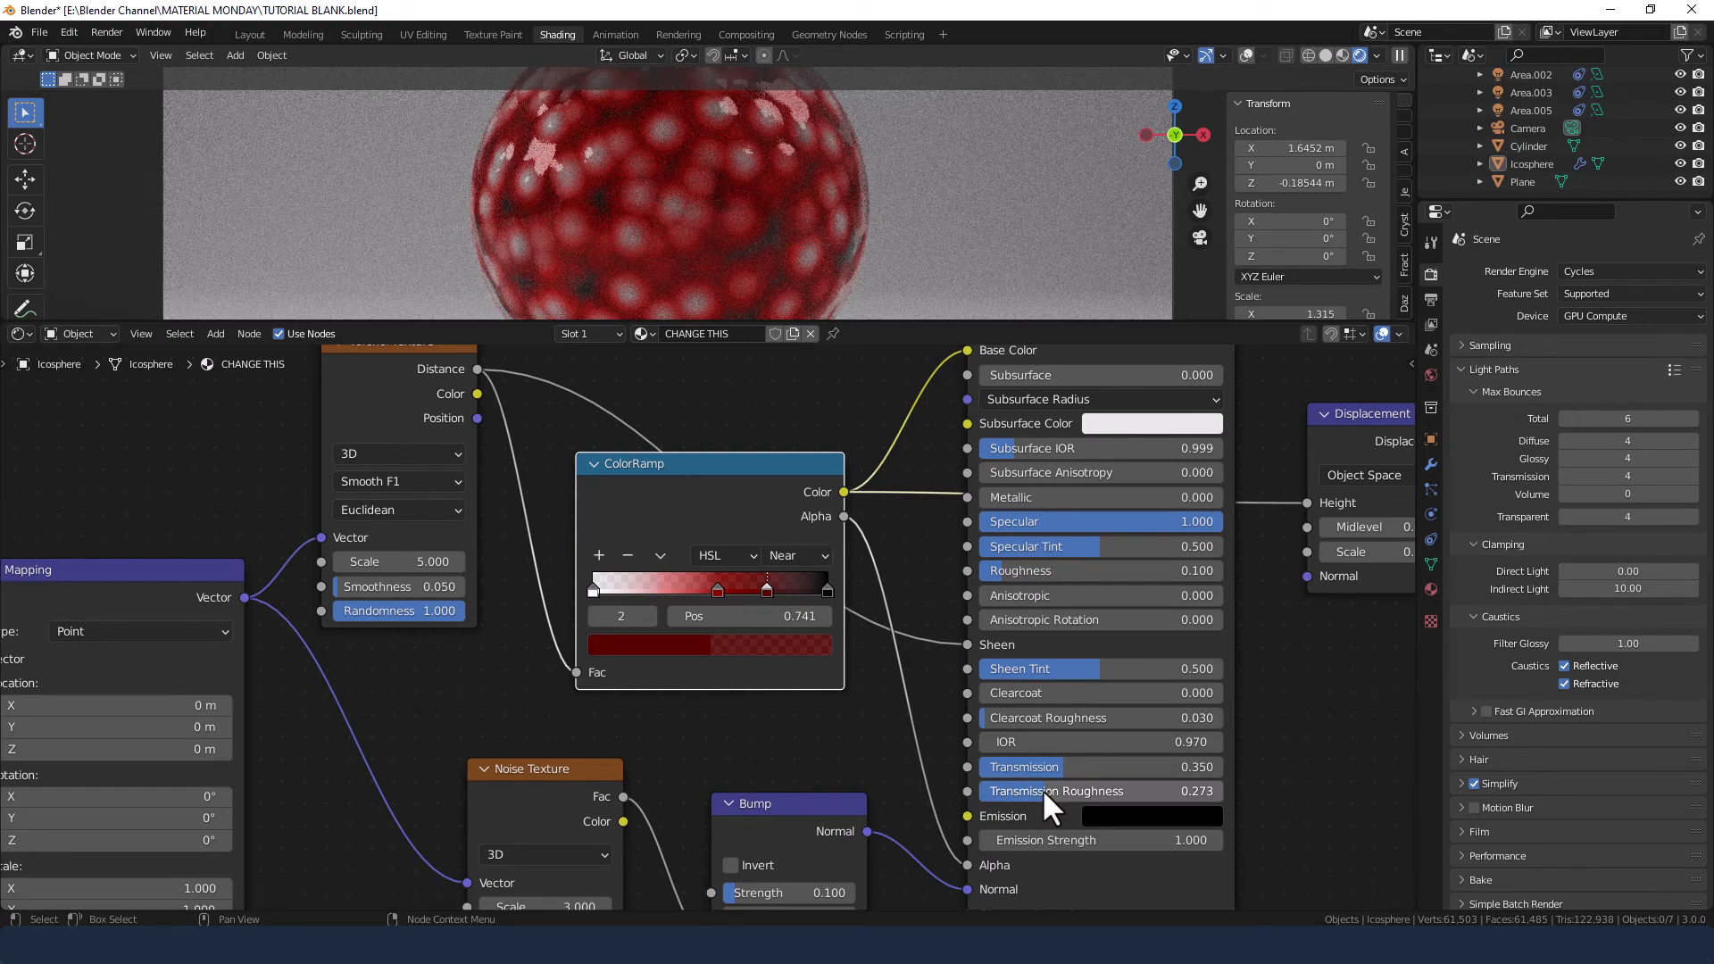
pyautogui.click(1042, 789)
pyautogui.write('0.275')
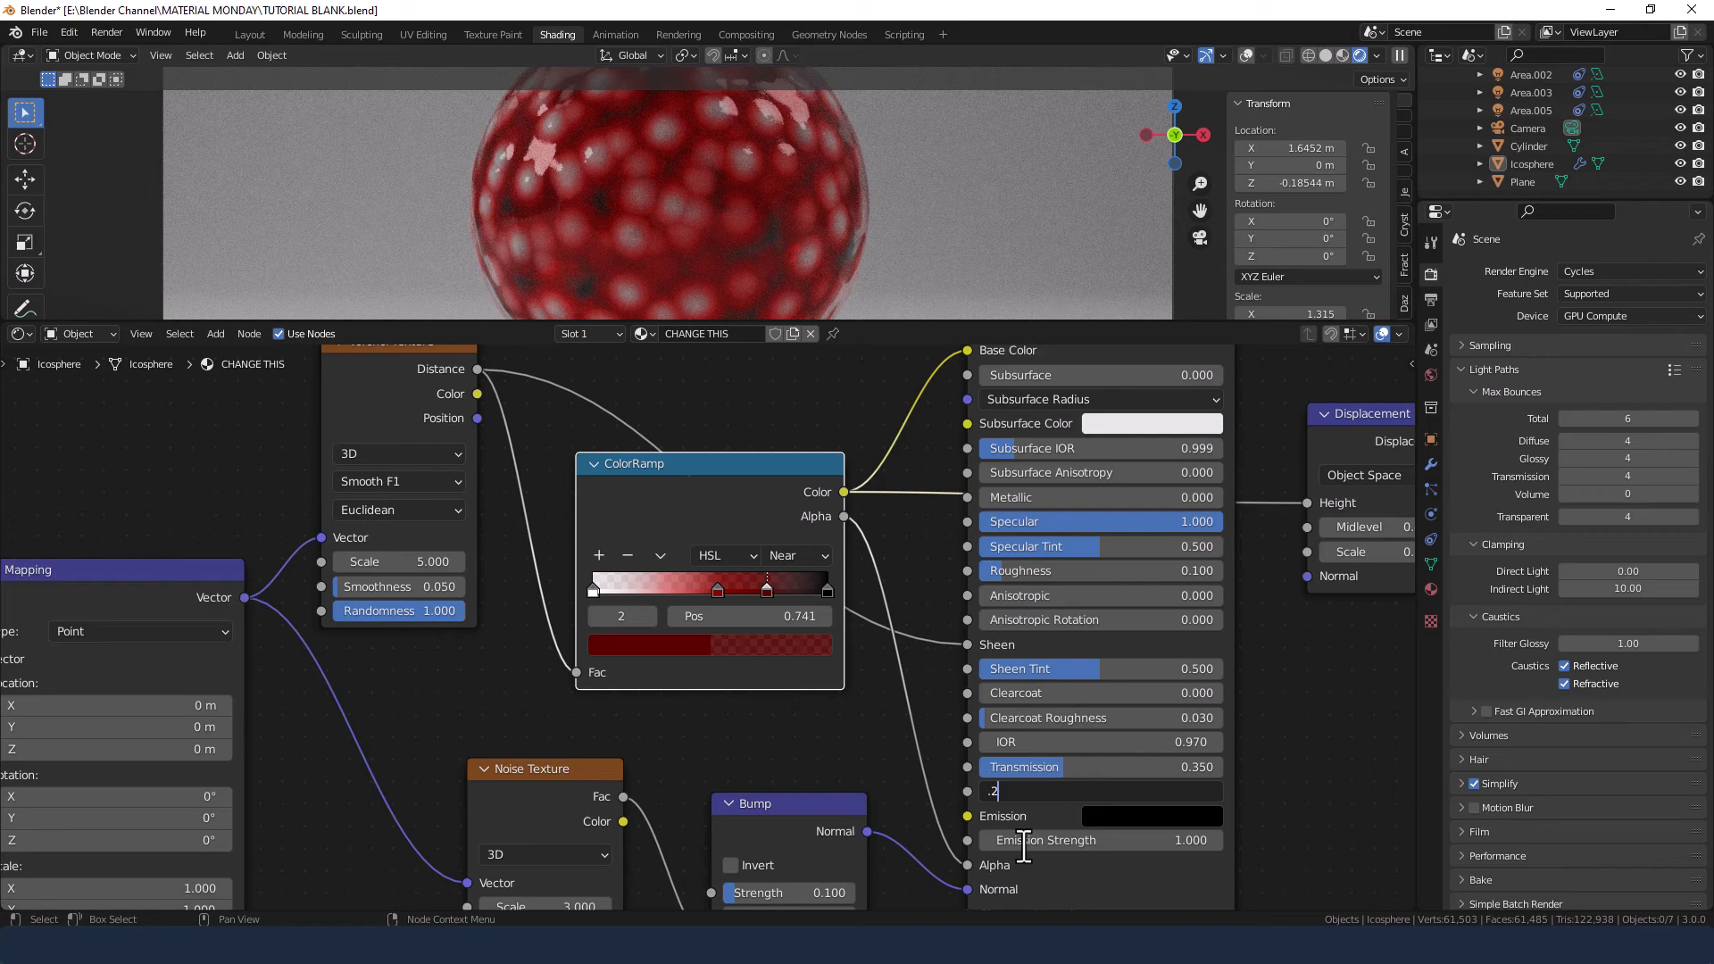
pyautogui.press('Return')
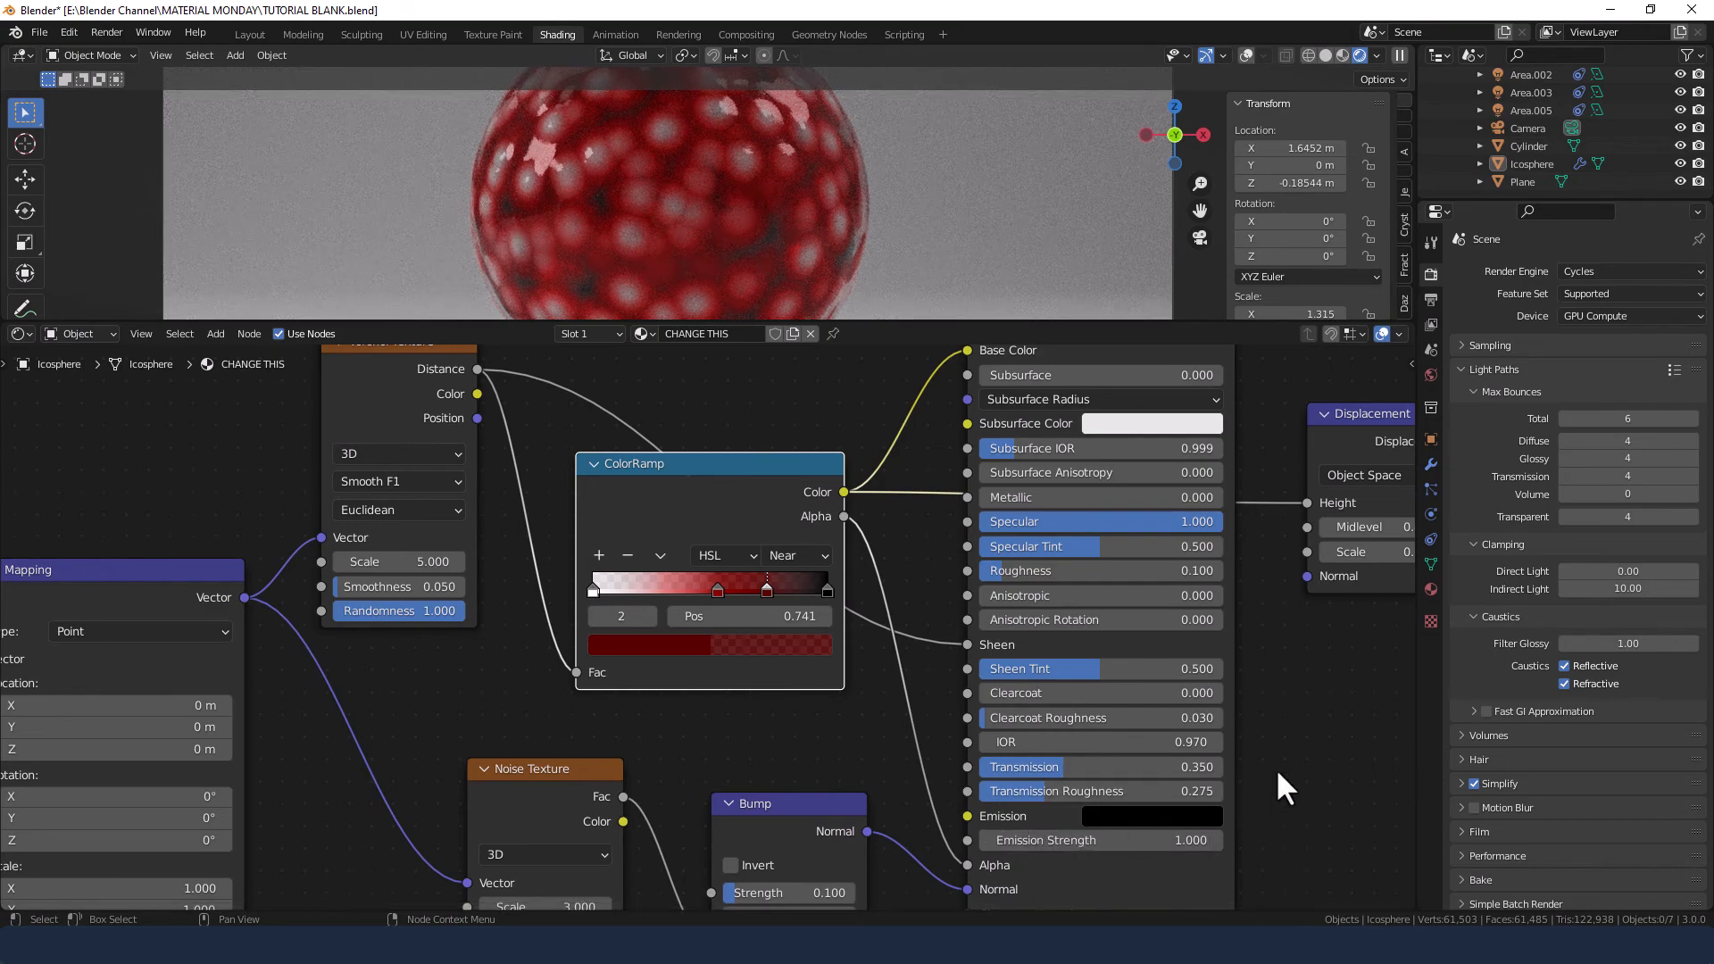
# Set the Light Paths max bounces to 18 total, with 12 each for Diffuse, Glossy, Transmission and Transparent.
pyautogui.scroll(-5, 1277, 767)
pyautogui.scroll(1, 1269, 769)
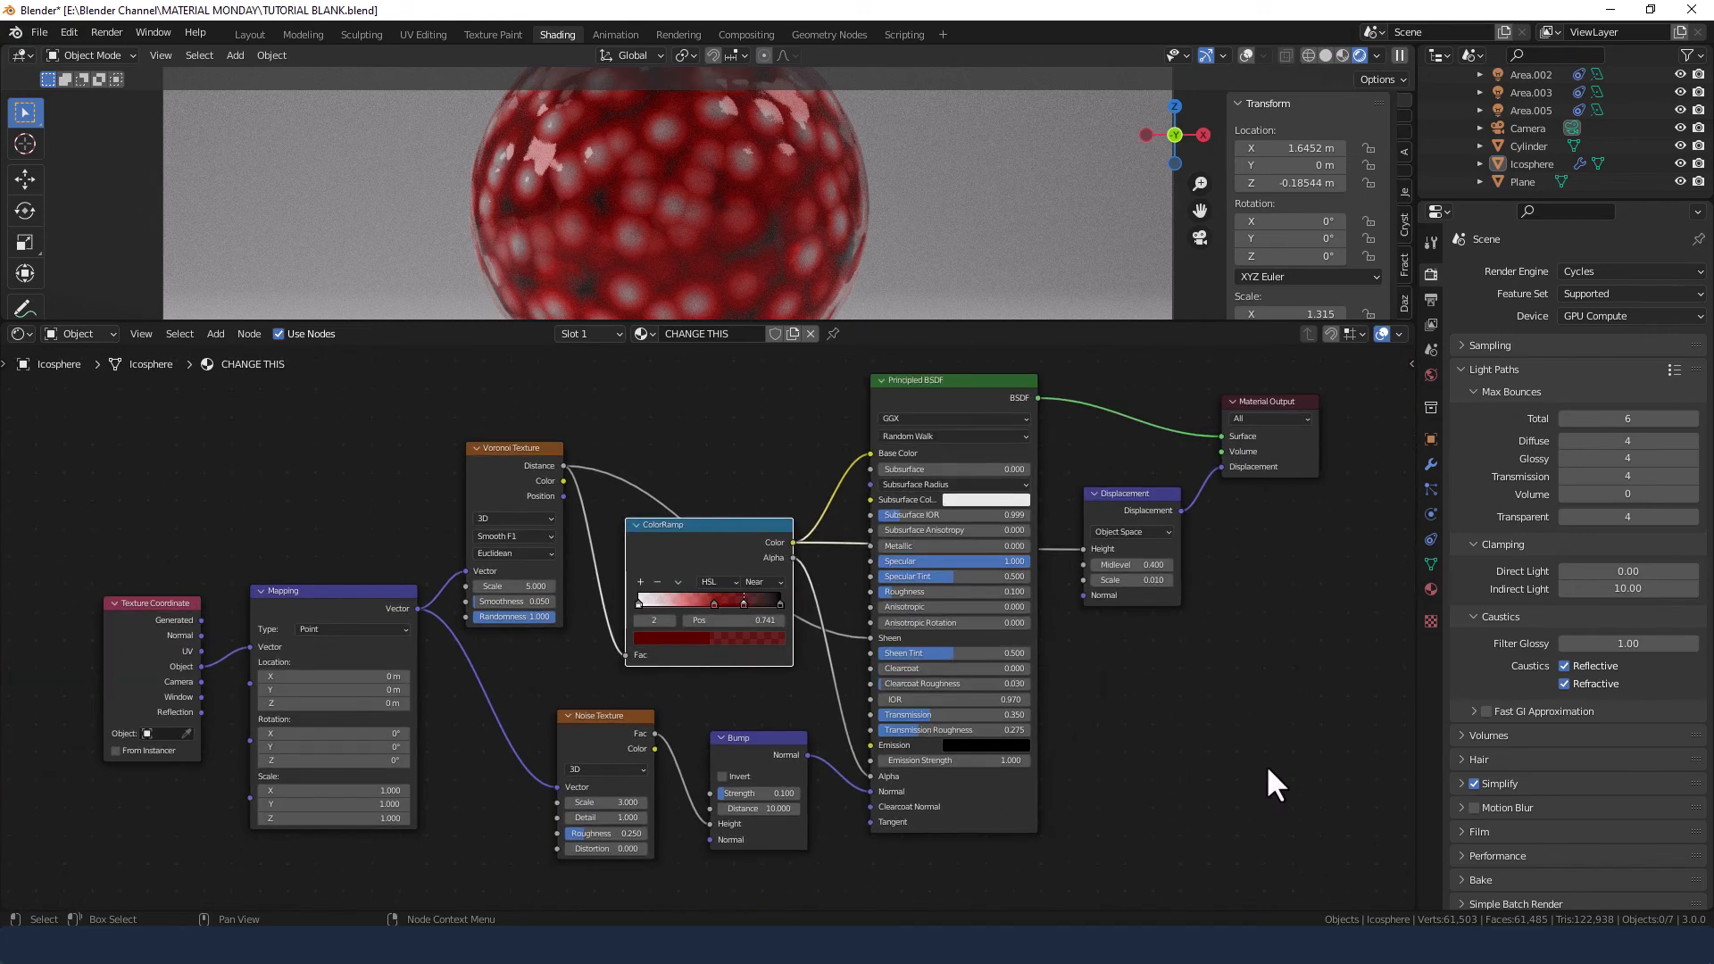
pyautogui.click(1630, 419)
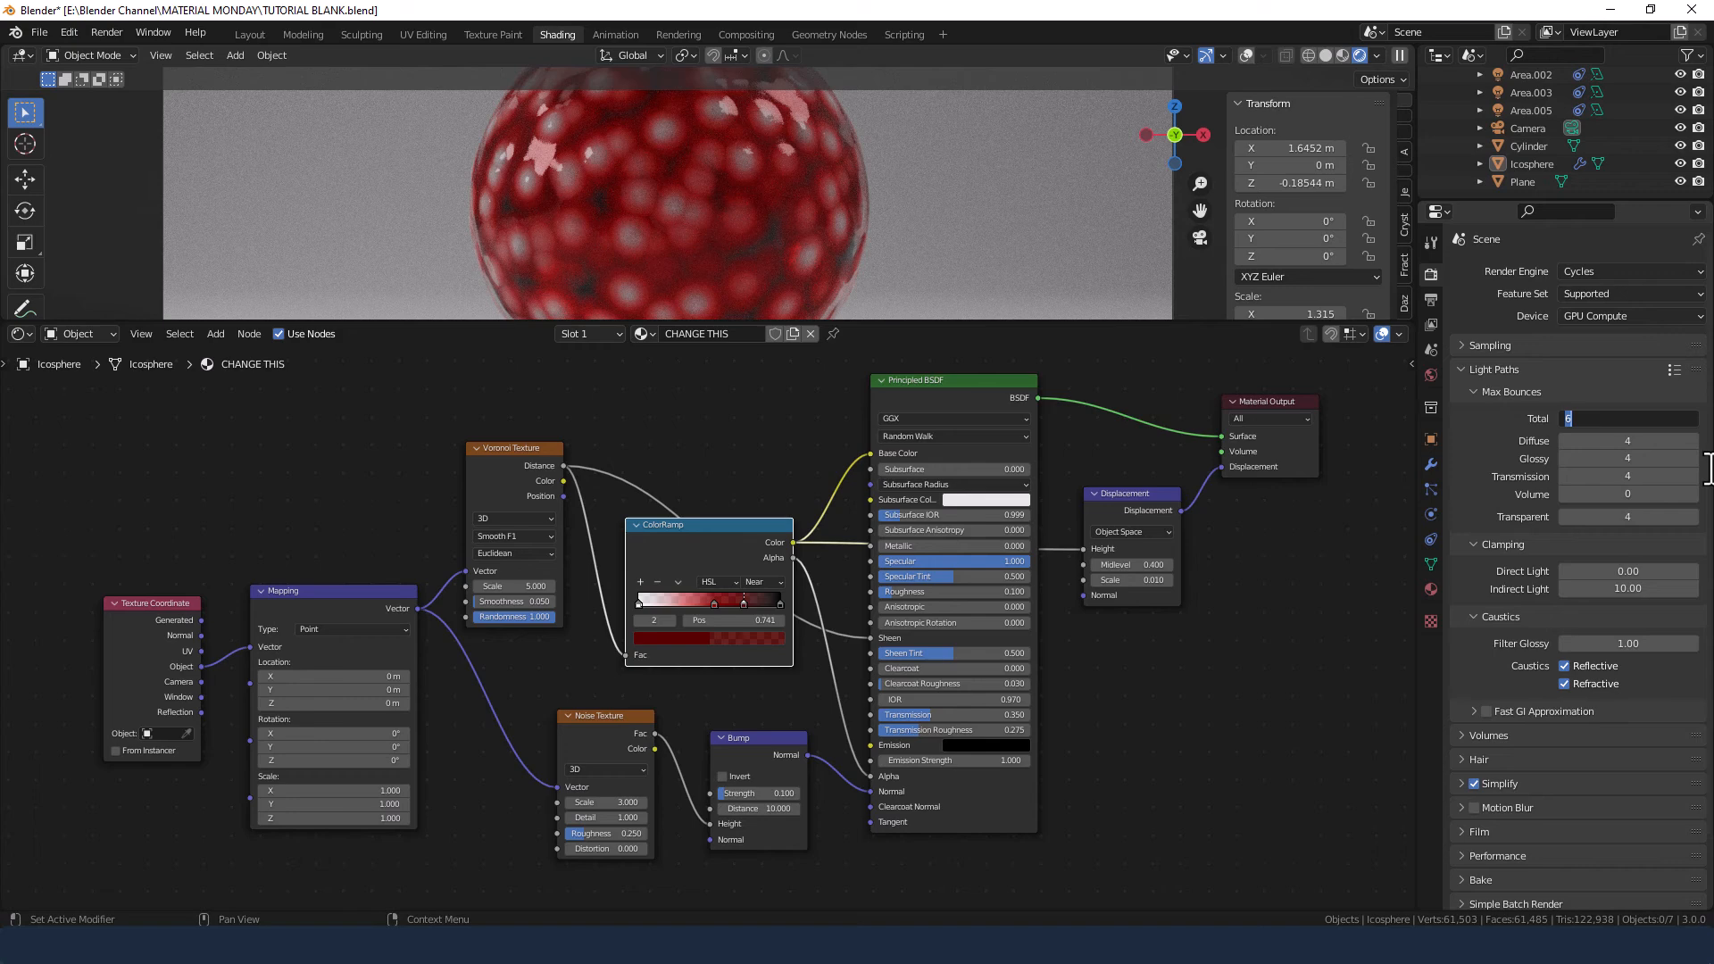
pyautogui.write('18')
pyautogui.press('Tab')
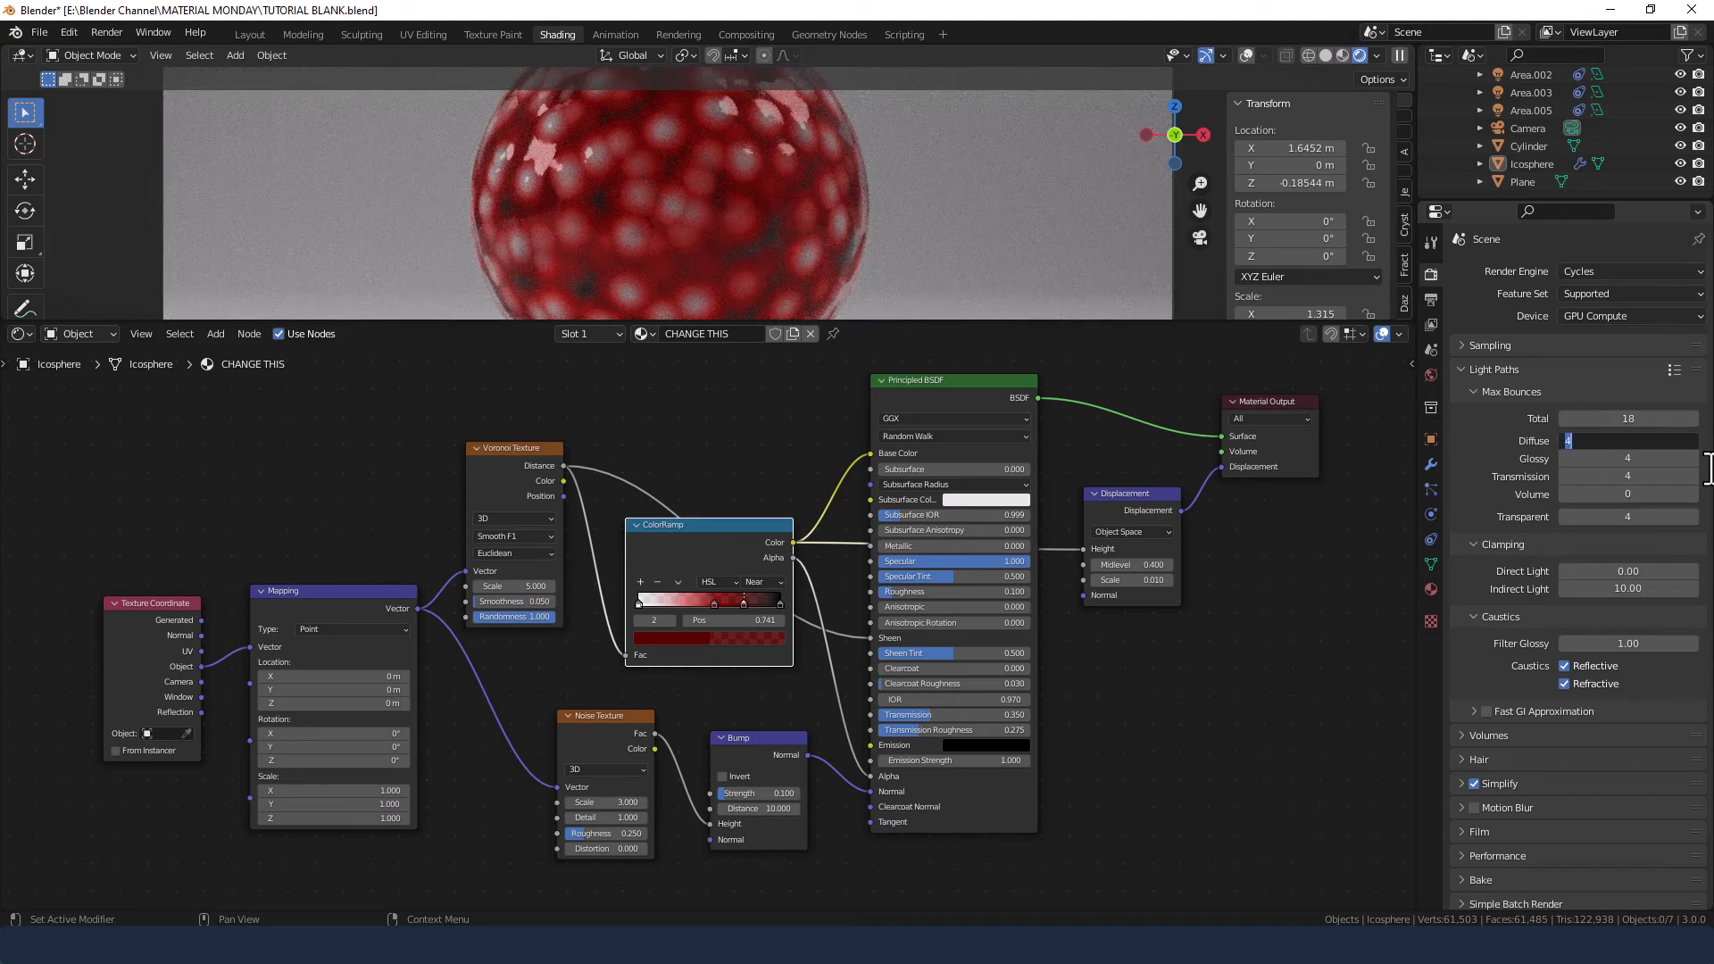
pyautogui.write('12')
pyautogui.press('Tab')
pyautogui.write('12')
pyautogui.press('Tab')
pyautogui.write('12')
pyautogui.press('Tab')
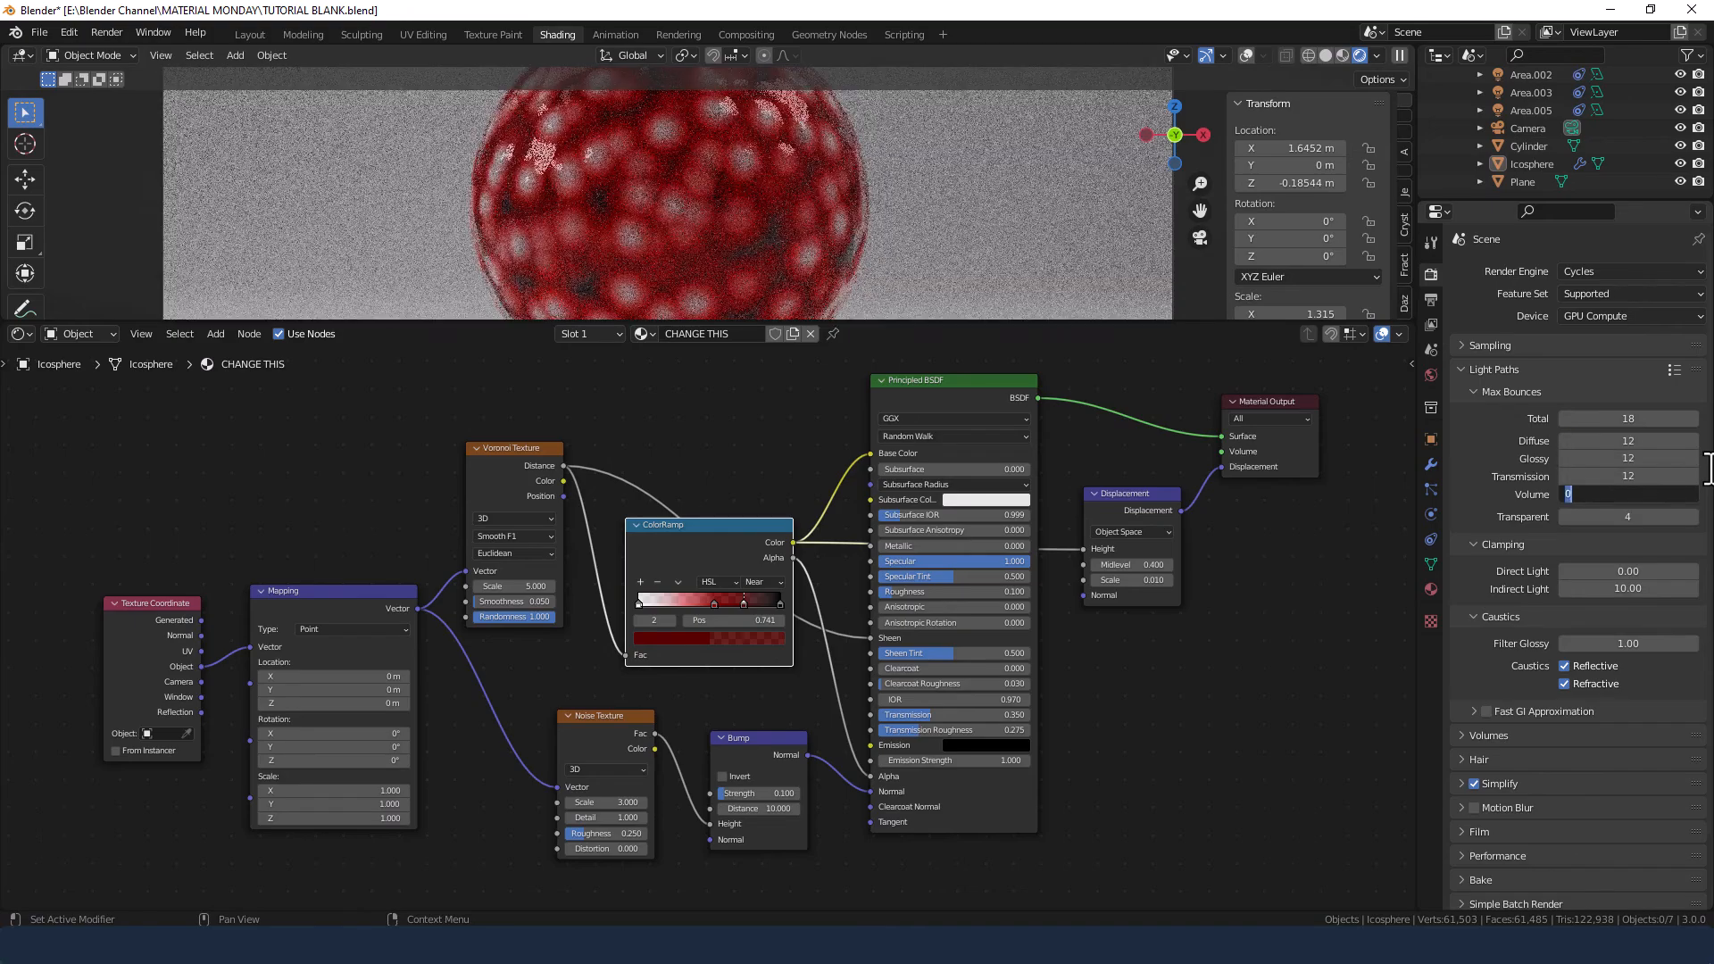
pyautogui.press('Tab')
pyautogui.write('12')
pyautogui.press('Return')
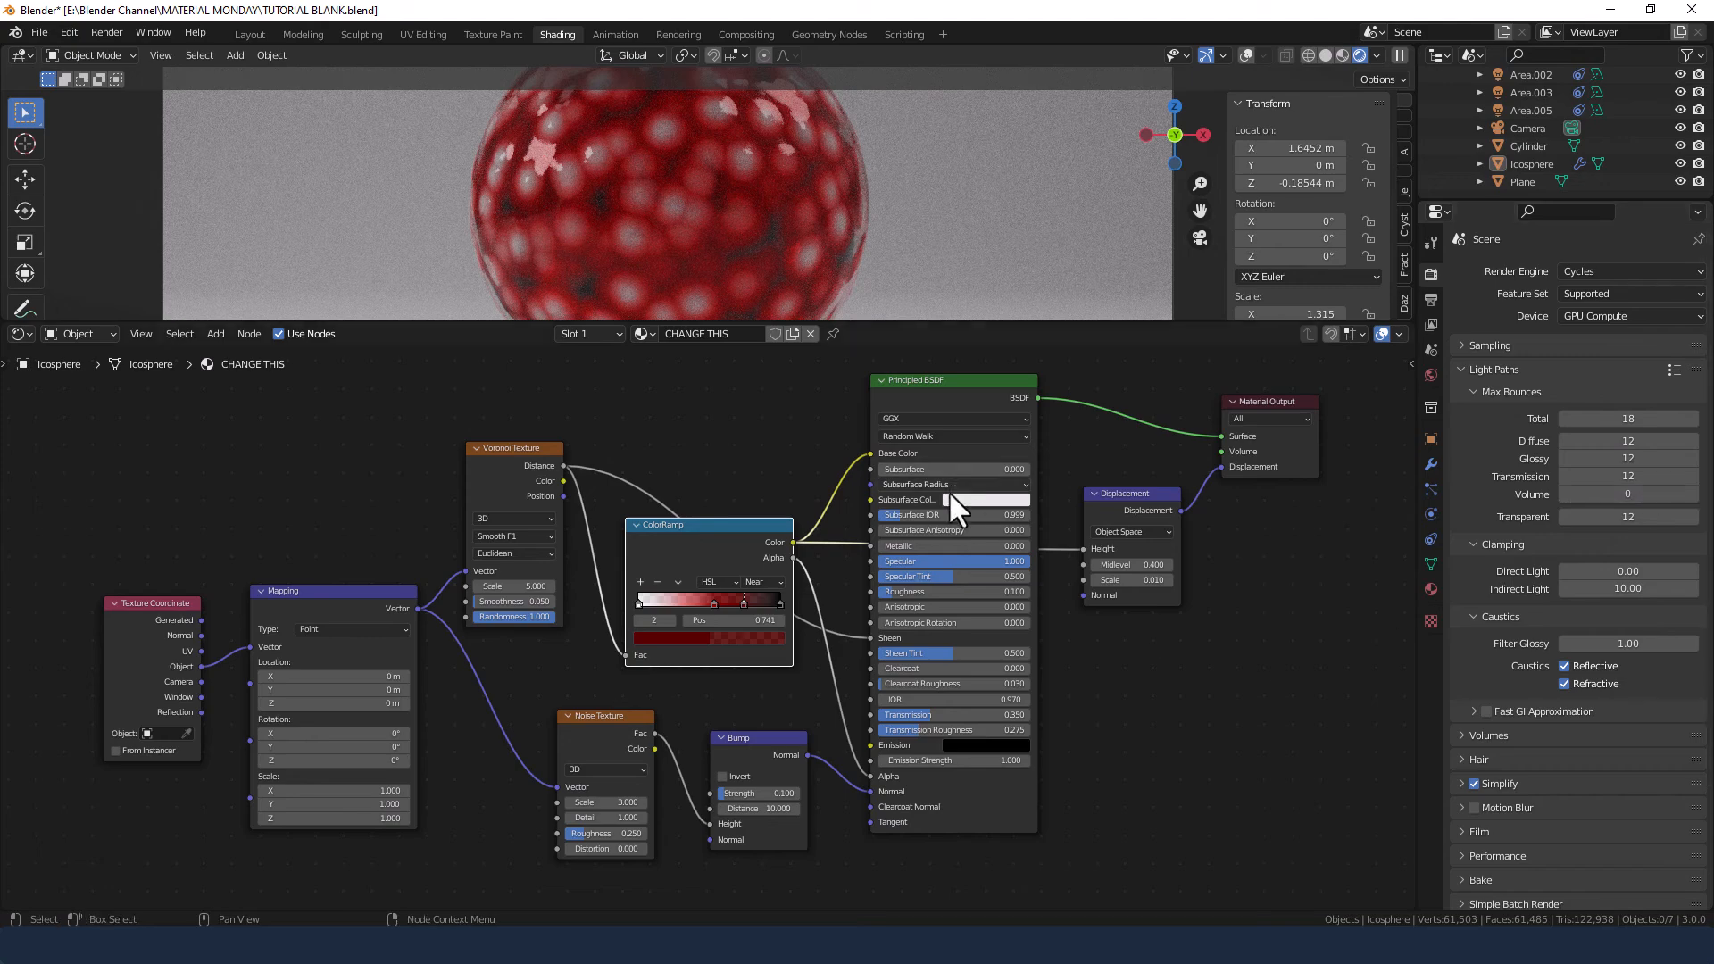
# Render the scene as a still image.
pyautogui.moveTo(840, 646)
pyautogui.mouseDown(button='middle')
pyautogui.moveTo(825, 650)
pyautogui.moveTo(859, 659)
pyautogui.mouseUp(button='middle')
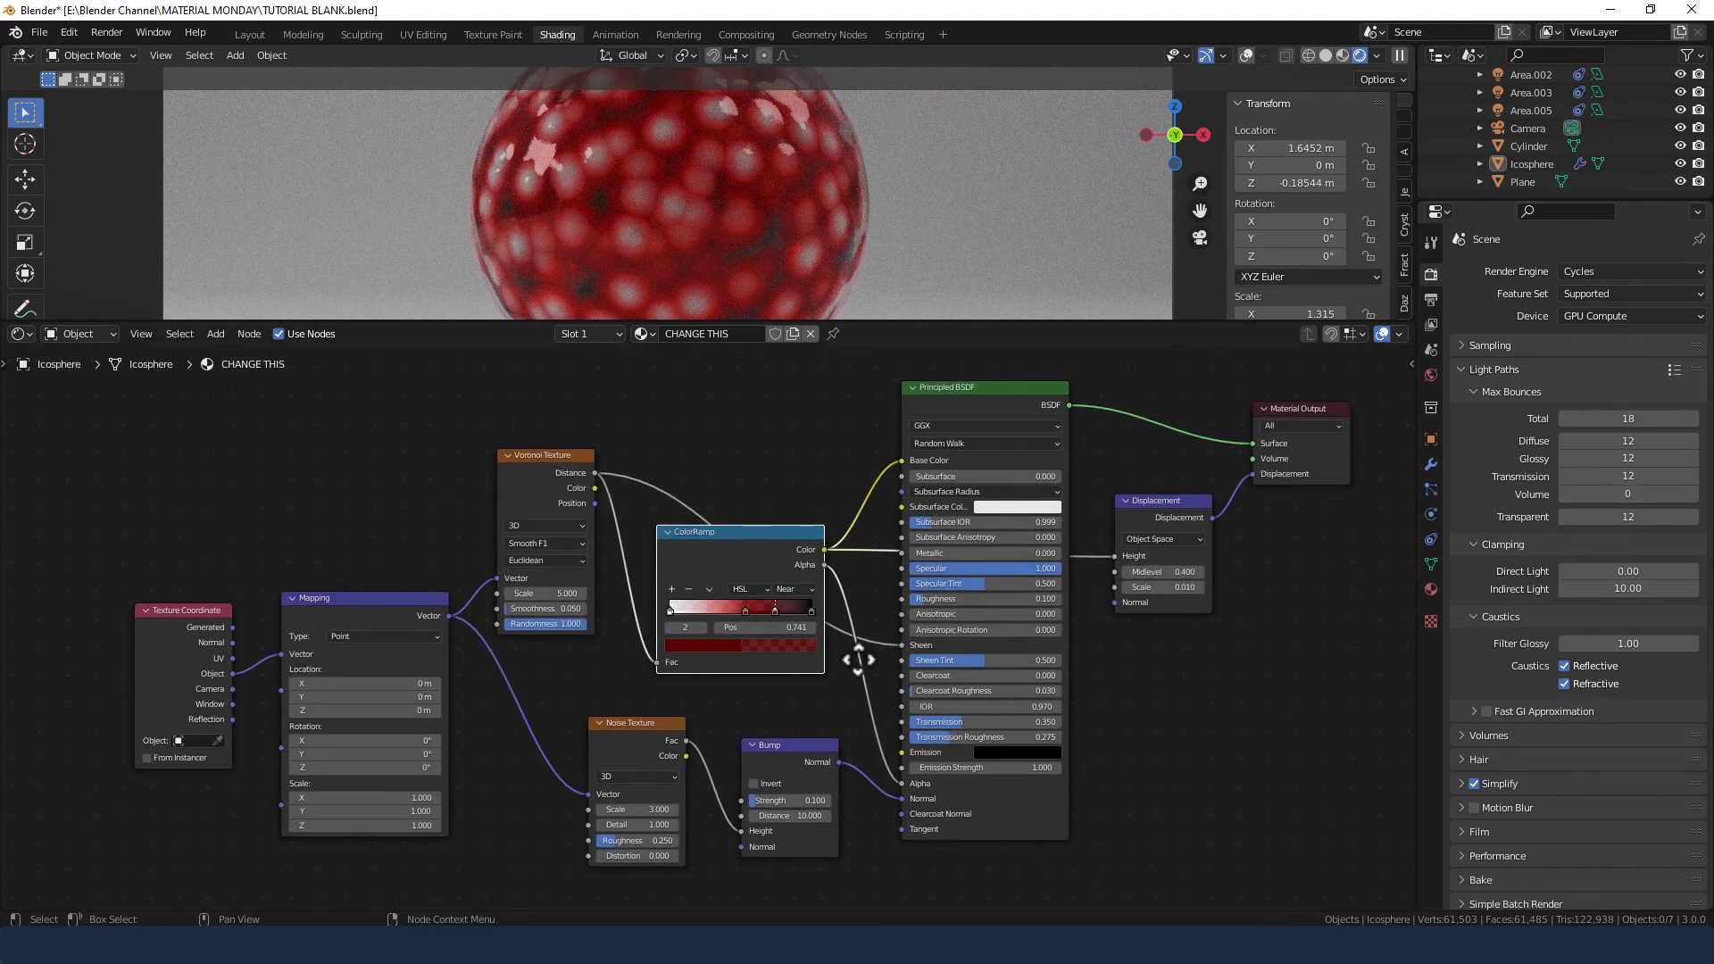
pyautogui.scroll(1, 855, 658)
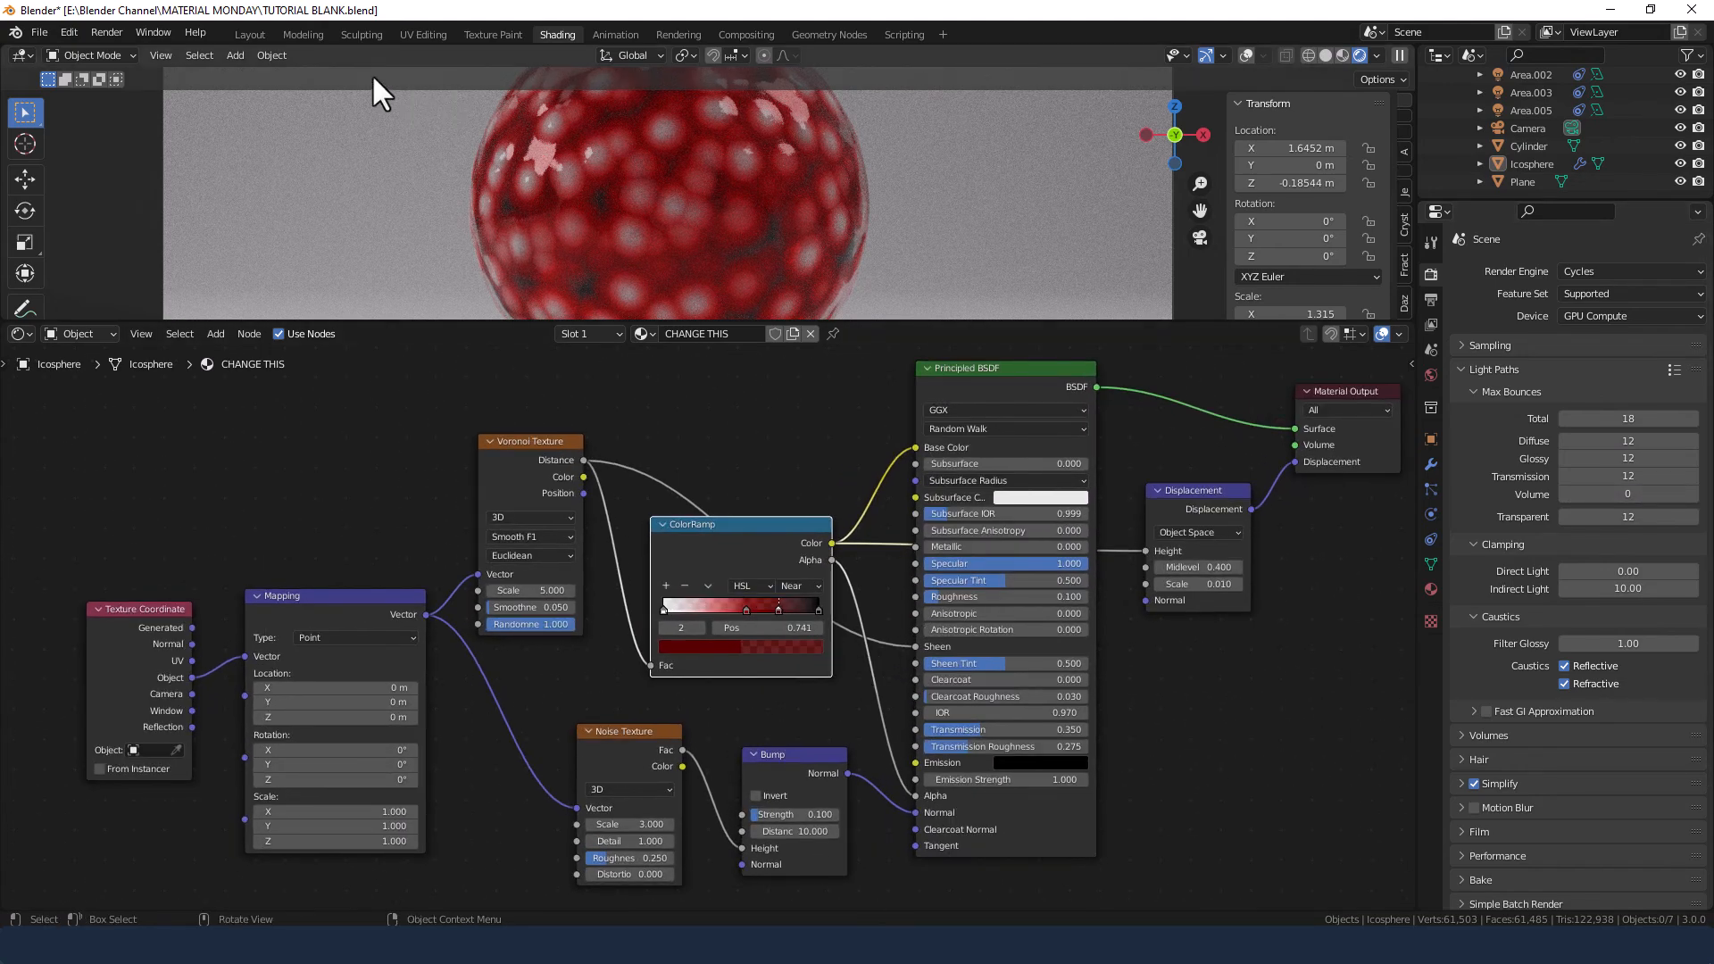
pyautogui.click(107, 32)
pyautogui.click(116, 54)
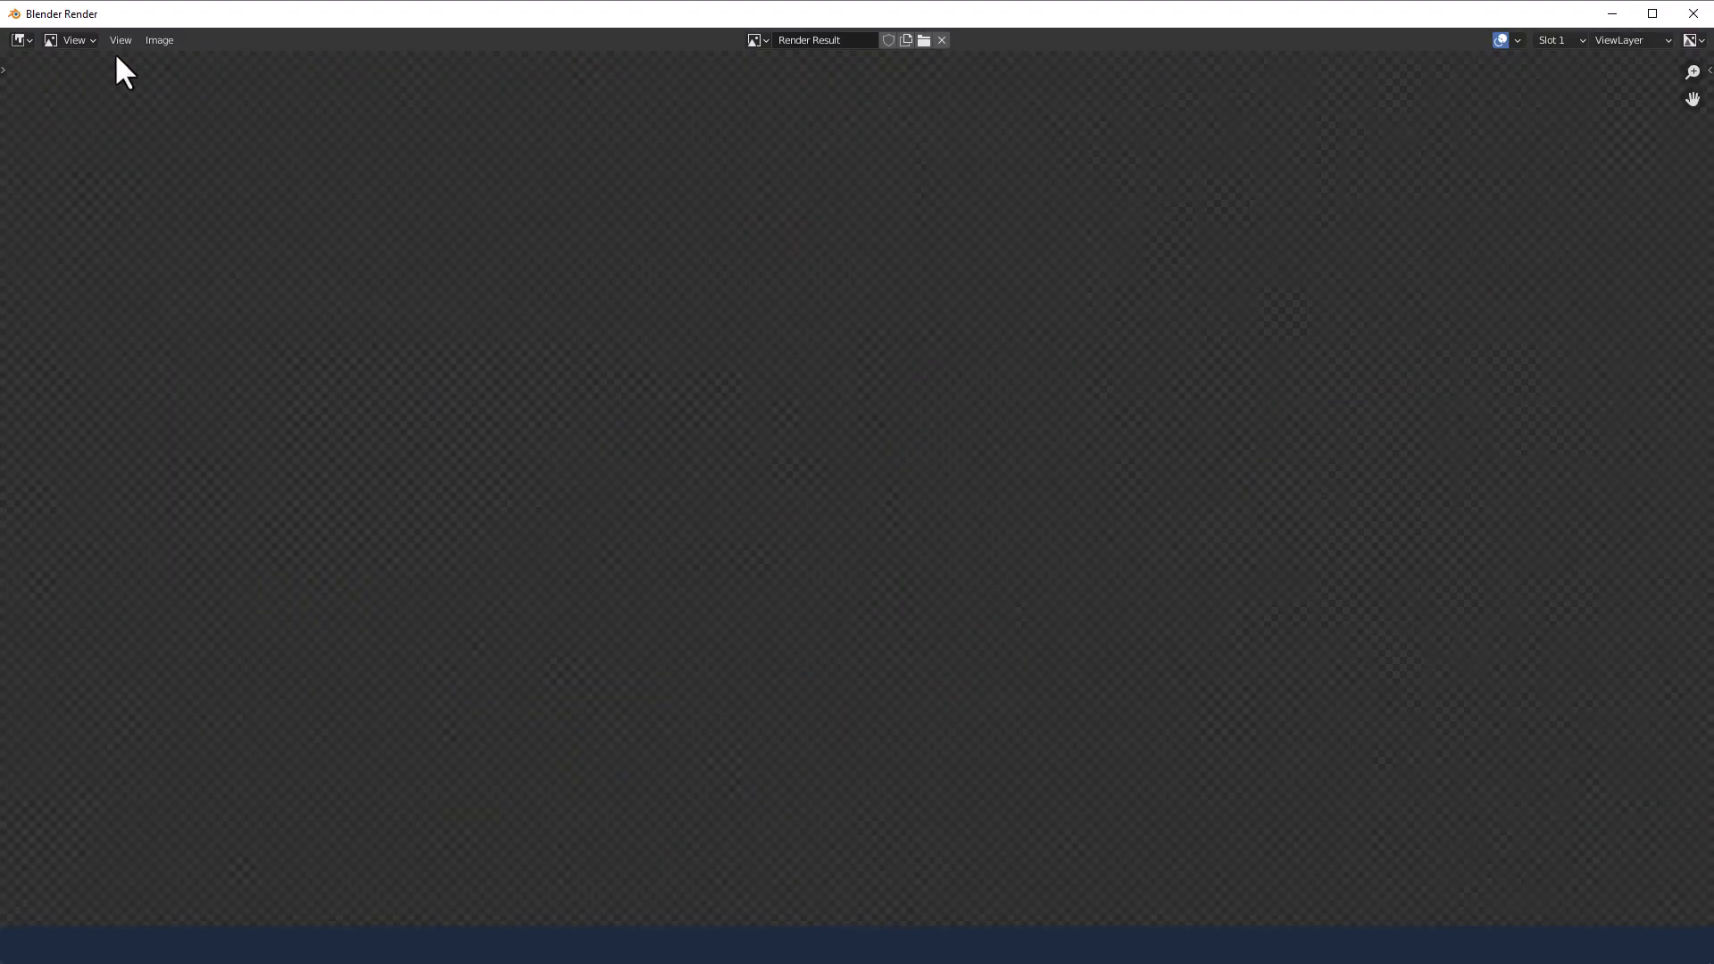